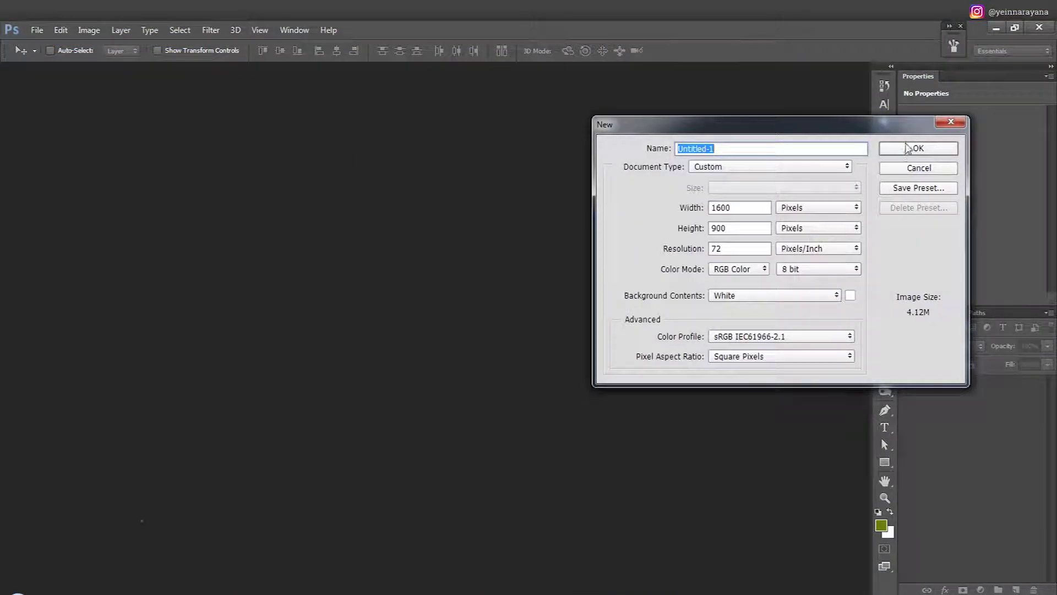
Create the 1600×900 px document and bring in the mattepainting4.jpg photo.
click(907, 147)
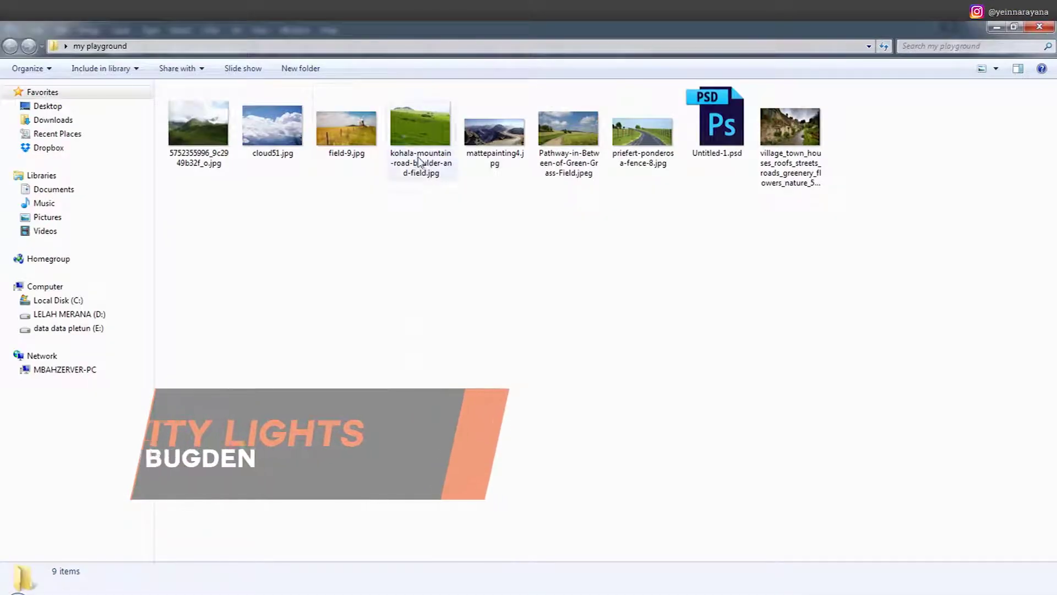
mouse_move(495, 165)
mouse_down()
mouse_move(388, 592)
mouse_move(422, 308)
mouse_up()
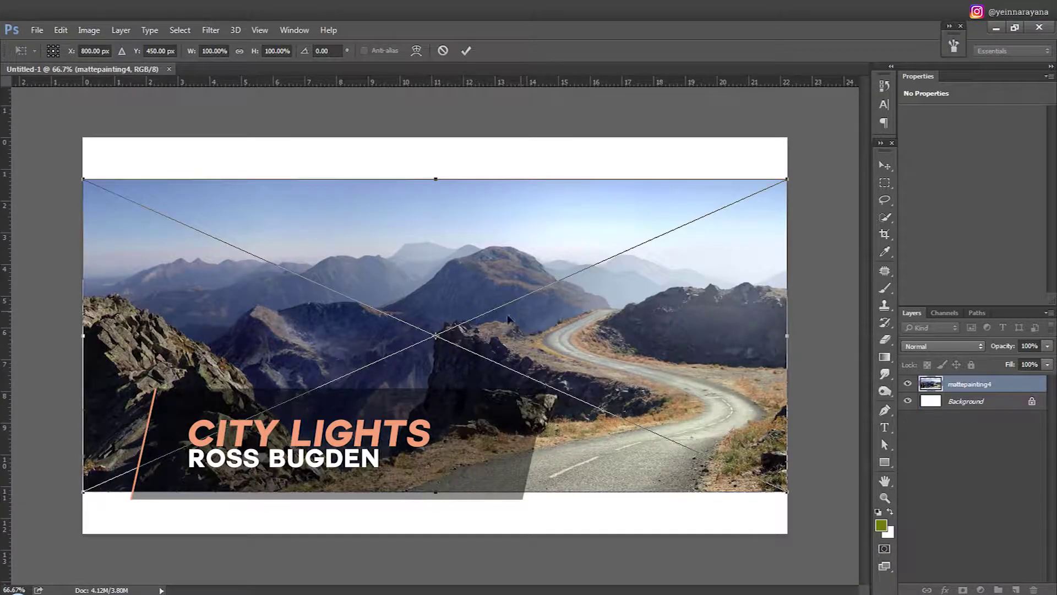
Shift the mountain photo left, commit it, and lasso around the winding road.
drag(510, 318, 361, 328)
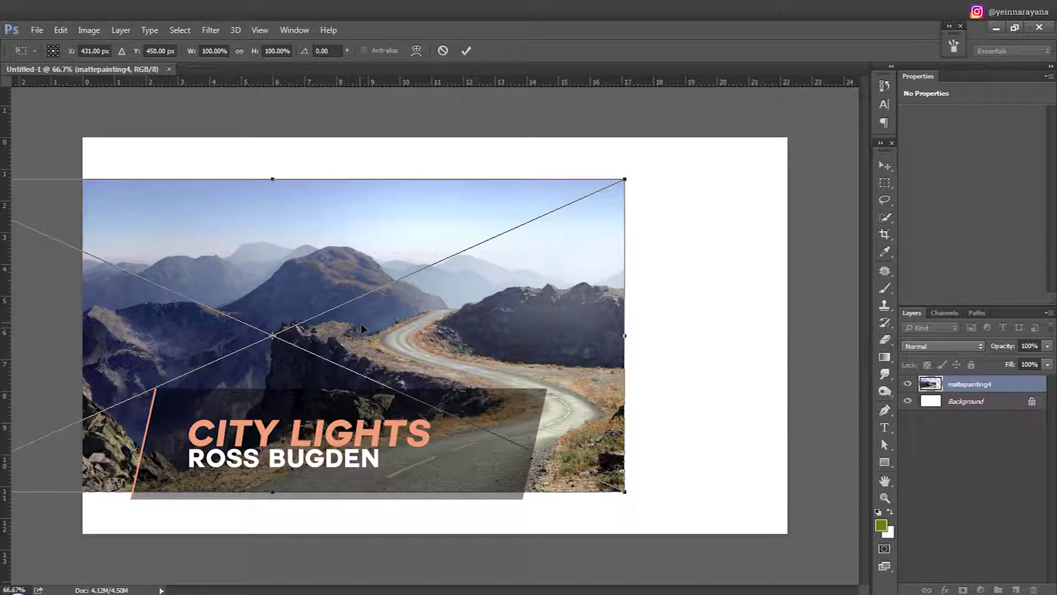
key(Return)
key(l)
scroll(216, 491, up, 1)
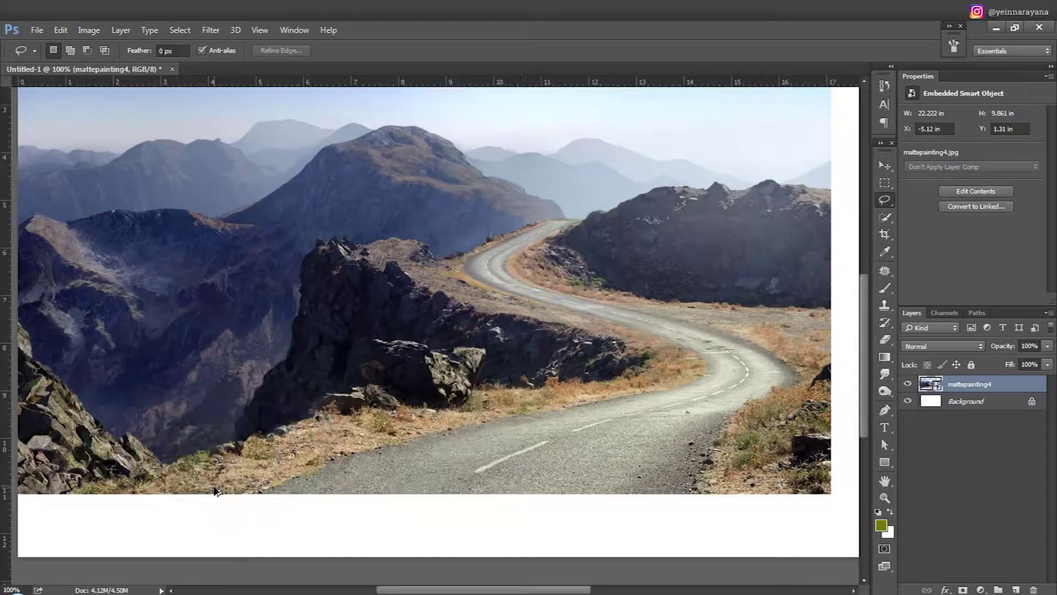
scroll(216, 491, up, 1)
drag(160, 472, 245, 471)
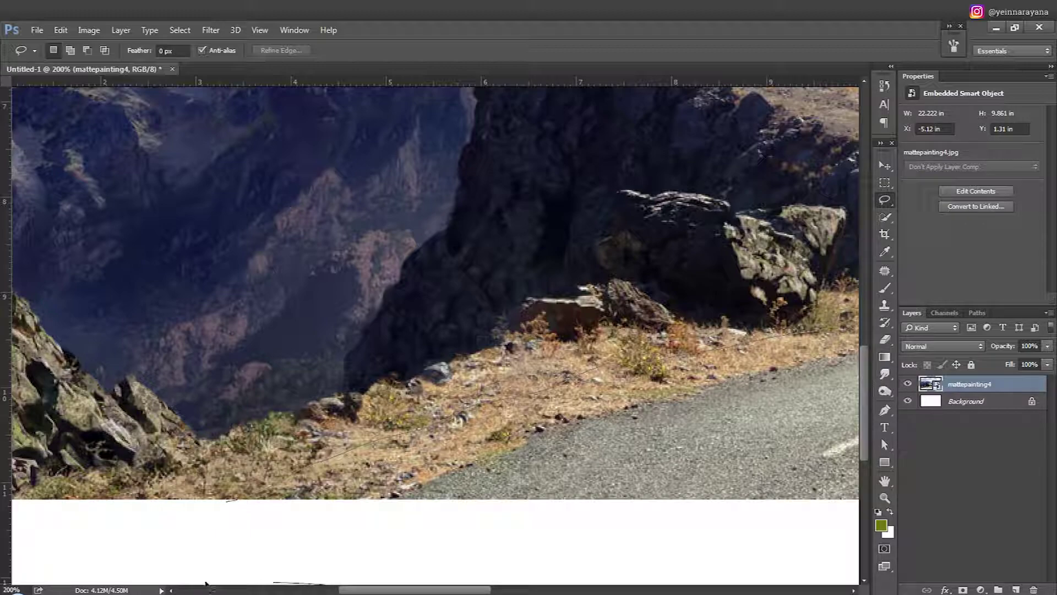
scroll(205, 583, up, 2)
scroll(206, 583, right, 5)
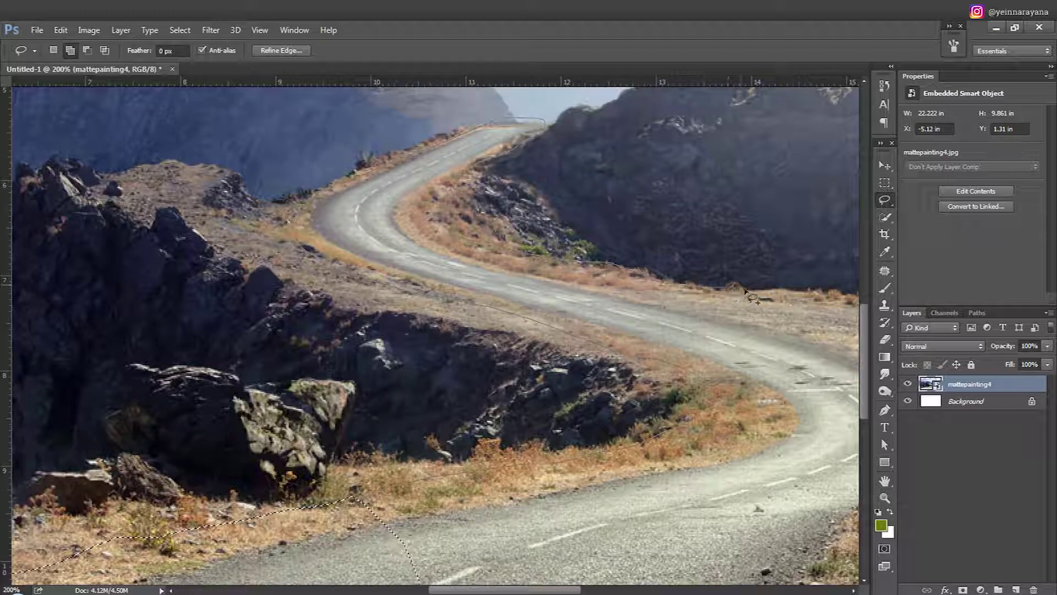
drag(752, 297, 405, 203)
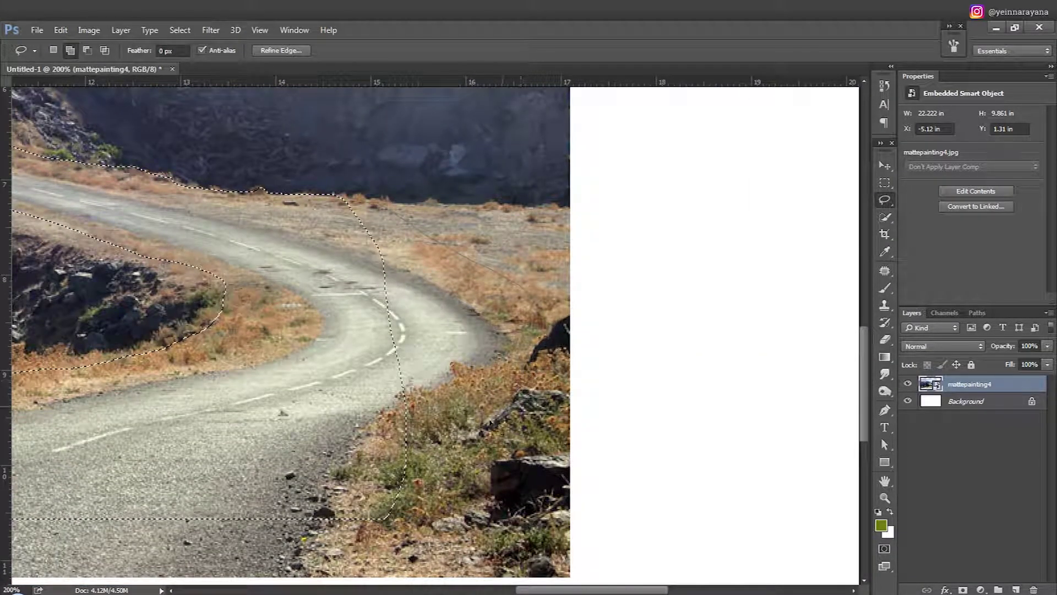
Copy the road to its own layer, hide the original, lower it, and pick Pathway-in-Between-of-Green-Grass-Field.jpeg.
key(ctrl+minus)
key(ctrl+minus)
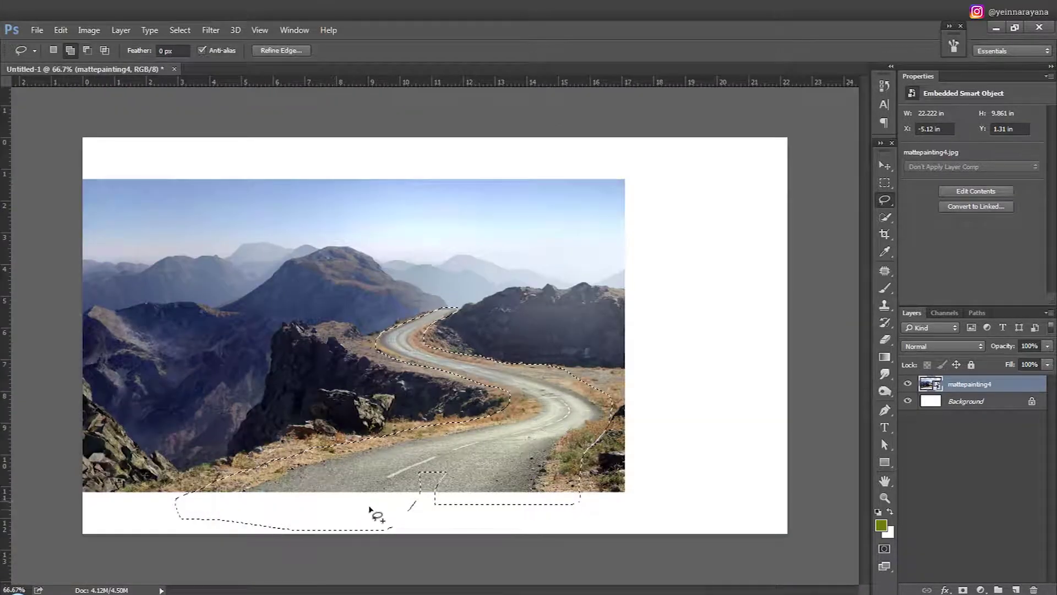
key(ctrl+j)
key(v)
click(908, 402)
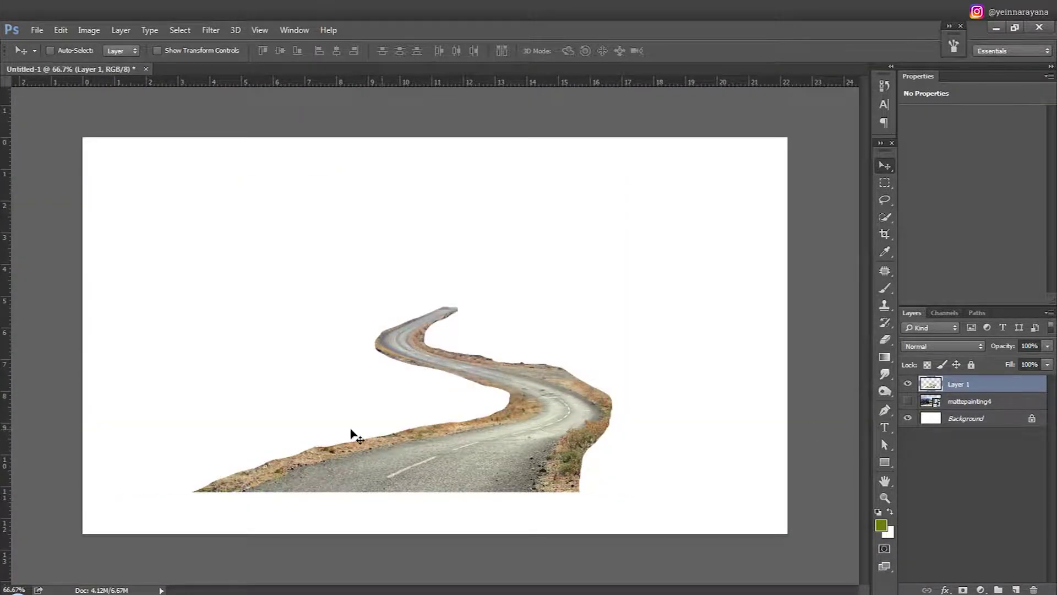
drag(351, 432, 464, 464)
key(alt+Tab)
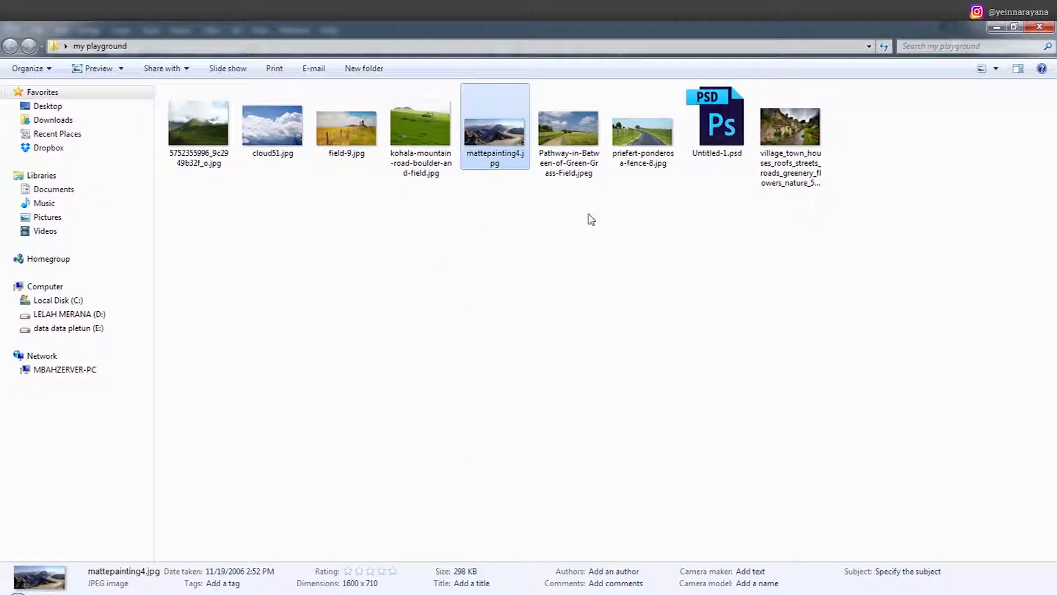
click(581, 148)
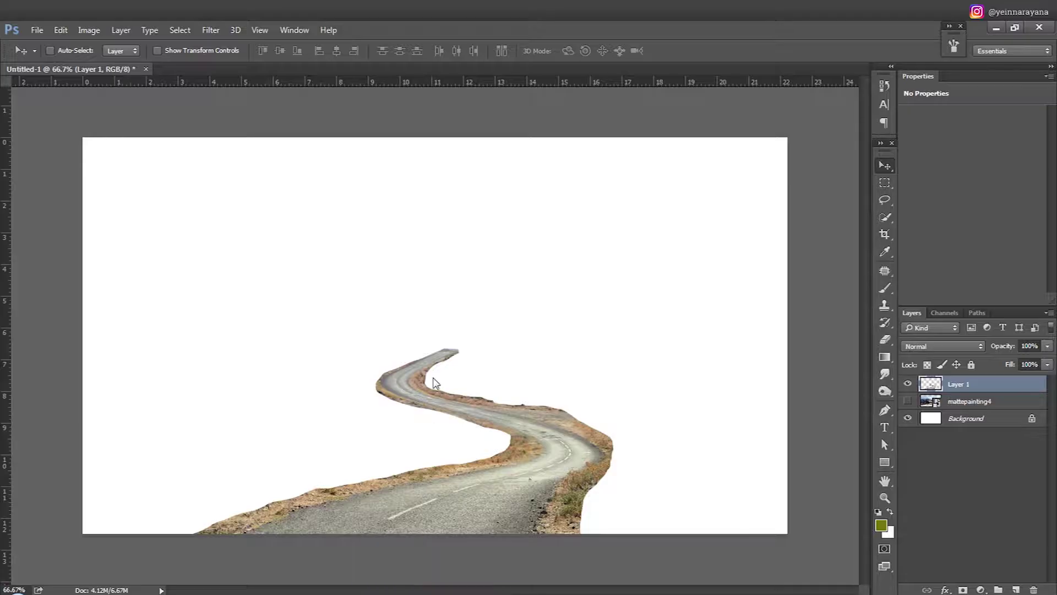
Place the Pathway photo, align it to the road at 50% opacity, then lasso the left hillside.
drag(414, 578, 440, 384)
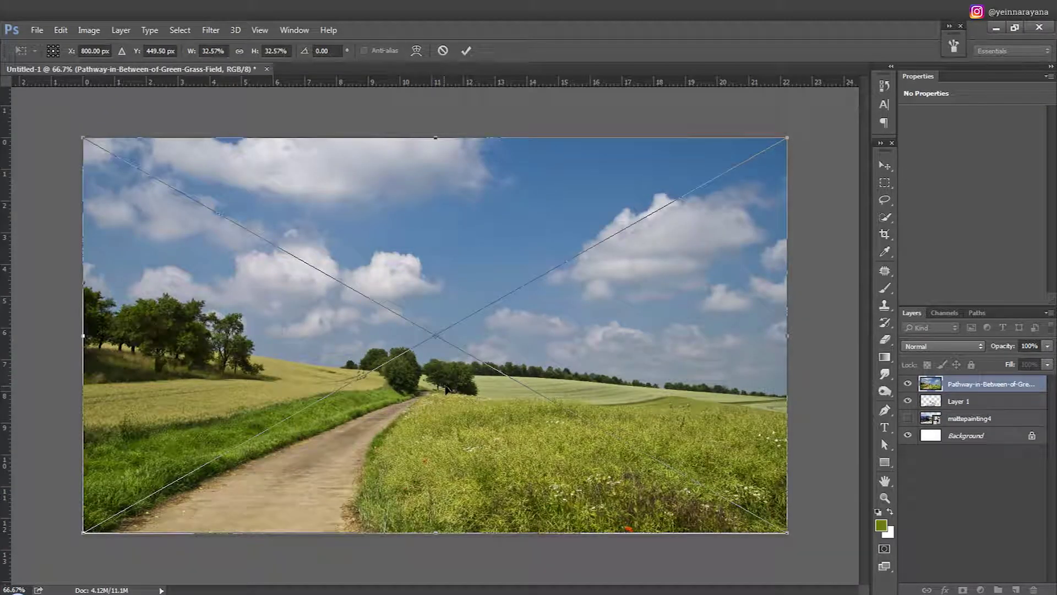
key(Return)
key(5)
key(5)
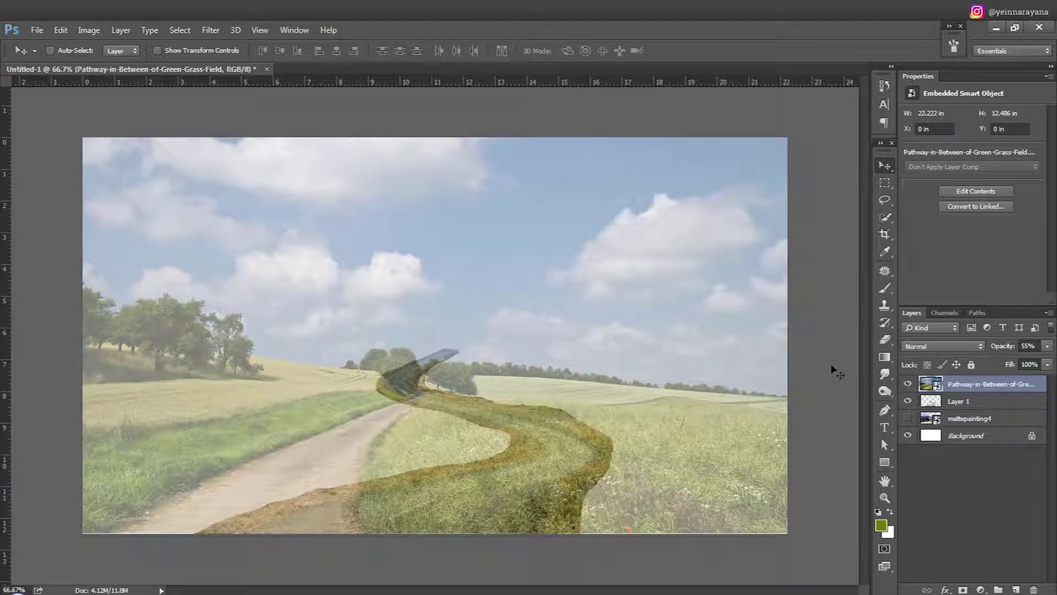
drag(368, 400, 400, 443)
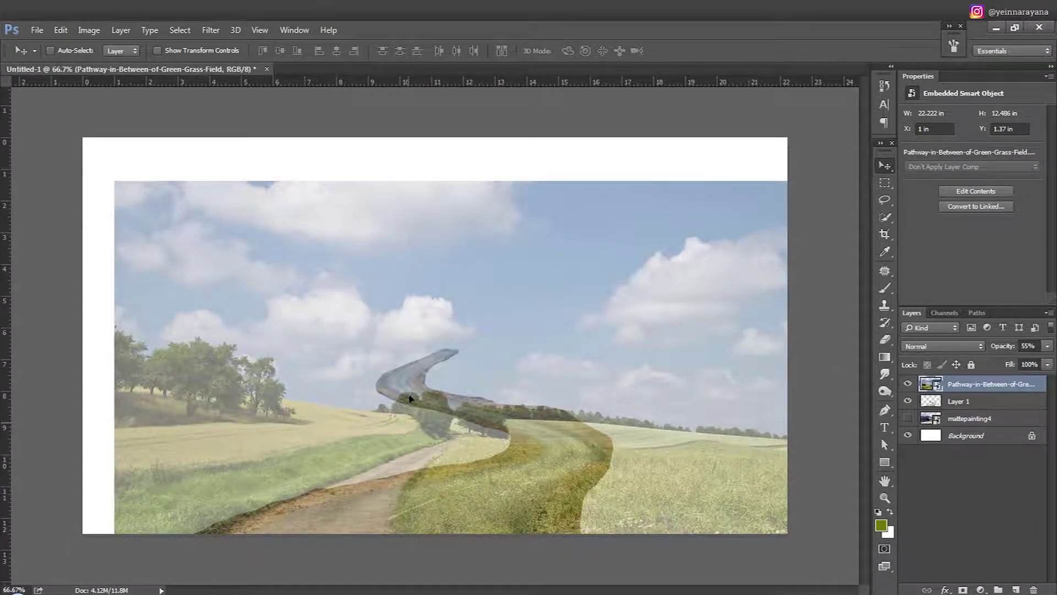
drag(410, 398, 377, 390)
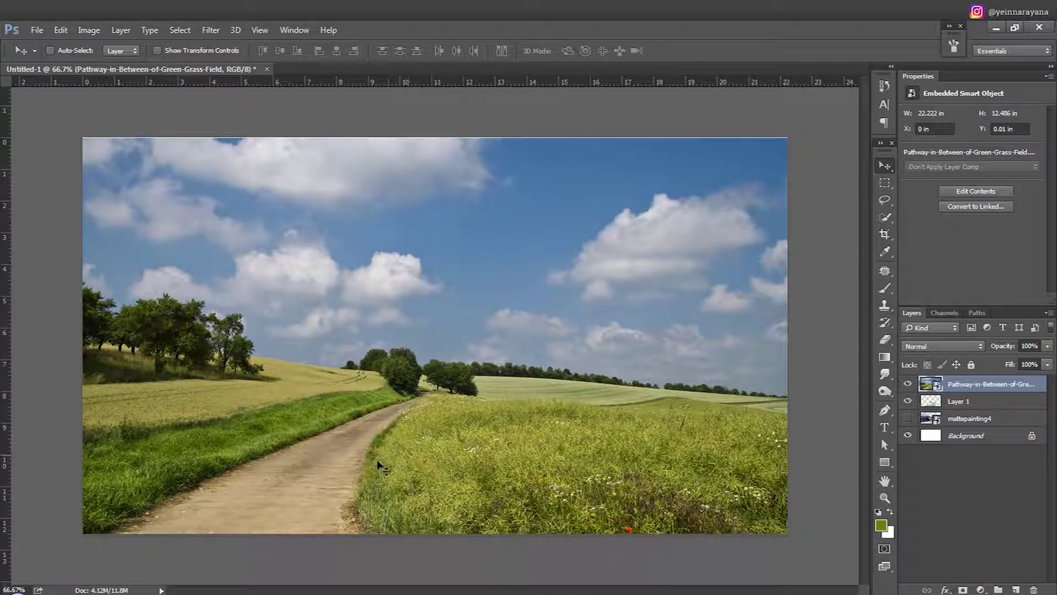
key(l)
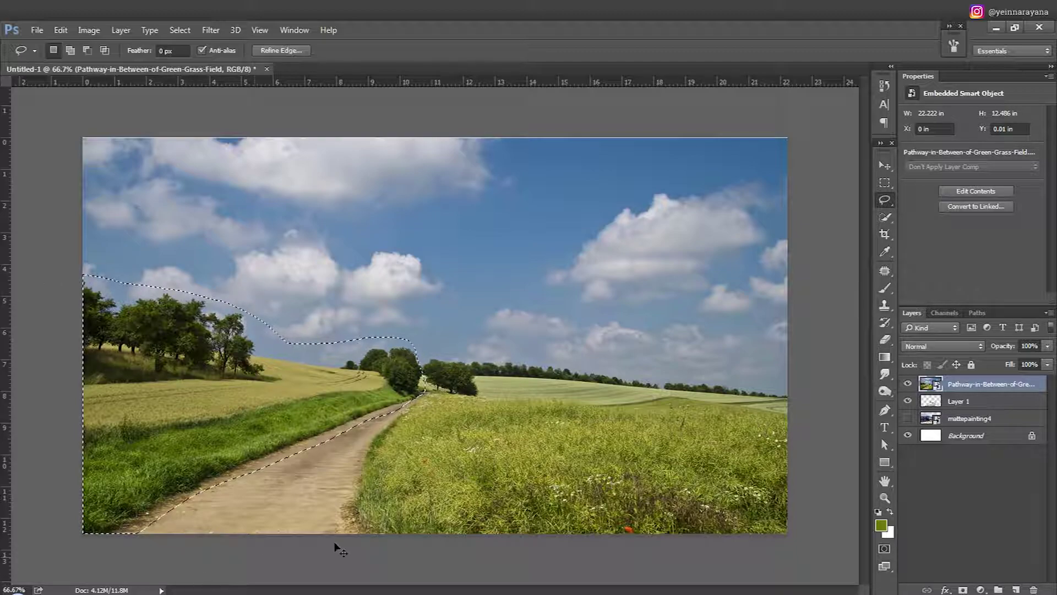
Hide the Pathway layer, nudge the hillside cut-out right and down, and enter Warp.
click(907, 400)
drag(430, 427, 388, 439)
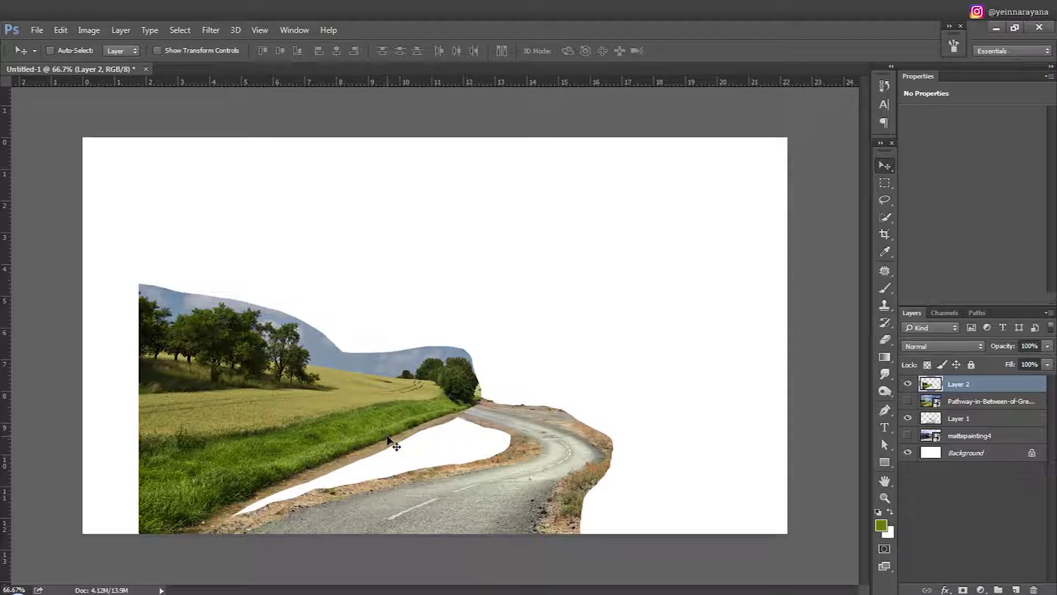
key(ctrl+t)
right_click(344, 392)
click(385, 281)
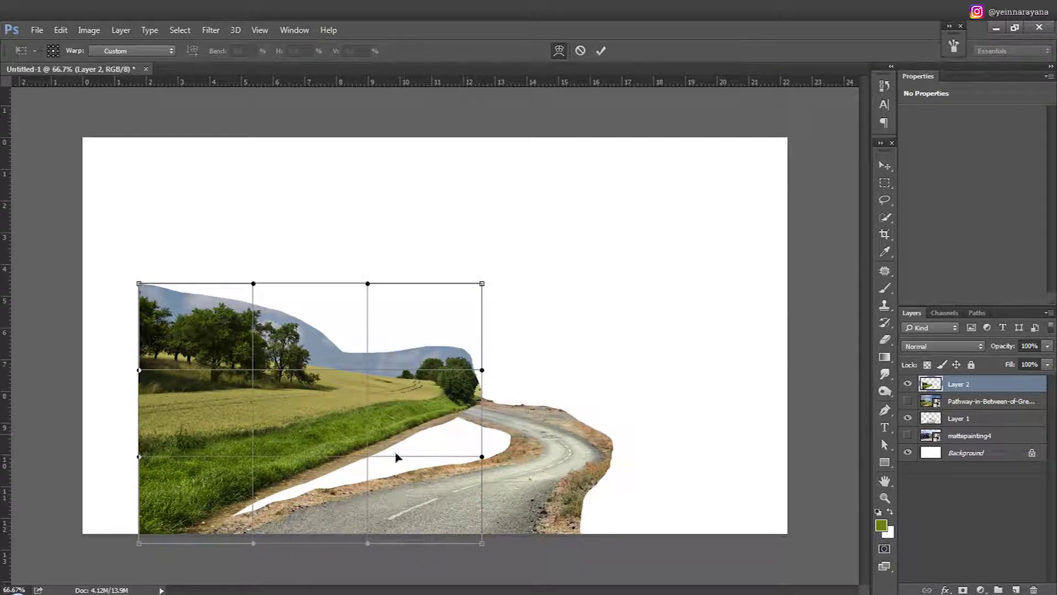
Warp the hillside so its grassy edge follows the road's bend, then commit.
mouse_move(350, 461)
mouse_down()
mouse_move(479, 431)
mouse_move(553, 460)
mouse_up()
drag(165, 358, 200, 383)
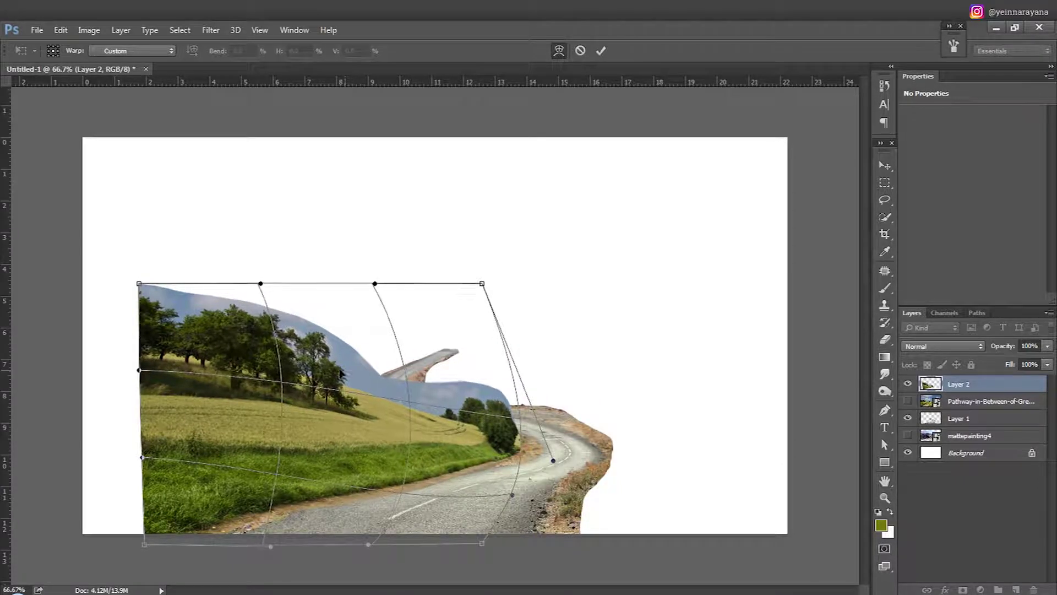
drag(139, 283, 149, 282)
drag(258, 282, 240, 280)
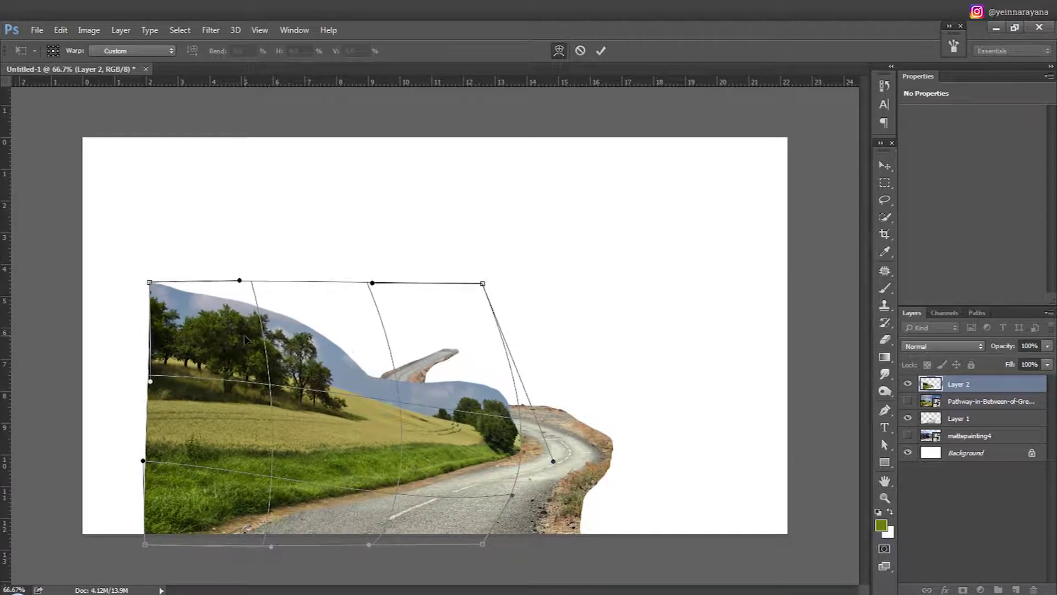
drag(397, 443, 484, 451)
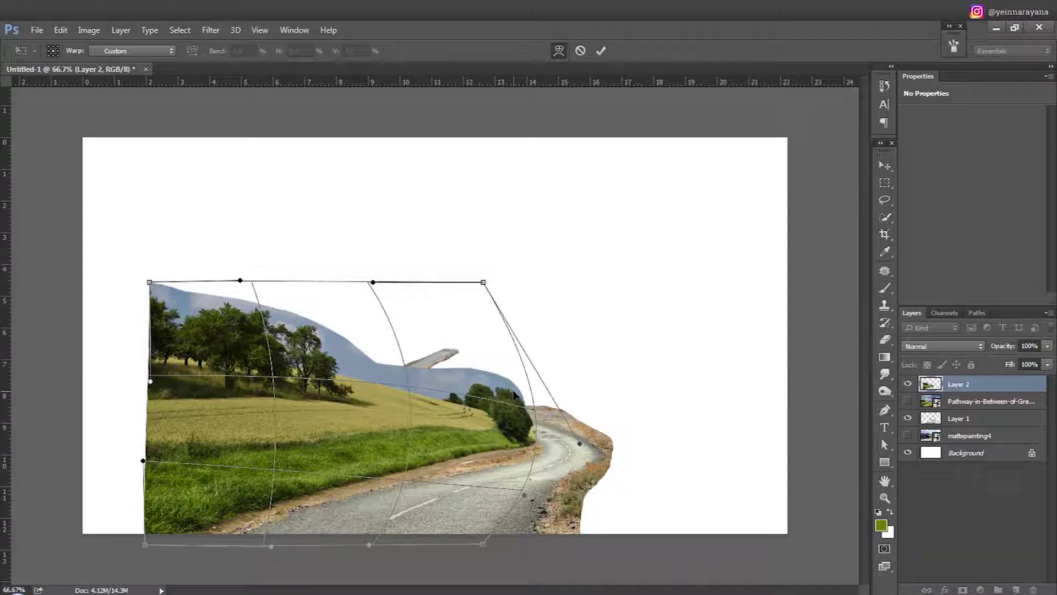
drag(143, 460, 154, 463)
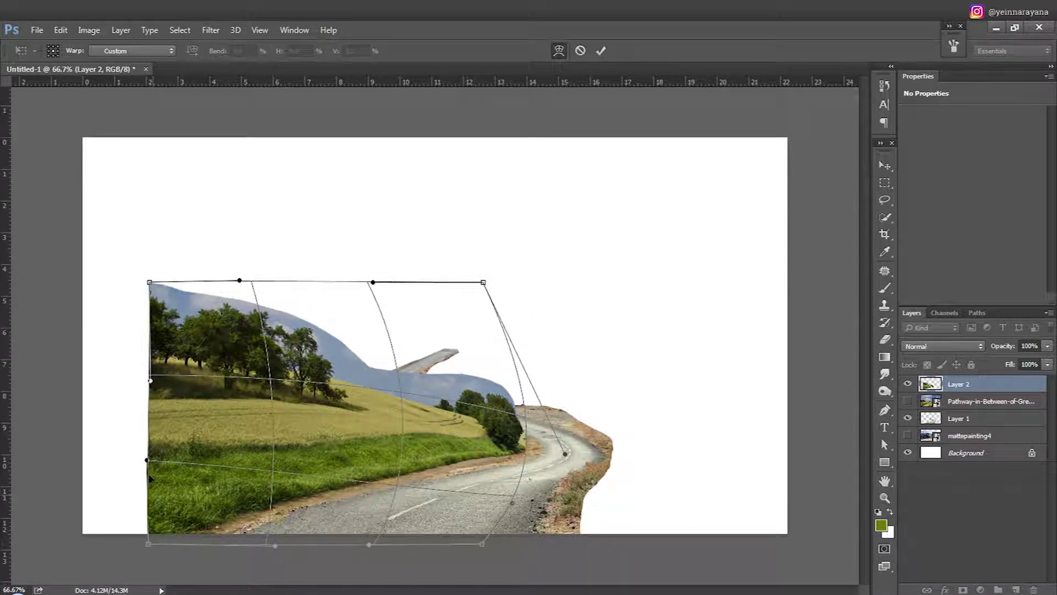
drag(404, 476, 423, 477)
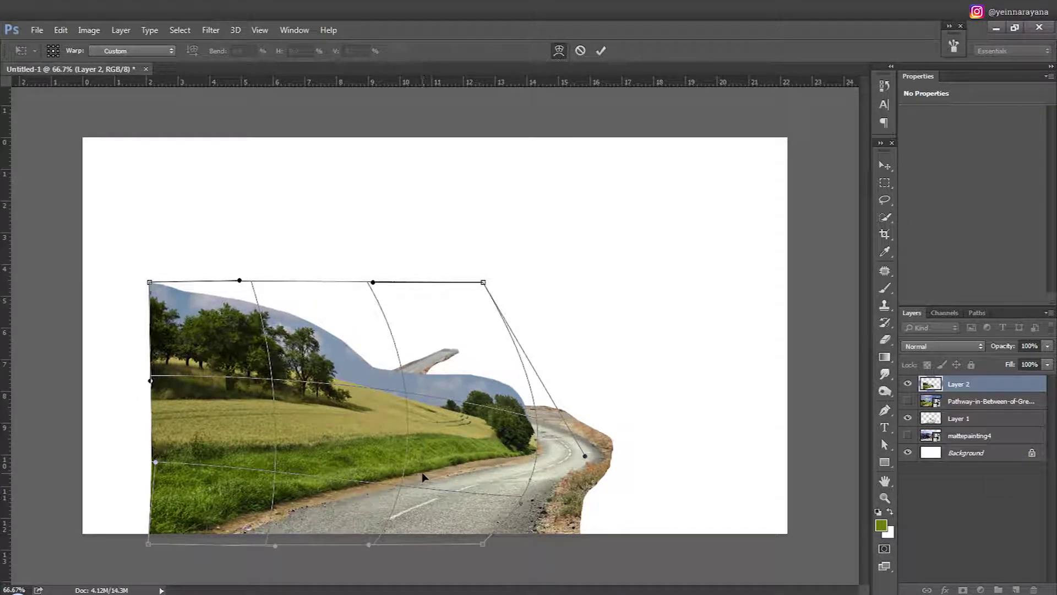
drag(355, 473, 341, 353)
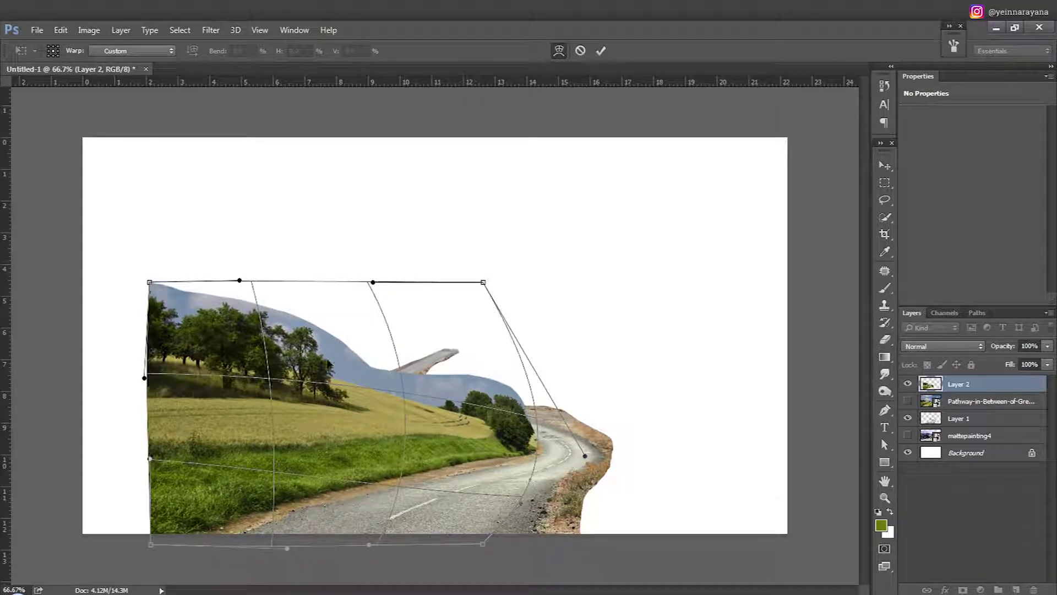
drag(520, 442, 538, 447)
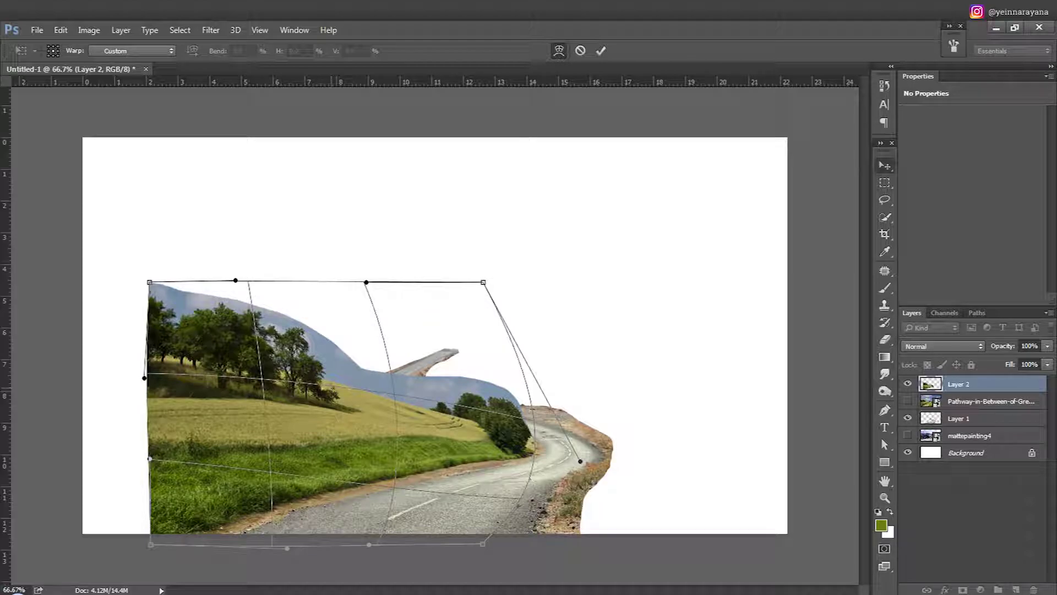
key(Return)
Quick-select the sky above the trees and refine it with Smart Radius, Smooth 12, Shift Edge +16.
key(w)
drag(162, 289, 560, 406)
click(311, 51)
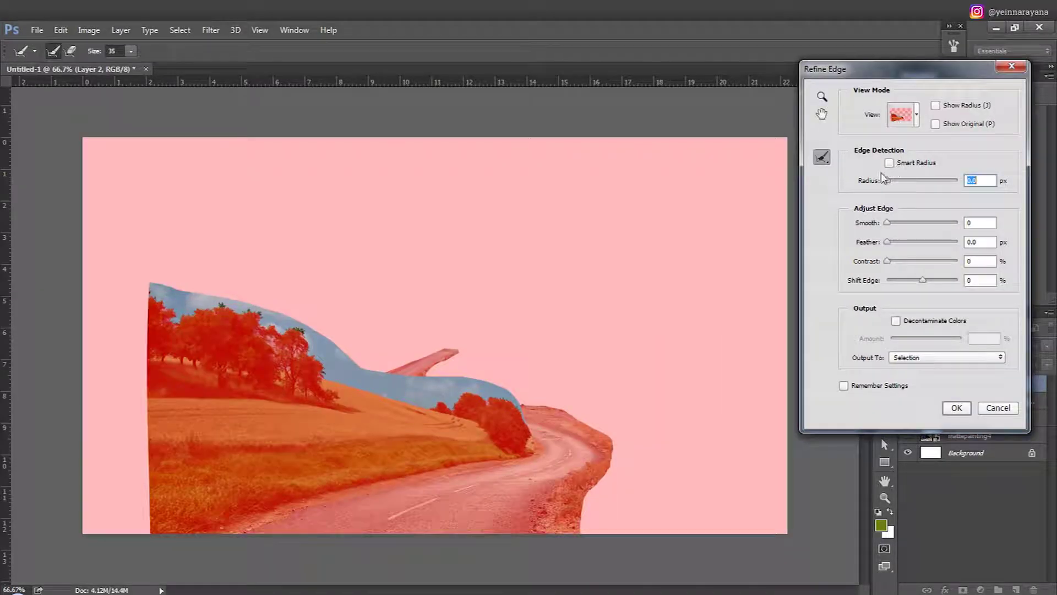
mouse_move(155, 294)
mouse_down()
mouse_move(265, 324)
mouse_move(298, 342)
mouse_move(323, 377)
mouse_up()
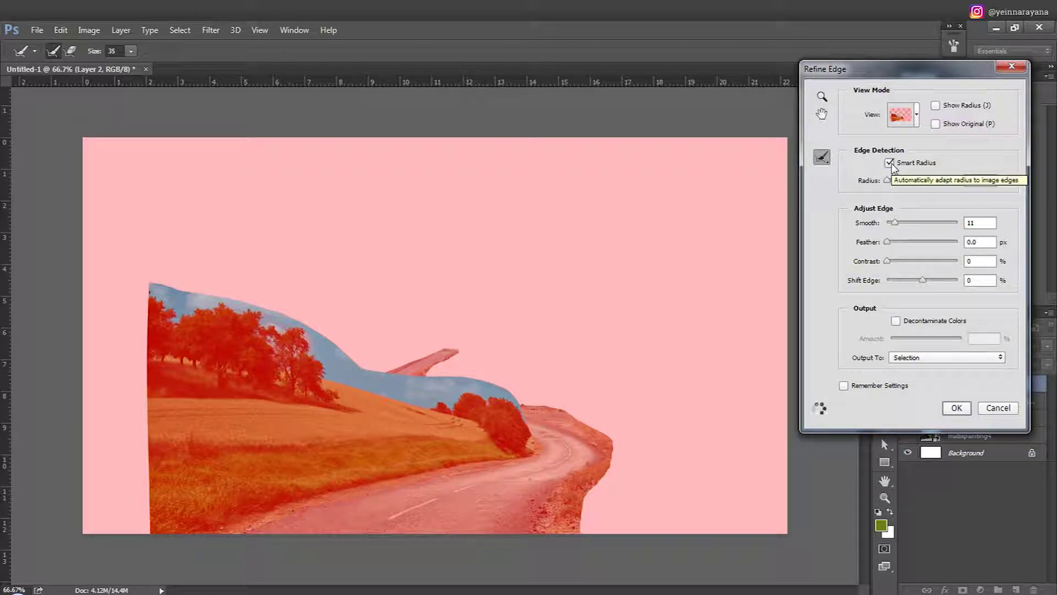
drag(922, 279, 927, 281)
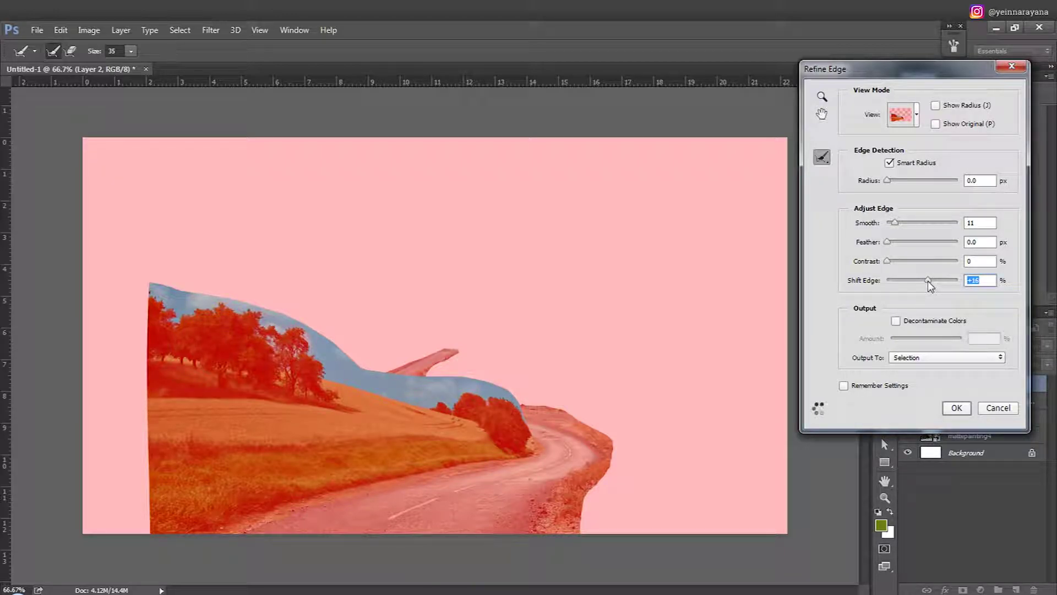
drag(896, 223, 898, 223)
click(957, 408)
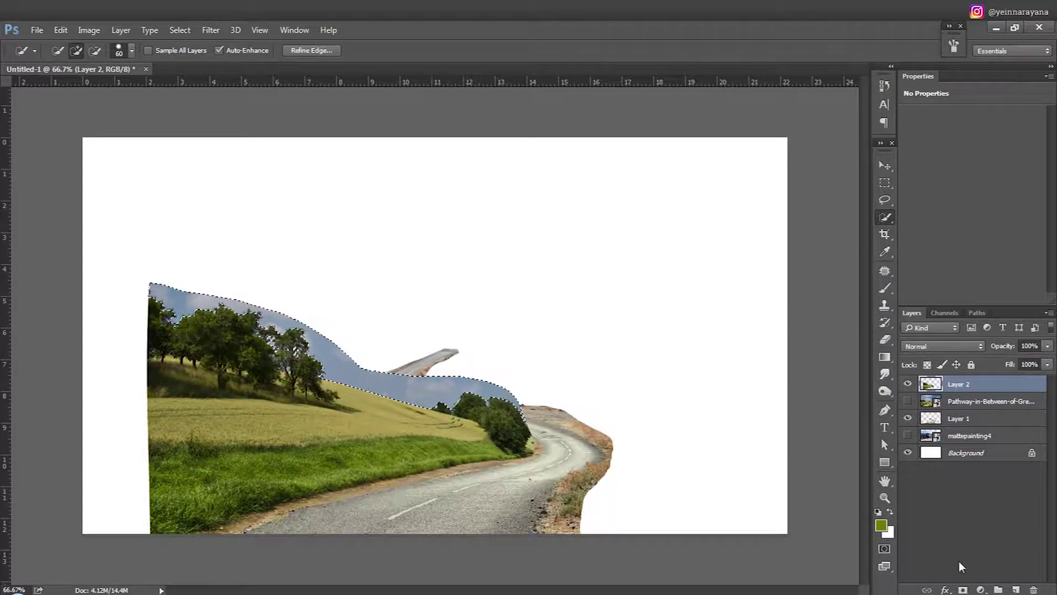
Add a layer mask hiding the sky and set a 40 px soft brush.
click(963, 589)
key(v)
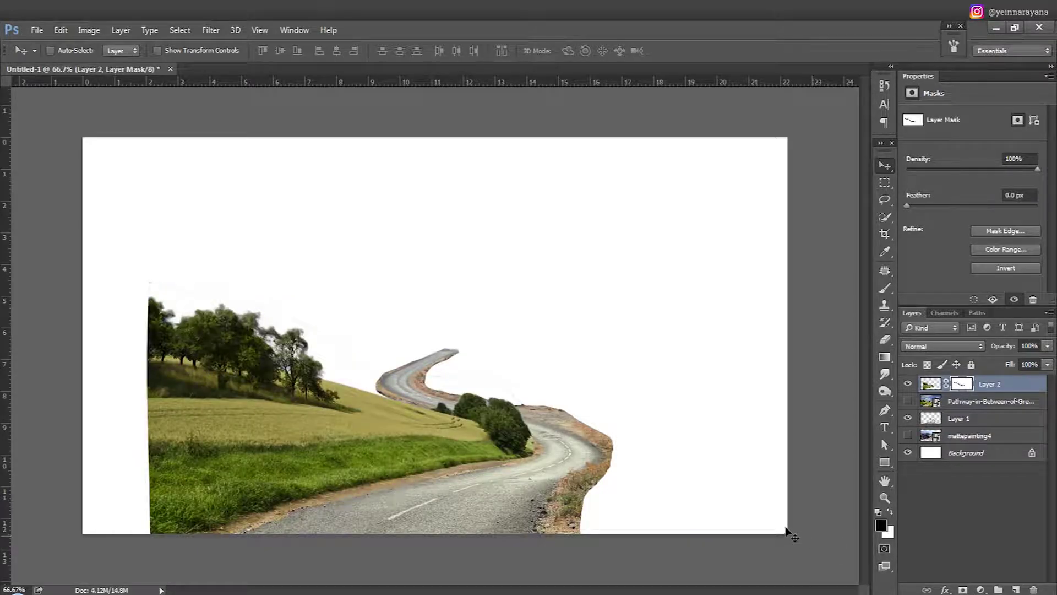
key(b)
scroll(512, 411, up, 3)
right_click(500, 308)
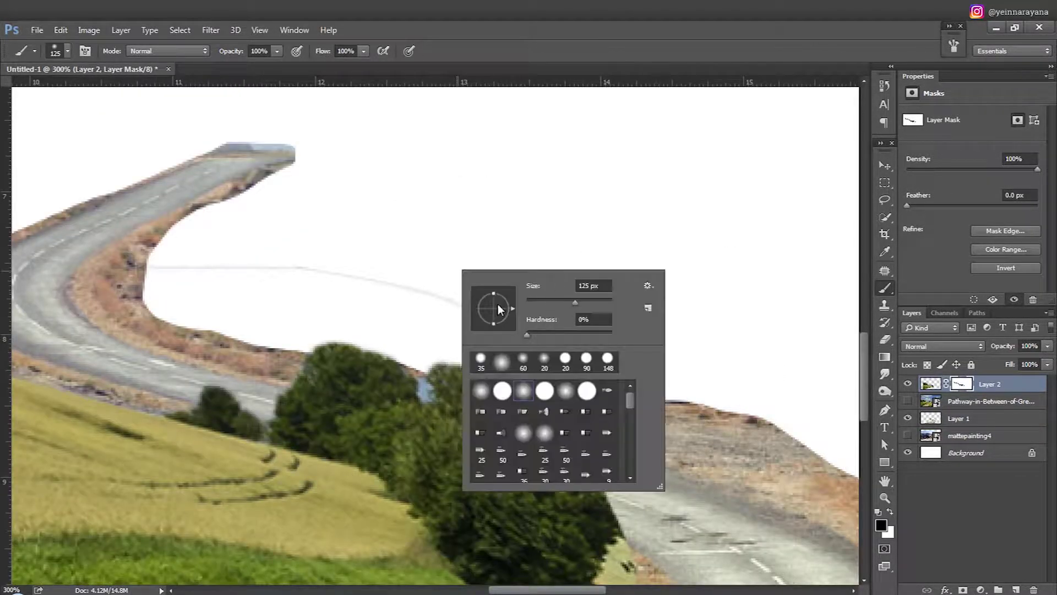
text(40)
key(Return)
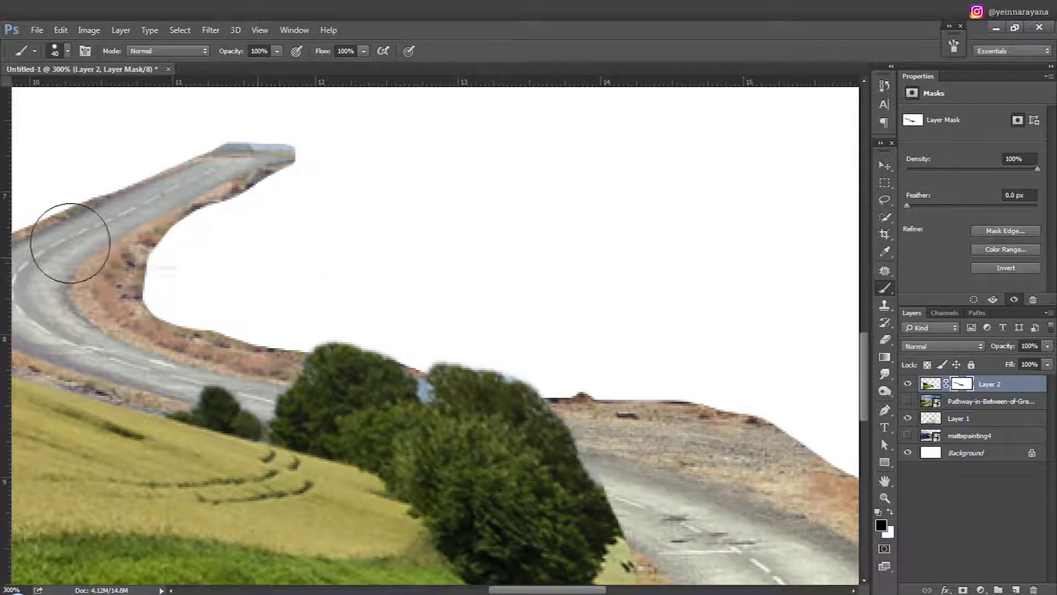
Paint out the faint grey line above the hill on the mask with a smaller brush.
key(bracketleft)
key(bracketleft)
key(bracketleft)
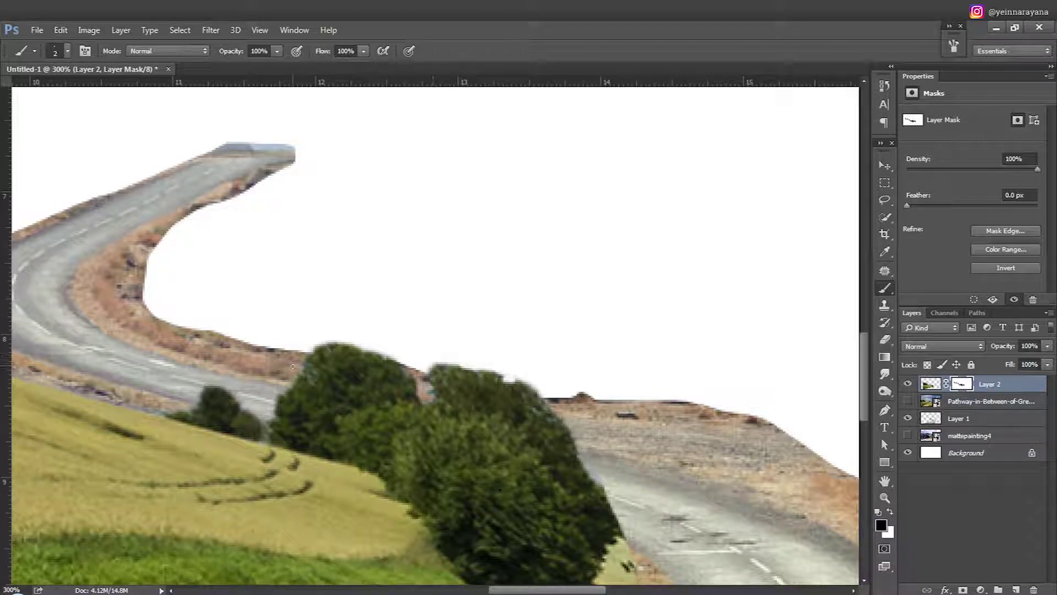
scroll(303, 370, left, 10)
scroll(425, 377, up, 3)
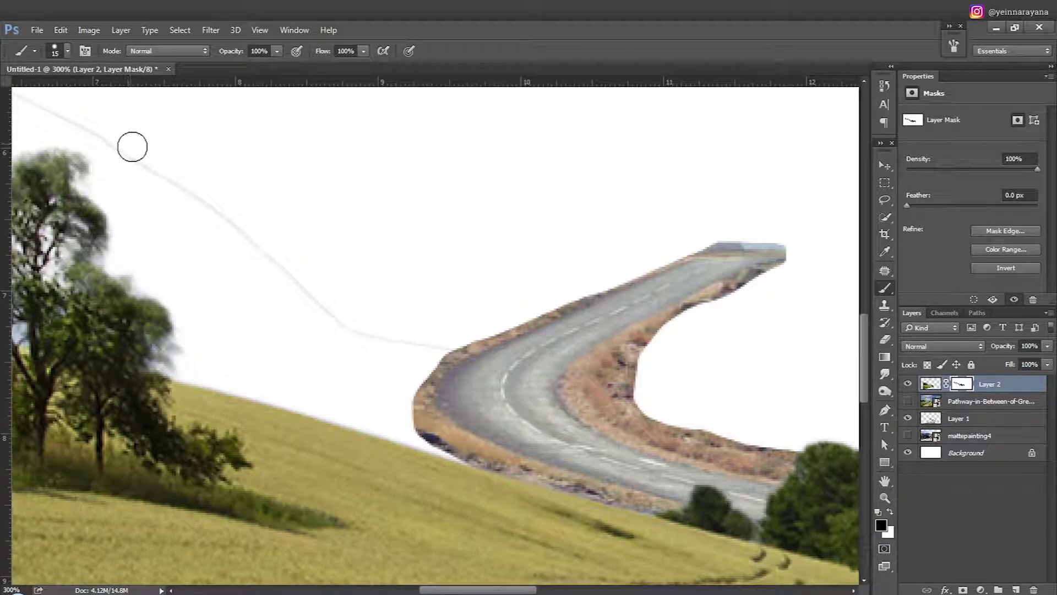
drag(132, 146, 435, 351)
scroll(361, 337, down, 3)
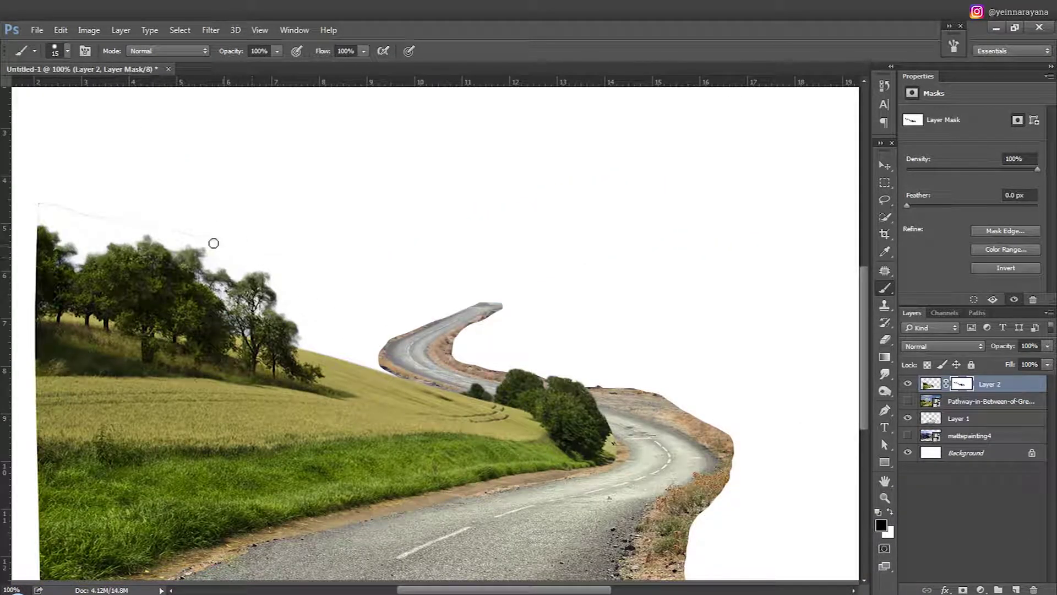
key(v)
scroll(211, 321, down, 1)
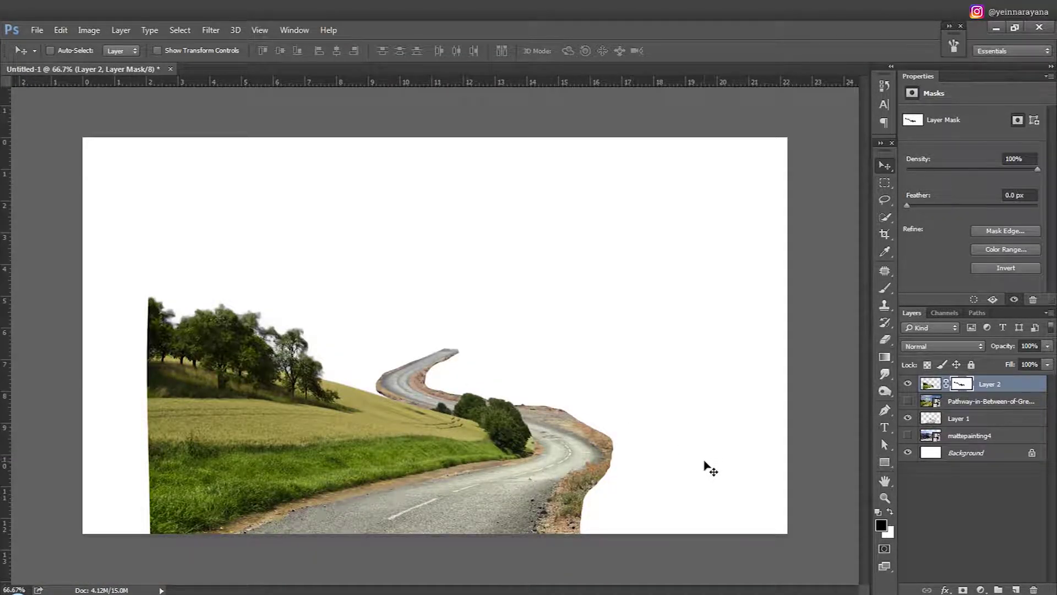
Clean up the mask along the tree, grass and road edge with a tiny brush.
key(b)
right_click(441, 507)
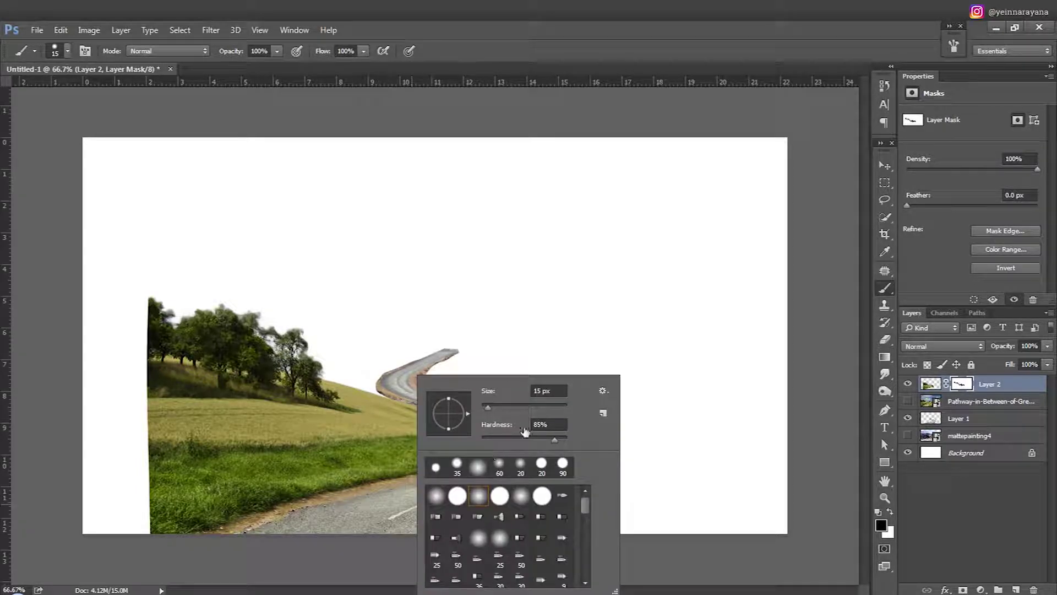
key(Return)
scroll(358, 502, up, 3)
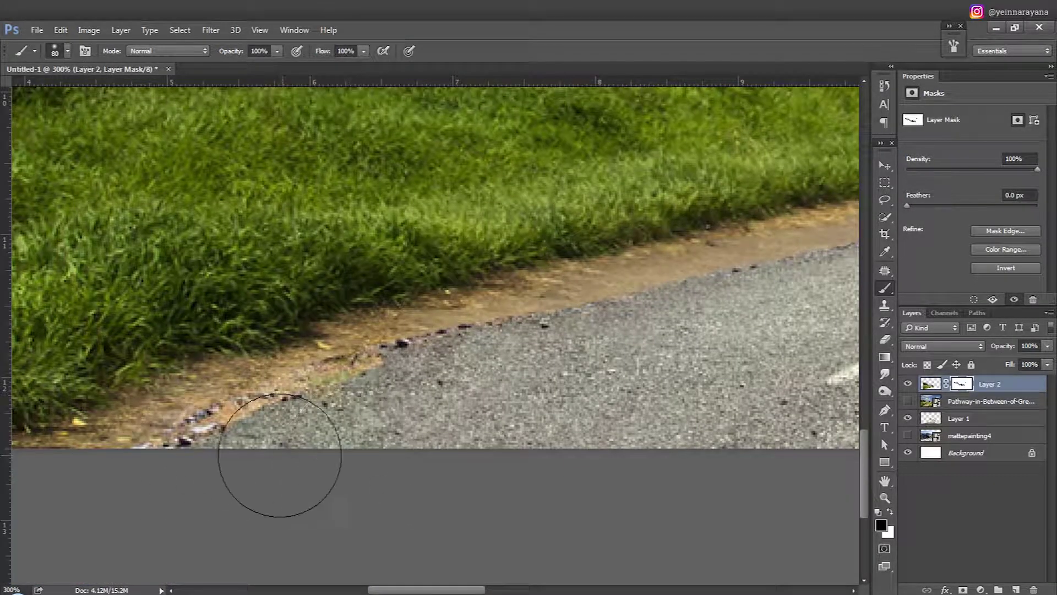
drag(435, 360, 435, 443)
drag(689, 396, 488, 463)
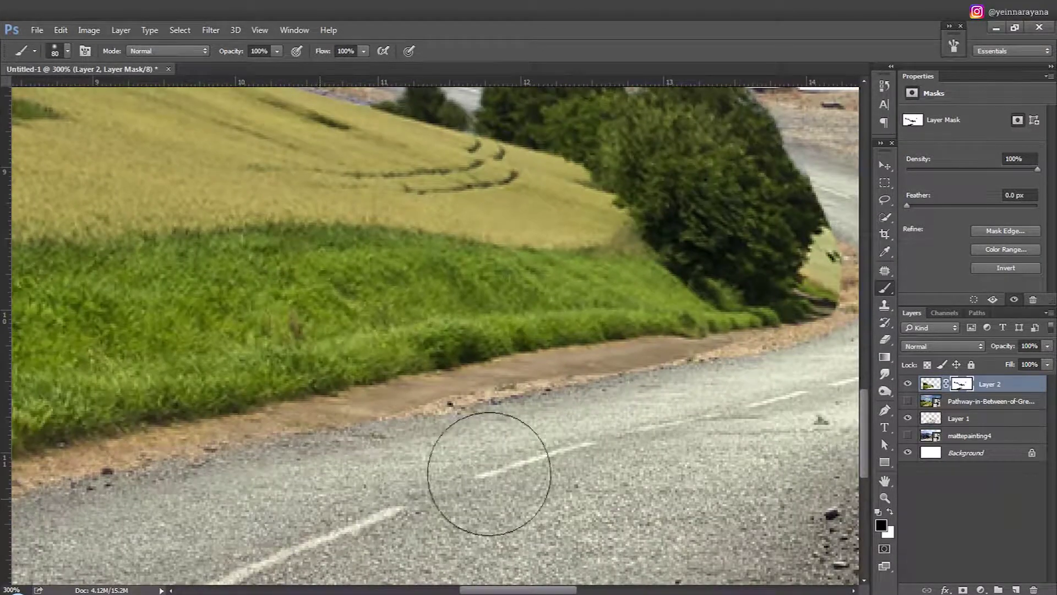
drag(744, 420, 348, 529)
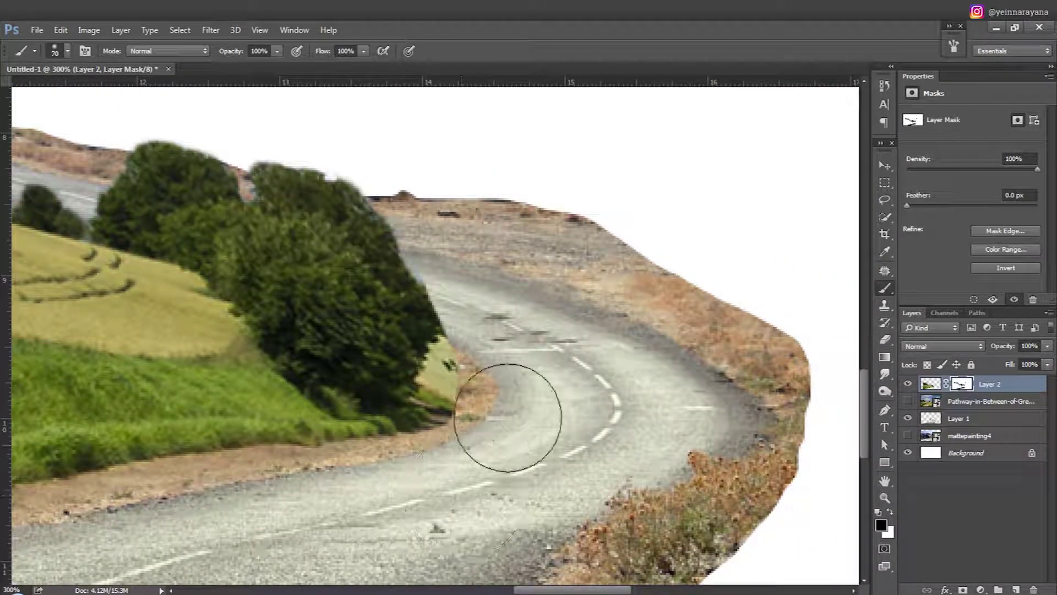
key(bracketleft)
key(bracketleft)
key(bracketleft)
drag(424, 378, 440, 386)
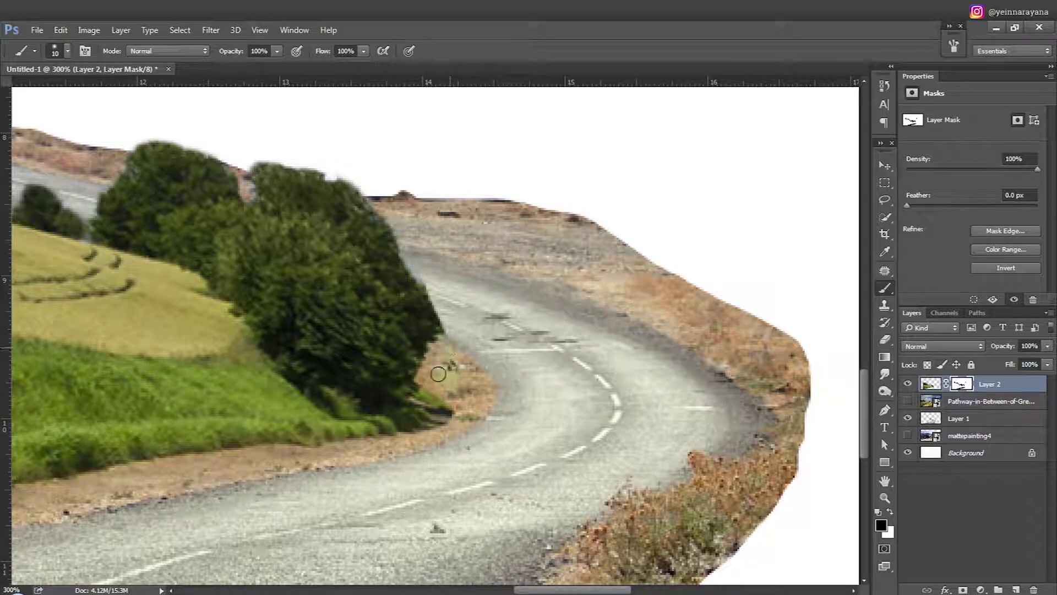
Enlarge the road-and-fields layer very slightly with Free Transform.
key(v)
scroll(410, 418, down, 2)
scroll(411, 419, down, 1)
key(ctrl+t)
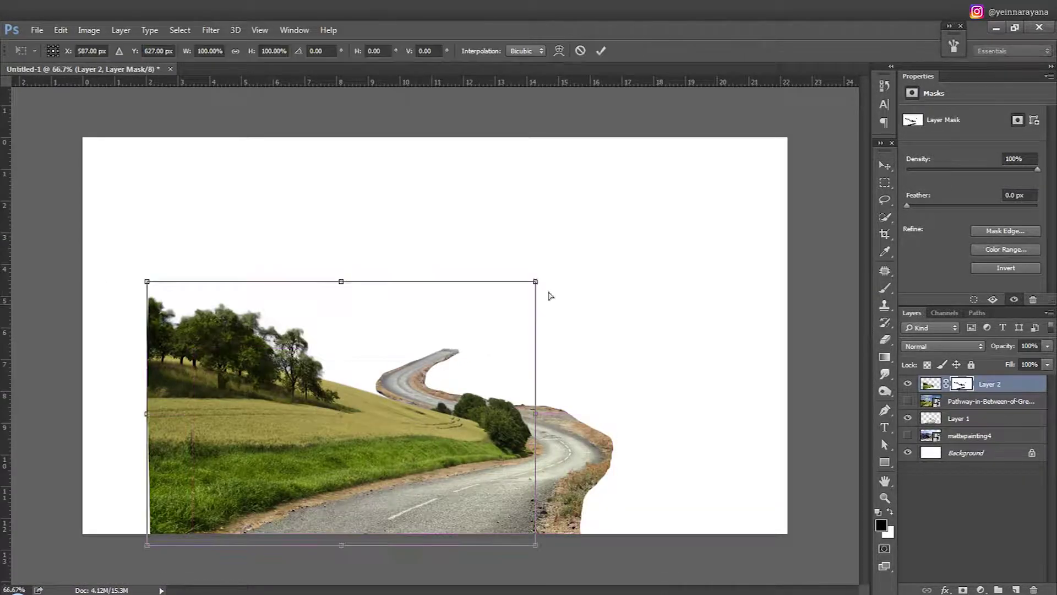
drag(543, 277, 541, 278)
Apply the slight enlargement, then try scaling together with the Pathway layer and cancel.
key(Return)
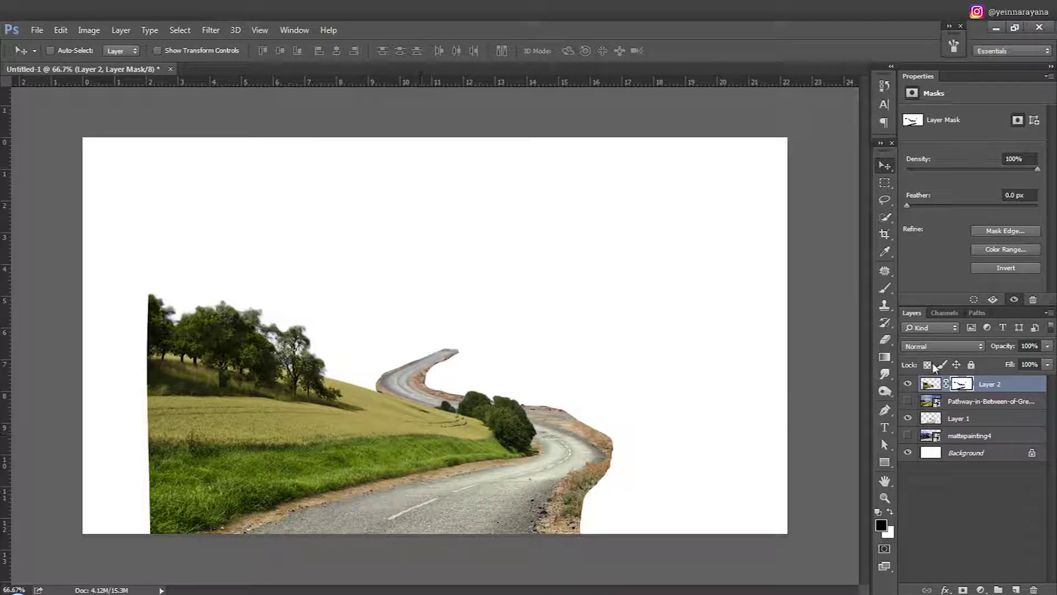
ctrl+click(985, 400)
key(ctrl+t)
drag(791, 138, 805, 127)
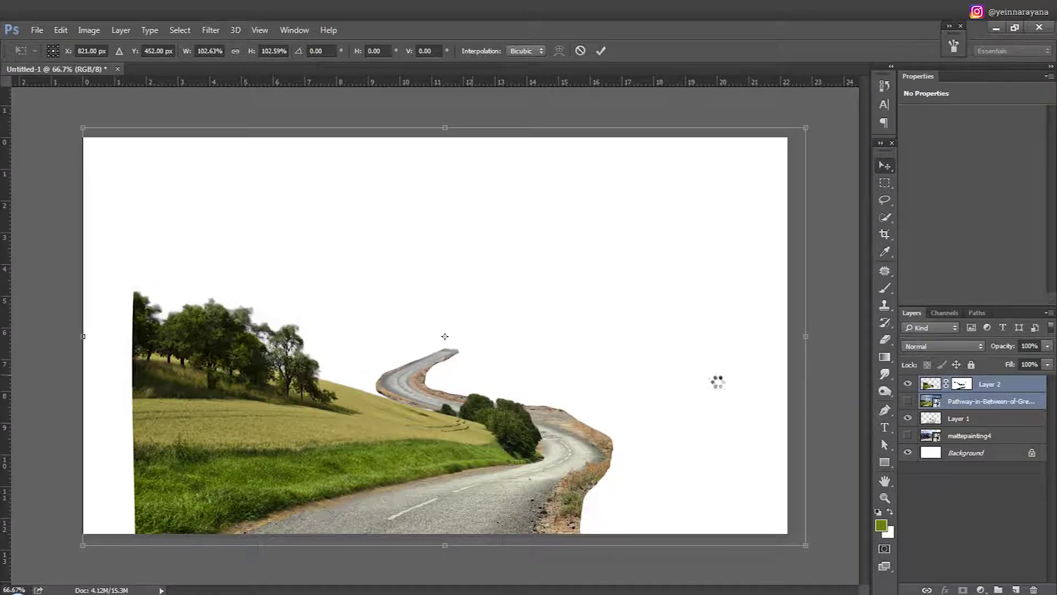
key(Escape)
Move the Pathway layer below Layer 1 and select Layer 2 together with Layer 1.
click(929, 401)
drag(928, 405, 928, 427)
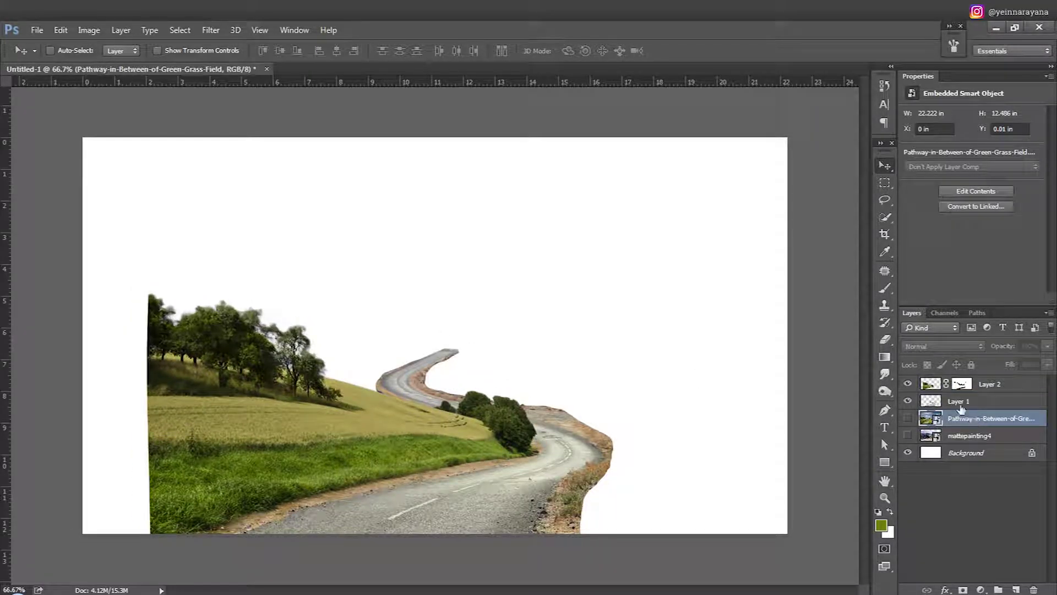
click(990, 384)
shift+click(968, 400)
Scale both layers to about 106% and align them flush with the canvas's left edge.
key(ctrl+t)
drag(617, 277, 624, 271)
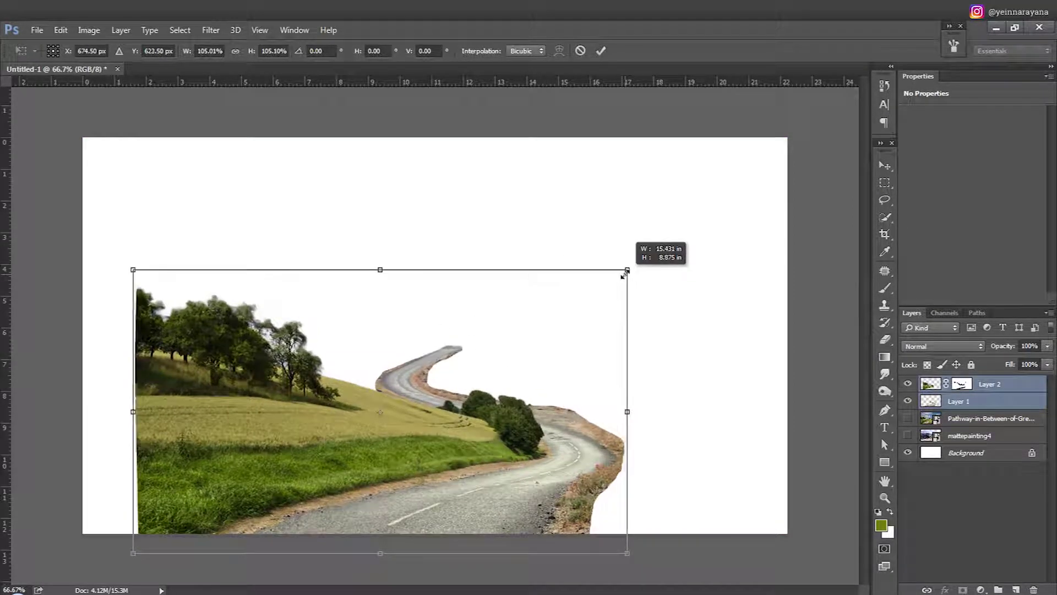
drag(545, 387, 491, 377)
drag(376, 426, 352, 425)
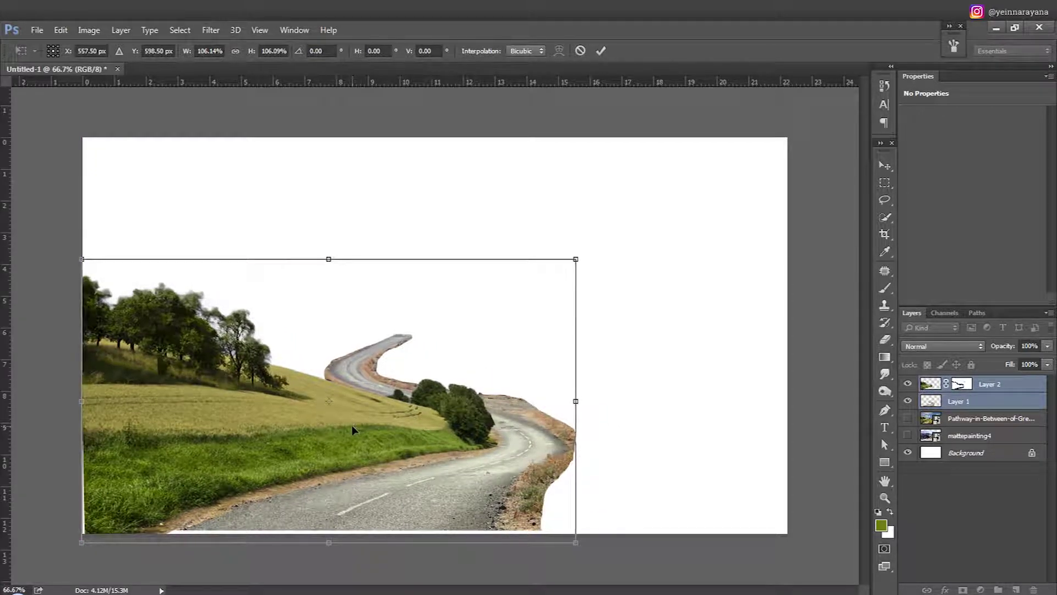
key(Return)
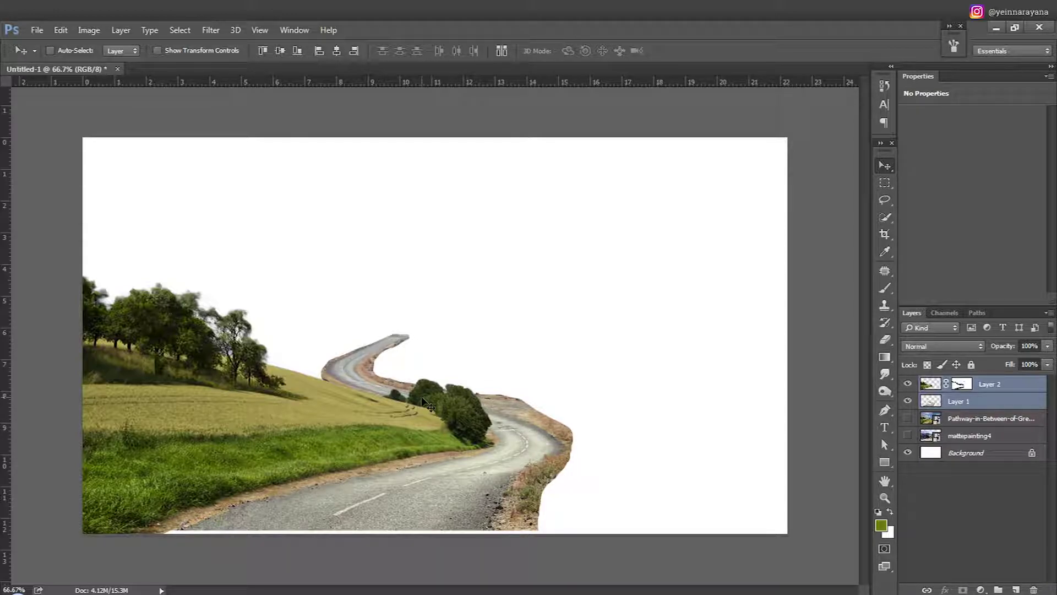
drag(443, 417, 385, 402)
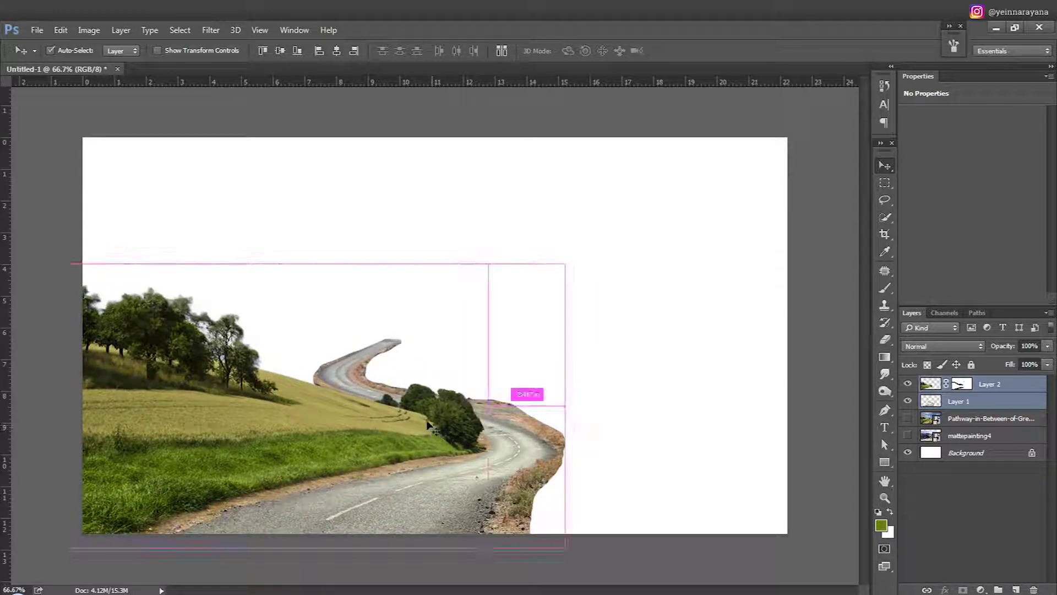
Save the composite as 1.psd in the my playground folder, then drag in the Kohala field photo.
key(ctrl+s)
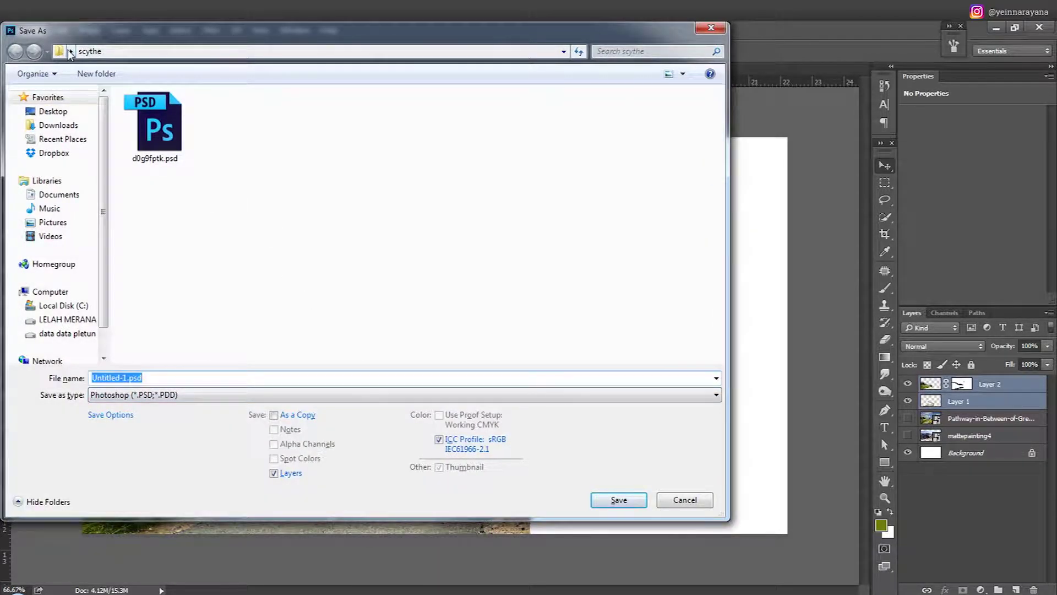
click(70, 51)
scroll(99, 292, down, 2)
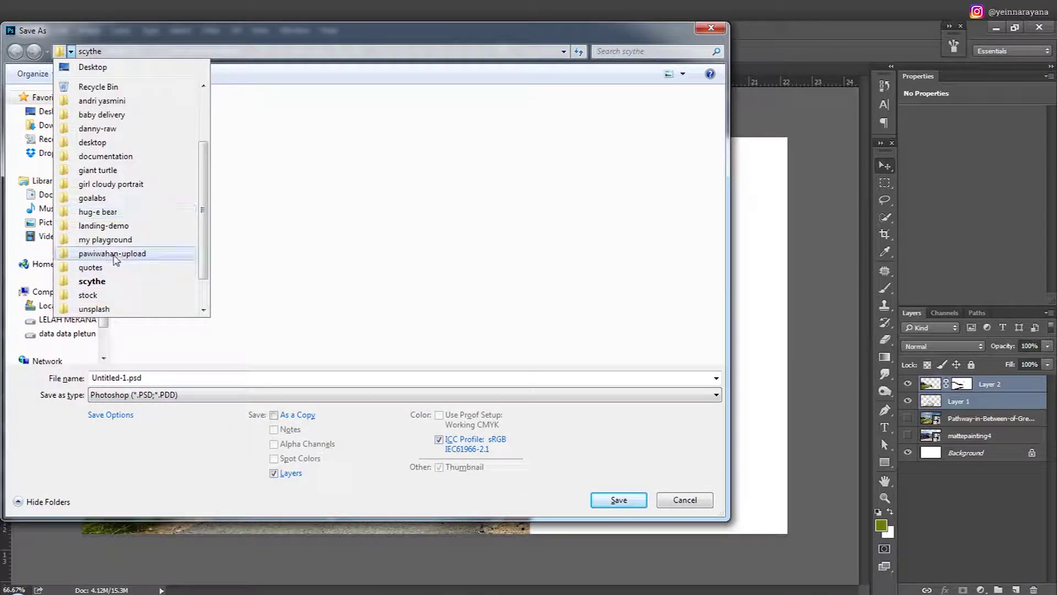
click(105, 240)
click(143, 377)
text(1)
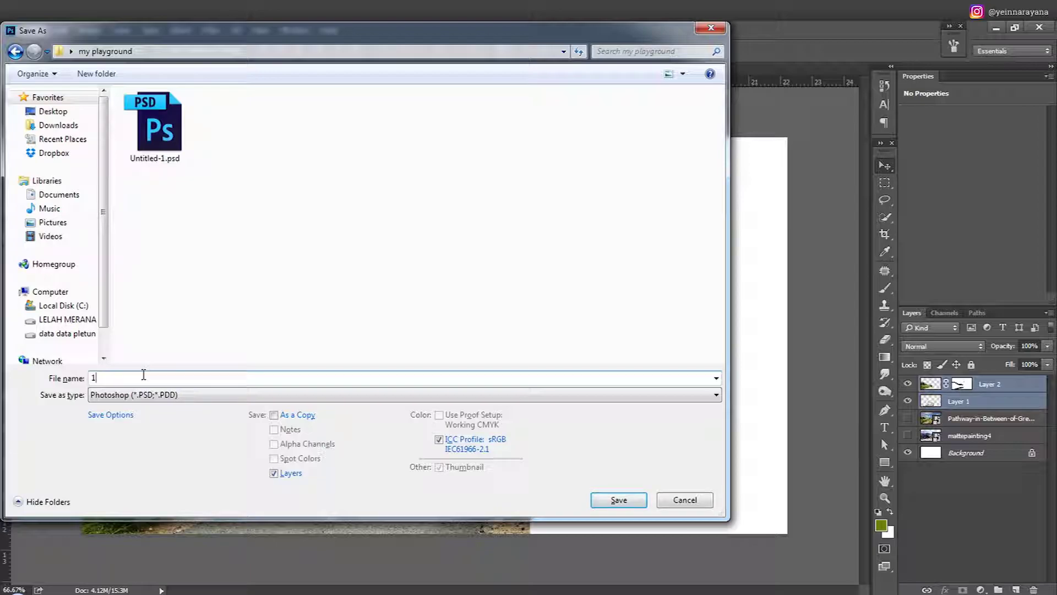
key(Return)
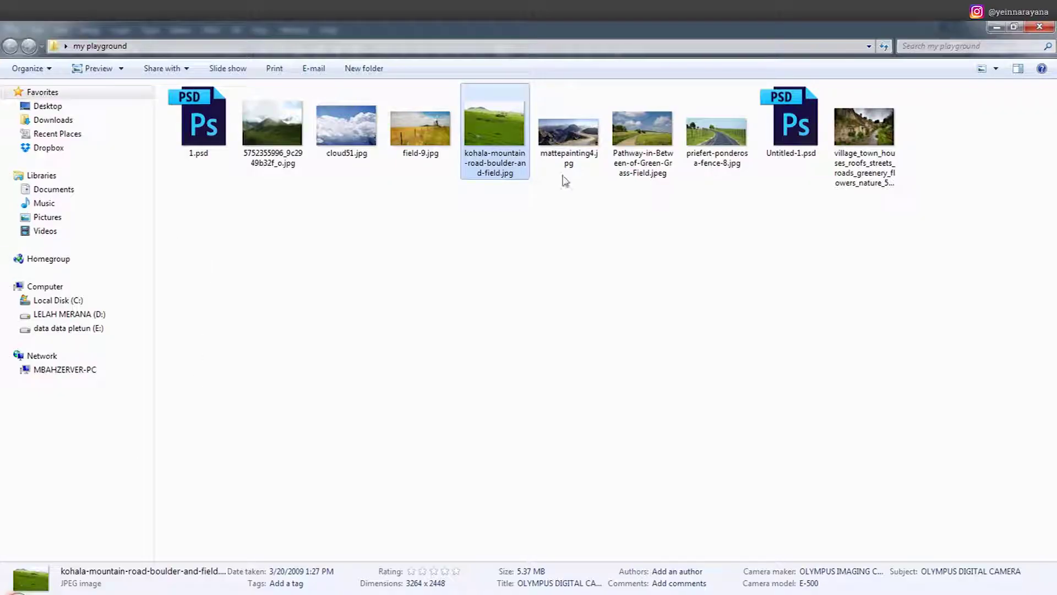
drag(563, 180, 517, 316)
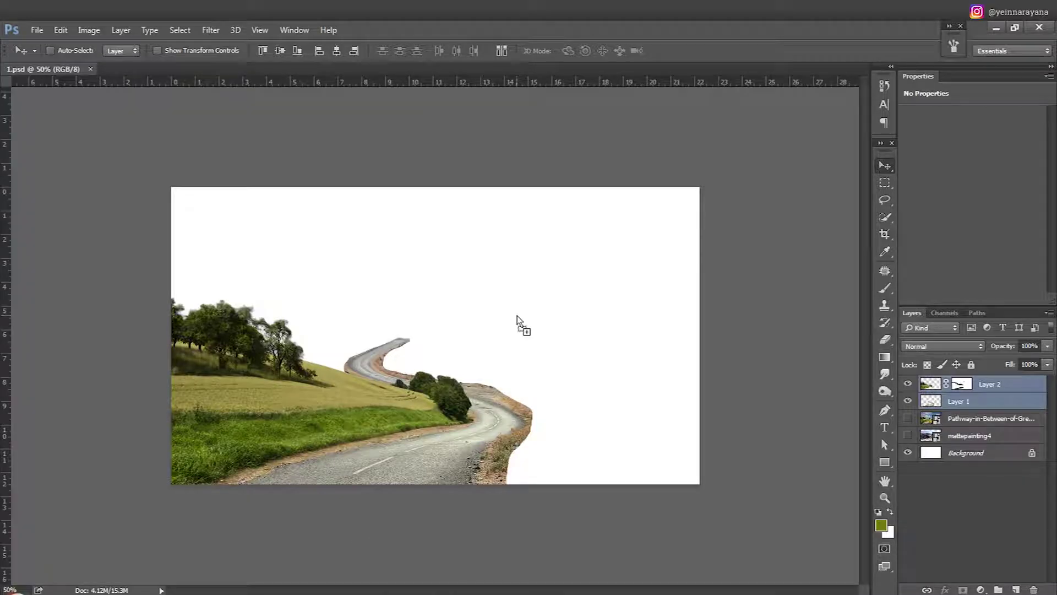
Flip the Kohala photo horizontally, move it to the lower left, and commit.
right_click(505, 317)
click(545, 508)
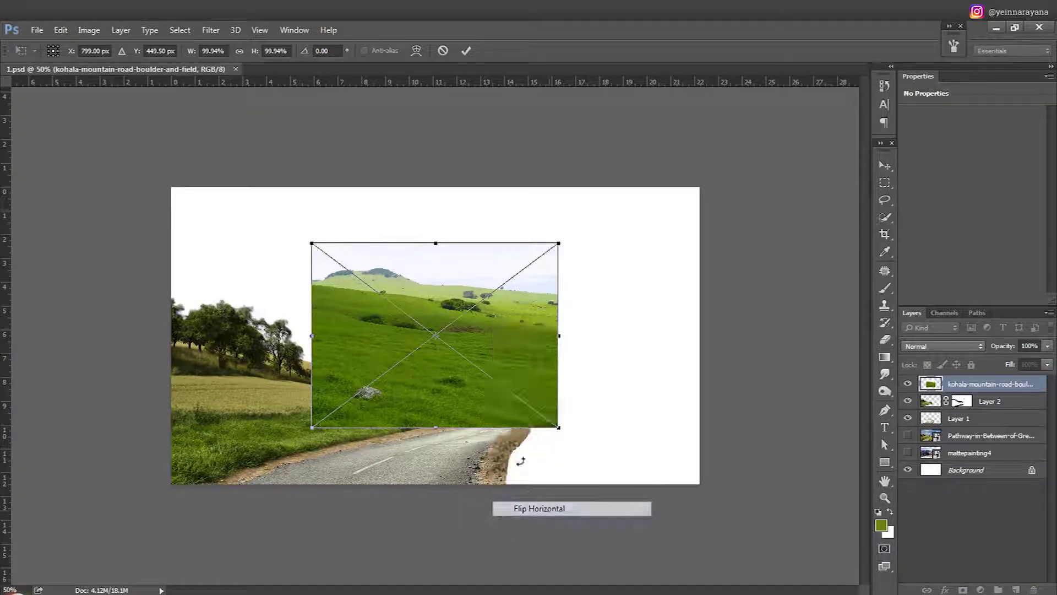
drag(503, 377, 353, 430)
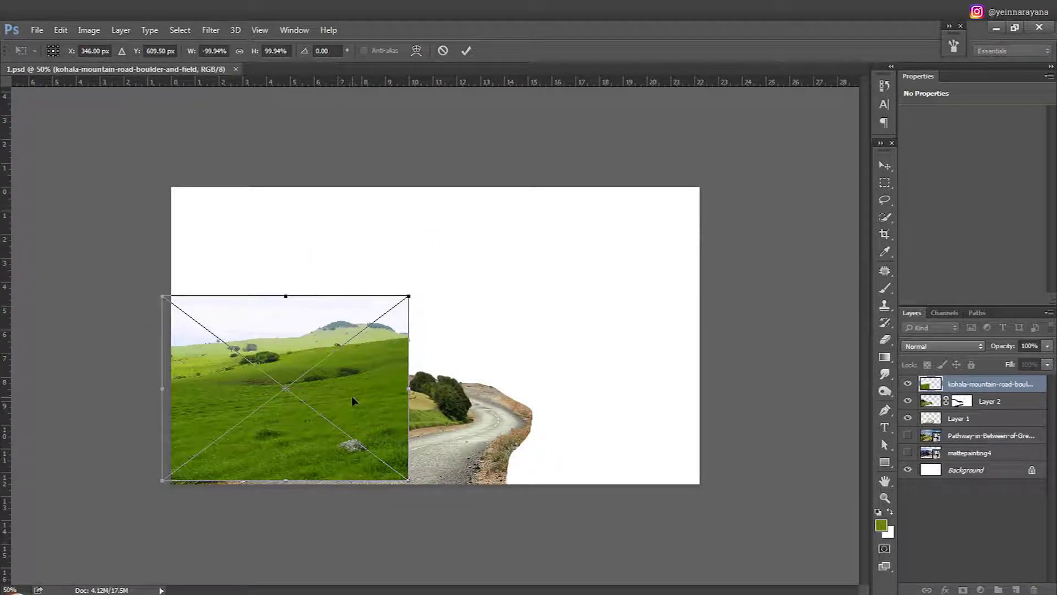
key(Return)
Lower its opacity, scale it up over the left hills, and tilt and warp it to fit.
drag(1013, 346, 992, 346)
key(ctrl+t)
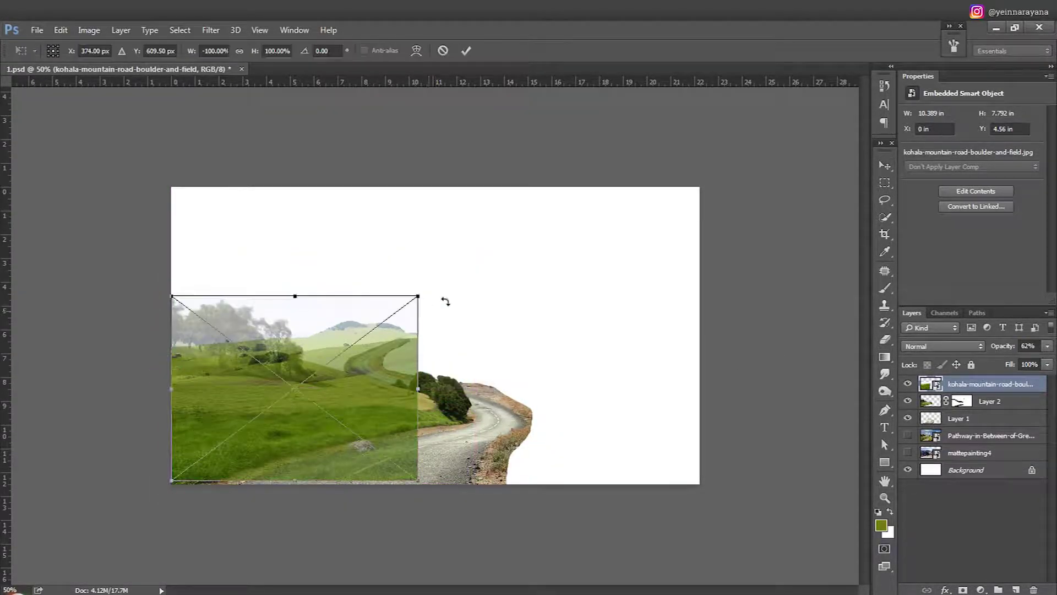
mouse_move(417, 296)
mouse_down()
mouse_move(528, 242)
mouse_move(529, 252)
mouse_up()
right_click(312, 385)
click(352, 473)
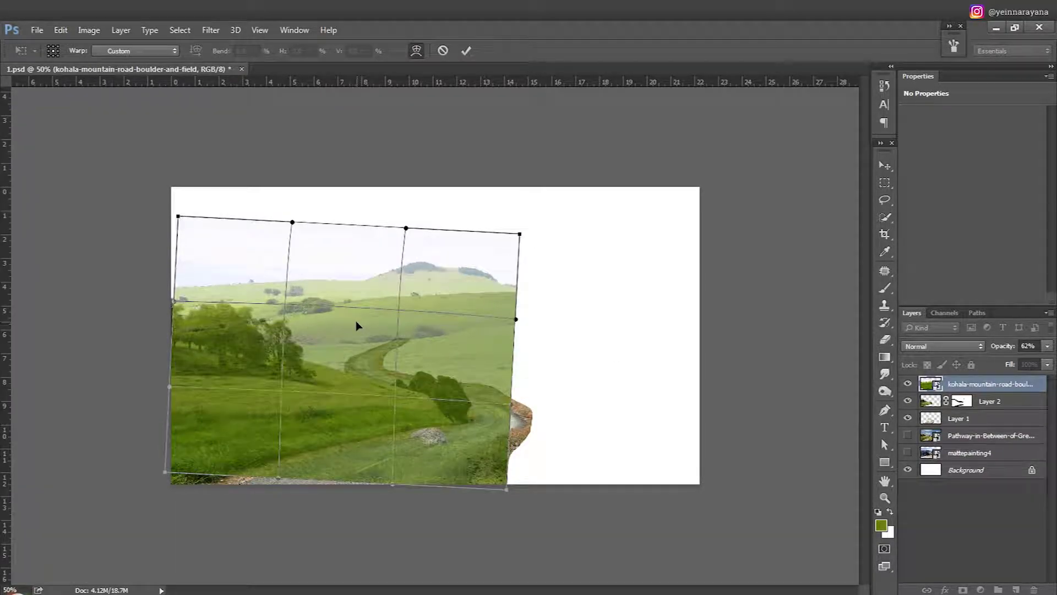
drag(481, 302, 473, 294)
key(Return)
Move the warped photo left and down, lowering it about 0.68 inches.
mouse_move(404, 335)
mouse_down()
mouse_move(366, 360)
mouse_move(227, 359)
mouse_up()
key(ctrl+plus)
key(ctrl+t)
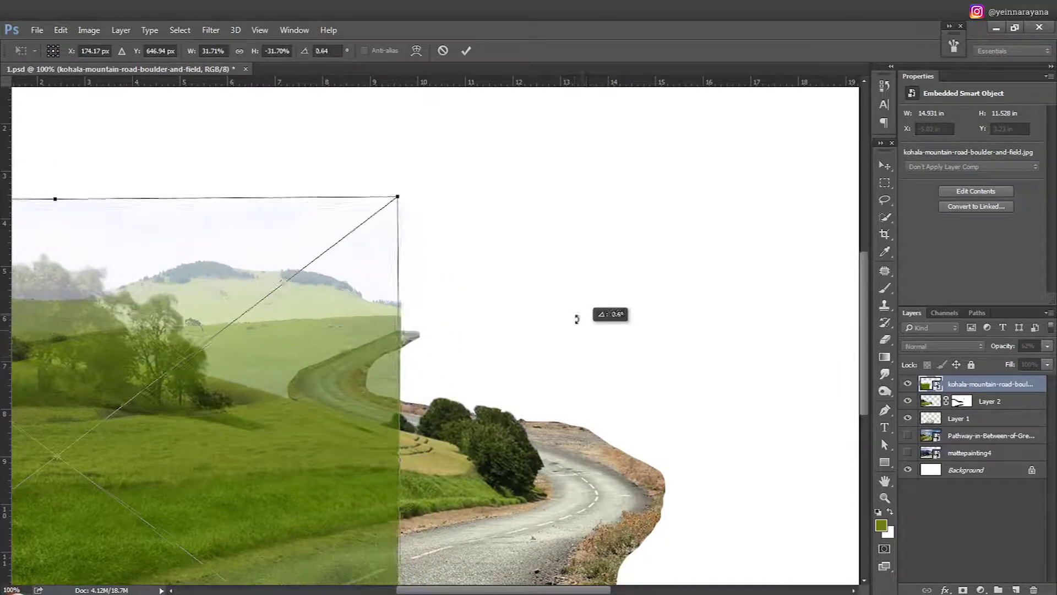
key(Return)
drag(313, 413, 318, 445)
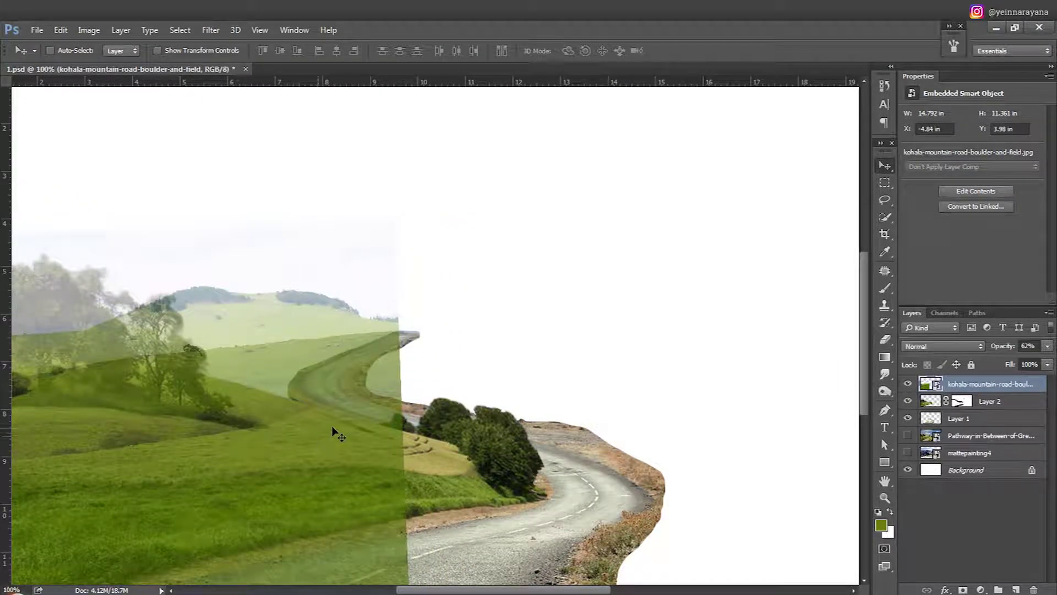
key(Down)
Restore full opacity and quick-select the photo's sky and distant hill.
drag(1000, 345, 1024, 344)
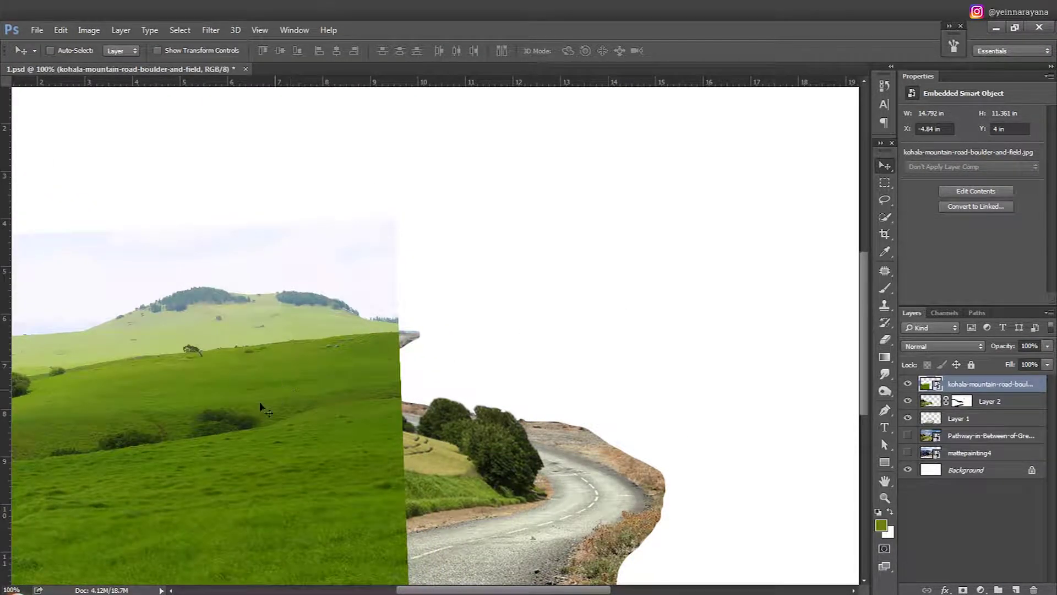
drag(220, 385, 485, 338)
key(w)
mouse_move(389, 283)
mouse_down()
mouse_move(549, 259)
mouse_move(293, 228)
mouse_move(406, 236)
mouse_move(484, 209)
mouse_up()
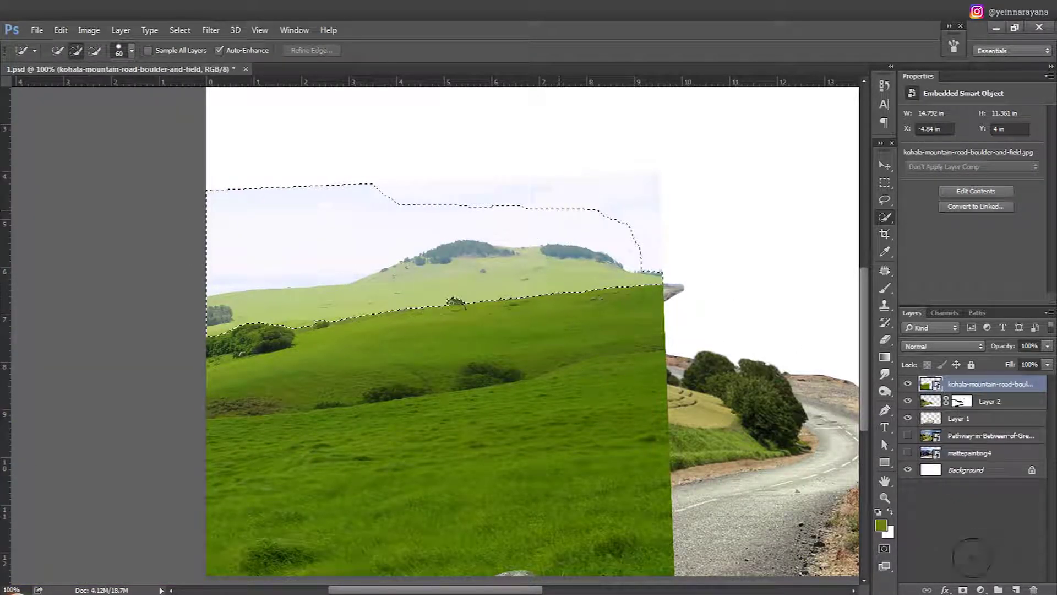
Add an inverted layer mask to the kohala layer so its sky is hidden.
click(962, 589)
key(ctrl+i)
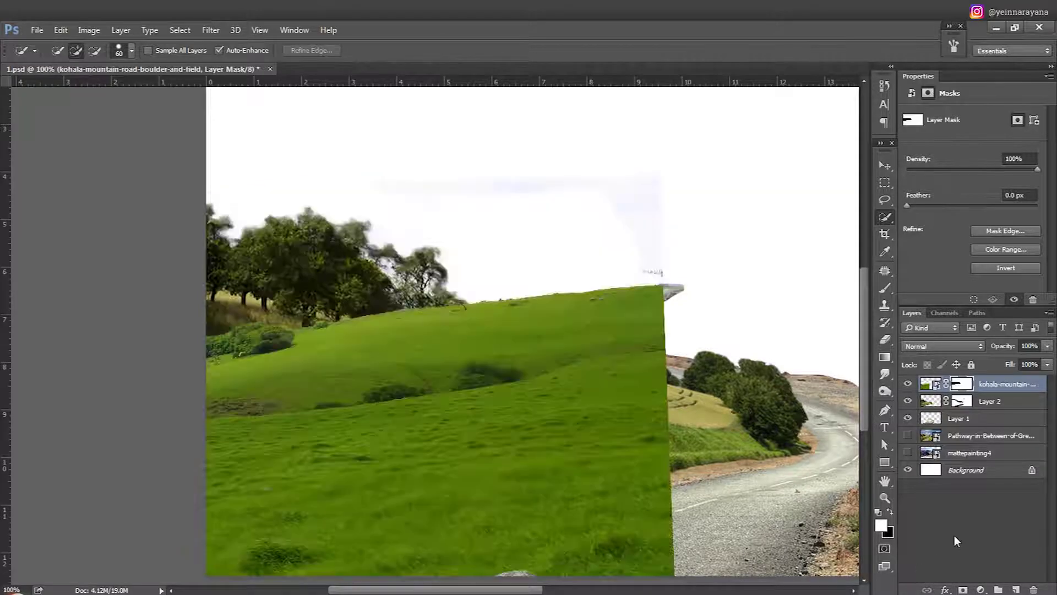
key(v)
key(b)
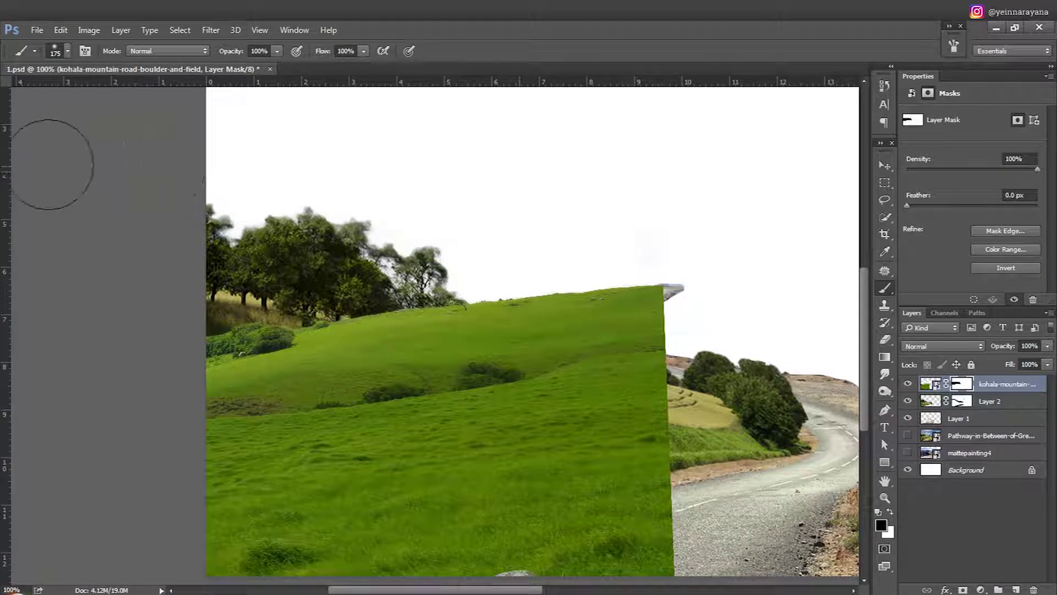
key(v)
Move the road-and-field layer beneath Layer 2 and paint black on its mask to reveal the road curve.
drag(978, 398, 938, 398)
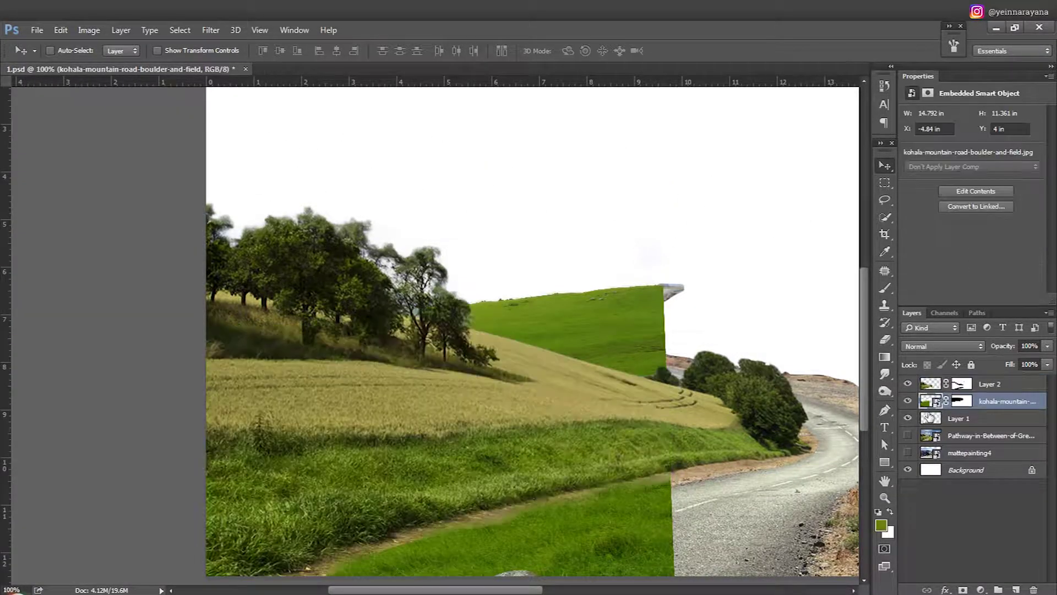
click(962, 401)
key(b)
key(d)
drag(661, 324, 637, 378)
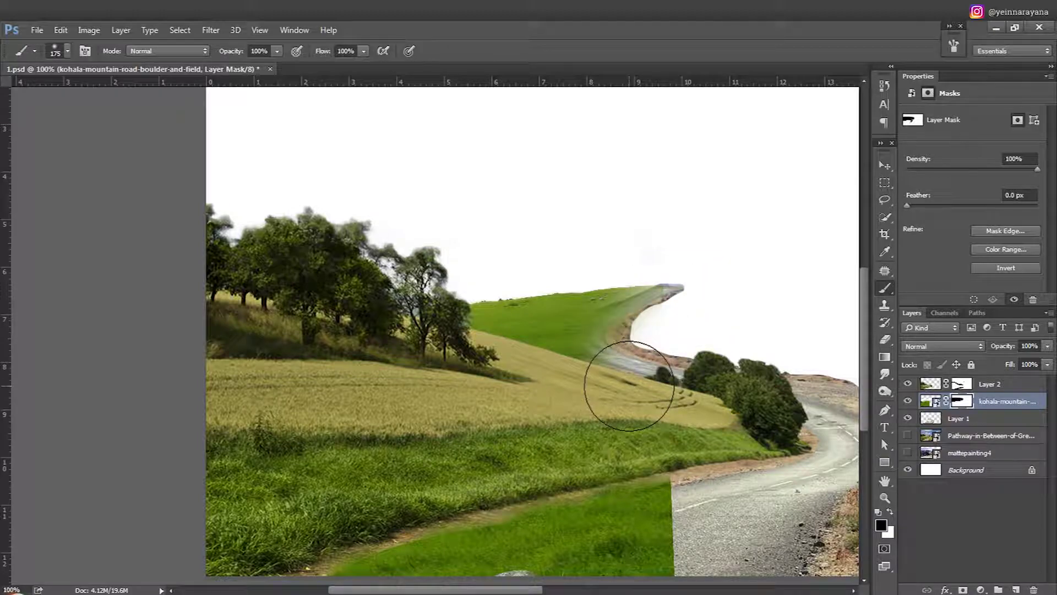
drag(743, 334, 703, 325)
With a 100-size black brush, uncover the road edge along the slope.
right_click(737, 348)
text(100)
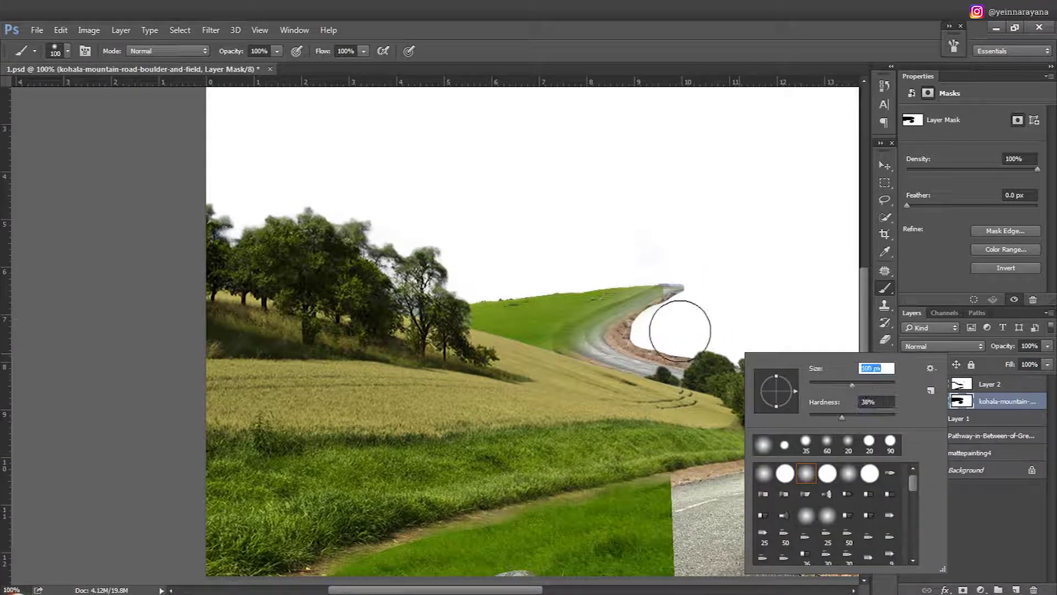
key(Return)
drag(639, 332, 571, 378)
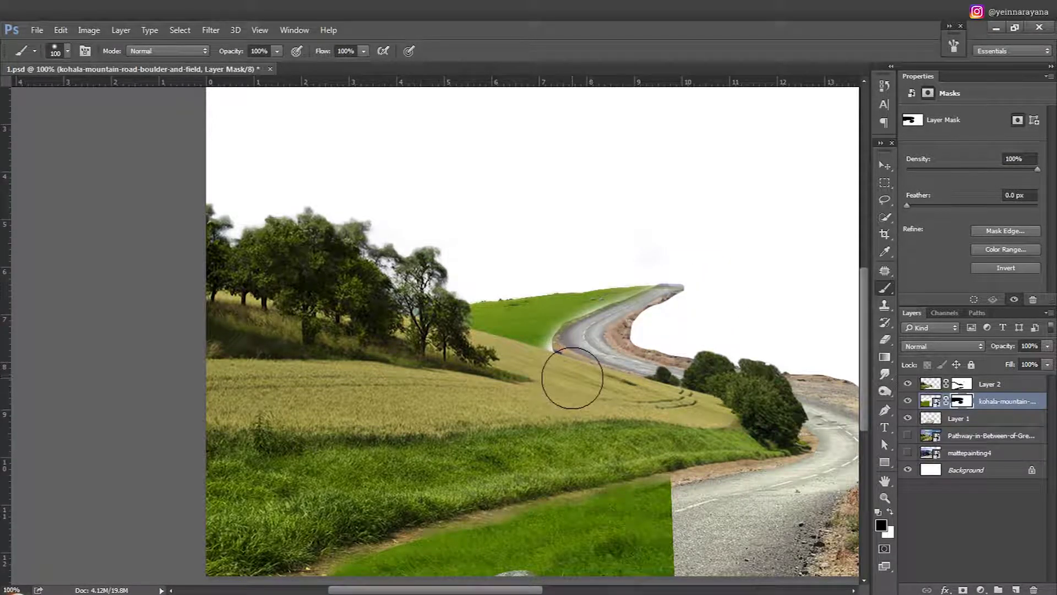
Switch to white with a 27-size brush and restore green grass along the road edge.
key(x)
scroll(573, 380, up, 2)
scroll(573, 380, up, 1)
right_click(484, 441)
text(27)
key(Return)
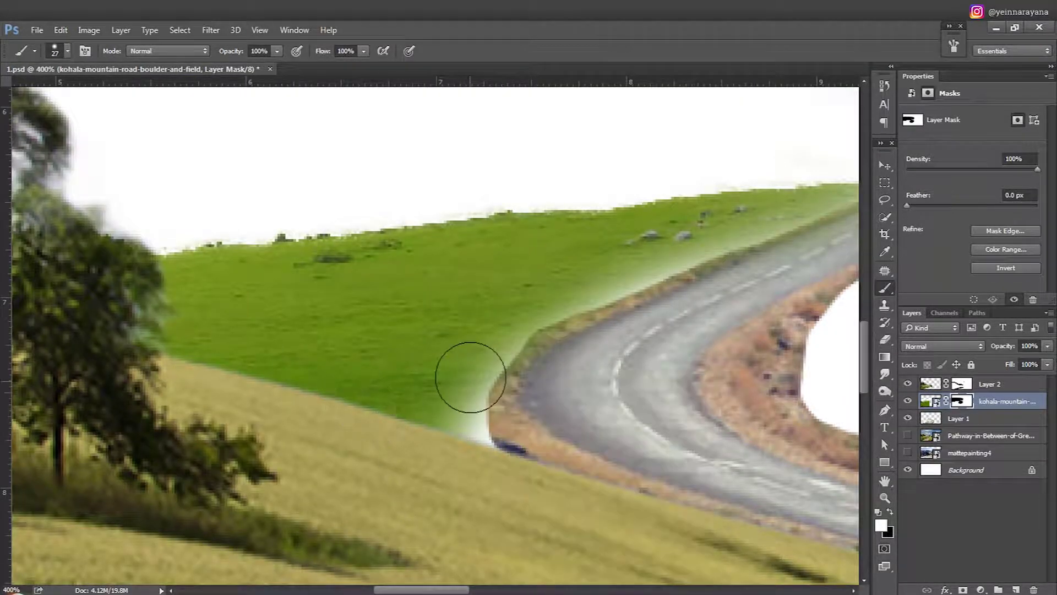
right_click(499, 461)
key(Return)
drag(590, 503, 465, 378)
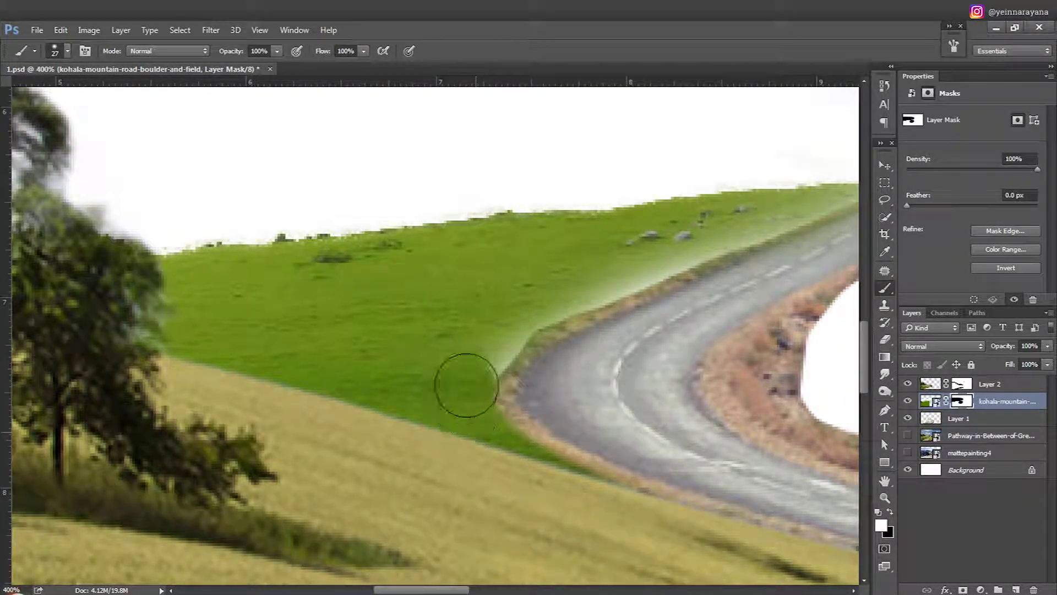
Refine the mask where the grass meets the road, removing the pale top edge of the field.
drag(495, 310, 516, 472)
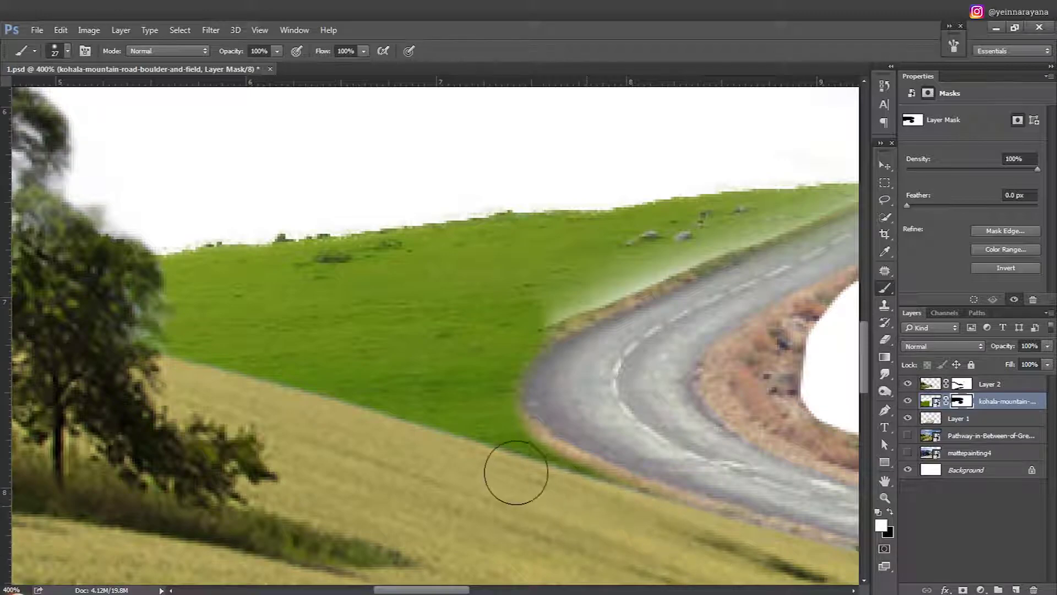
drag(540, 297, 392, 392)
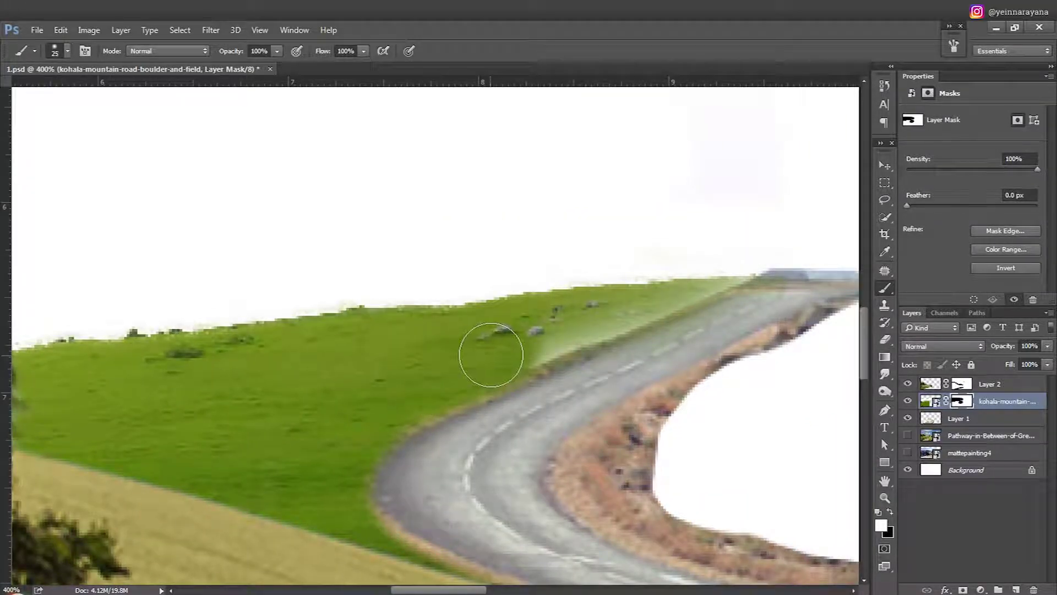
drag(635, 317, 564, 340)
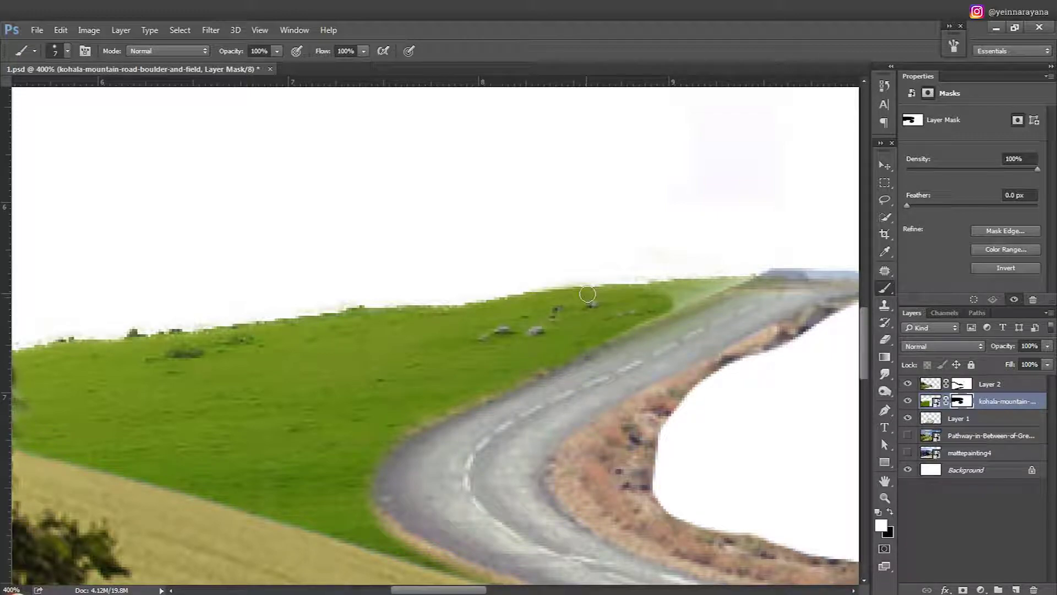
mouse_move(587, 294)
mouse_down()
mouse_move(740, 287)
mouse_move(536, 336)
mouse_up()
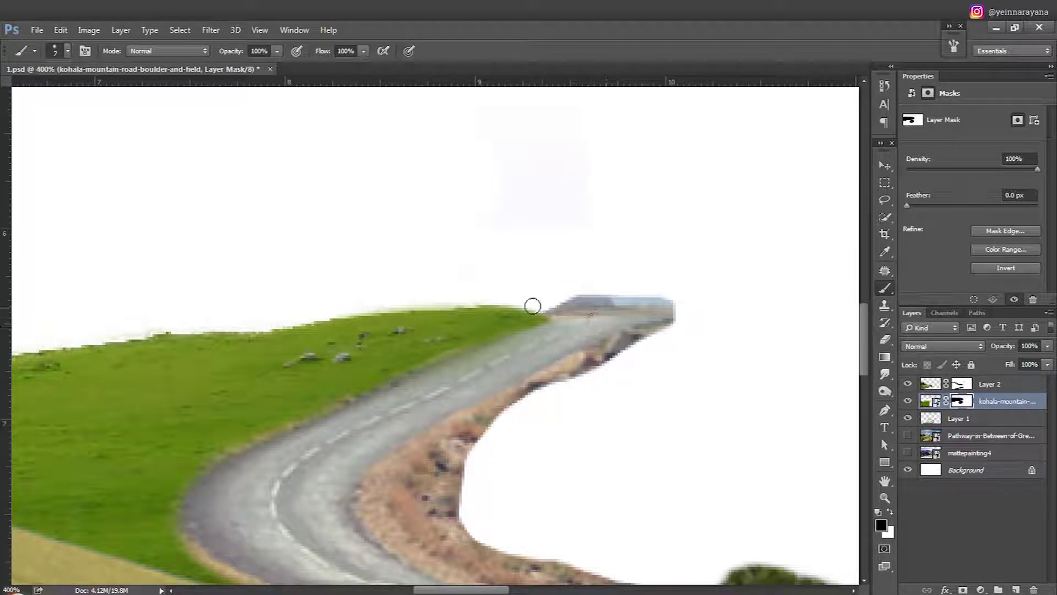
drag(533, 306, 411, 309)
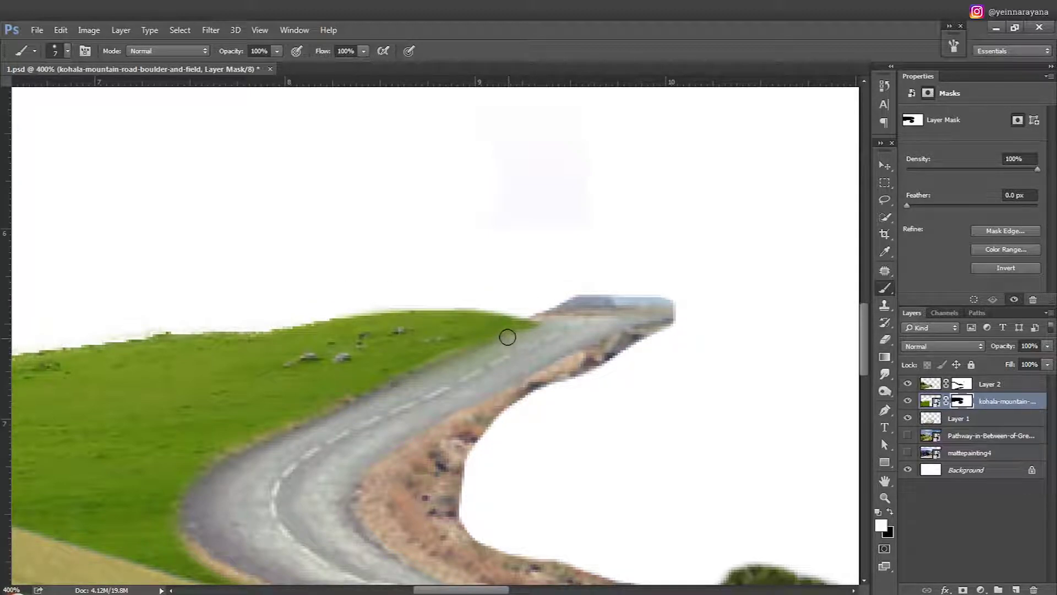
drag(560, 317, 402, 378)
key(x)
drag(476, 337, 384, 377)
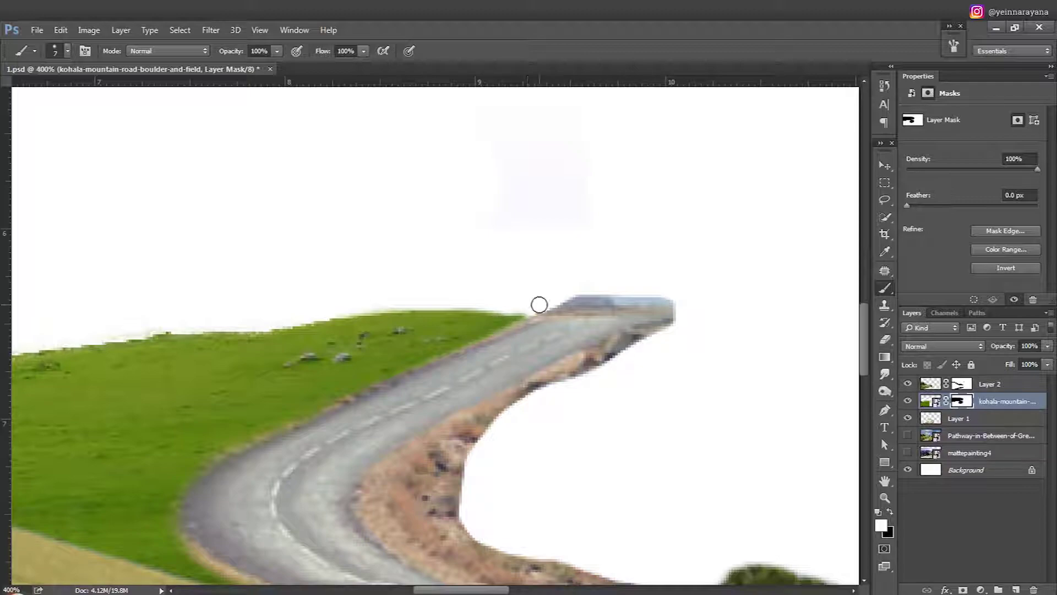
Add a mask to Layer 1 and brush out the bluish strip atop the road's far end.
key(v)
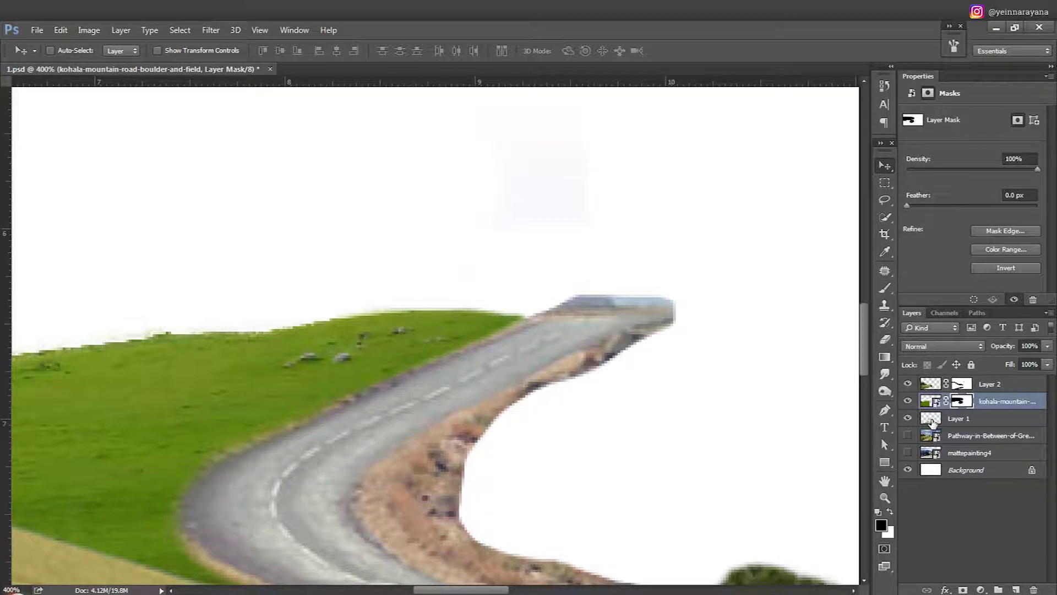
click(931, 419)
click(963, 589)
key(b)
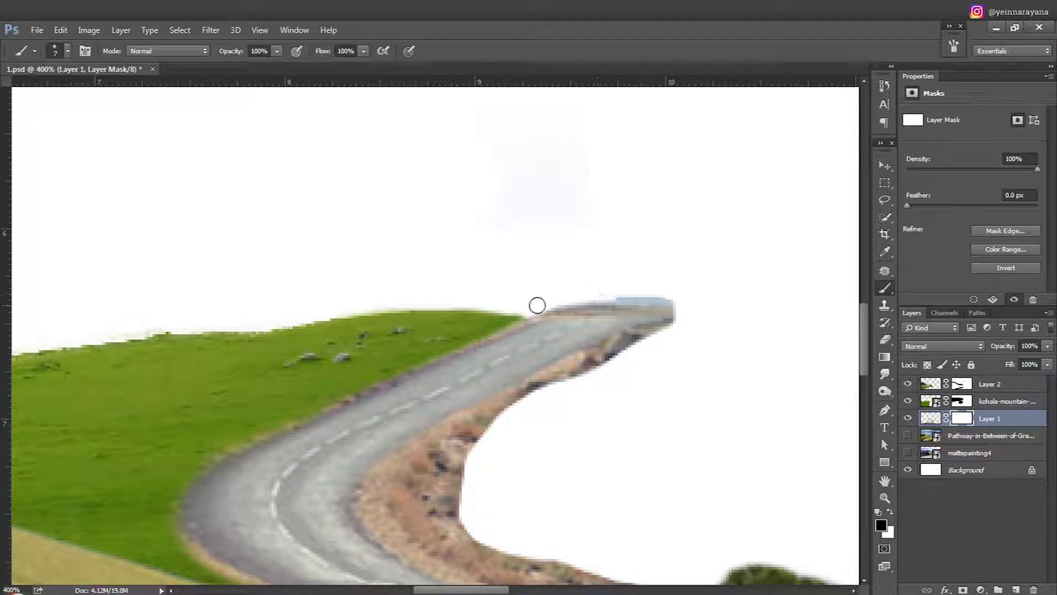
drag(537, 305, 731, 304)
key(v)
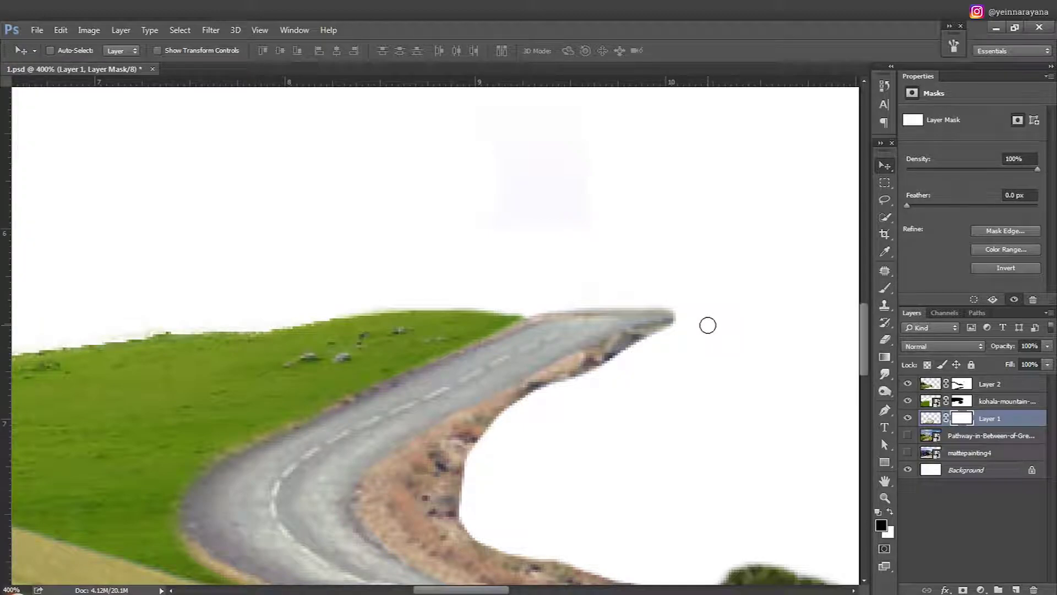
Paint the kohala mask to reveal the road across the lower green patch.
scroll(573, 325, down, 1)
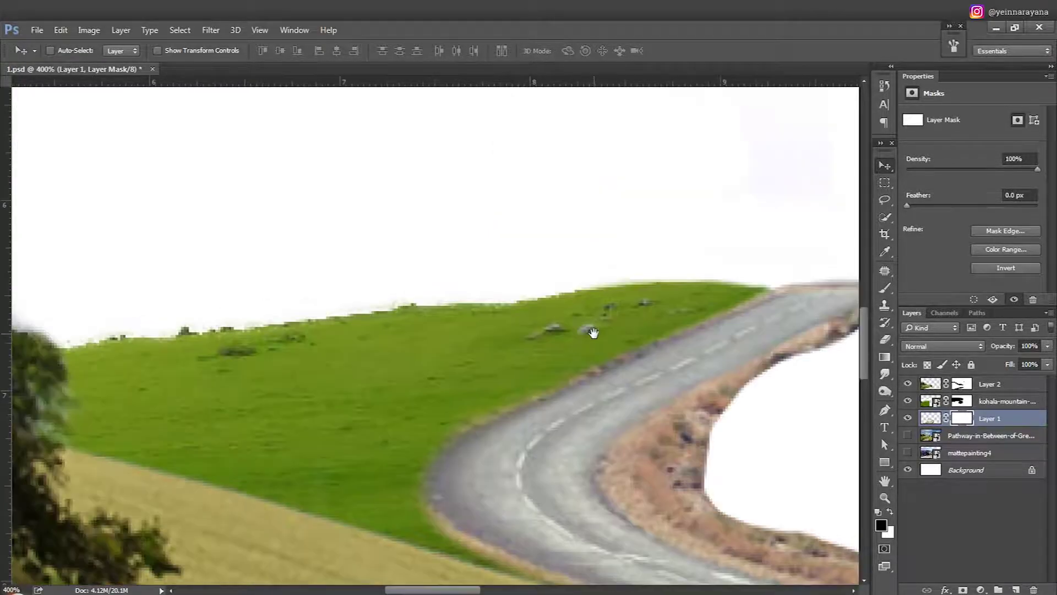
scroll(430, 349, down, 1)
scroll(431, 350, down, 2)
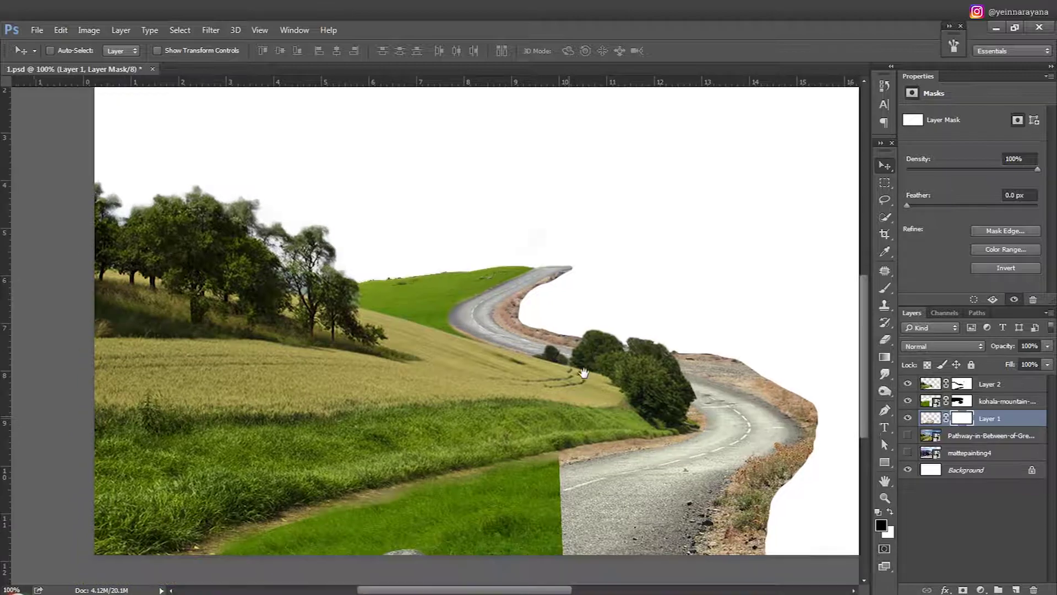
drag(443, 572, 509, 484)
key(alt+bracketright)
key(b)
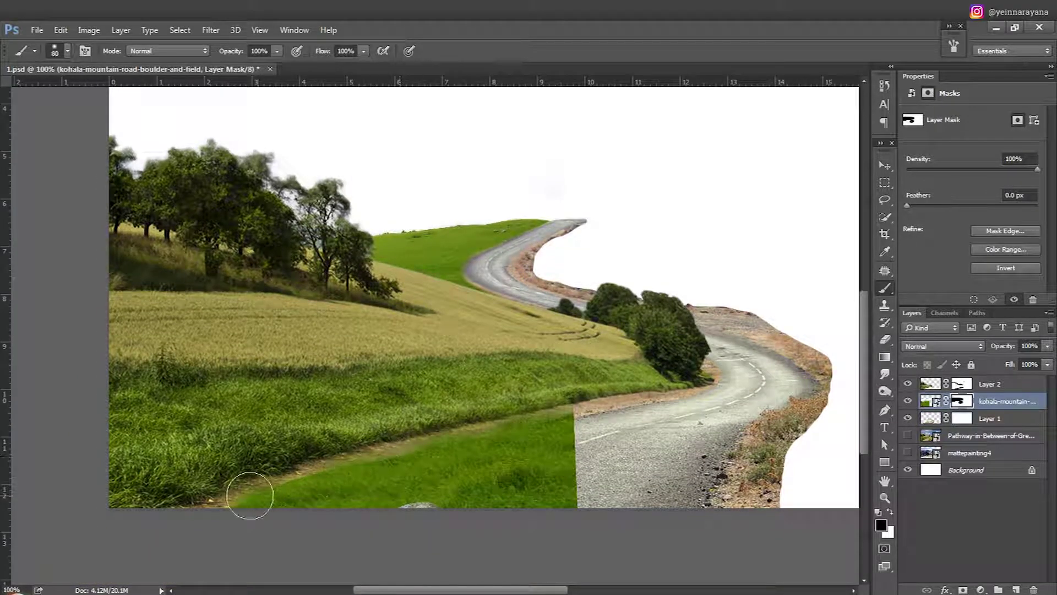
mouse_move(250, 496)
mouse_down()
mouse_move(573, 429)
mouse_move(208, 524)
mouse_move(540, 502)
mouse_up()
Create Layer 3 and paint sampled dark green over the left field.
key(v)
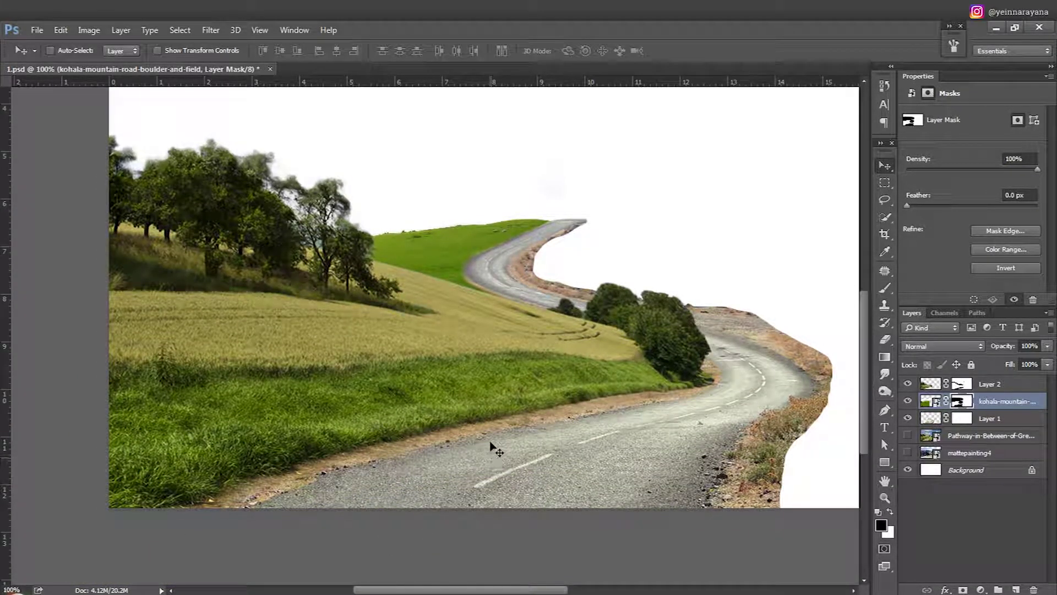
click(938, 384)
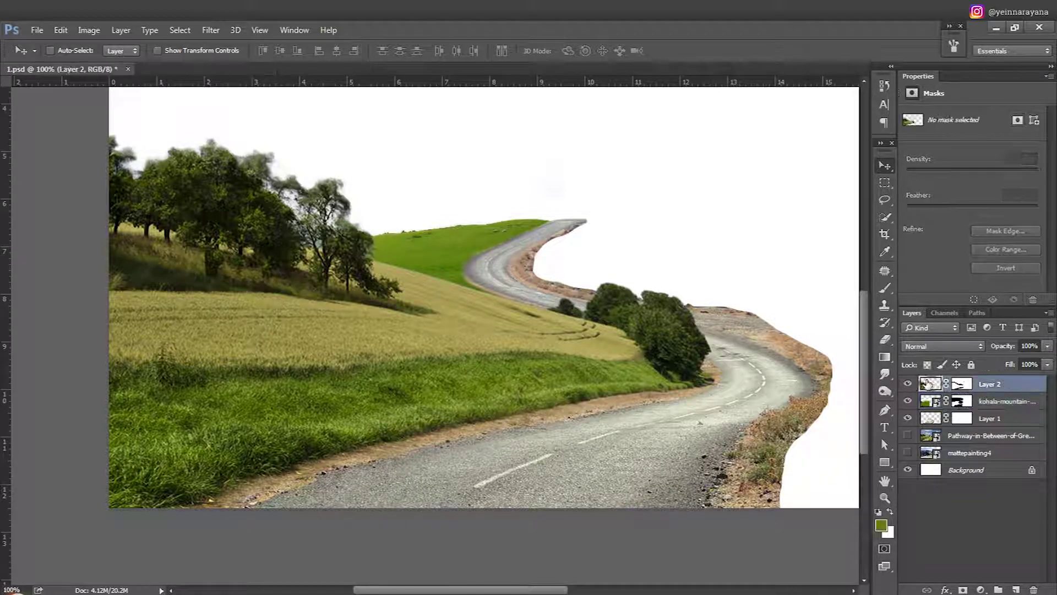
key(ctrl+shift+n)
key(Return)
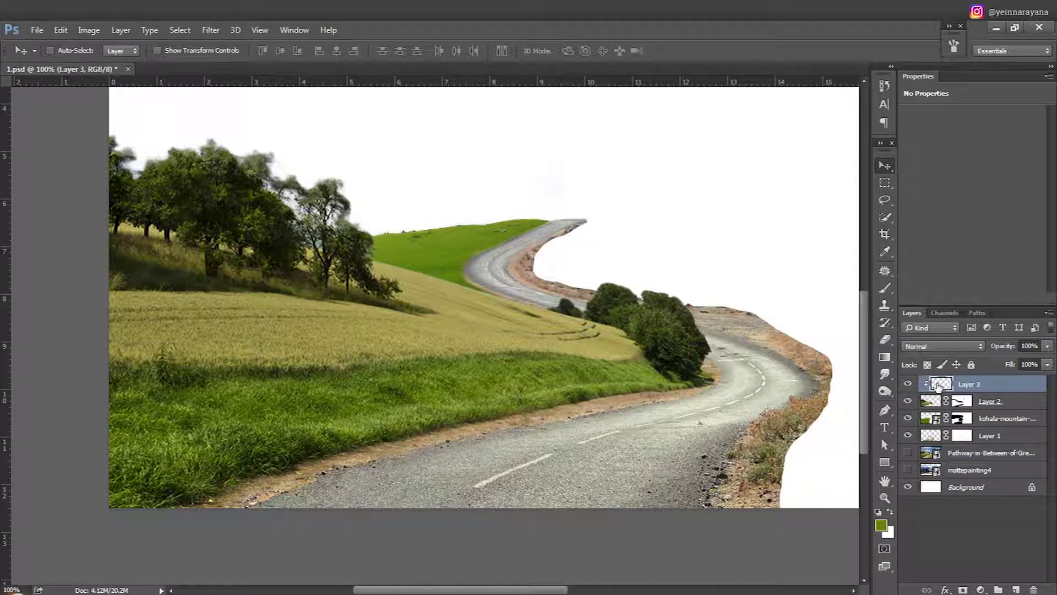
key(b)
alt+click(277, 392)
mouse_move(205, 337)
mouse_down()
mouse_move(300, 347)
mouse_move(121, 331)
mouse_move(154, 309)
mouse_move(330, 363)
mouse_move(233, 336)
mouse_up()
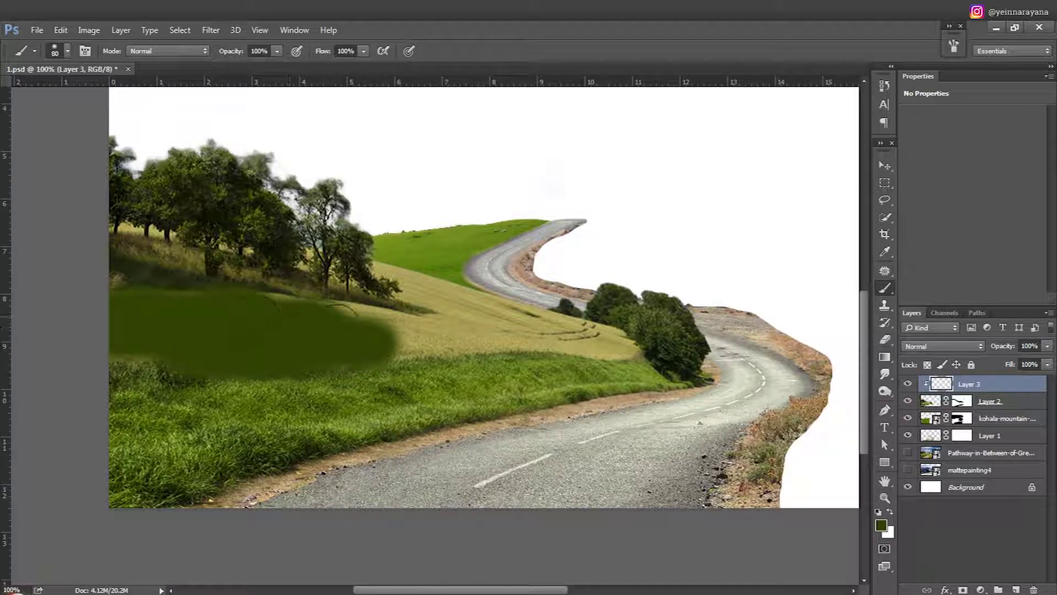
mouse_move(342, 328)
mouse_down()
mouse_move(583, 338)
mouse_move(609, 326)
mouse_move(448, 295)
mouse_move(396, 261)
mouse_move(434, 323)
mouse_up()
Dab dark green among the trees with a size 9 brush.
scroll(319, 275, up, 3)
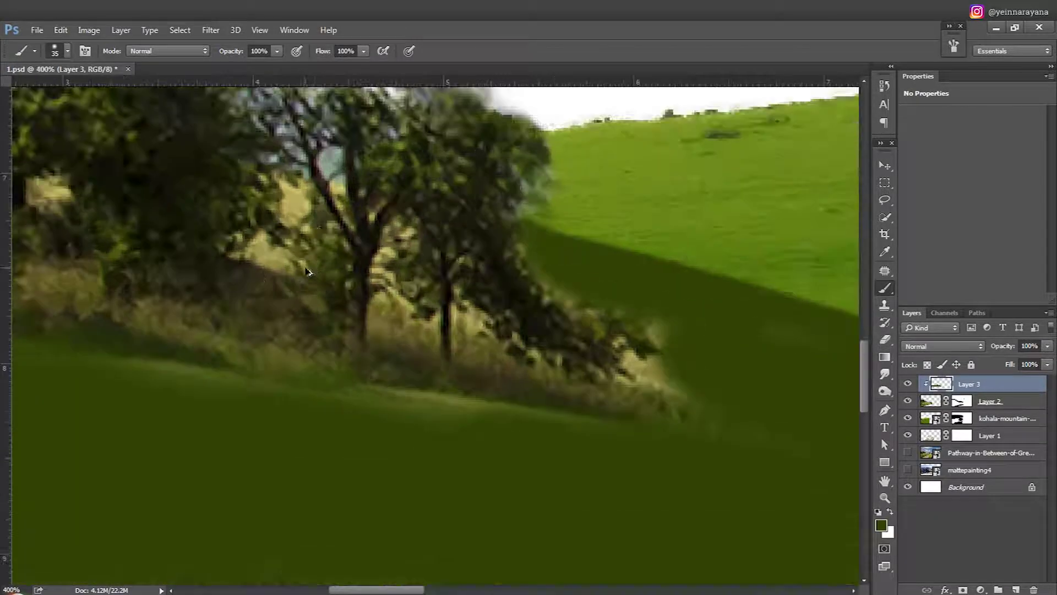
key(bracketleft)
key(bracketleft)
key(bracketleft)
click(297, 201)
click(263, 252)
click(396, 305)
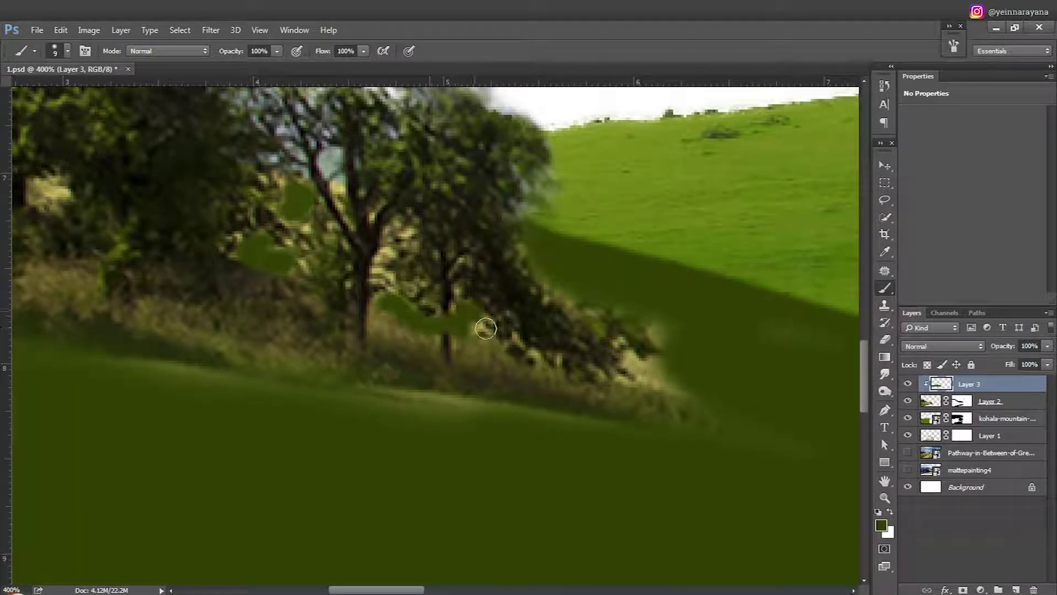
click(462, 322)
click(424, 322)
click(467, 325)
click(523, 353)
click(646, 374)
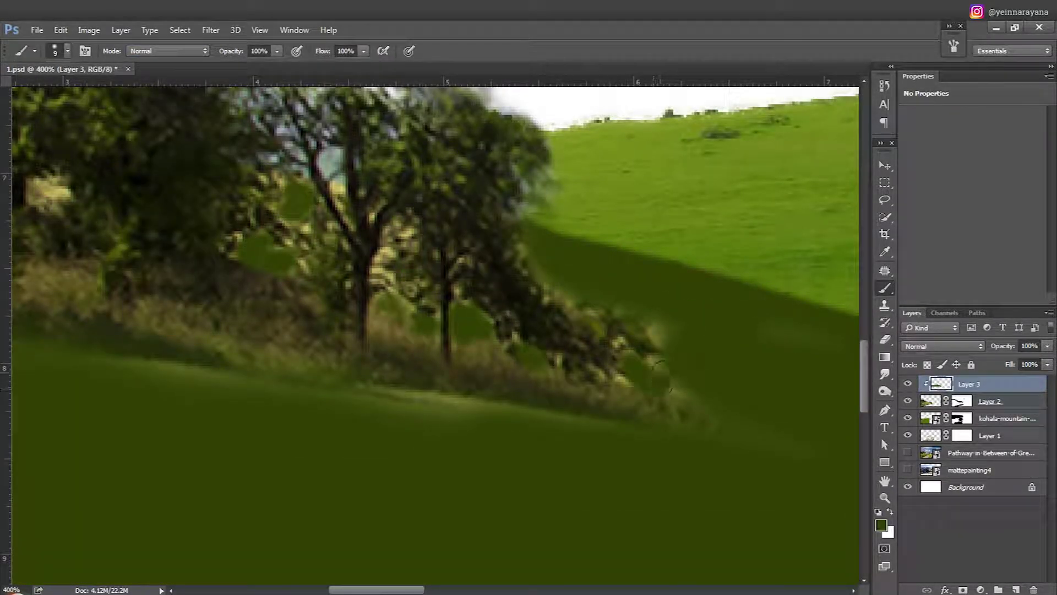
click(657, 335)
Paint dark green under the trees and, at brush size 50, across the lower-left field.
drag(543, 233, 813, 373)
click(330, 332)
click(218, 312)
key(bracketright)
key(bracketright)
key(bracketright)
mouse_move(61, 378)
mouse_down()
mouse_move(134, 479)
mouse_move(200, 467)
mouse_up()
scroll(201, 467, down, 3)
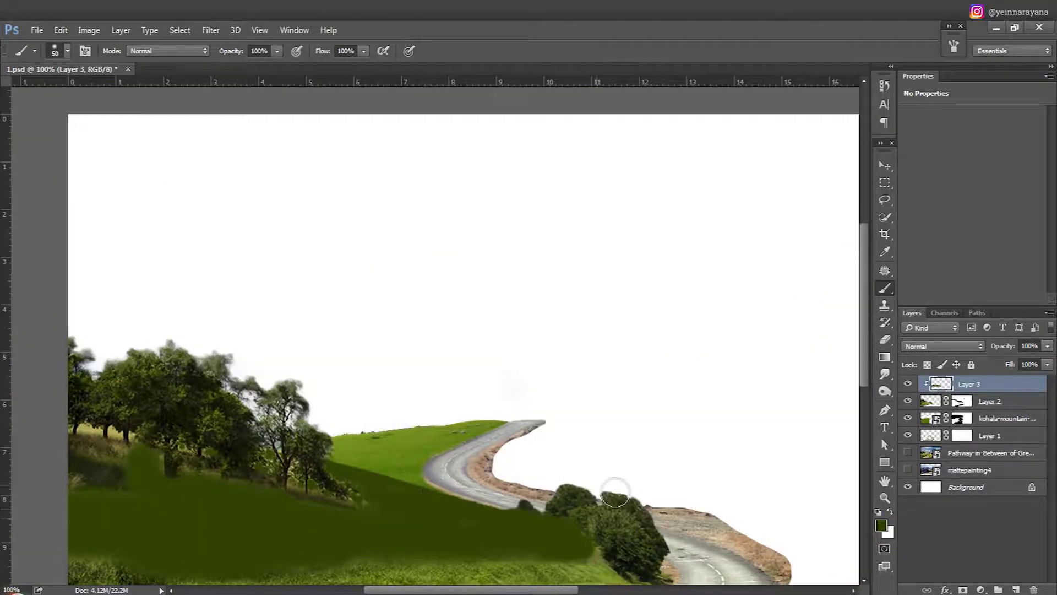
Set Layer 3 to Overlay blending, letting lighter underlying areas show through.
double_click(939, 385)
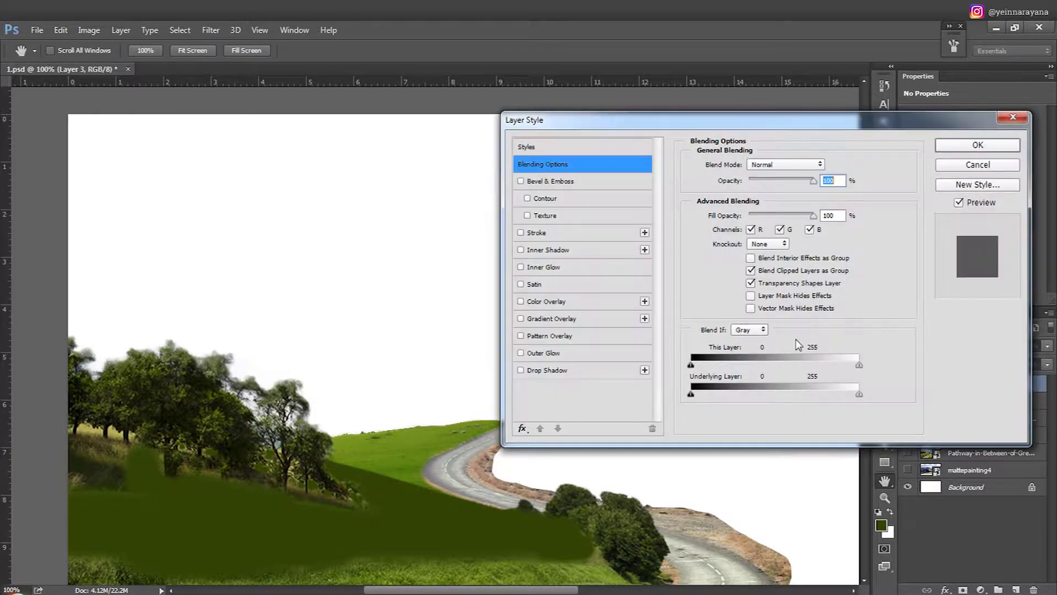
drag(696, 398, 840, 402)
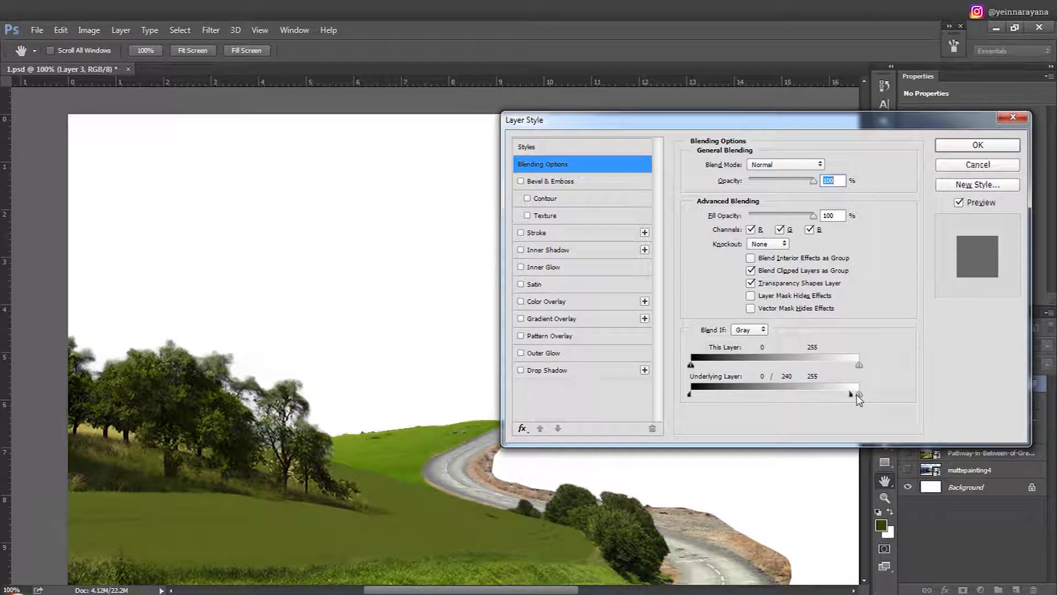
click(783, 164)
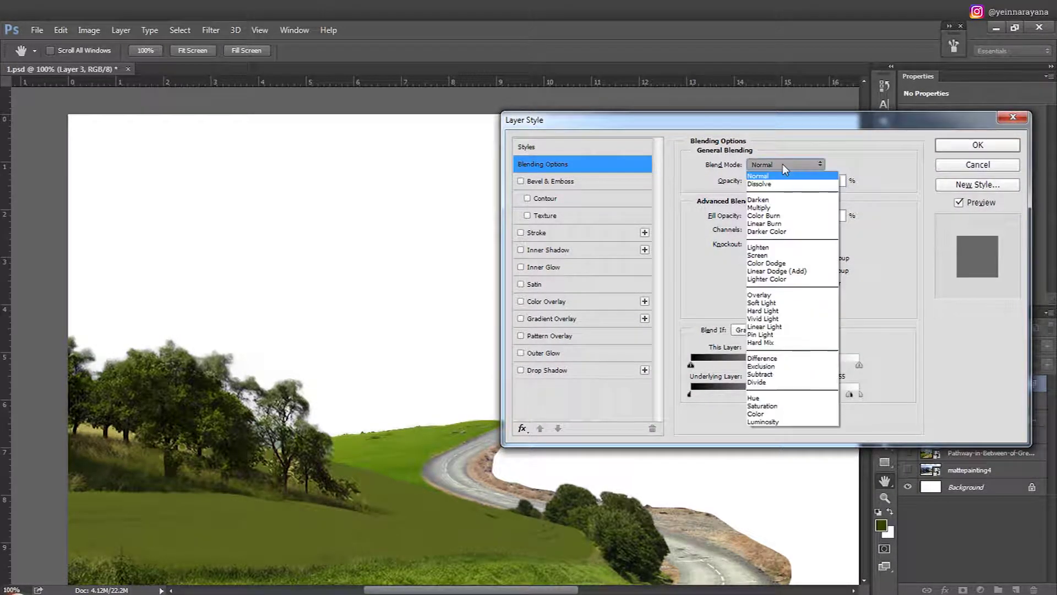
click(776, 294)
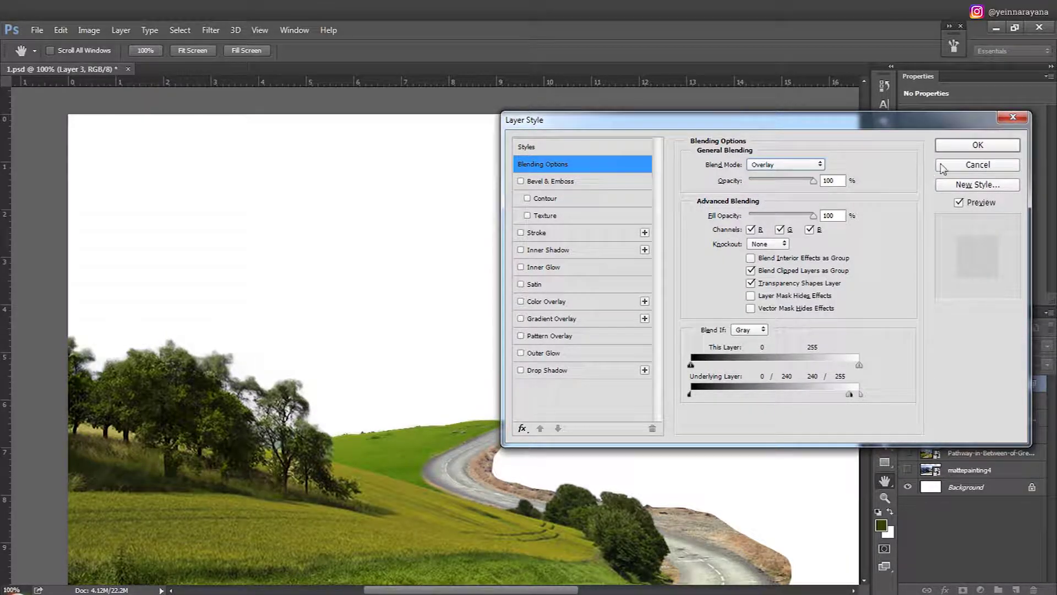
click(978, 145)
drag(377, 507, 420, 351)
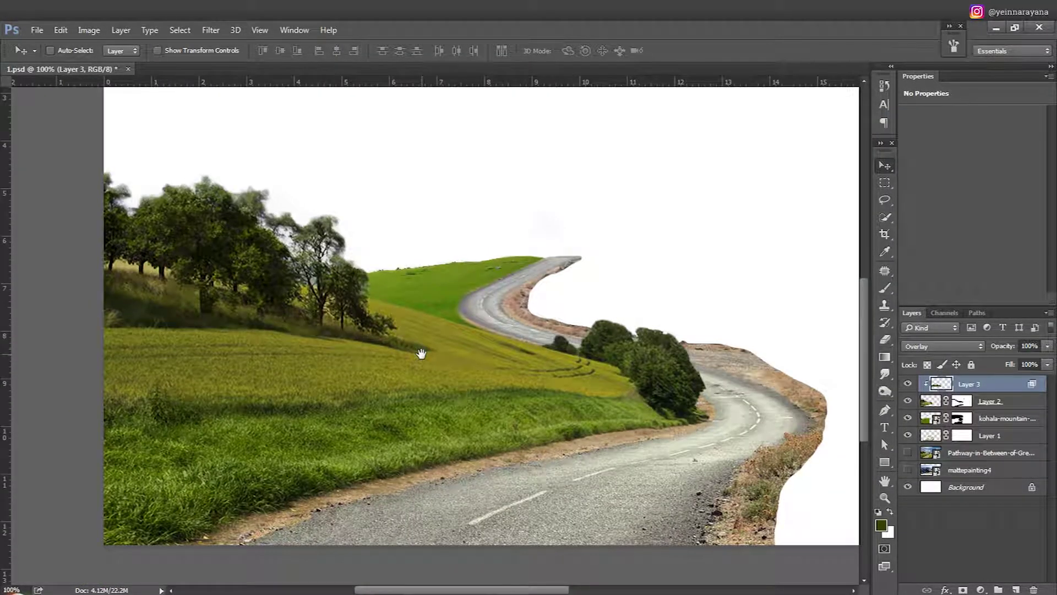
Apply Hue/Saturation to the grass overlay: Hue +68, Saturation +13, Lightness -17.
key(ctrl+u)
drag(850, 153, 881, 148)
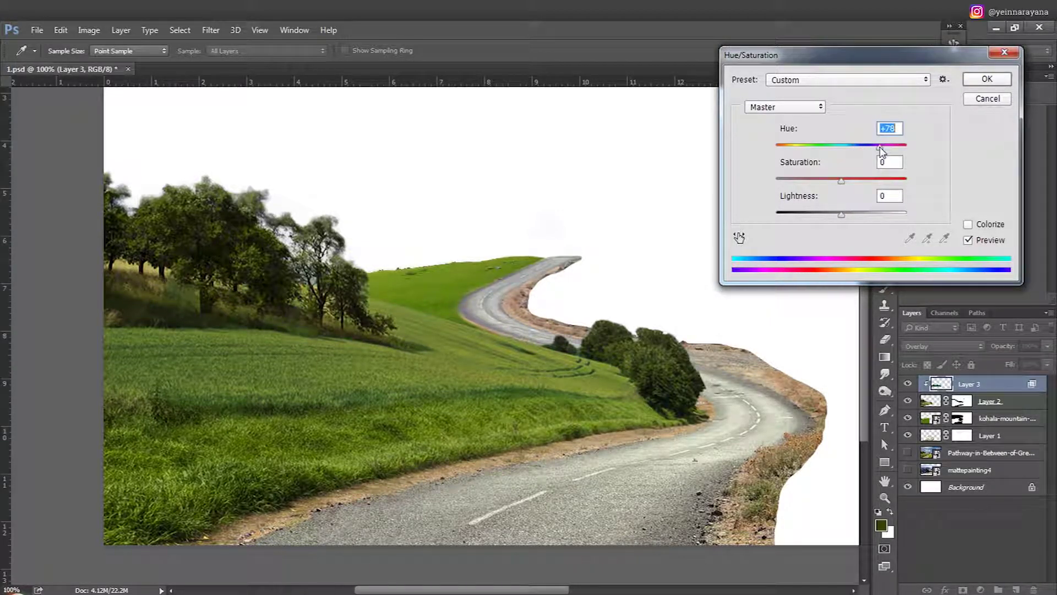
drag(841, 214, 832, 215)
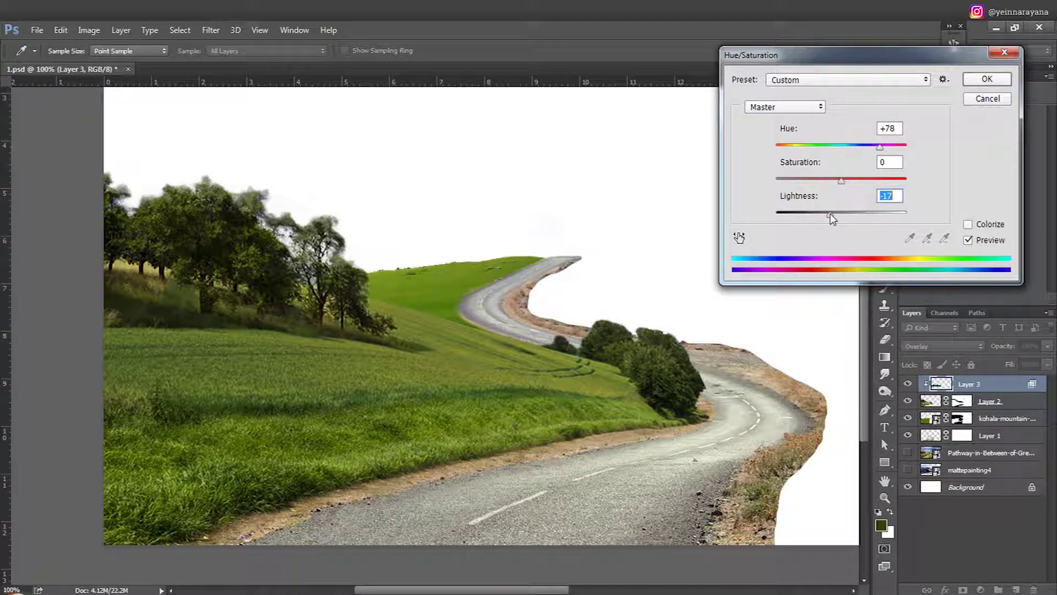
mouse_move(880, 148)
mouse_down()
mouse_move(870, 148)
mouse_move(873, 179)
mouse_move(811, 179)
mouse_up()
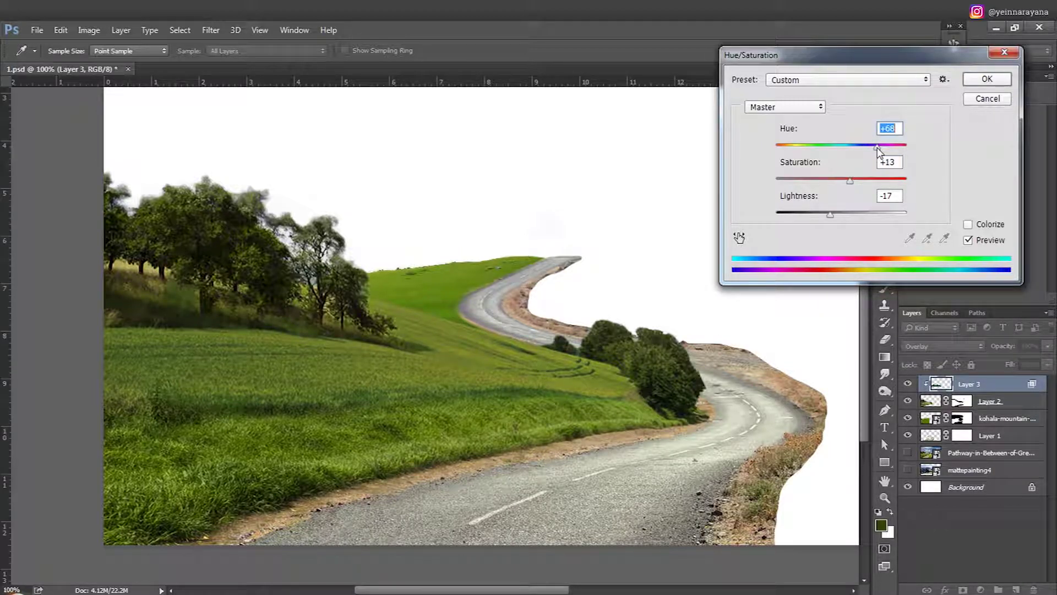
click(977, 80)
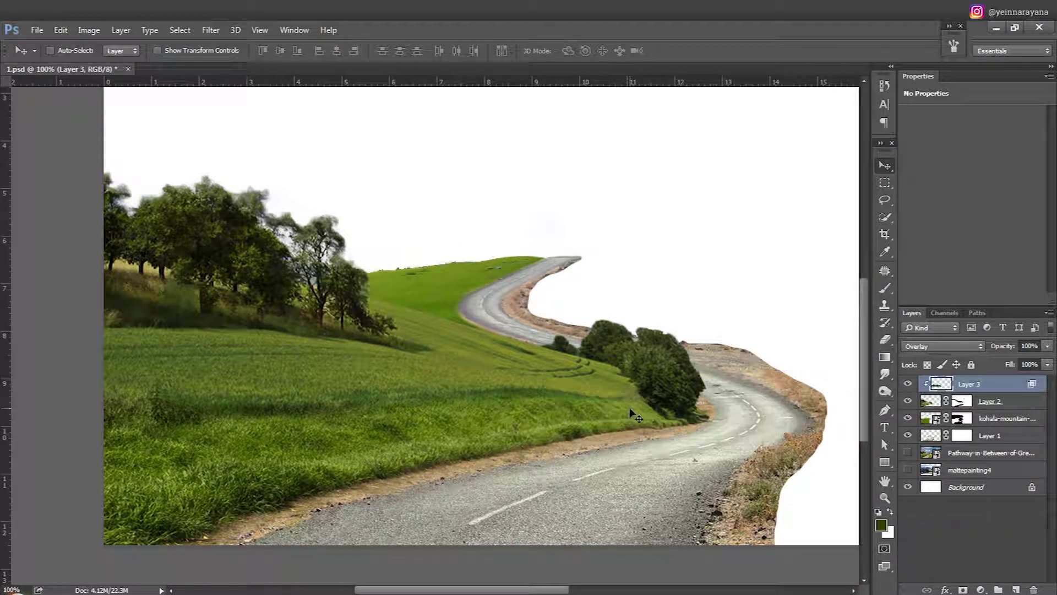
click(907, 383)
Zoom out to review the composition, then pick kohala-mountain-road-boulder-and-field.jpg in the source folder.
scroll(842, 391, right, 3)
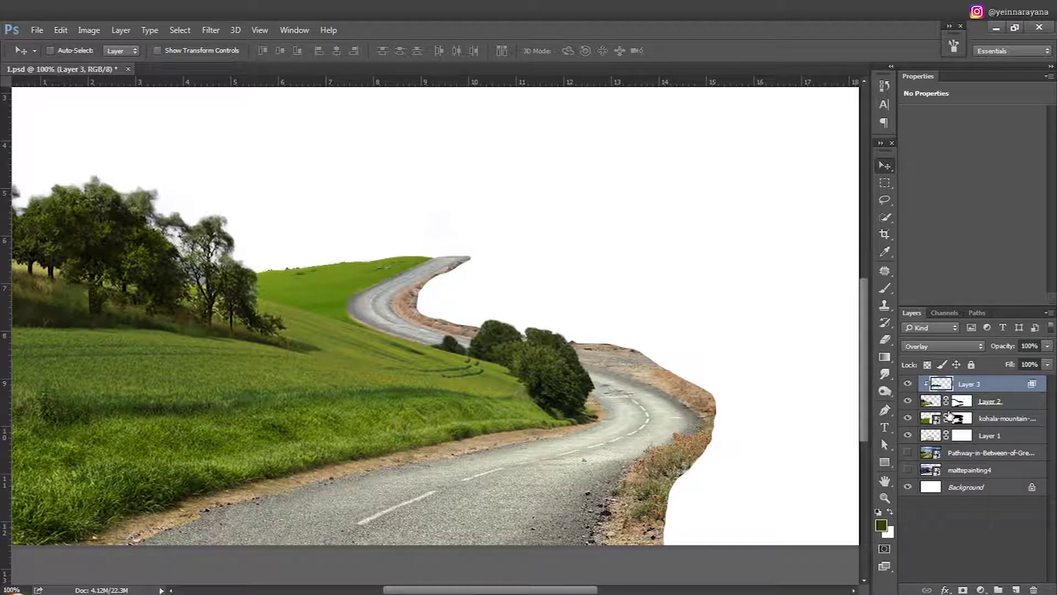
key(ctrl+minus)
click(907, 452)
click(986, 452)
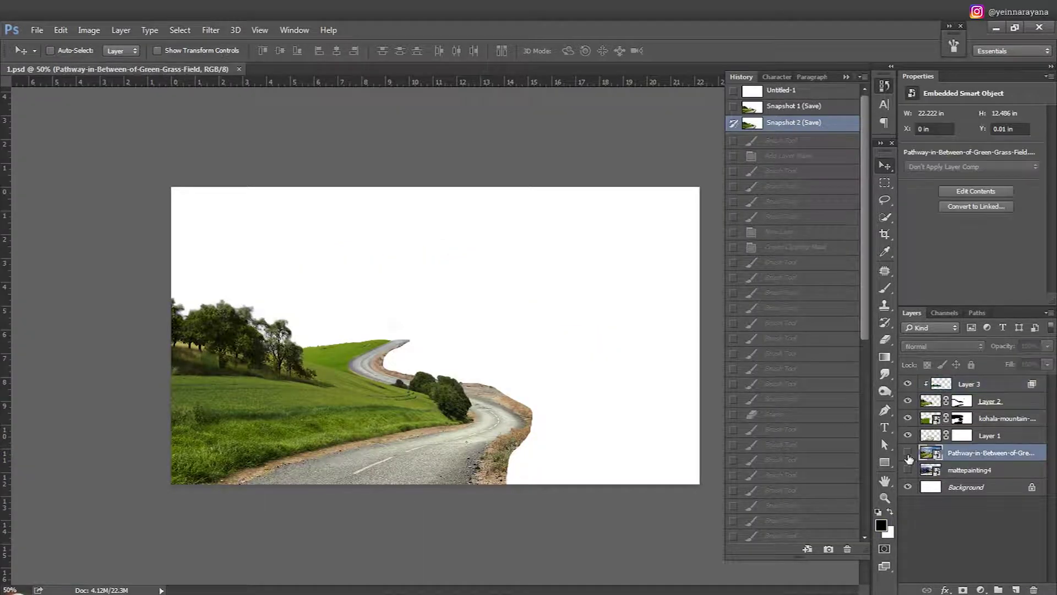
drag(502, 190, 515, 286)
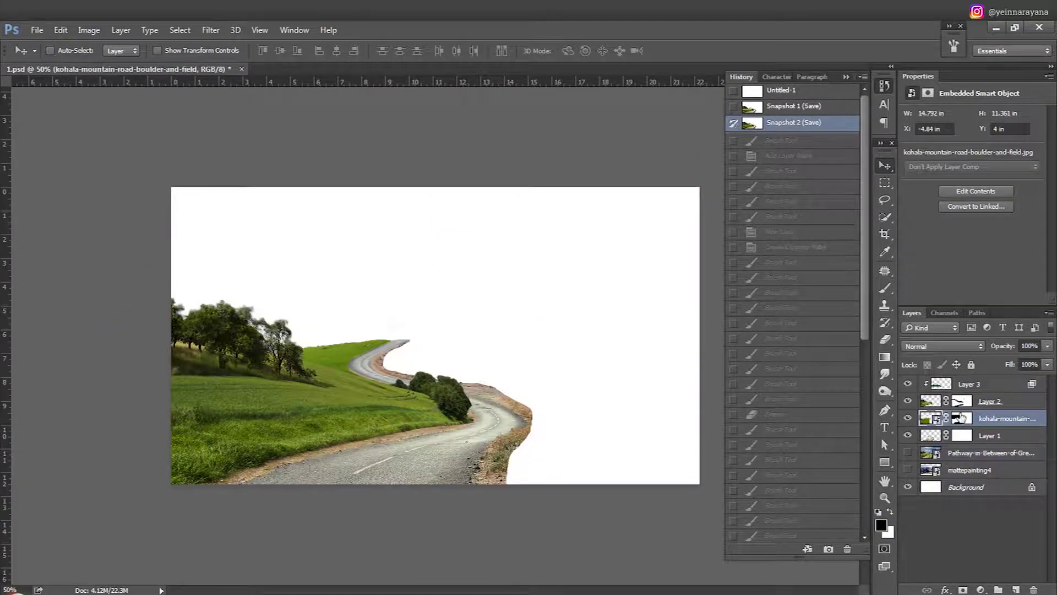
click(363, 274)
key(v)
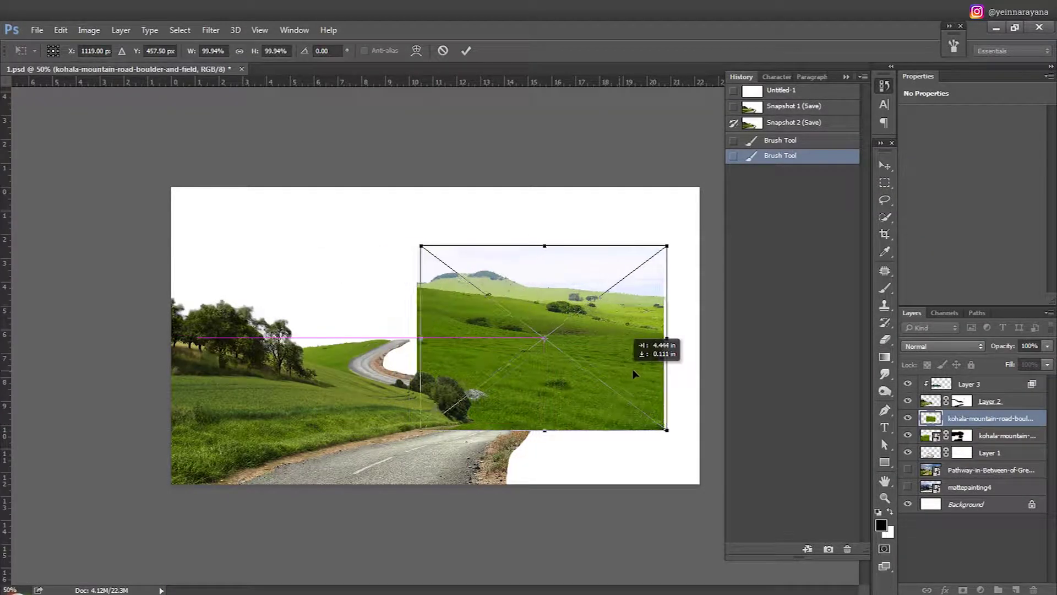
Place a kohala field photo, warp its hills to fit the scene, then hide that layer.
drag(633, 375, 628, 425)
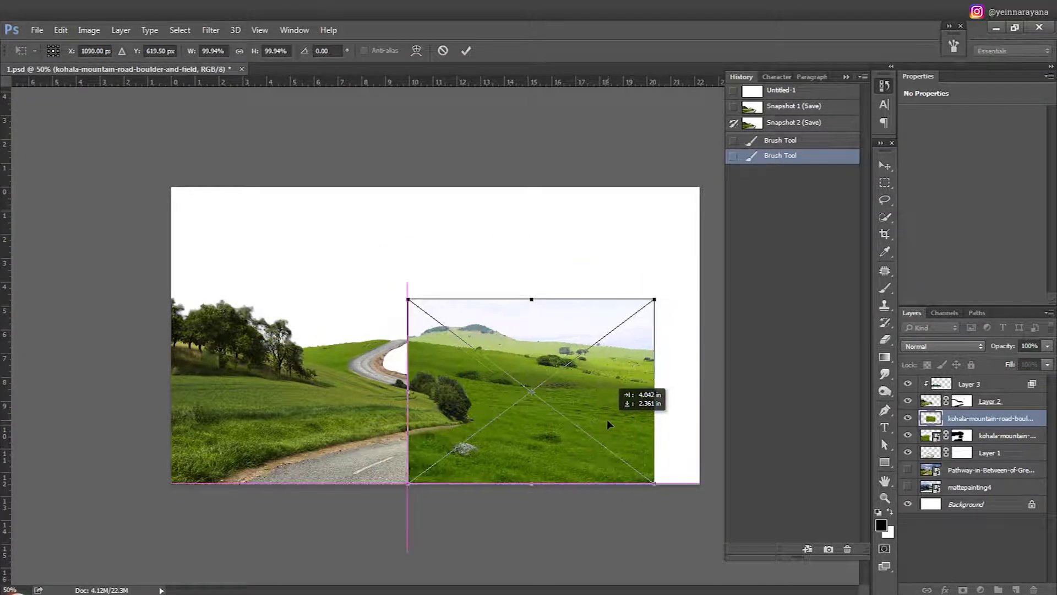
drag(628, 425, 574, 424)
right_click(440, 378)
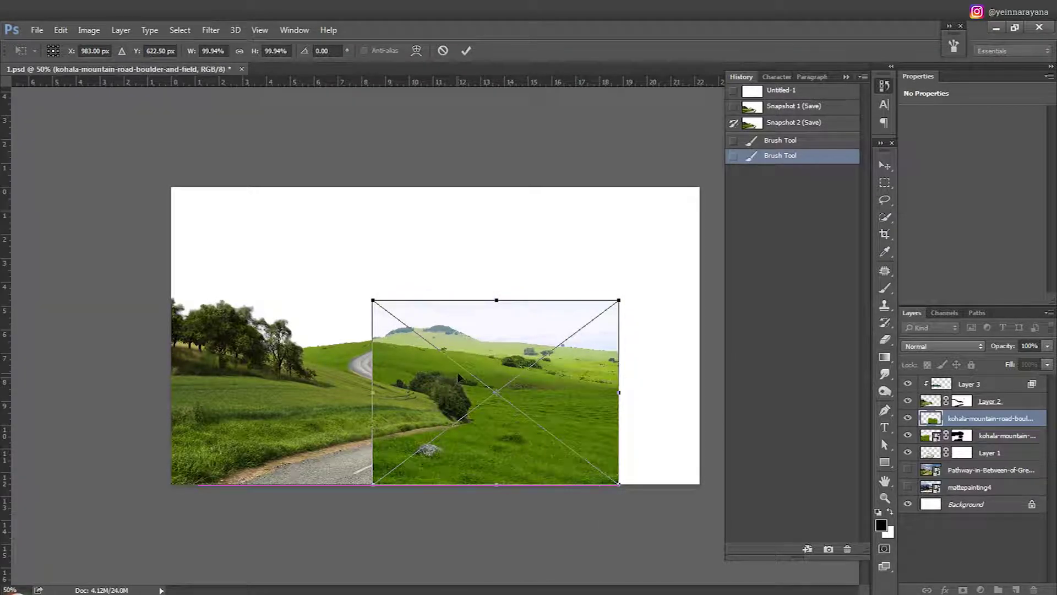
drag(468, 358, 429, 346)
right_click(448, 359)
click(473, 477)
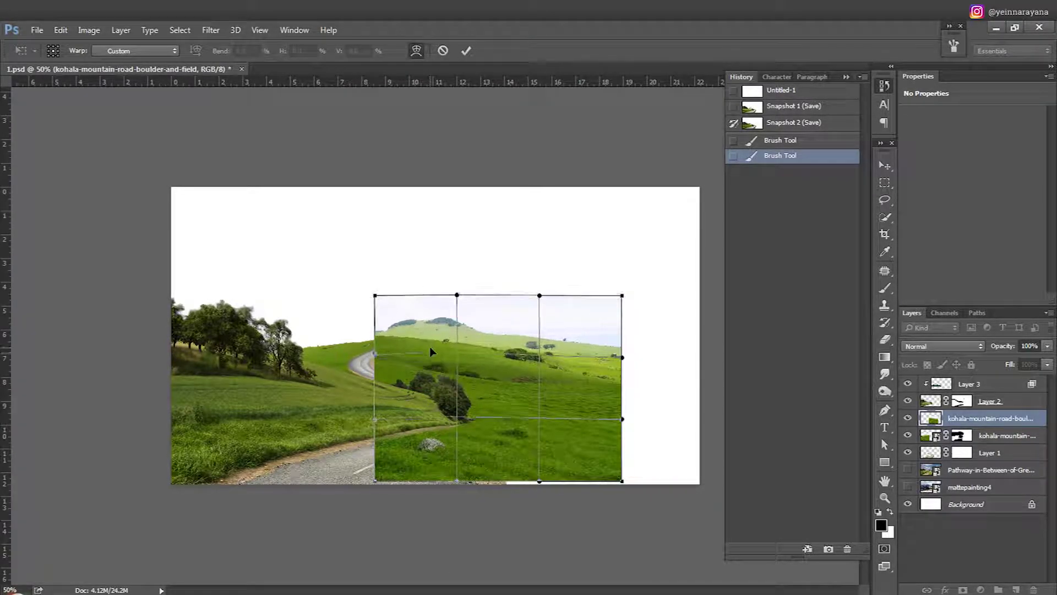
drag(626, 409, 610, 410)
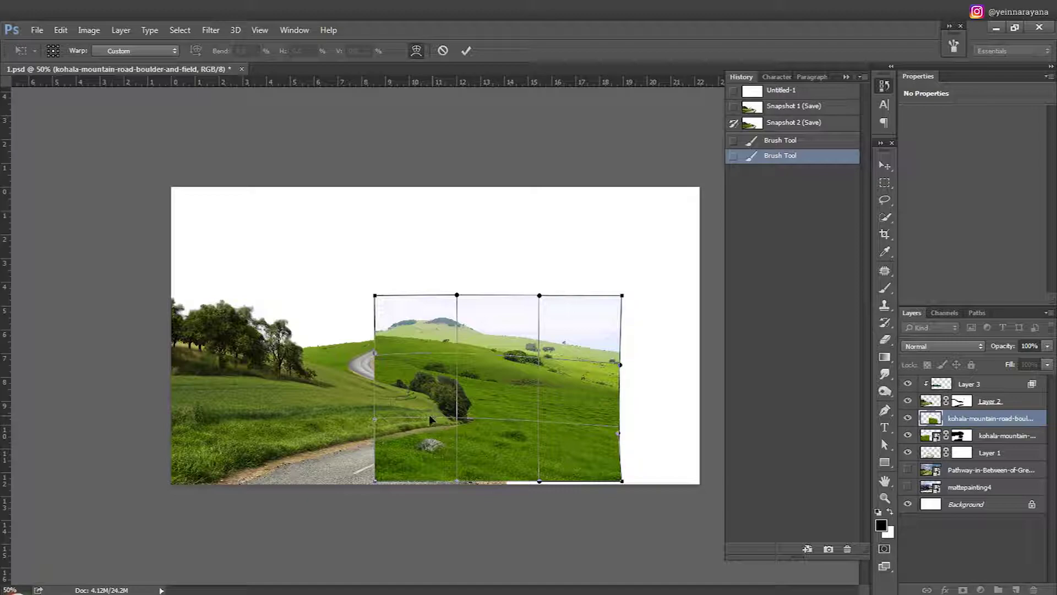
drag(430, 419, 435, 417)
key(Return)
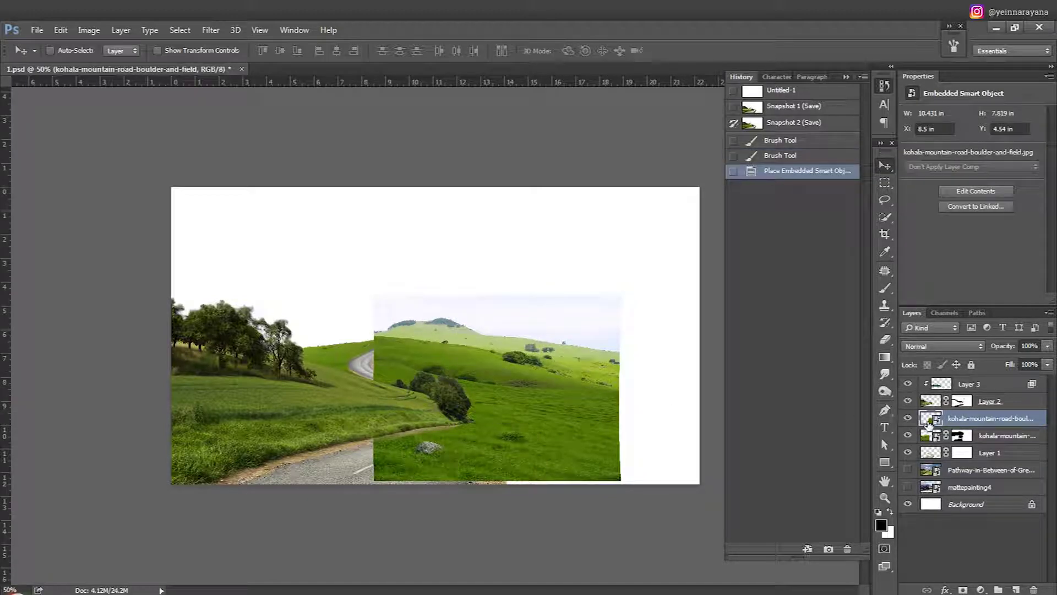
click(908, 418)
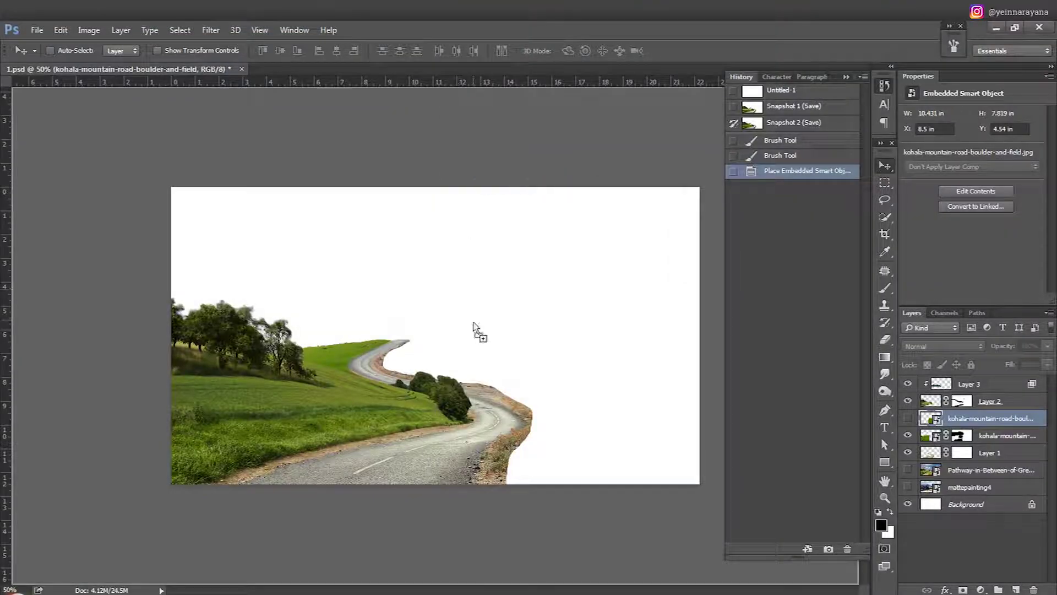
Place another copy of the kohala photo, enlarge it, and flip it horizontally.
drag(472, 330, 507, 366)
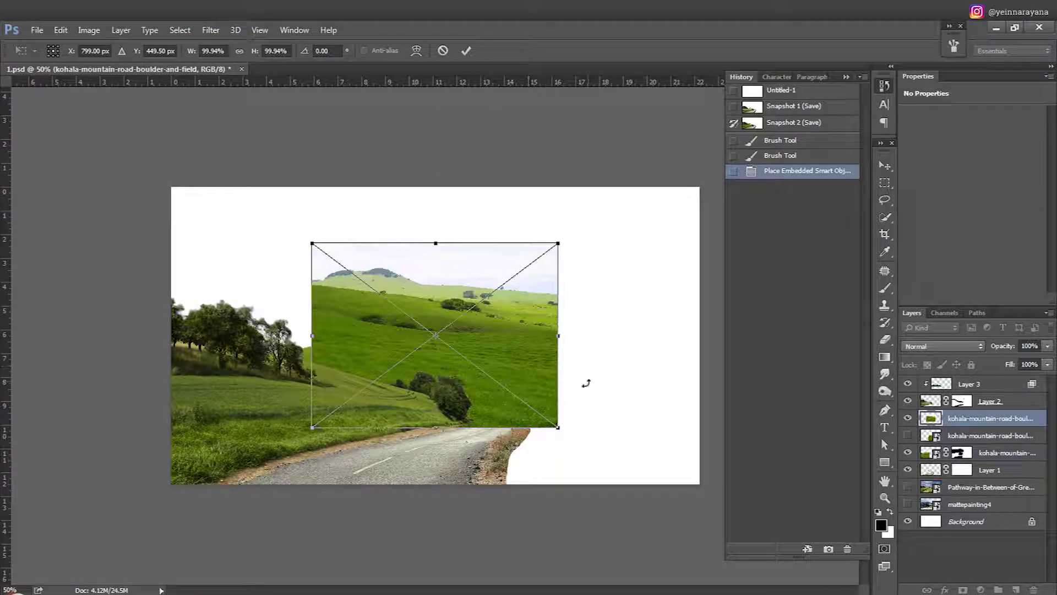
drag(562, 241, 630, 191)
right_click(514, 361)
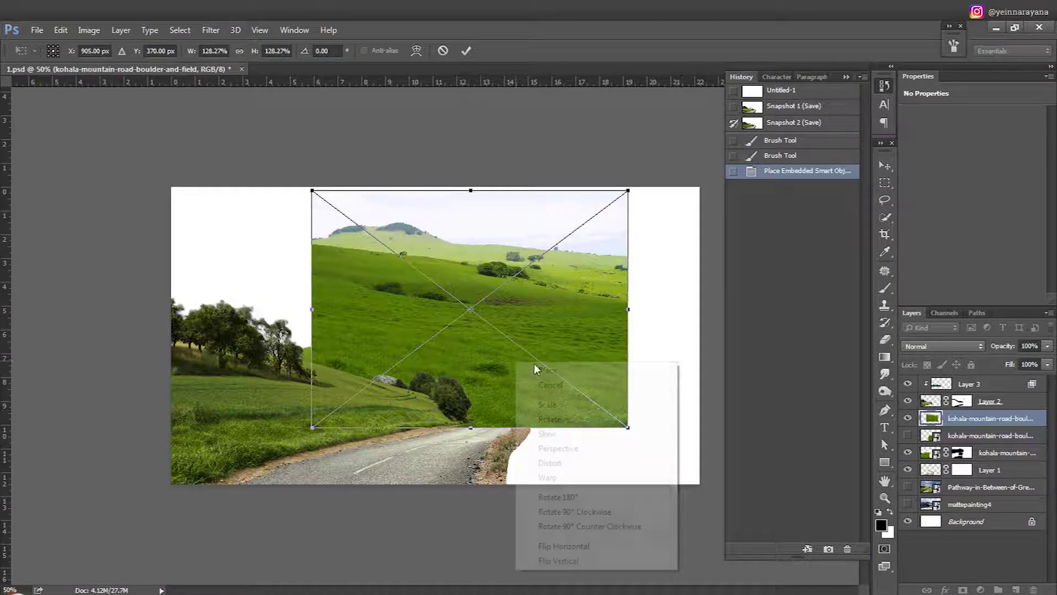
click(556, 543)
key(Return)
drag(557, 356, 660, 429)
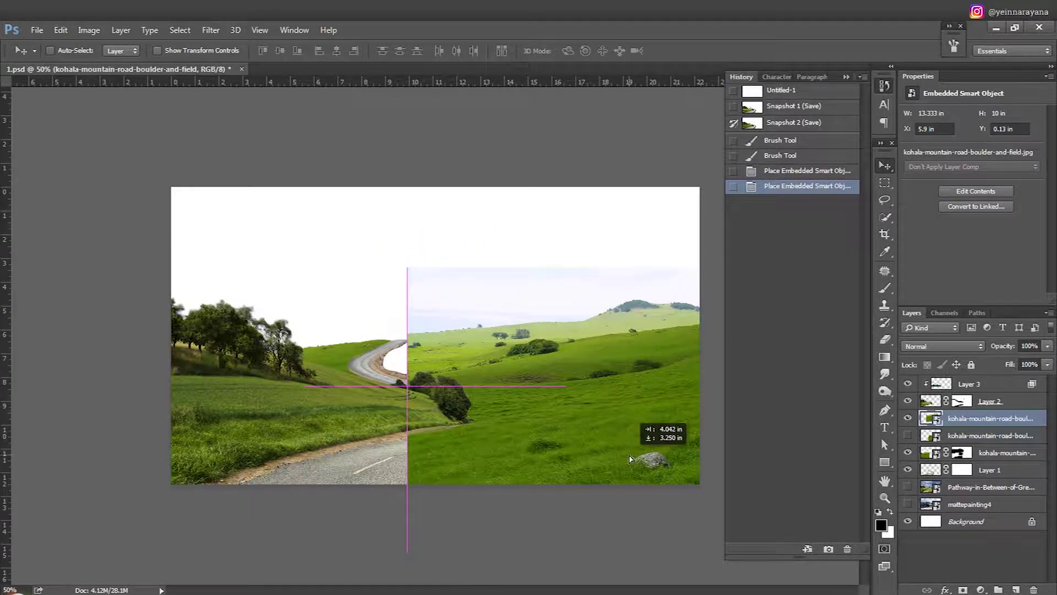
Set the hills layer opacity to 81% and shift it slightly right.
key(ctrl+plus)
key(8)
key(1)
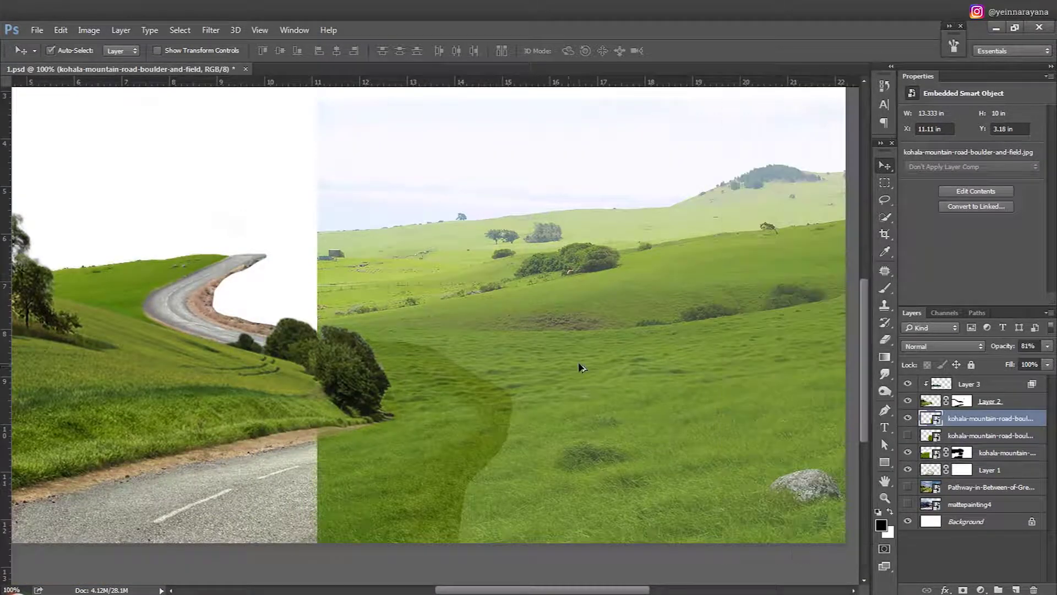
key(ctrl+minus)
drag(550, 409, 581, 409)
Warp the hills photo to follow the road's curve and add a layer mask.
key(ctrl+t)
right_click(583, 376)
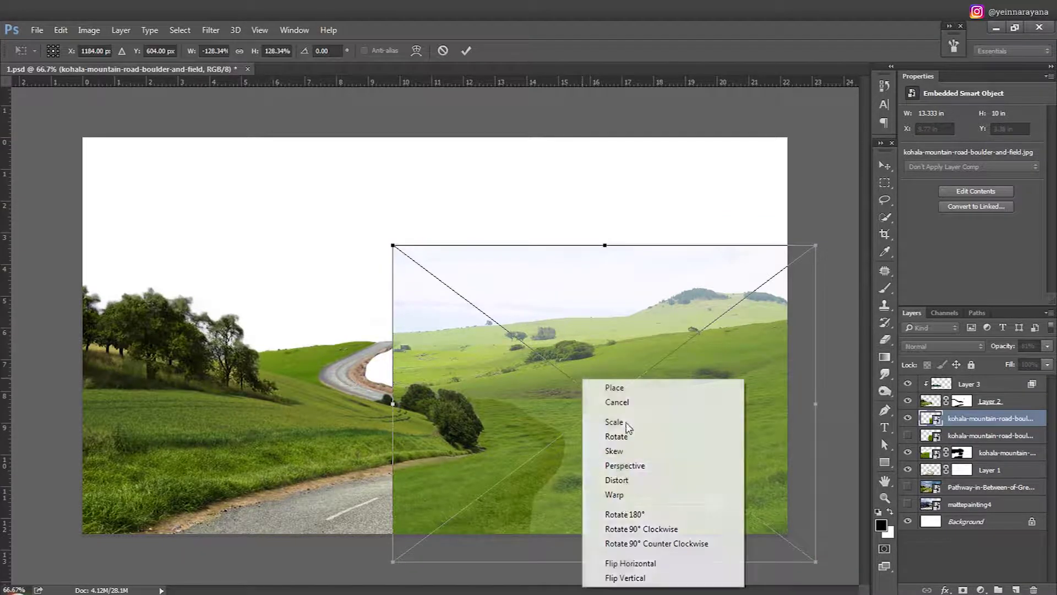
click(600, 509)
drag(392, 370, 360, 351)
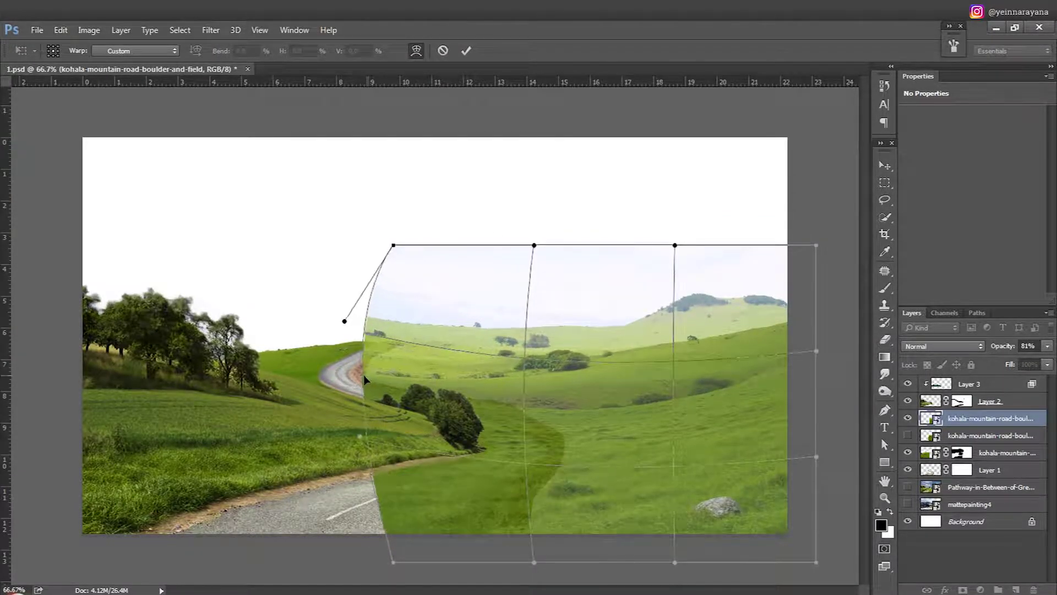
drag(633, 404, 583, 359)
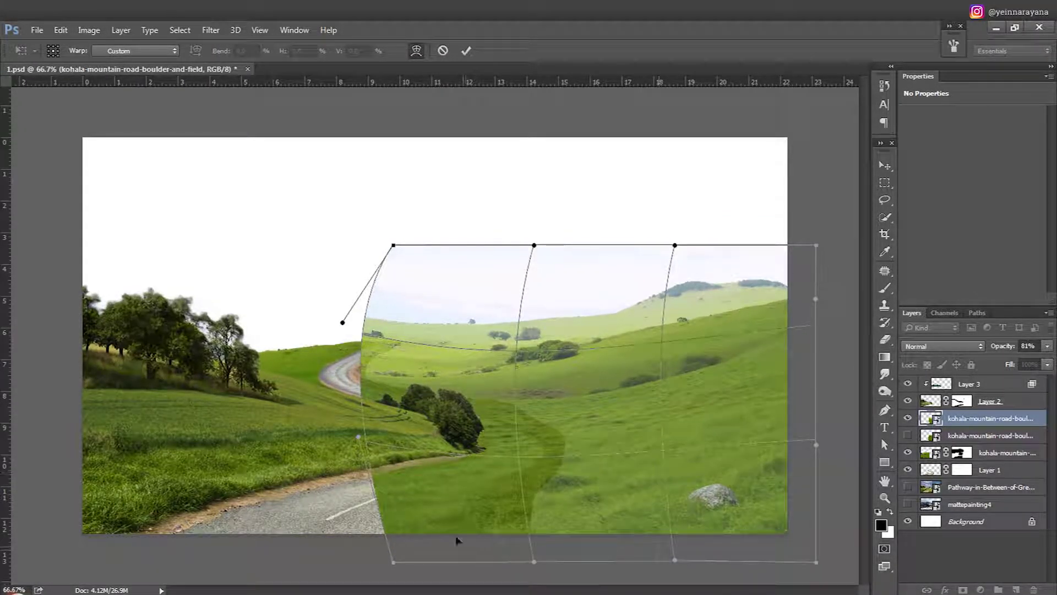
key(Return)
click(963, 589)
Paint the mask to fade the sky and upper hills and fill the white gap by the lower road.
key(b)
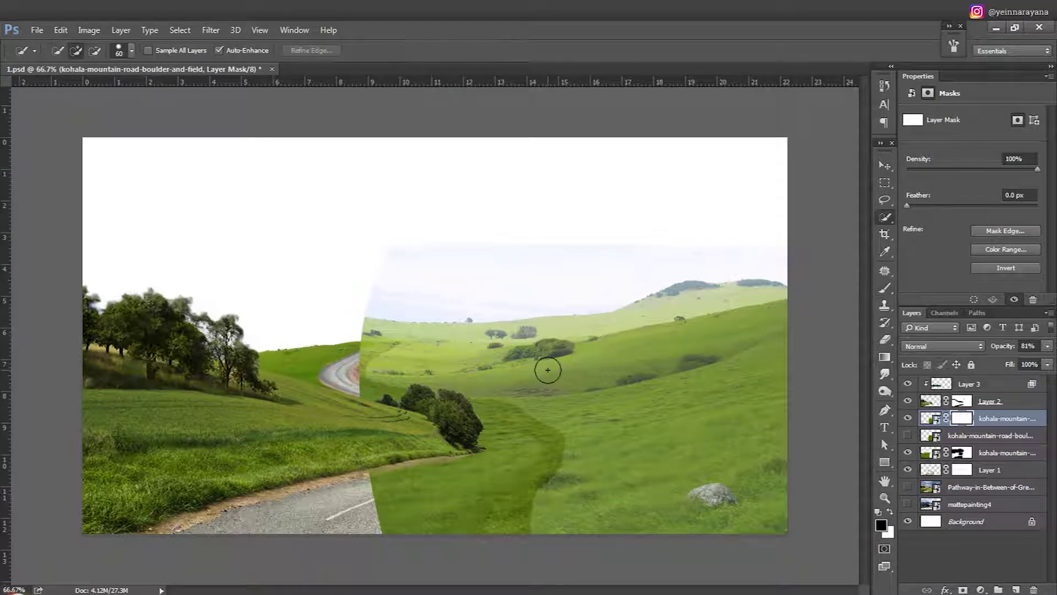
mouse_move(547, 366)
mouse_down()
mouse_move(338, 312)
mouse_move(467, 474)
mouse_up()
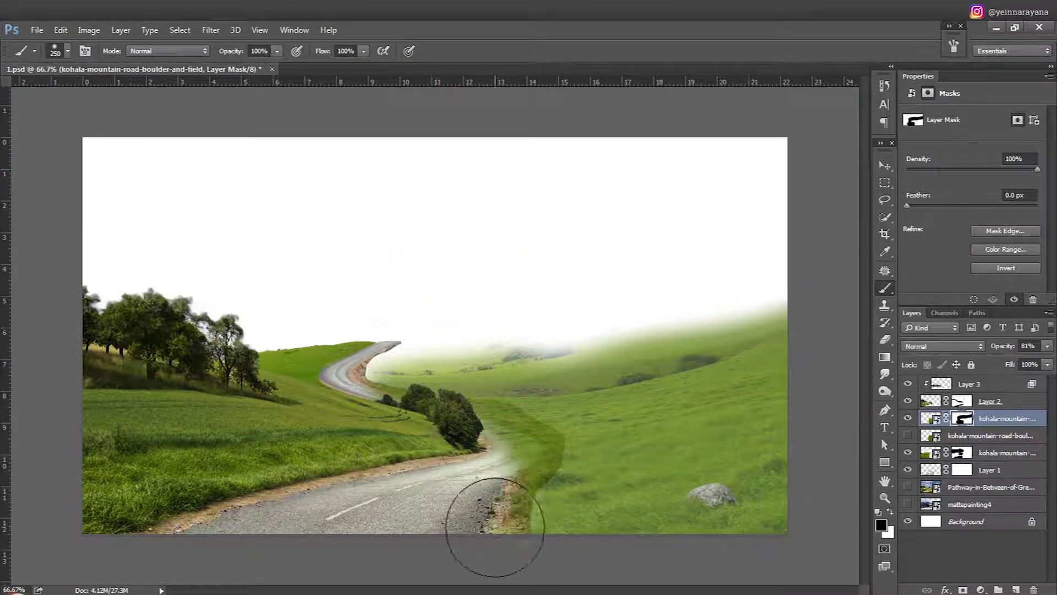
key(bracketleft)
key(bracketleft)
key(bracketleft)
scroll(583, 502, up, 5)
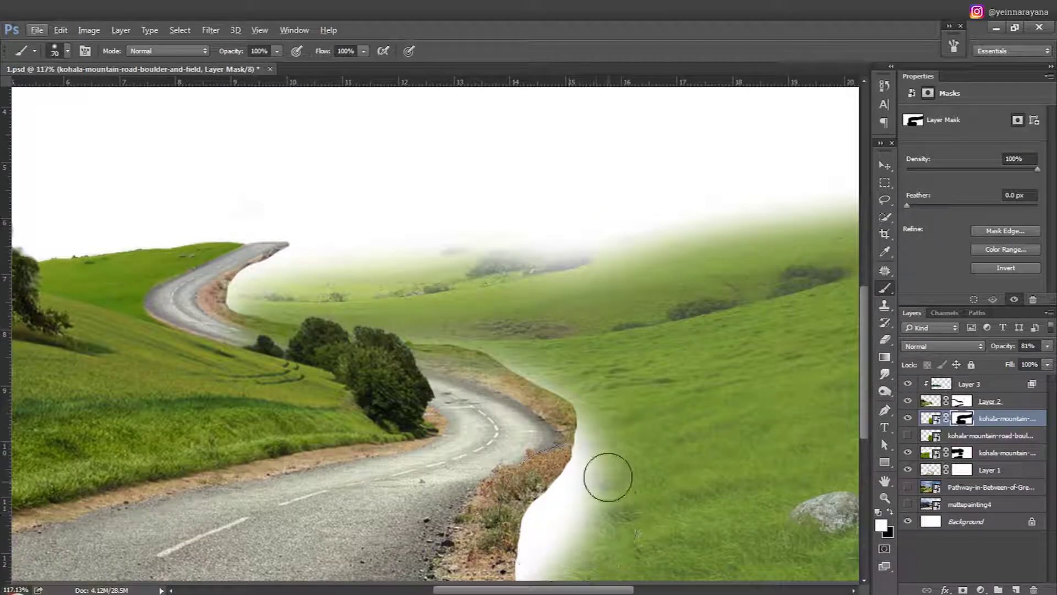
mouse_move(607, 479)
mouse_down()
mouse_move(591, 549)
mouse_move(522, 576)
mouse_up()
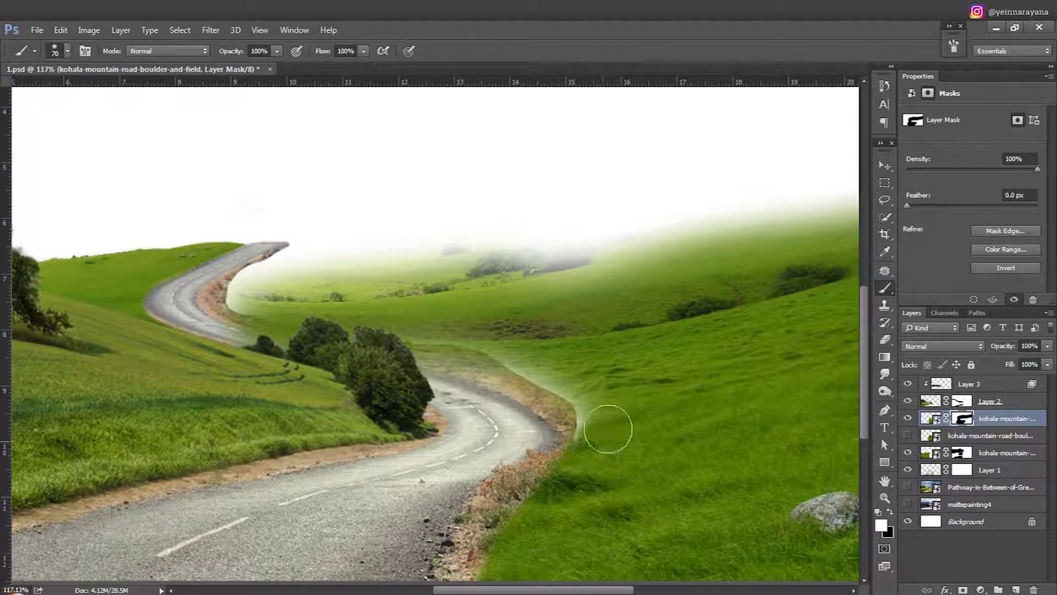
drag(225, 368, 319, 486)
scroll(318, 487, up, 5)
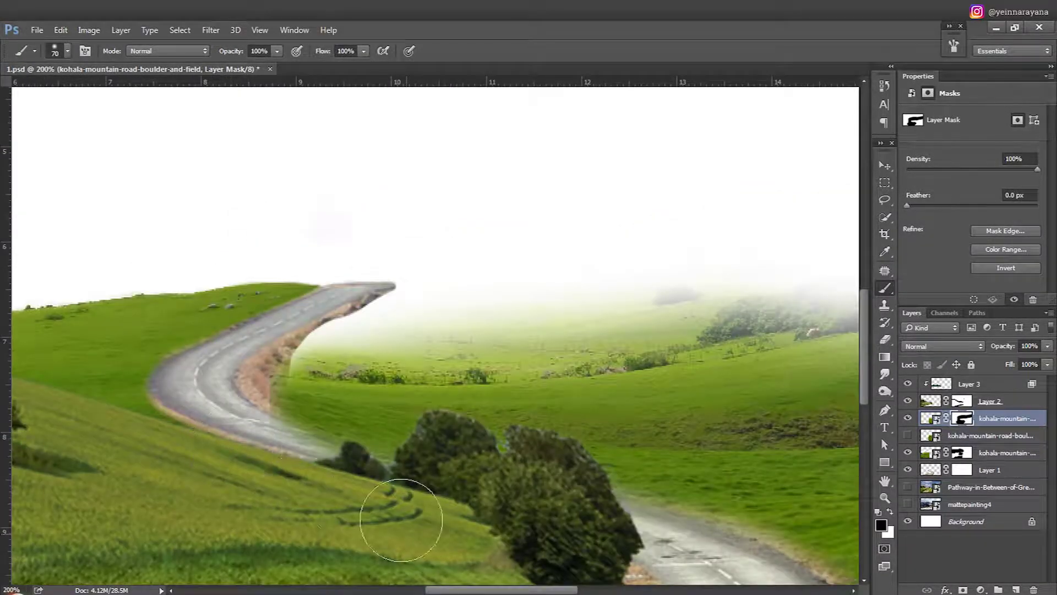
Mask out the hazy, misty hills beside the road bend and touch up the notch edge.
key(x)
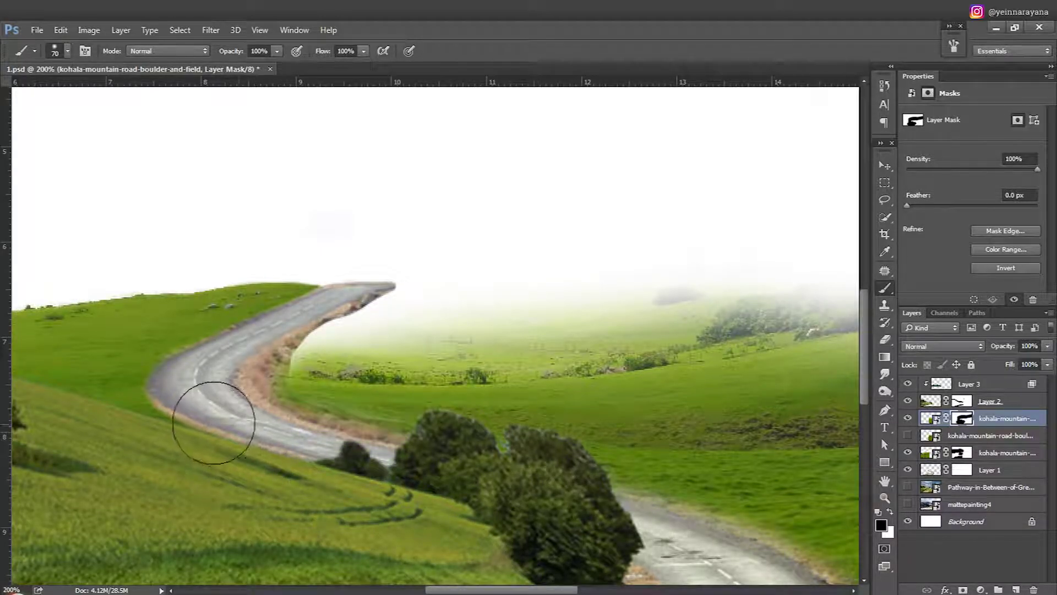
drag(435, 330, 330, 328)
drag(234, 326, 457, 334)
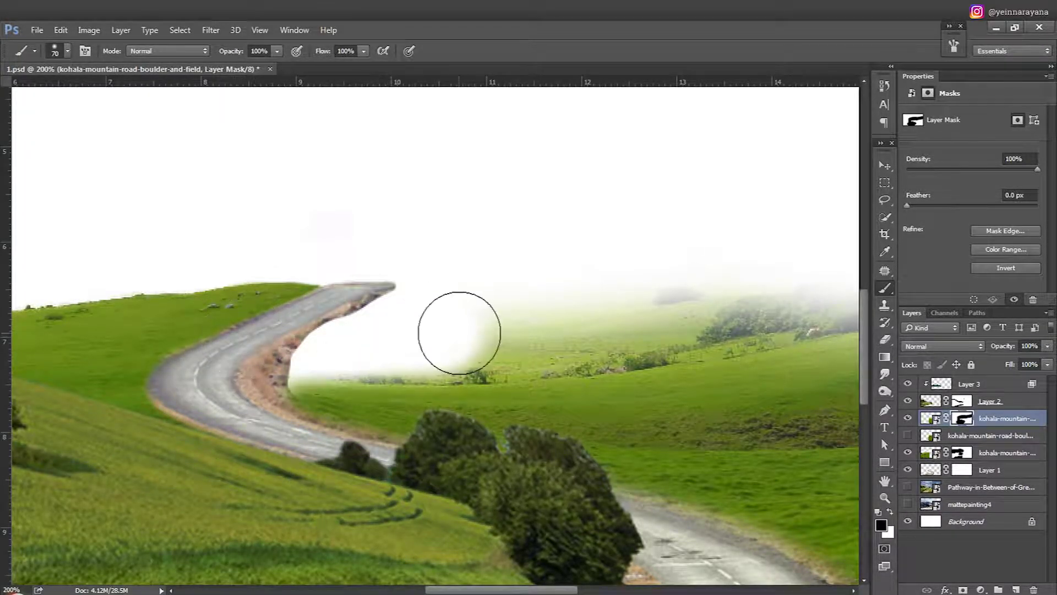
right_click(355, 344)
key(Escape)
scroll(407, 421, up, 2)
scroll(408, 420, left, 5)
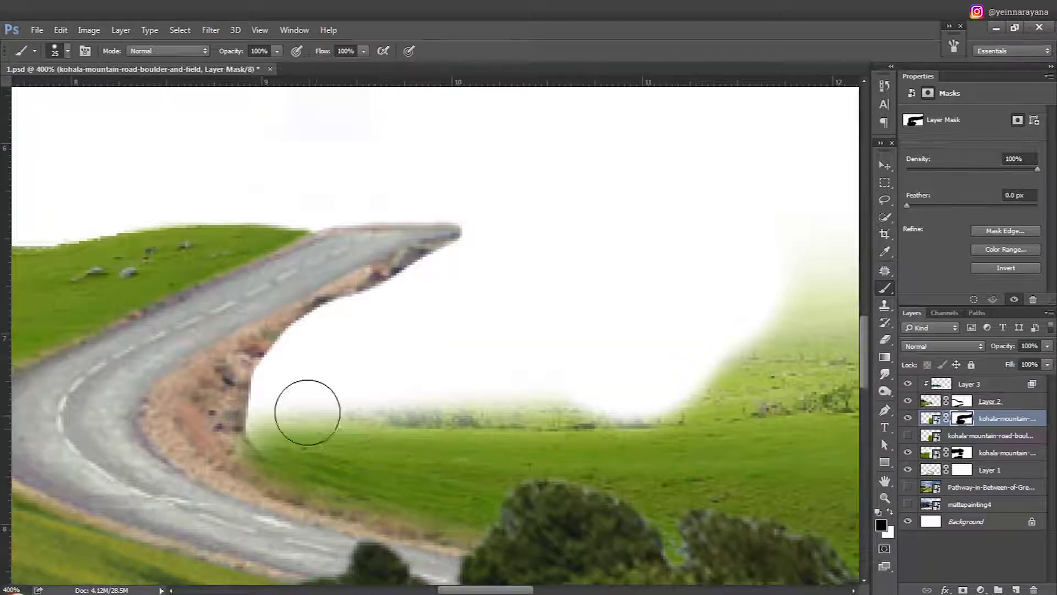
mouse_move(306, 415)
mouse_down()
mouse_move(637, 383)
mouse_move(307, 396)
mouse_up()
key(x)
key(bracketleft)
key(bracketleft)
key(bracketleft)
drag(208, 447, 184, 491)
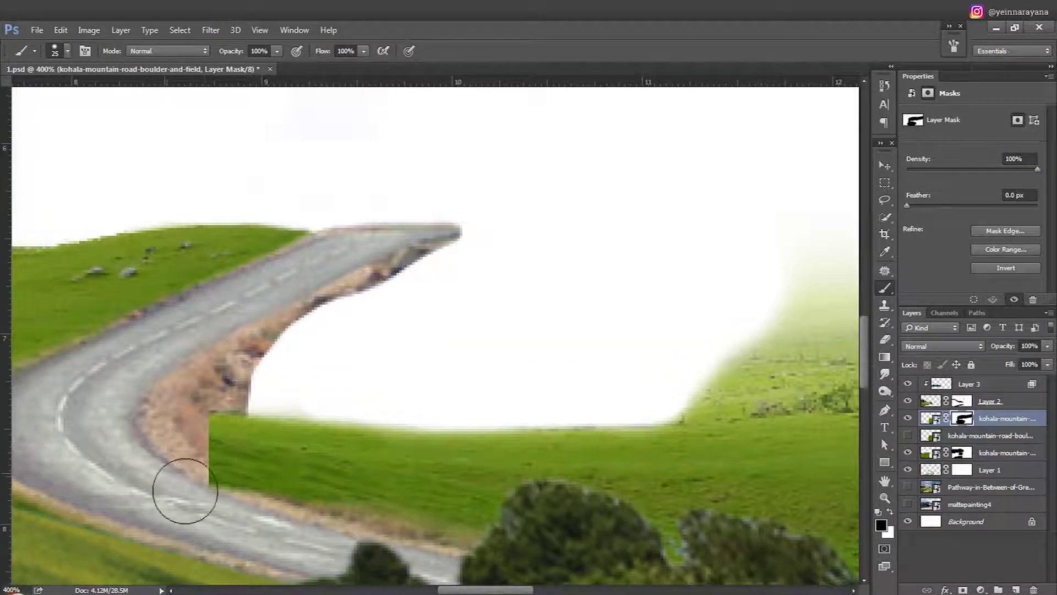
key(x)
Clone grass texture into the road-bend notch on a new empty layer.
key(s)
click(388, 451)
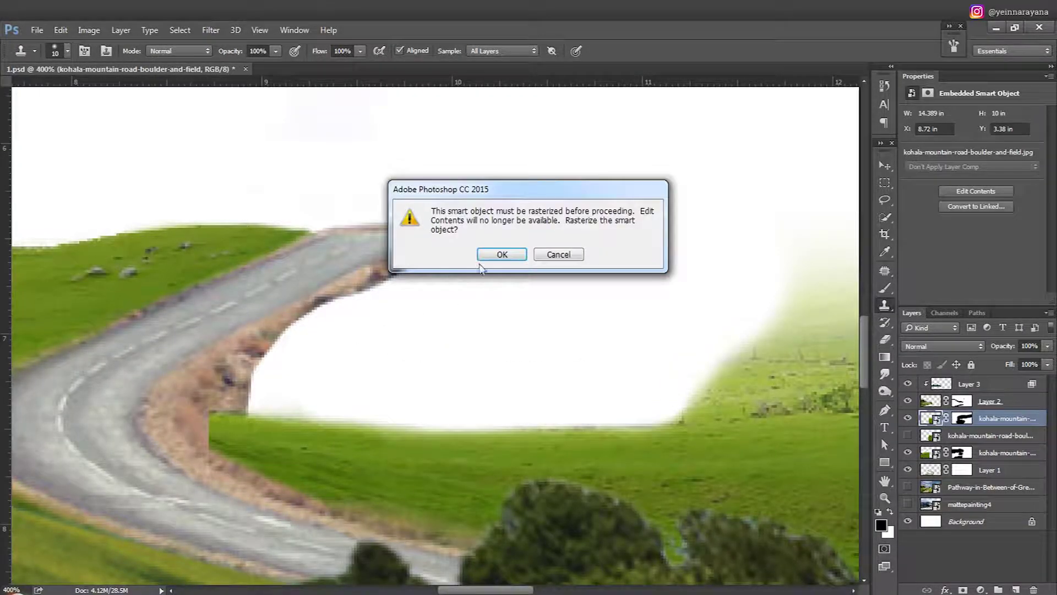
key(Escape)
key(ctrl+shift+alt+n)
mouse_move(215, 447)
mouse_down()
mouse_move(192, 440)
mouse_move(290, 474)
mouse_up()
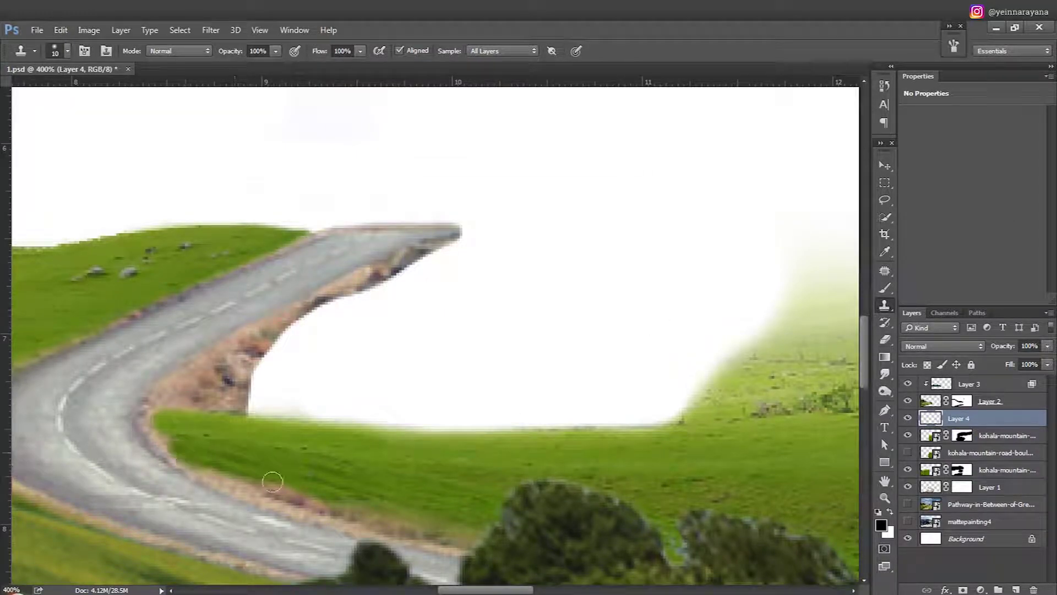
Hide the field edge beside the road bend on the field layer's mask.
key(v)
click(962, 435)
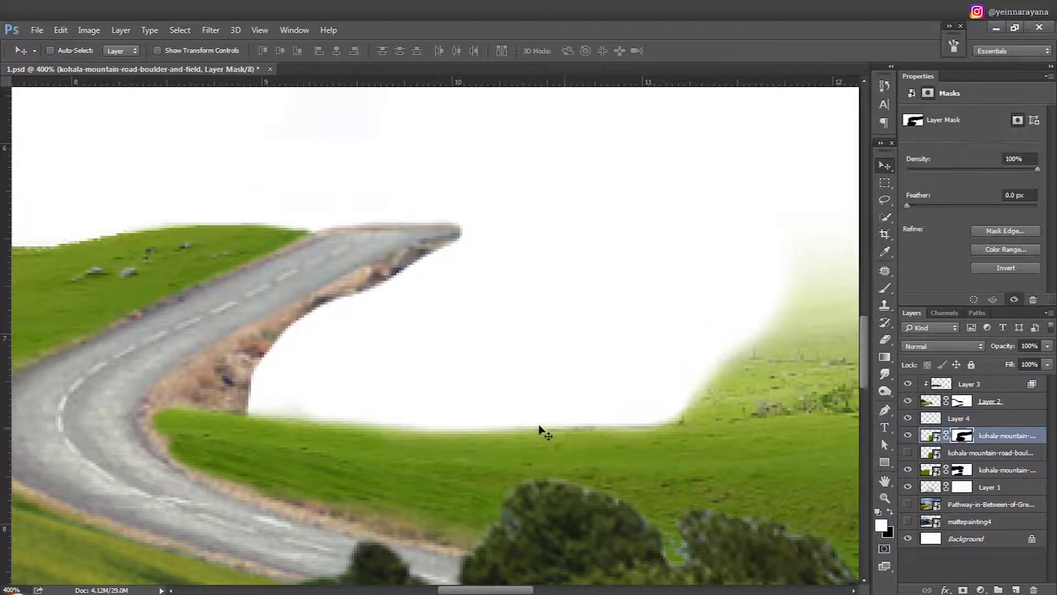
key(b)
scroll(540, 428, right, 5)
mouse_move(385, 378)
mouse_down()
mouse_move(523, 356)
mouse_move(346, 338)
mouse_up()
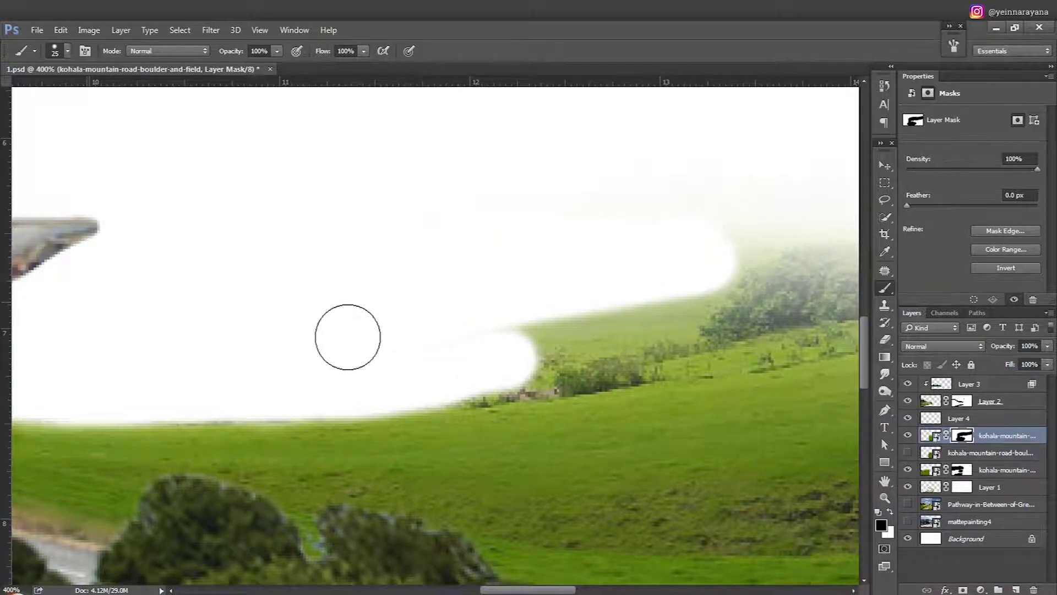
scroll(347, 338, right, 3)
drag(47, 370, 259, 358)
Mask away more field strips beside the road, toward the upper left and right.
key(ctrl+minus)
key(ctrl+minus)
scroll(300, 375, right, 1)
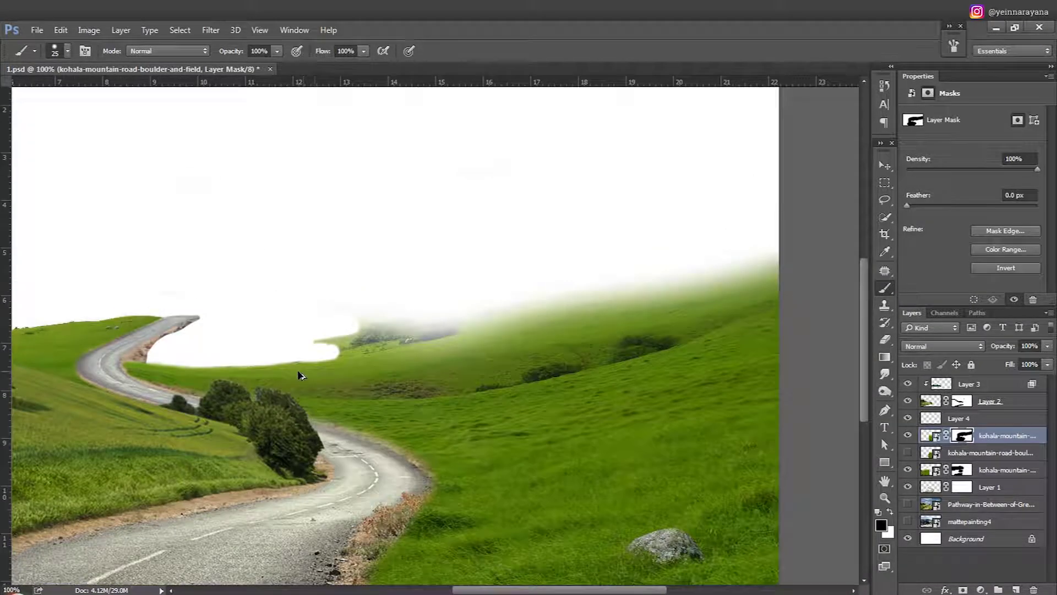
drag(303, 389, 771, 385)
key(ctrl+plus)
key(ctrl+plus)
key(ctrl+plus)
mouse_move(517, 388)
mouse_down()
mouse_move(43, 276)
mouse_move(524, 156)
mouse_up()
key(ctrl+minus)
key(ctrl+minus)
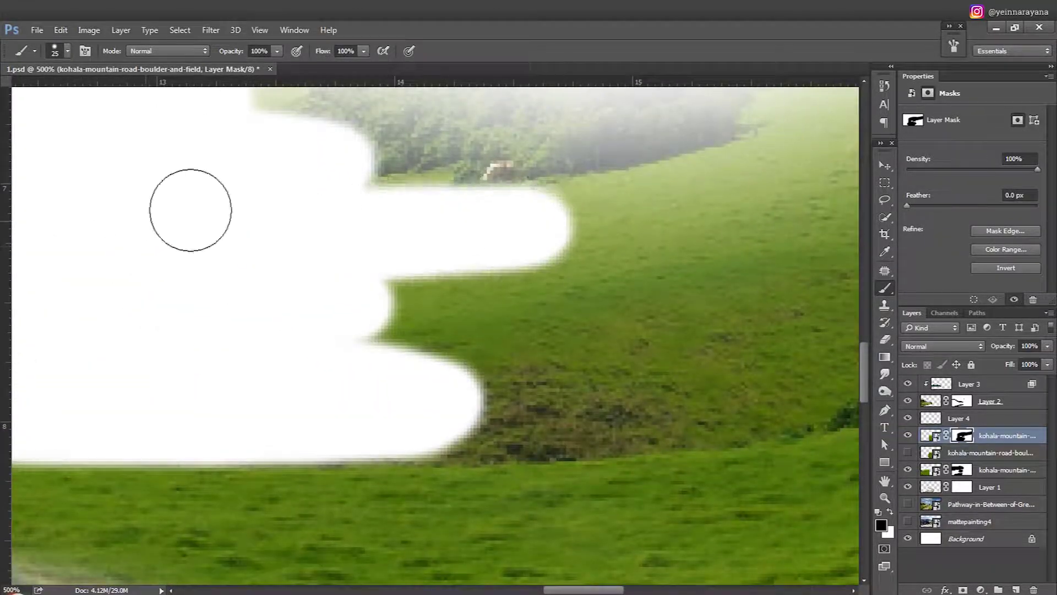
mouse_move(396, 377)
mouse_down()
mouse_move(663, 354)
mouse_move(547, 276)
mouse_move(654, 236)
mouse_up()
mouse_move(654, 235)
mouse_down()
mouse_move(344, 255)
mouse_move(408, 229)
mouse_move(366, 358)
mouse_move(377, 352)
mouse_move(461, 378)
mouse_move(567, 374)
mouse_move(444, 347)
mouse_move(496, 325)
mouse_move(489, 170)
mouse_move(610, 311)
mouse_up()
Trim the field along the grass edge with a larger brush, hiding everything above the grass line.
scroll(453, 339, up, 5)
key(bracketright)
key(bracketright)
key(bracketright)
scroll(609, 311, down, 3)
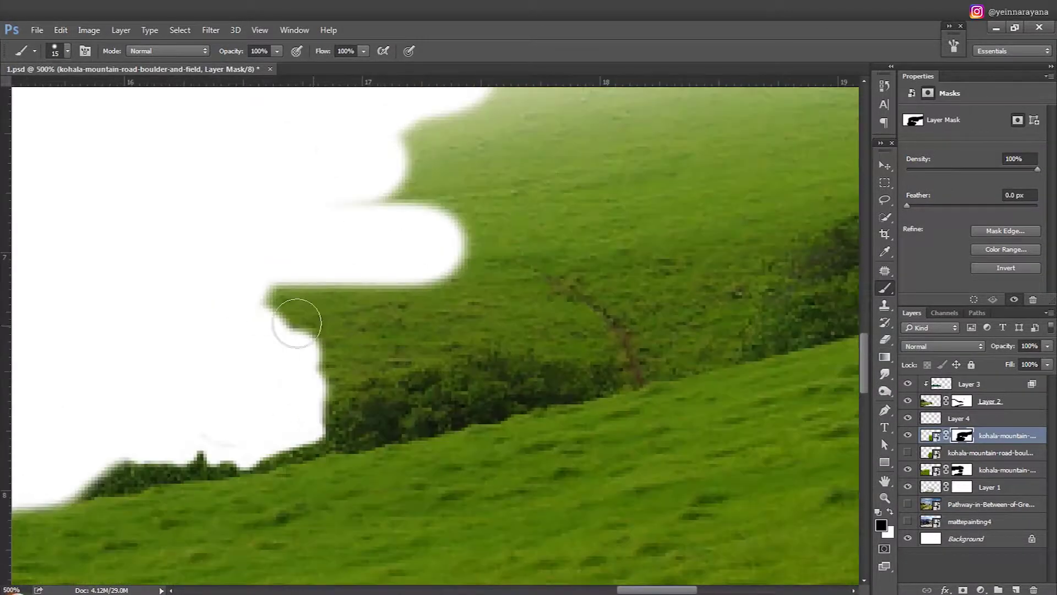
mouse_move(295, 318)
mouse_down()
mouse_move(319, 371)
mouse_move(370, 297)
mouse_move(524, 311)
mouse_move(677, 352)
mouse_up()
scroll(322, 329, down, 2)
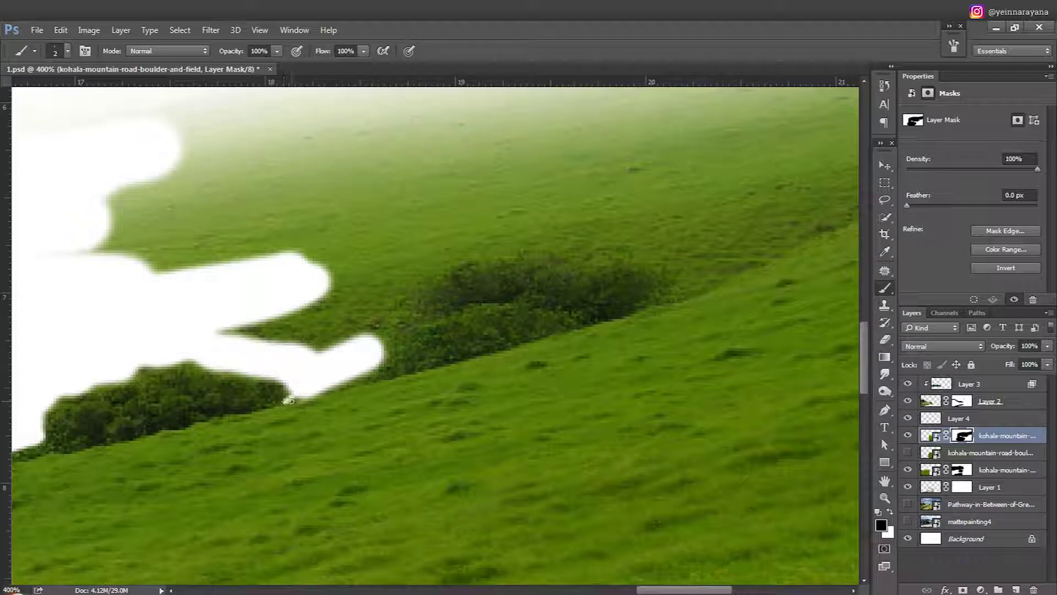
key(bracketright)
key(bracketright)
key(bracketright)
mouse_move(319, 385)
mouse_down()
mouse_move(439, 342)
mouse_move(193, 328)
mouse_move(438, 349)
mouse_move(698, 279)
mouse_up()
Extend the mask along the hill's upper edge to the image edge, hiding the remaining upper grass.
key(ctrl+minus)
key(ctrl+minus)
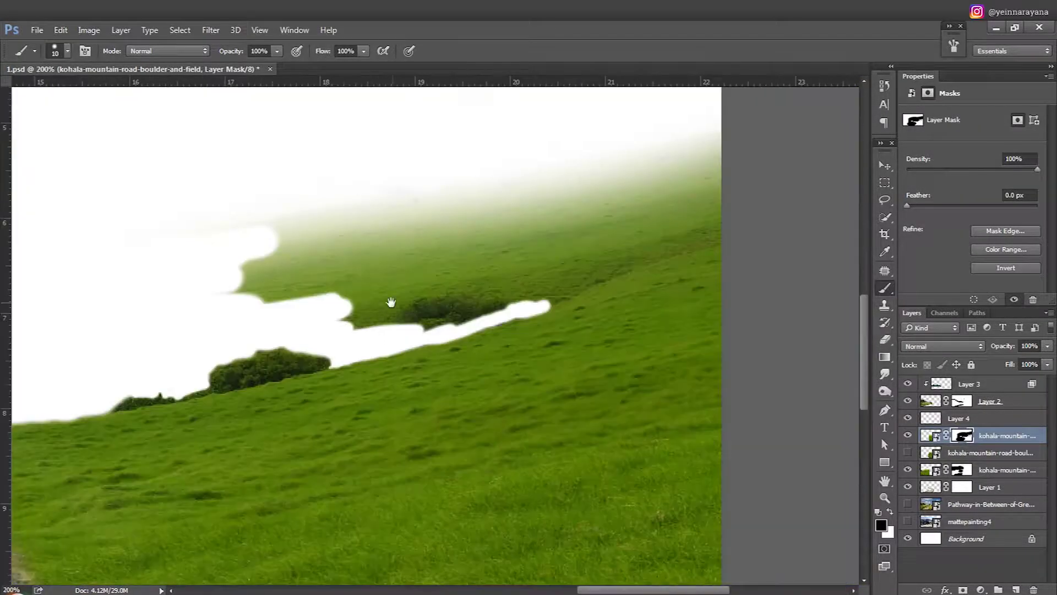
drag(468, 336, 696, 270)
key(ctrl+plus)
key(ctrl+plus)
key(ctrl+plus)
mouse_move(517, 295)
mouse_down()
mouse_move(302, 394)
mouse_move(750, 212)
mouse_up()
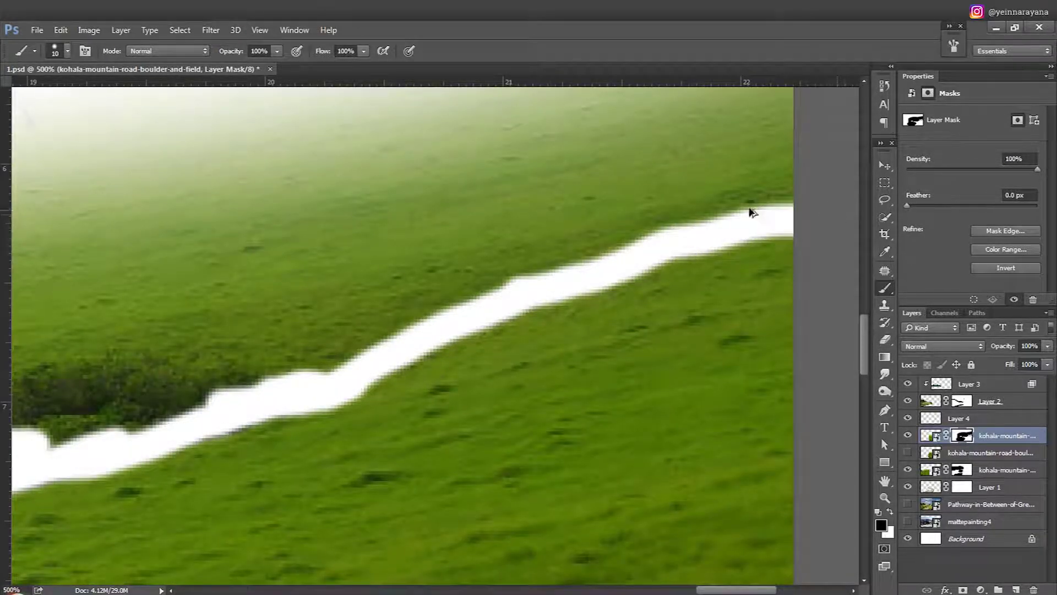
key(ctrl+minus)
key(ctrl+plus)
key(bracketright)
mouse_move(353, 380)
mouse_down()
mouse_move(218, 331)
mouse_move(394, 372)
mouse_move(573, 370)
mouse_move(415, 402)
mouse_move(667, 224)
mouse_move(700, 283)
mouse_move(510, 354)
mouse_up()
Select the empty Layer 4, undo a stray brush dot, and fit the composition in view.
key(bracketright)
key(bracketright)
key(bracketright)
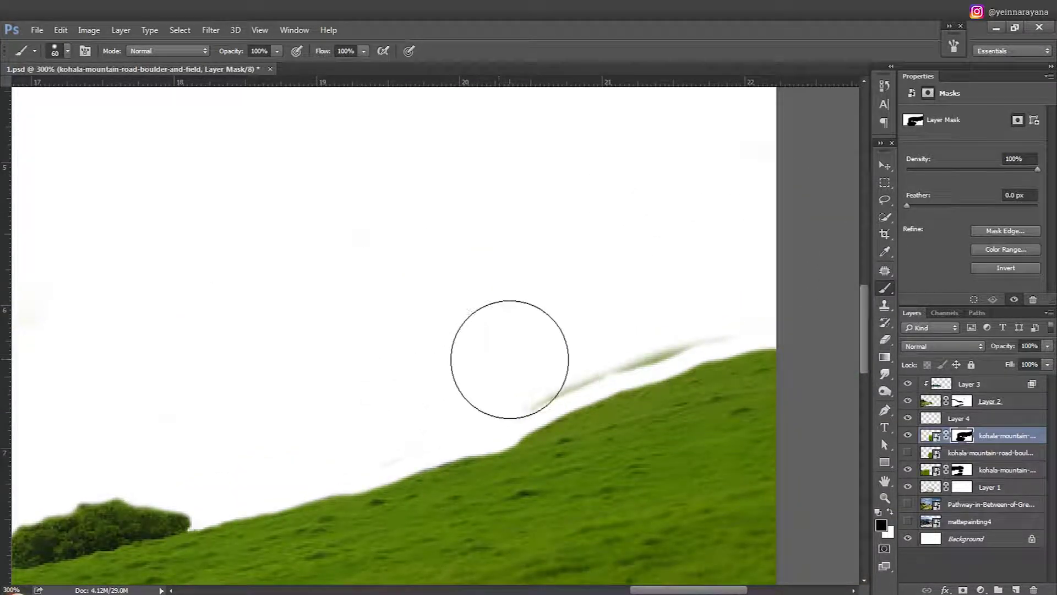
key(bracketleft)
key(bracketleft)
key(bracketleft)
key(ctrl+minus)
key(ctrl+minus)
key(ctrl+plus)
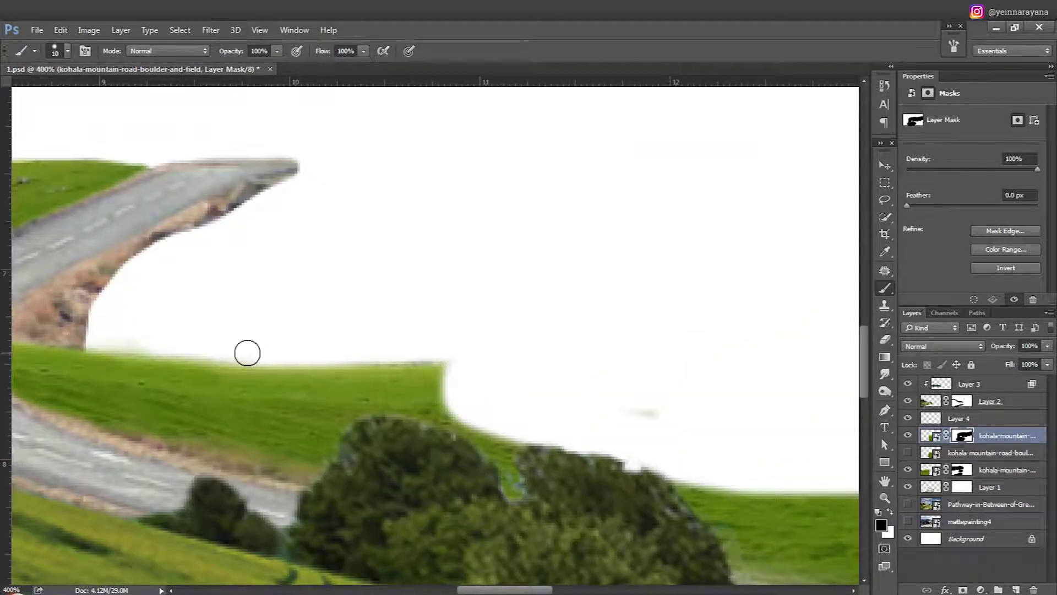
key(bracketright)
key(bracketright)
key(bracketright)
drag(286, 347, 481, 357)
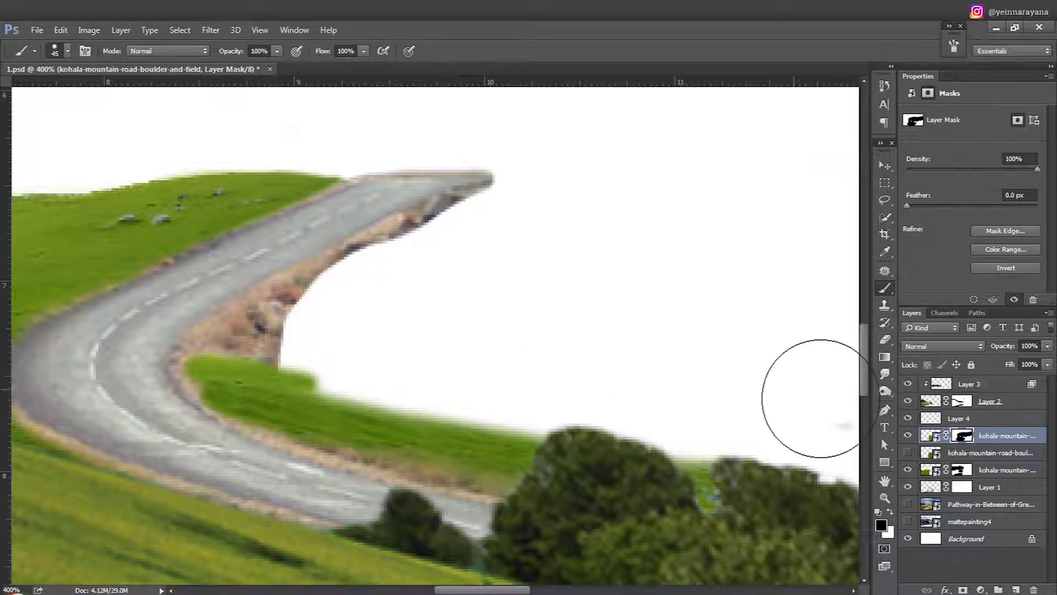
click(959, 417)
click(337, 336)
key(ctrl+z)
key(v)
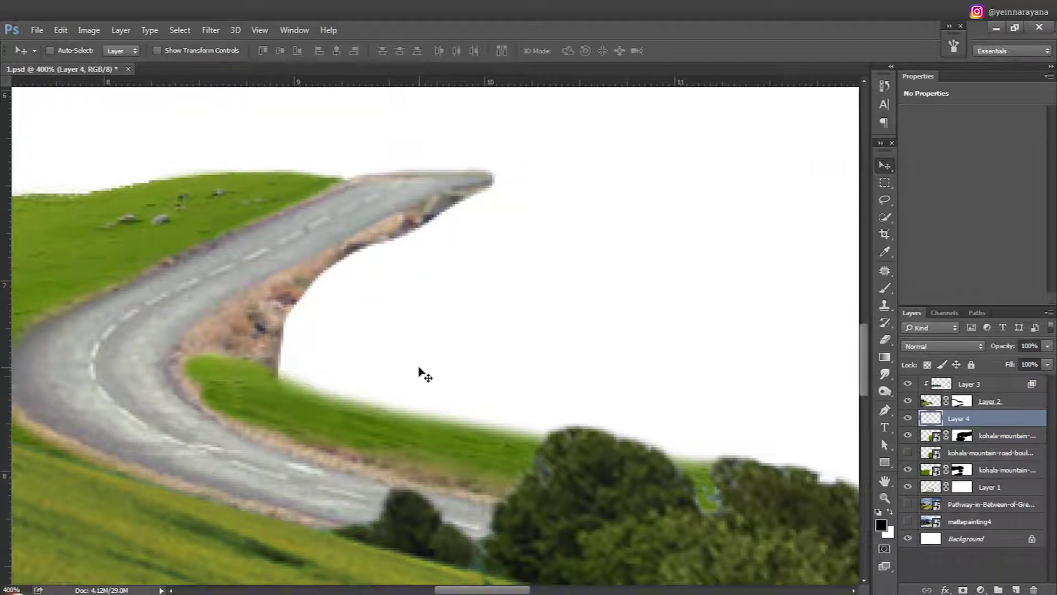
key(ctrl+0)
Re-target the field layer's mask, check the brush size, and fit the whole canvas in view.
key(ctrl+plus)
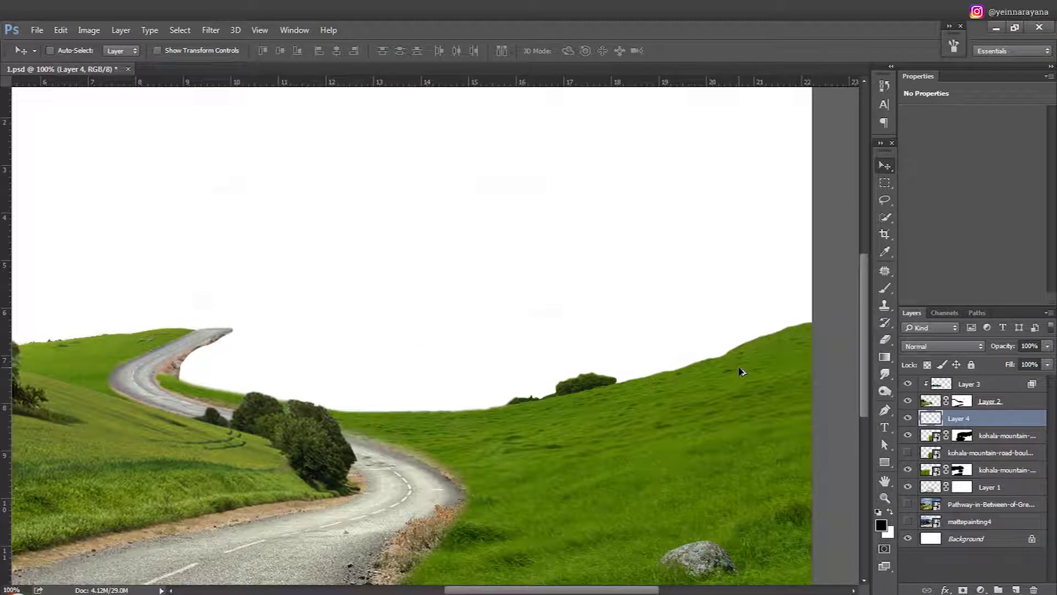
key(ctrl+plus)
key(ctrl+plus)
click(962, 435)
key(b)
right_click(484, 330)
key(Escape)
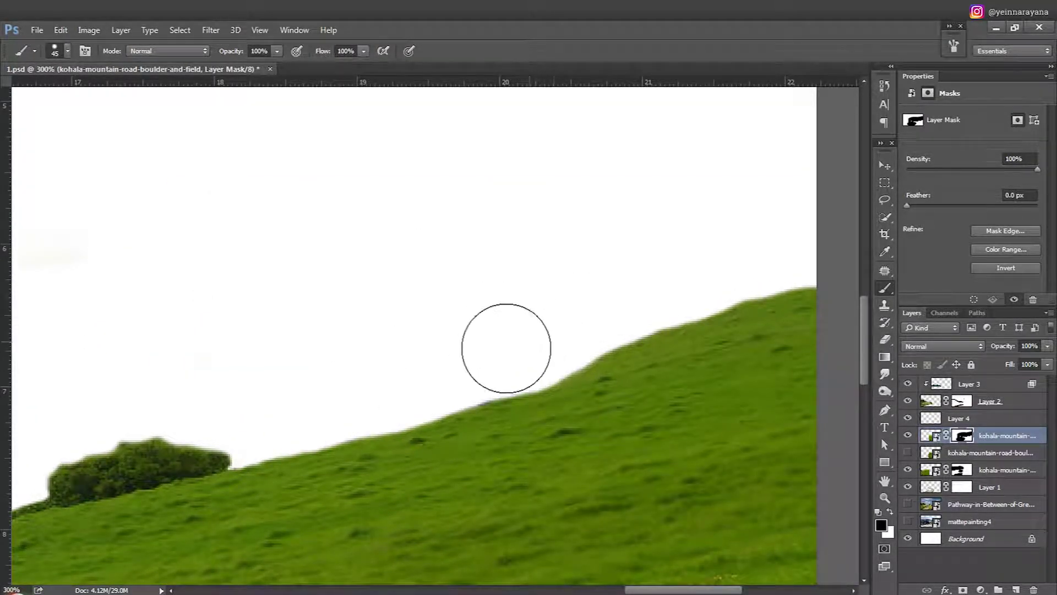
key(v)
scroll(609, 276, down, 1)
key(ctrl+0)
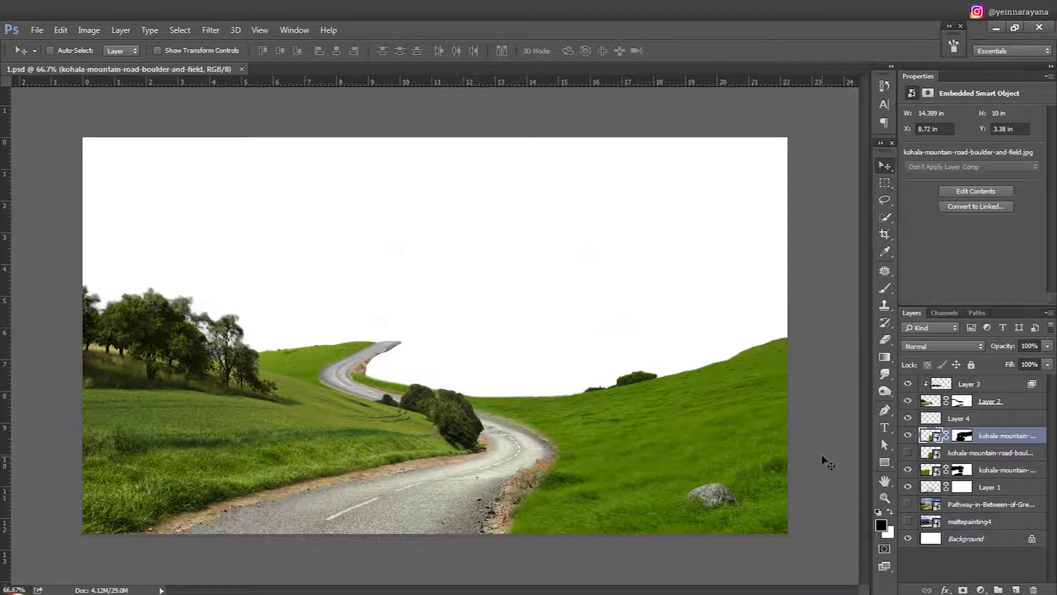
Show the hidden road-and-field photo, shift it right and down, and add a layer mask.
click(908, 452)
click(988, 452)
mouse_move(611, 435)
mouse_down()
mouse_move(679, 416)
mouse_move(643, 441)
mouse_up()
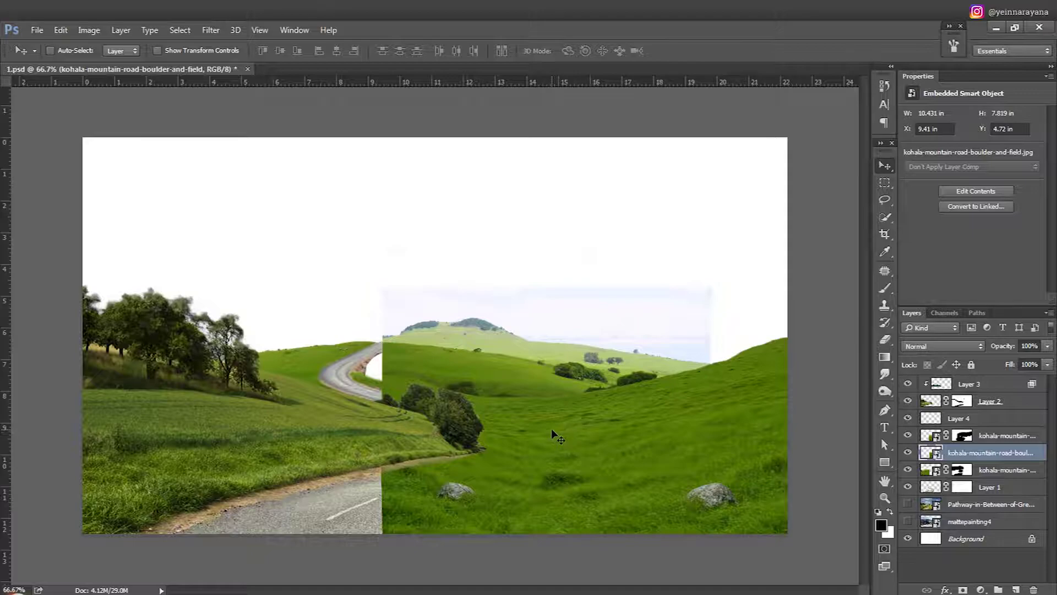
mouse_move(478, 406)
mouse_down()
mouse_move(496, 409)
mouse_move(464, 407)
mouse_up()
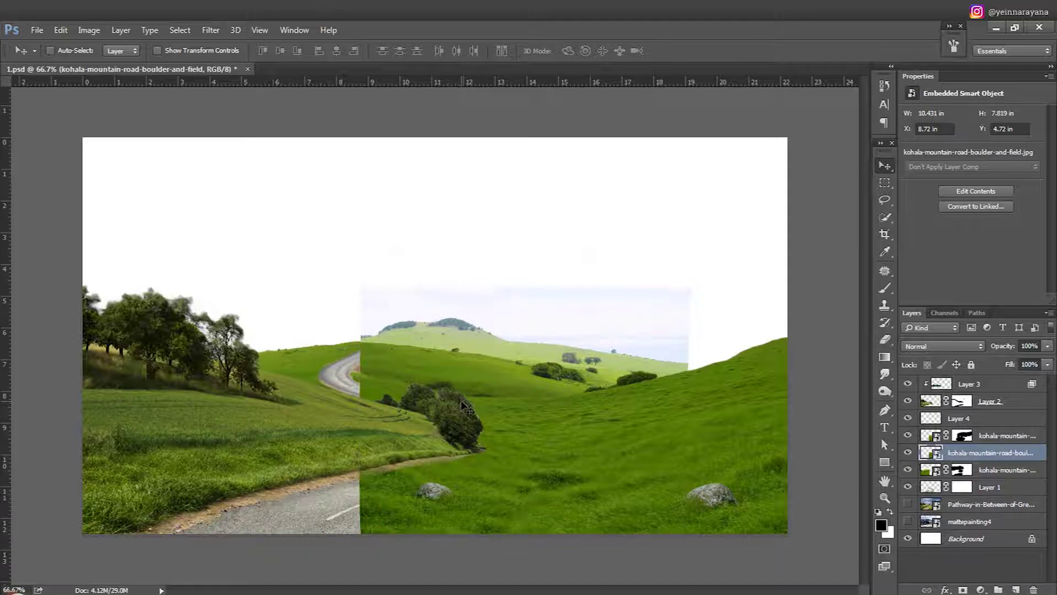
click(963, 589)
Quick-select the sky above the photo's hill, extending the selection across to the right.
key(b)
scroll(573, 350, up, 2)
drag(305, 316, 538, 326)
key(w)
mouse_move(331, 229)
mouse_down()
mouse_move(268, 216)
mouse_move(420, 177)
mouse_up()
drag(598, 225, 356, 235)
mouse_move(578, 266)
mouse_down()
mouse_move(583, 310)
mouse_move(107, 255)
mouse_up()
mouse_move(308, 275)
mouse_down()
mouse_move(451, 316)
mouse_move(455, 206)
mouse_move(406, 123)
mouse_move(401, 255)
mouse_move(325, 295)
mouse_move(432, 325)
mouse_move(455, 308)
mouse_up()
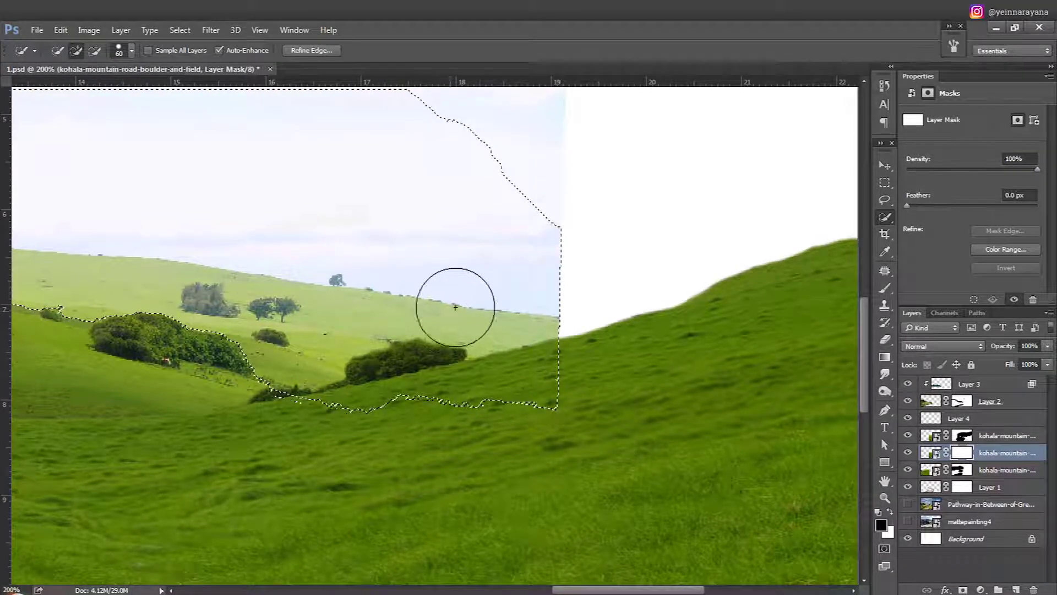
Paint black on the mask inside the selection to hide the sky, then deselect.
key(b)
drag(336, 256, 500, 287)
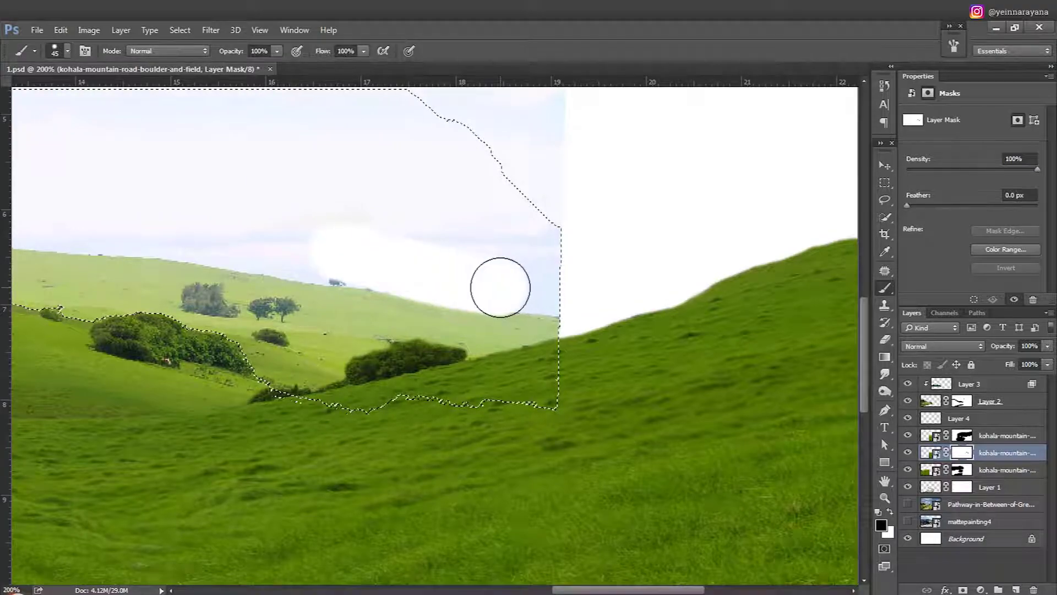
key(ctrl+minus)
key(ctrl+minus)
key(bracketright)
key(bracketright)
key(bracketright)
key(bracketright)
key(bracketright)
key(bracketright)
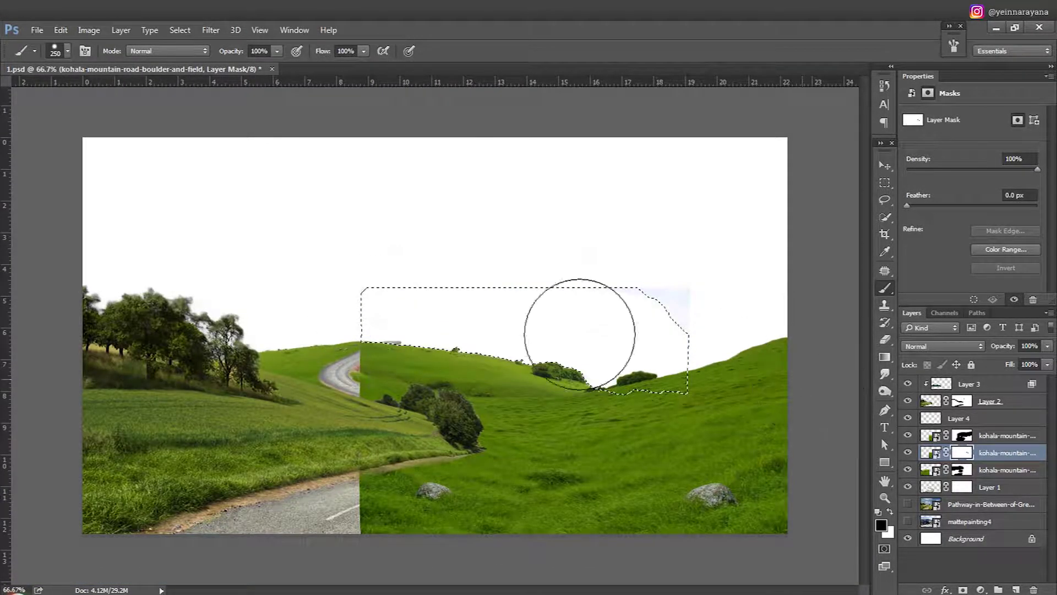
drag(618, 343, 655, 308)
key(ctrl+d)
Shift the field photo right, up and left so its hills close the seam at the hilltop.
key(v)
key(ctrl+plus)
key(ctrl+plus)
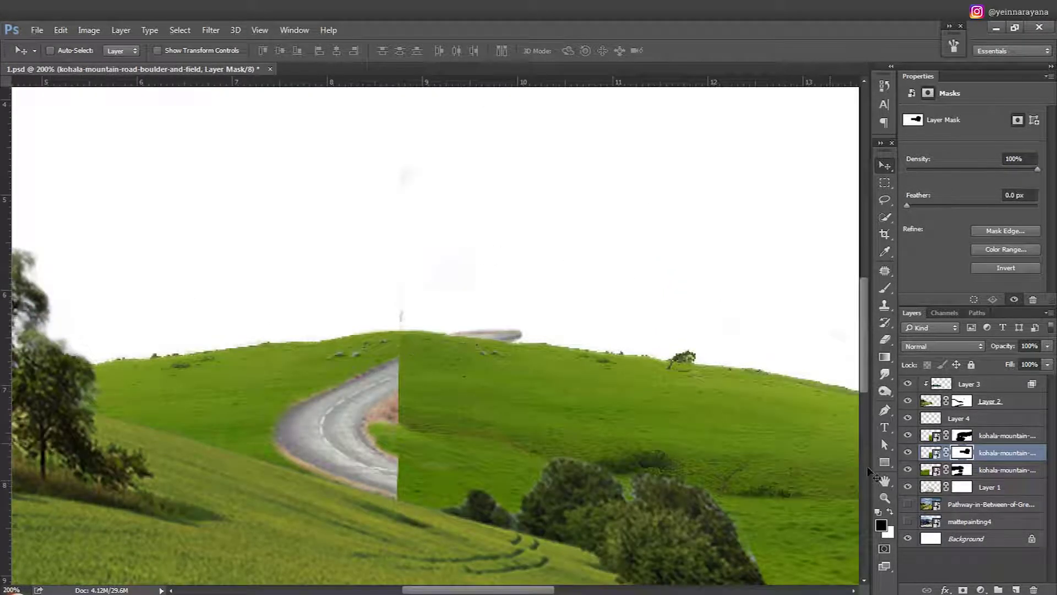
click(929, 452)
drag(558, 376, 573, 371)
click(964, 453)
key(b)
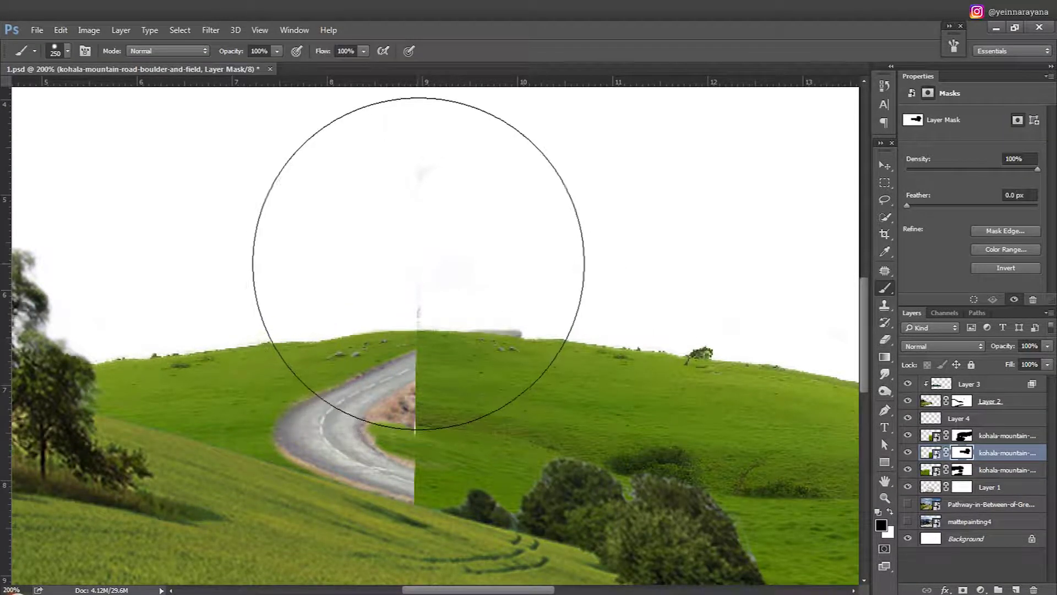
right_click(472, 299)
key(Return)
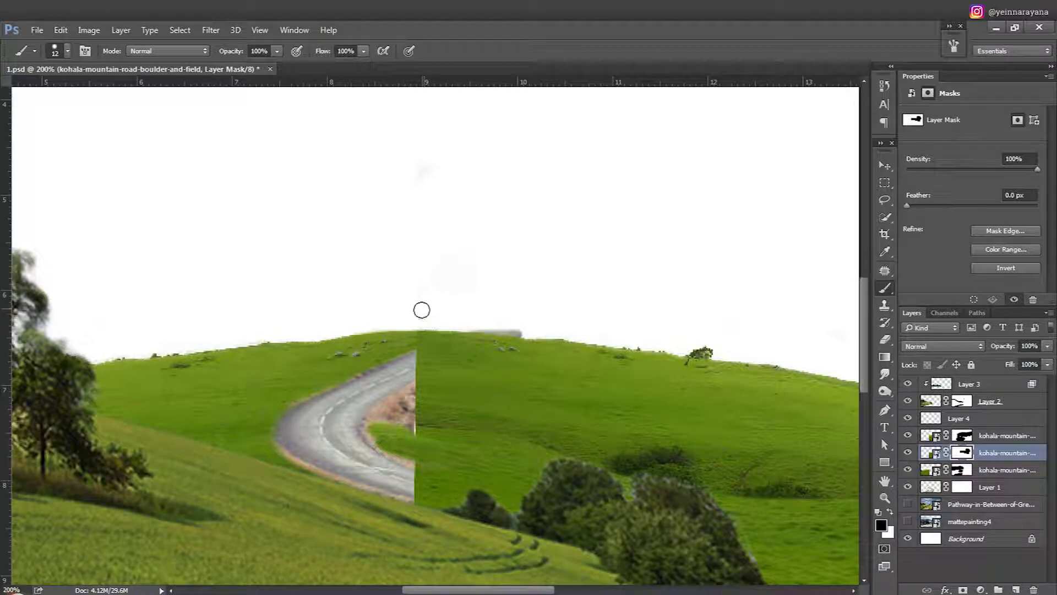
key(v)
click(930, 452)
drag(600, 419, 598, 407)
drag(607, 445, 577, 445)
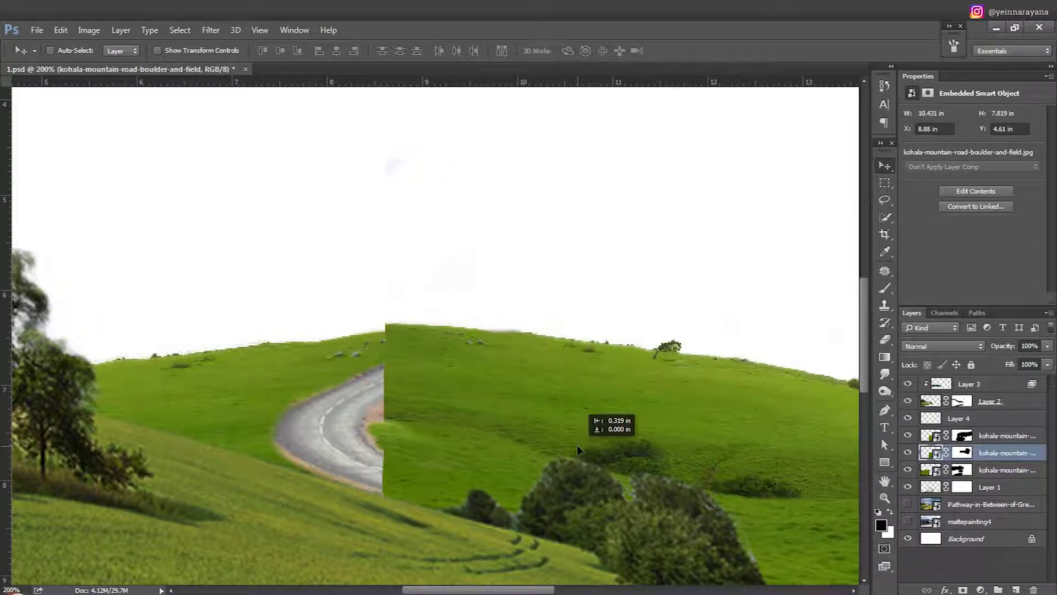
Paint the field photo's mask to reveal the road climbing up to the hilltop.
click(962, 452)
key(b)
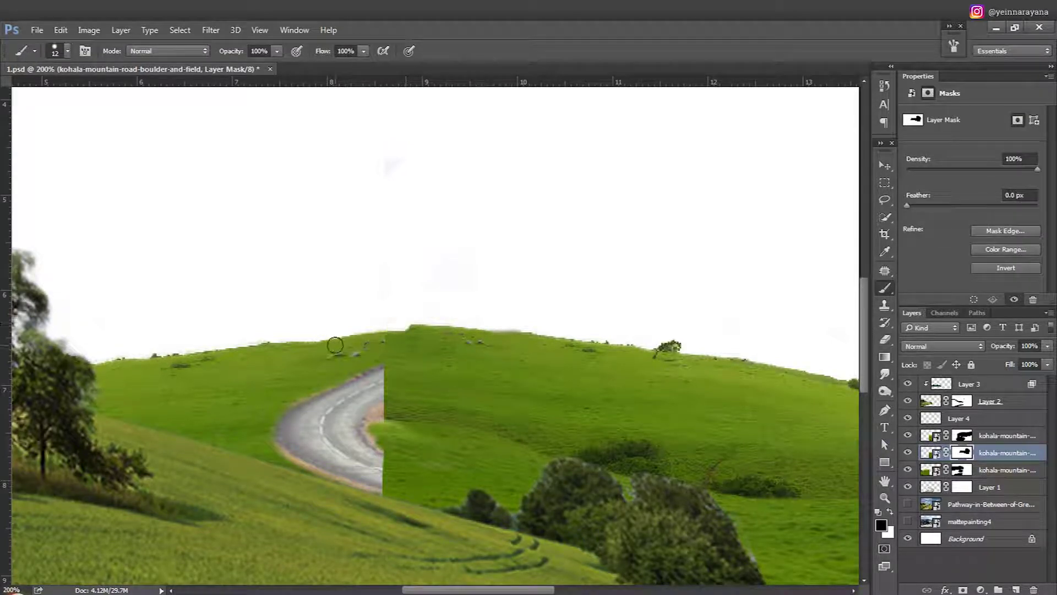
right_click(417, 365)
mouse_move(384, 364)
mouse_down()
mouse_move(416, 366)
mouse_move(446, 312)
mouse_move(443, 345)
mouse_move(372, 412)
mouse_up()
key(Return)
scroll(422, 414, up, 2)
key(x)
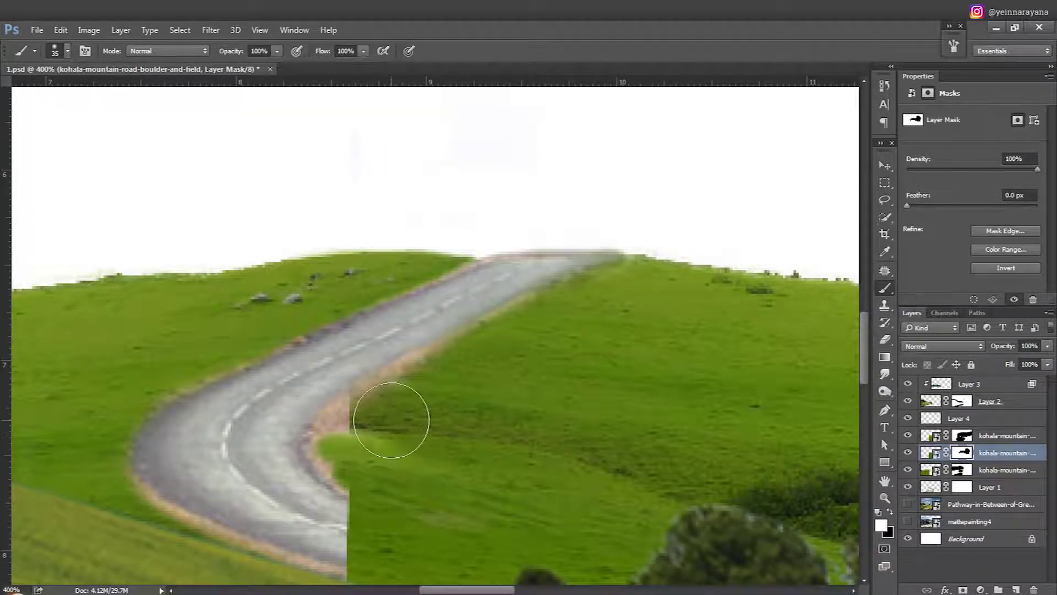
Add a new empty layer, select Layer 4, reposition content, and open the Curves adjustment.
key(s)
key(x)
key(ctrl+shift+alt+n)
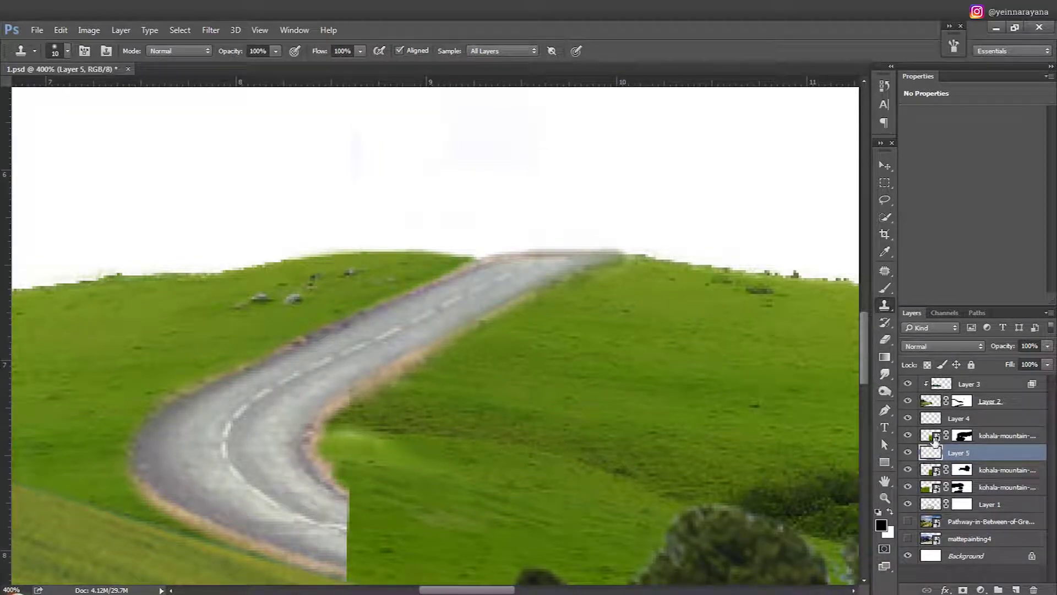
click(936, 418)
key(v)
drag(610, 347, 354, 413)
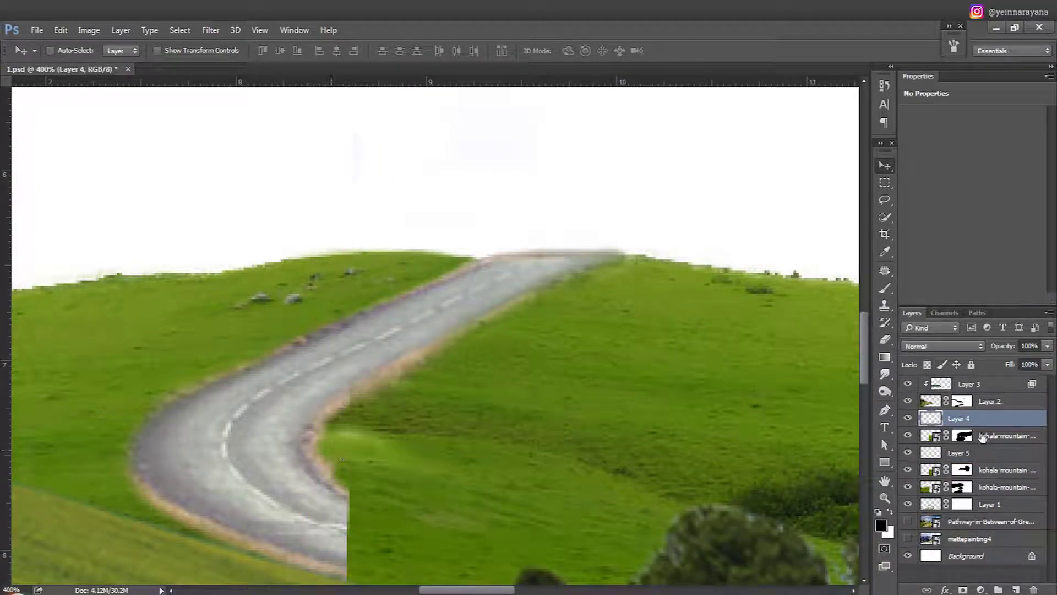
click(88, 29)
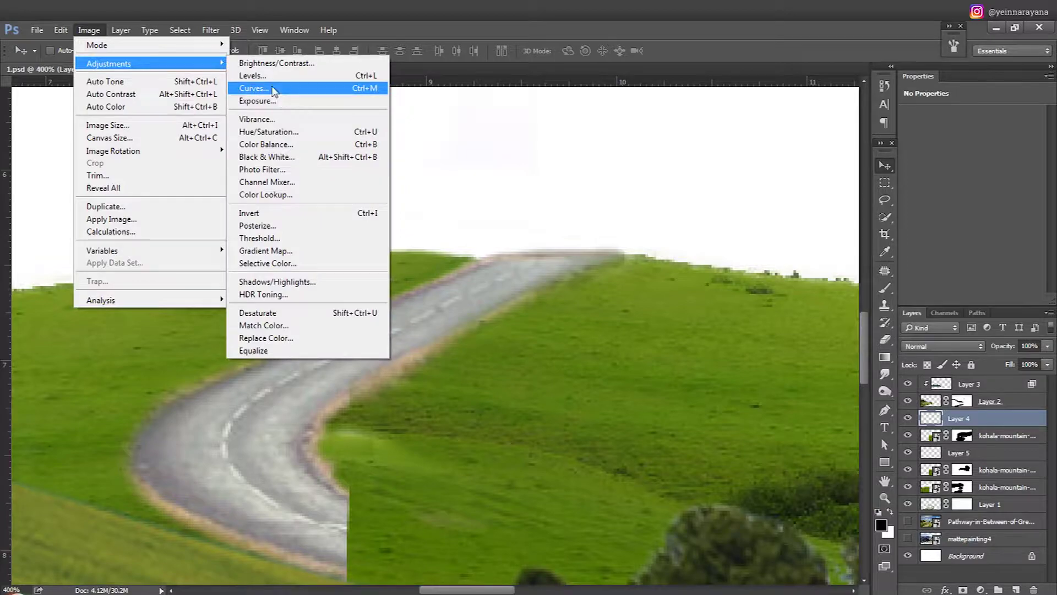
click(278, 85)
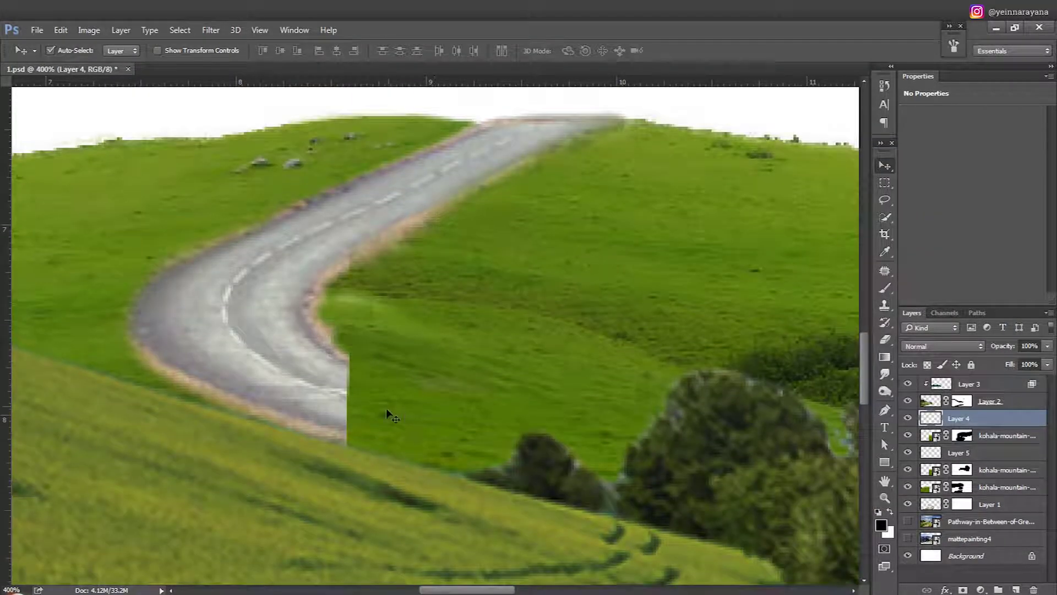
Brush the mask to blend the seam and reveal the winding road through the grass.
key(b)
drag(355, 374, 495, 457)
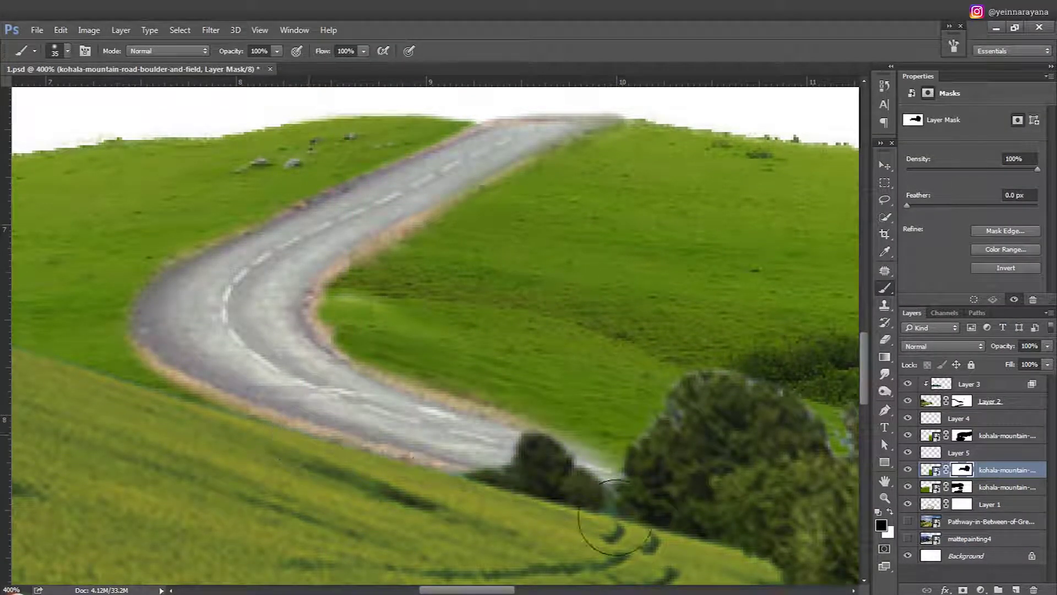
key(ctrl+minus)
key(ctrl+minus)
key(ctrl+minus)
key(bracketright)
key(bracketright)
key(bracketright)
drag(374, 496, 463, 433)
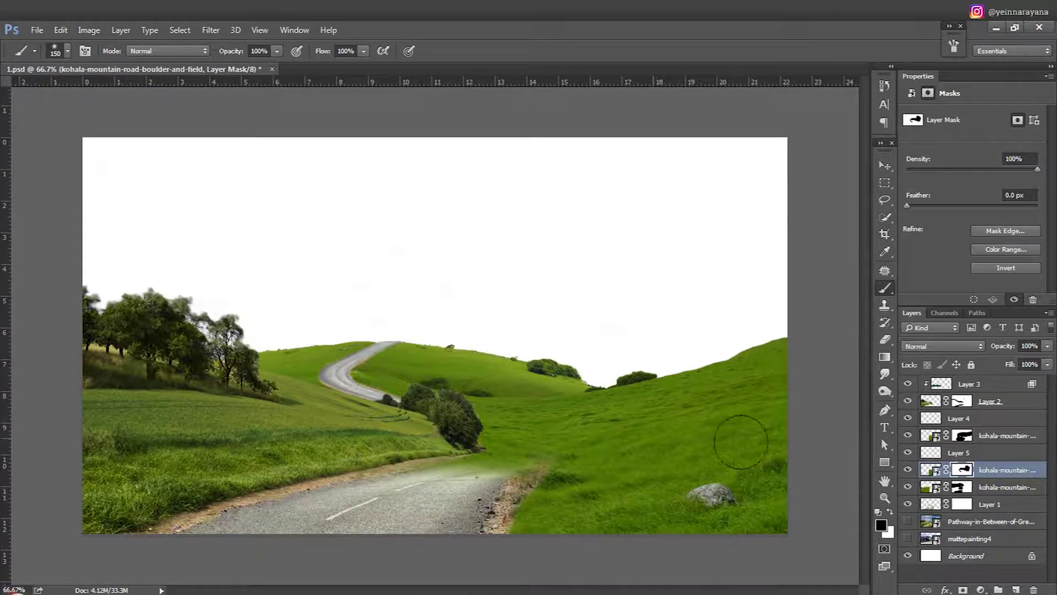
Paint grass back along the road bend on the hill layer's mask, then fit the image.
key(ctrl+plus)
key(ctrl+plus)
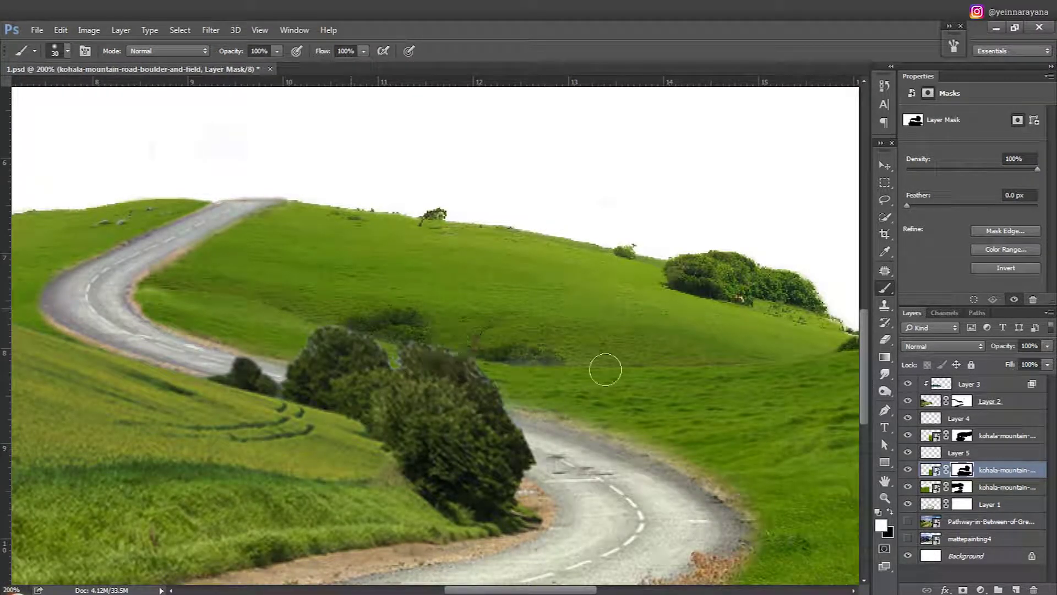
scroll(566, 354, up, 2)
key(v)
scroll(433, 358, up, 1)
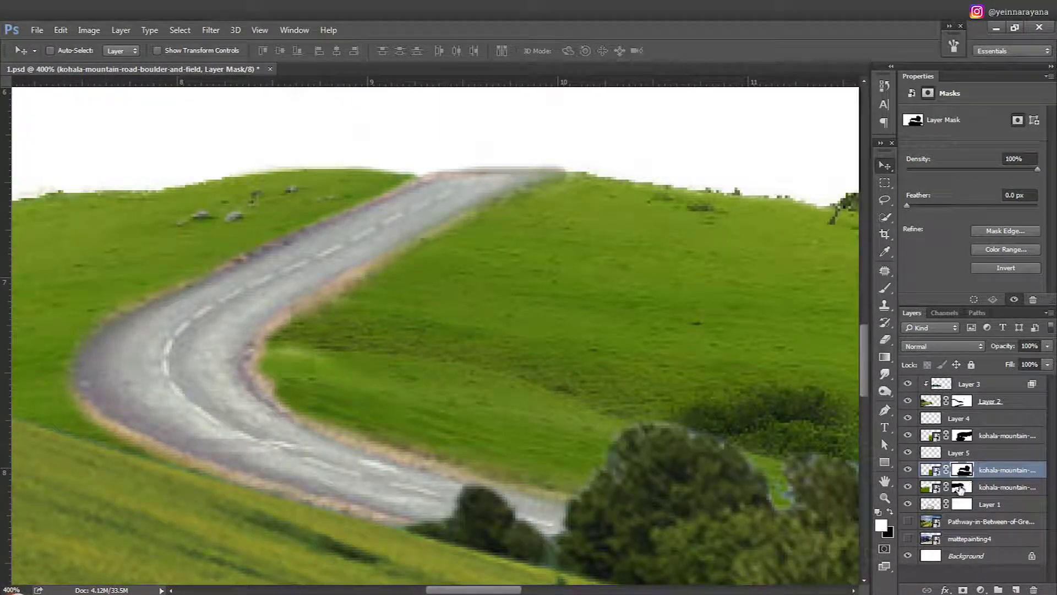
key(b)
click(962, 435)
mouse_move(364, 335)
mouse_down()
mouse_move(529, 393)
mouse_move(380, 369)
mouse_move(479, 420)
mouse_move(524, 427)
mouse_move(325, 465)
mouse_move(305, 414)
mouse_up()
key(x)
key(v)
key(ctrl+0)
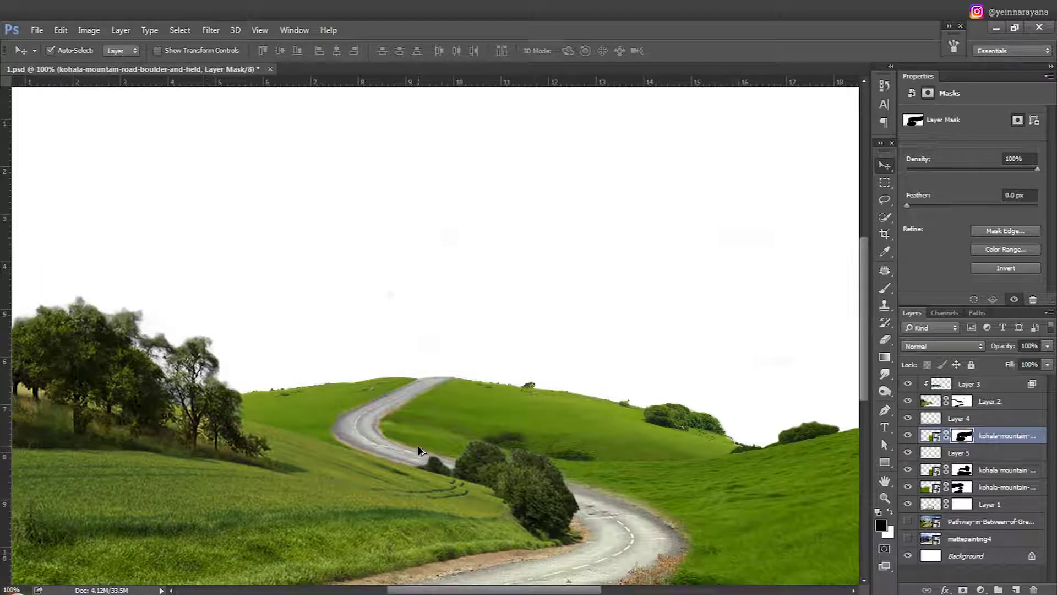
key(ctrl+minus)
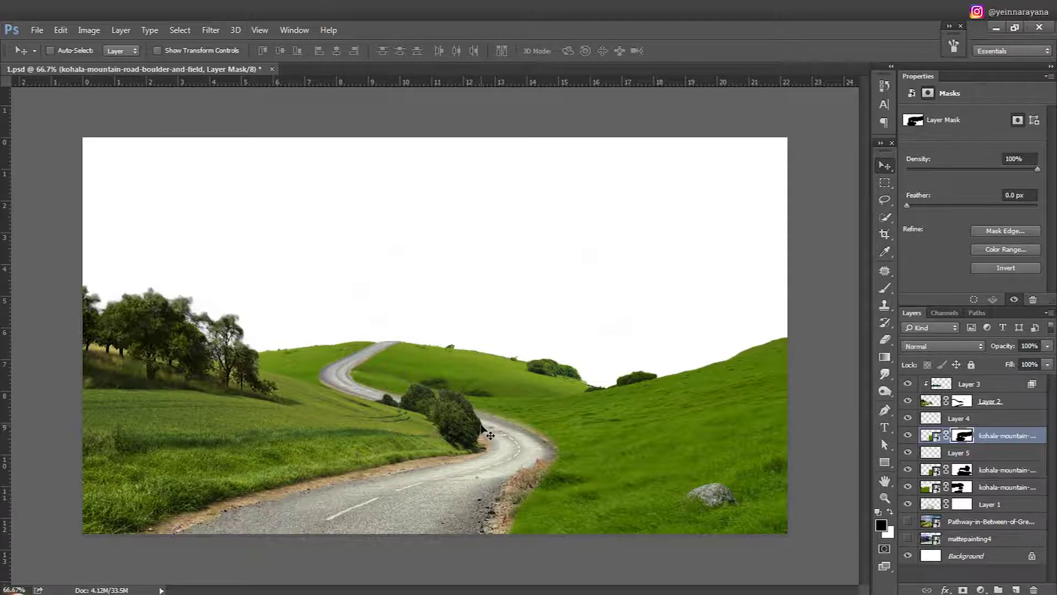
Scale Layer 3 through Layer 1 up to about 109.5% and nudge them slightly left and down.
click(971, 504)
shift+click(968, 384)
key(ctrl+t)
key(ctrl+minus)
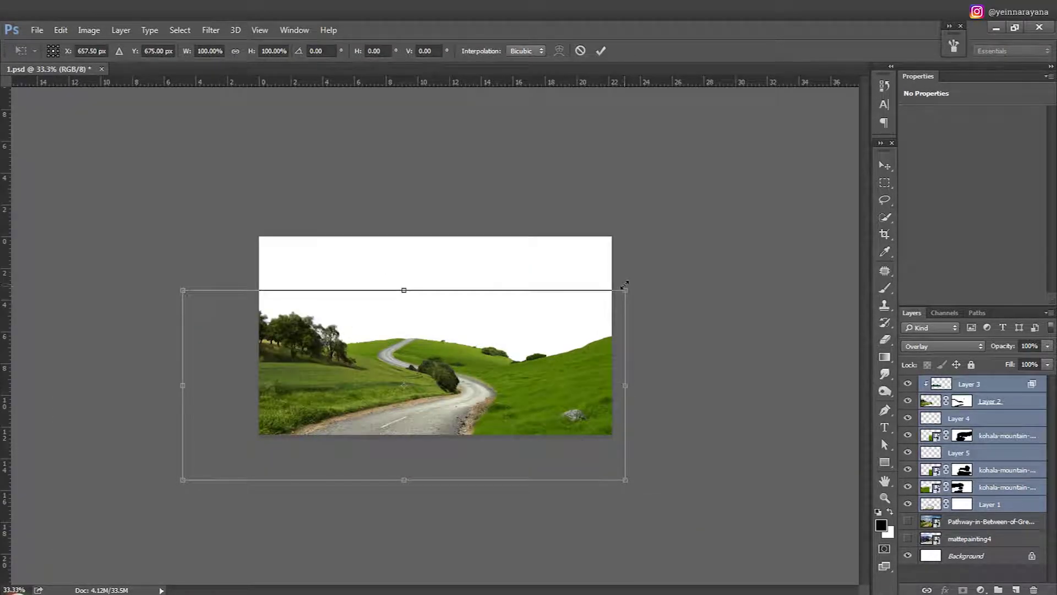
drag(666, 267, 667, 266)
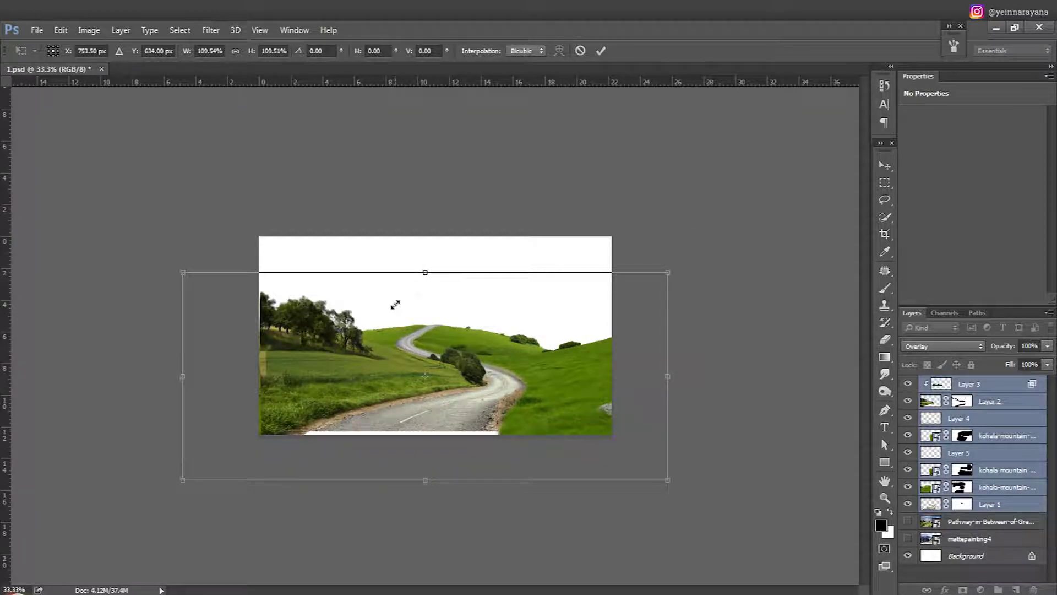
key(Return)
drag(452, 363, 447, 366)
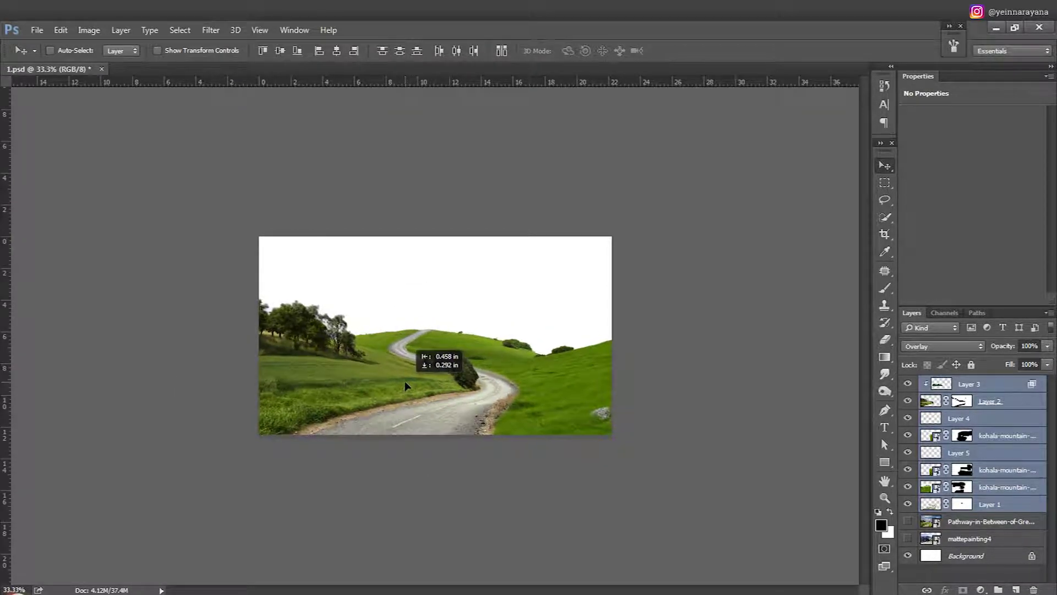
key(ctrl+plus)
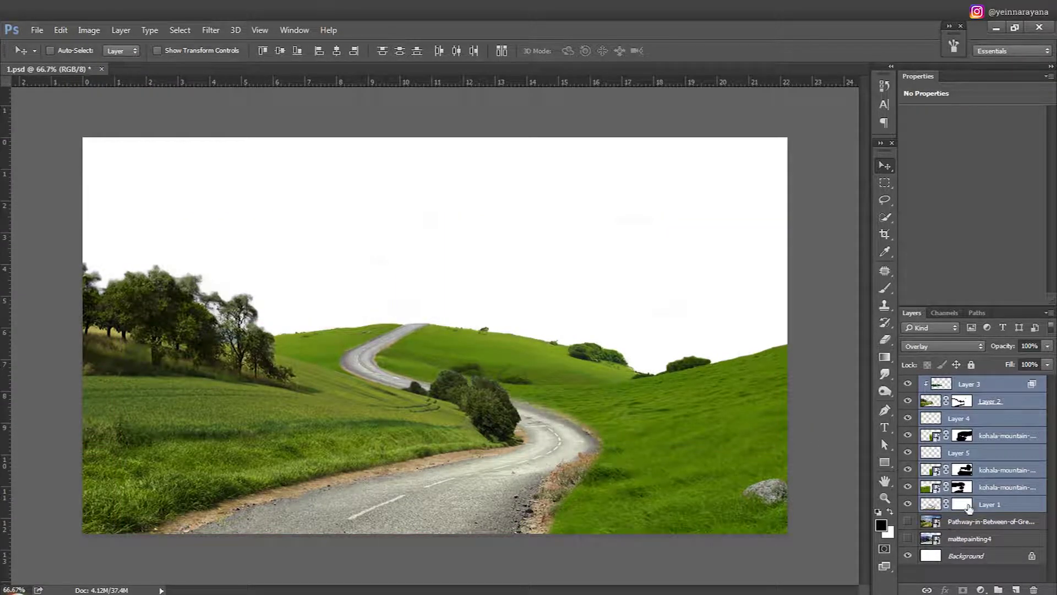
With only Layer 1 selected, bring up the Image > Adjustments list.
ctrl+click(446, 403)
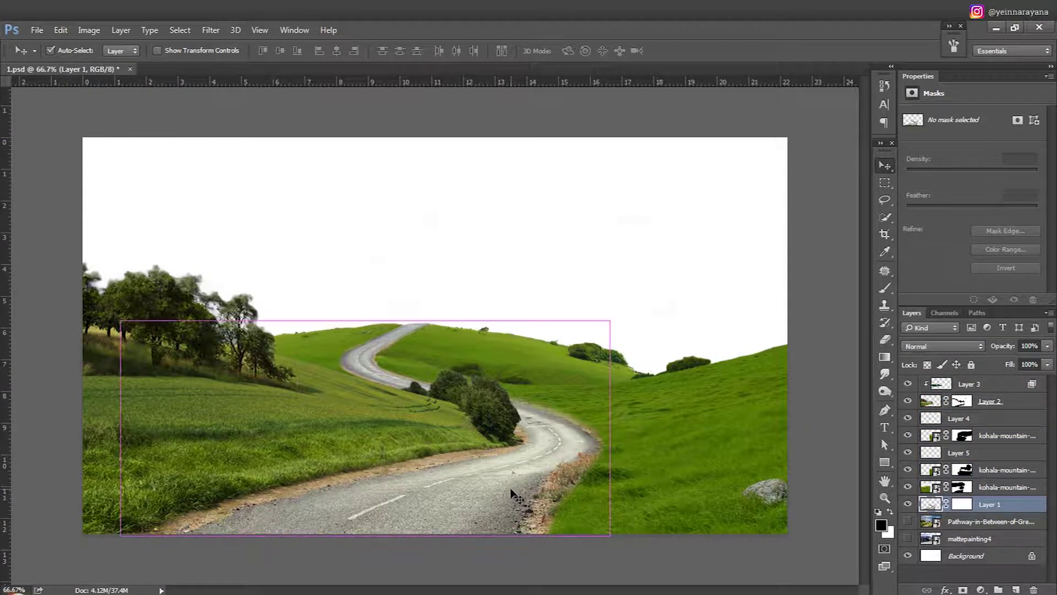
key(ctrl+comma)
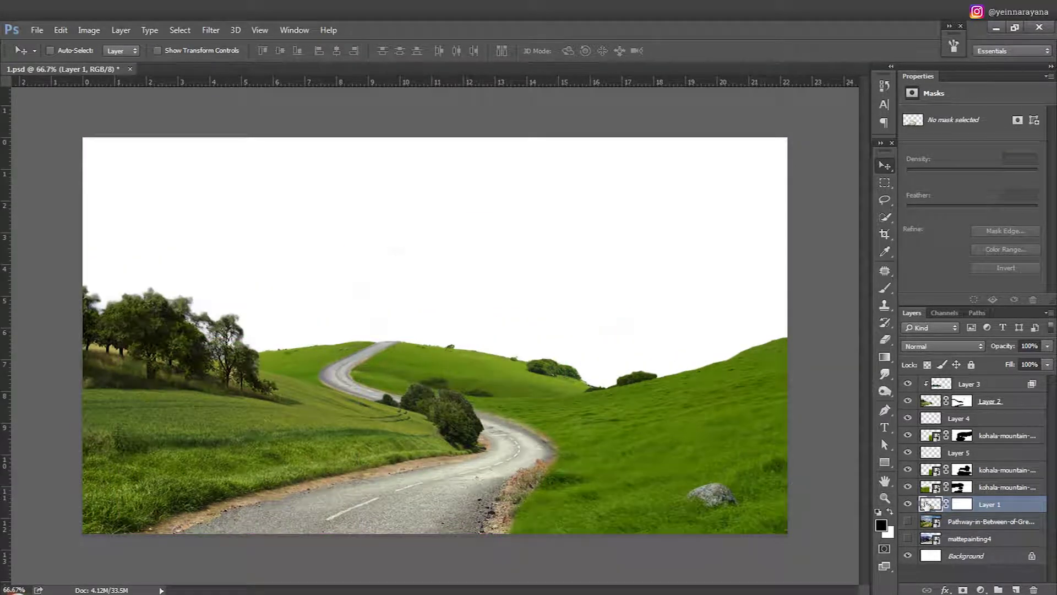
key(ctrl)
click(89, 29)
Apply Curves to Layer 1: reshape RGB, lower the Red curve and raise the Blue curve.
click(258, 85)
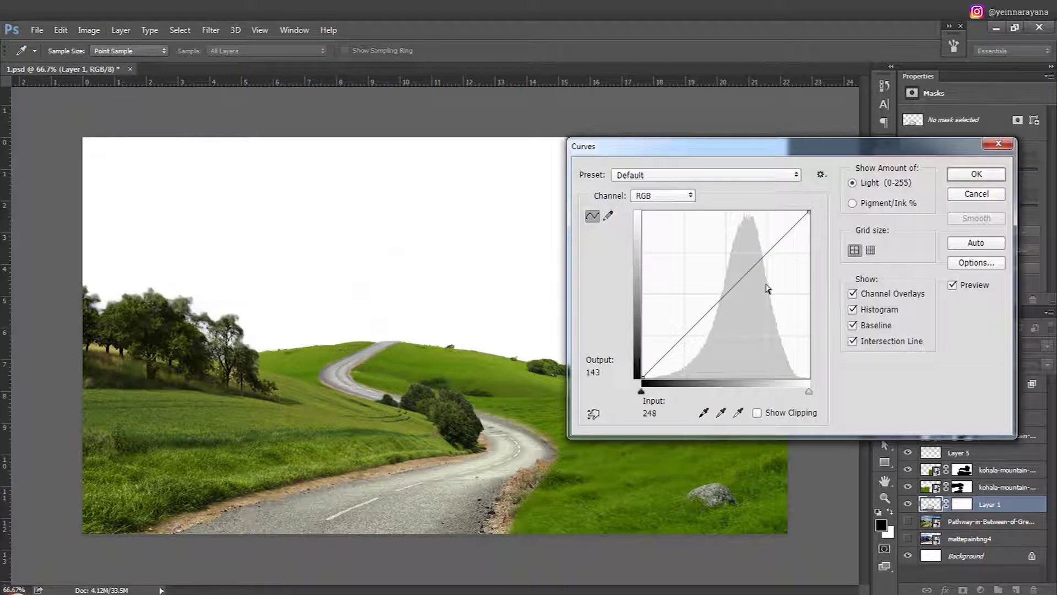
drag(726, 295, 731, 298)
click(679, 342)
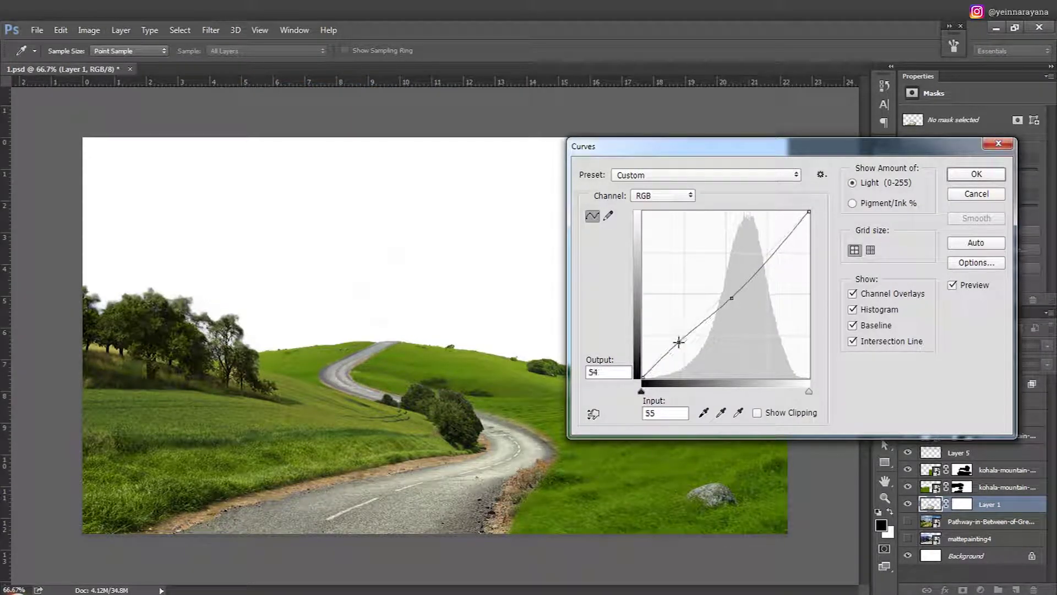
click(663, 195)
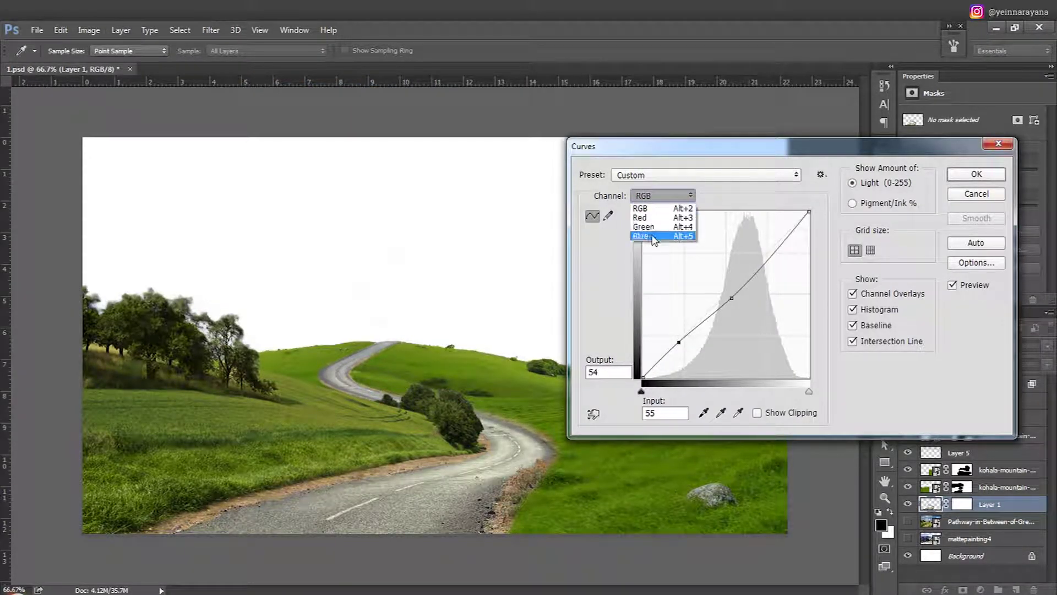
click(691, 197)
click(669, 234)
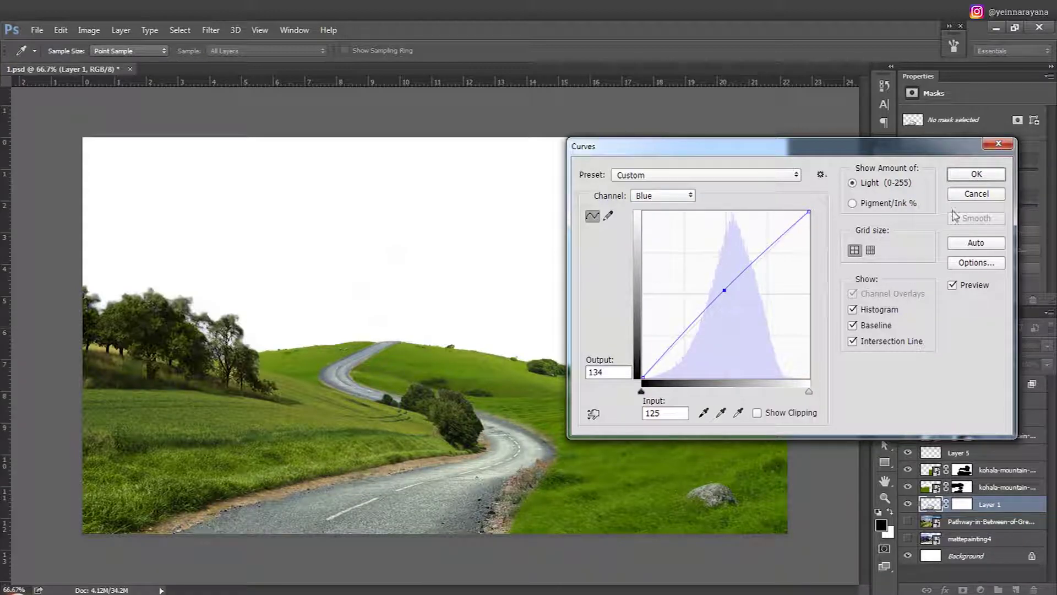
click(977, 174)
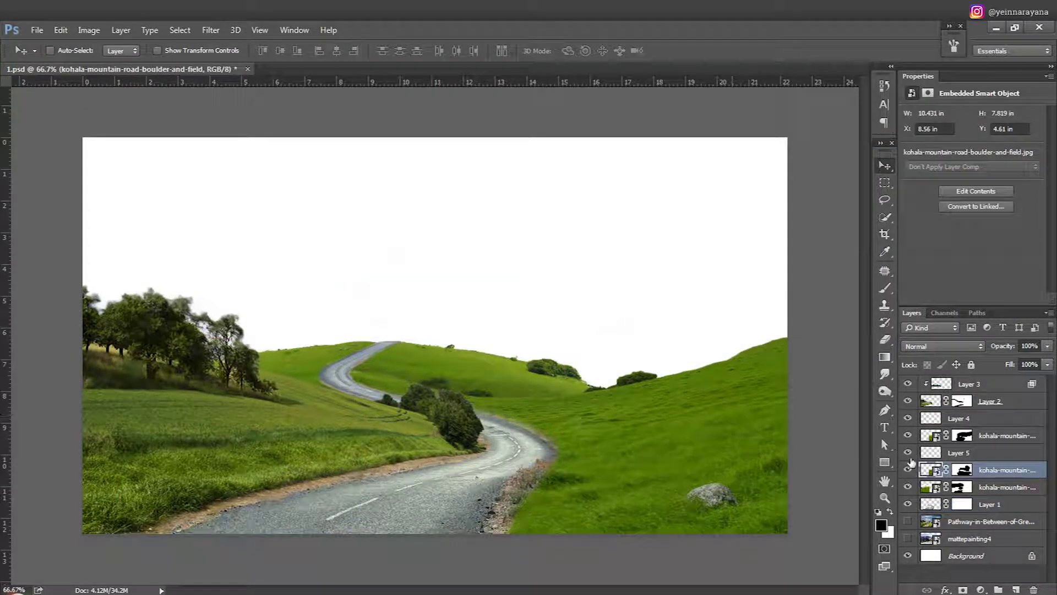
Create a new Layer 6 clipped to the hill smart-object layer.
double_click(942, 469)
key(ctrl+shift+n)
key(Return)
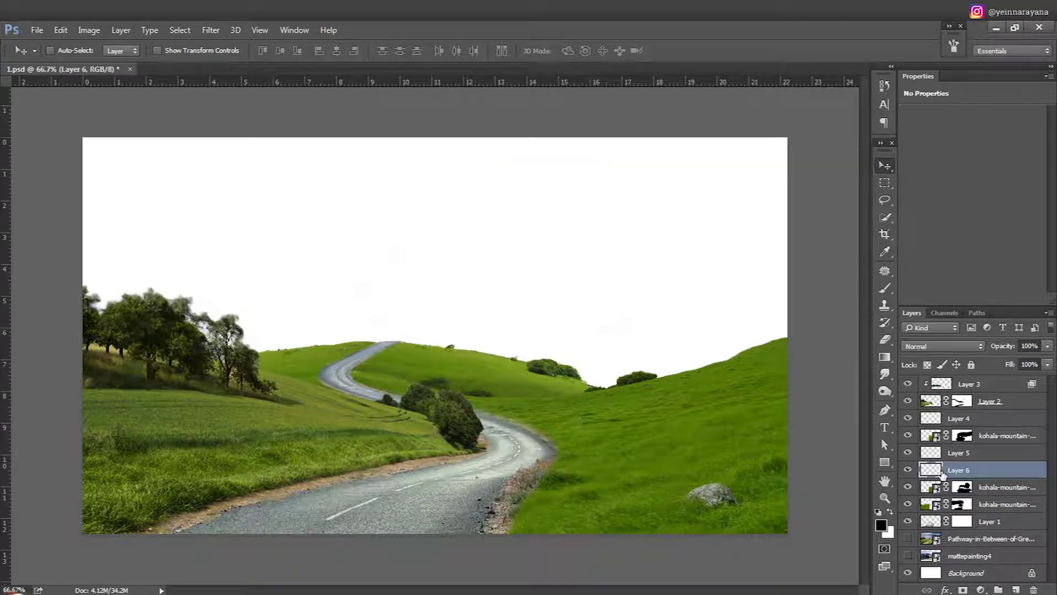
double_click(1002, 469)
click(968, 168)
Paint a soft white haze over the hills with the Brush.
key(b)
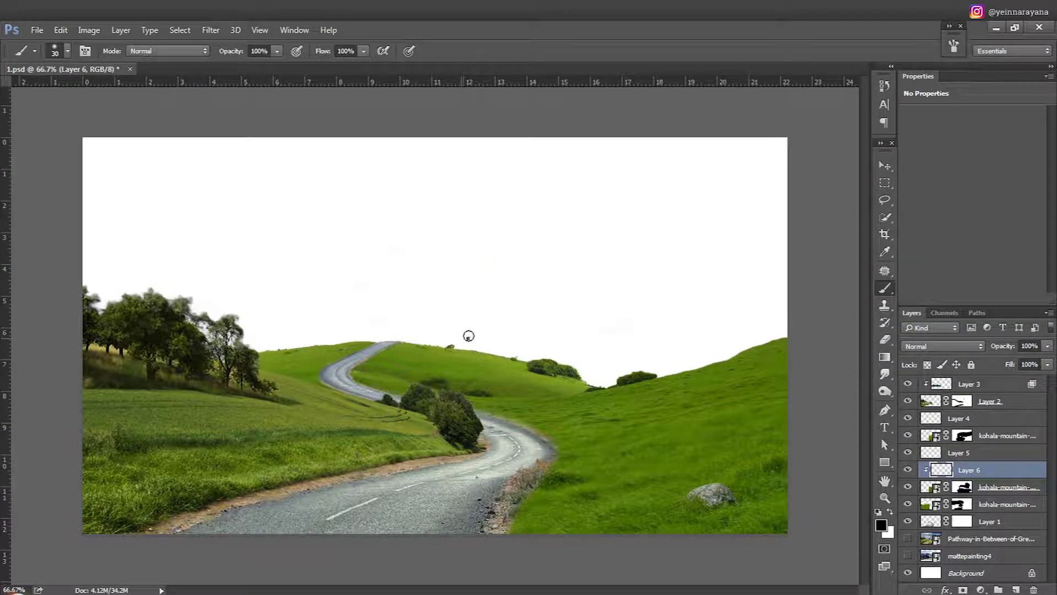
right_click(465, 333)
key(Return)
key(x)
mouse_move(435, 302)
mouse_down()
mouse_move(477, 323)
mouse_move(526, 239)
mouse_up()
Set Layer 6 to Overlay blending at 55% opacity.
click(930, 328)
click(941, 346)
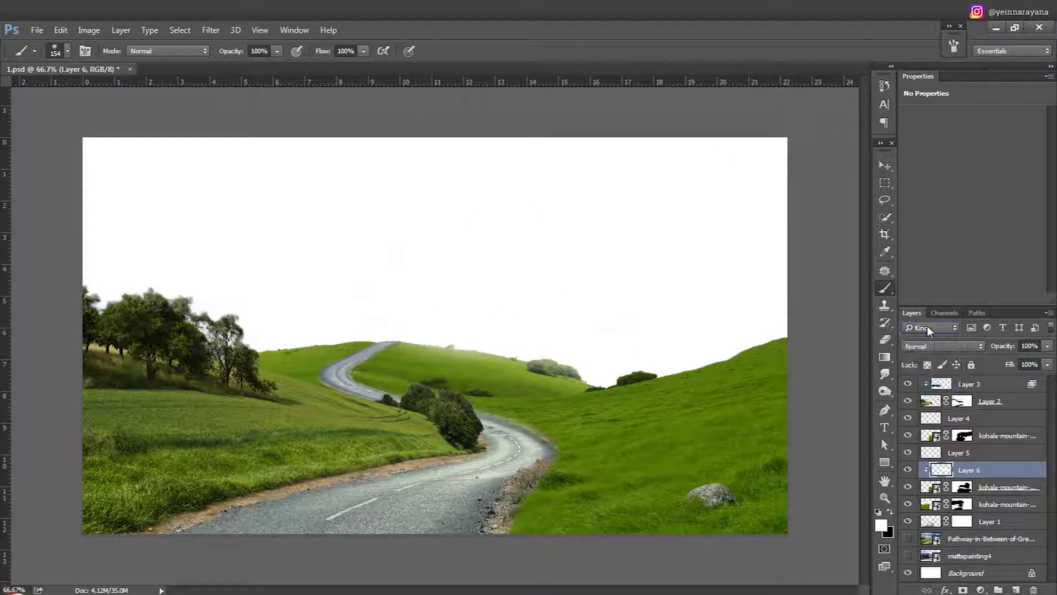
click(916, 436)
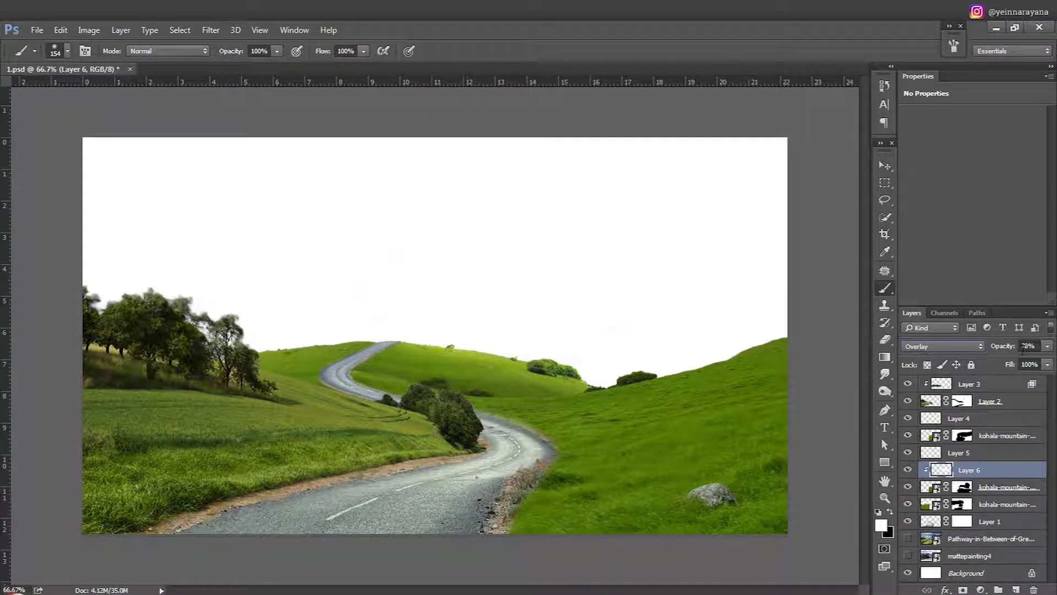
drag(999, 352, 987, 352)
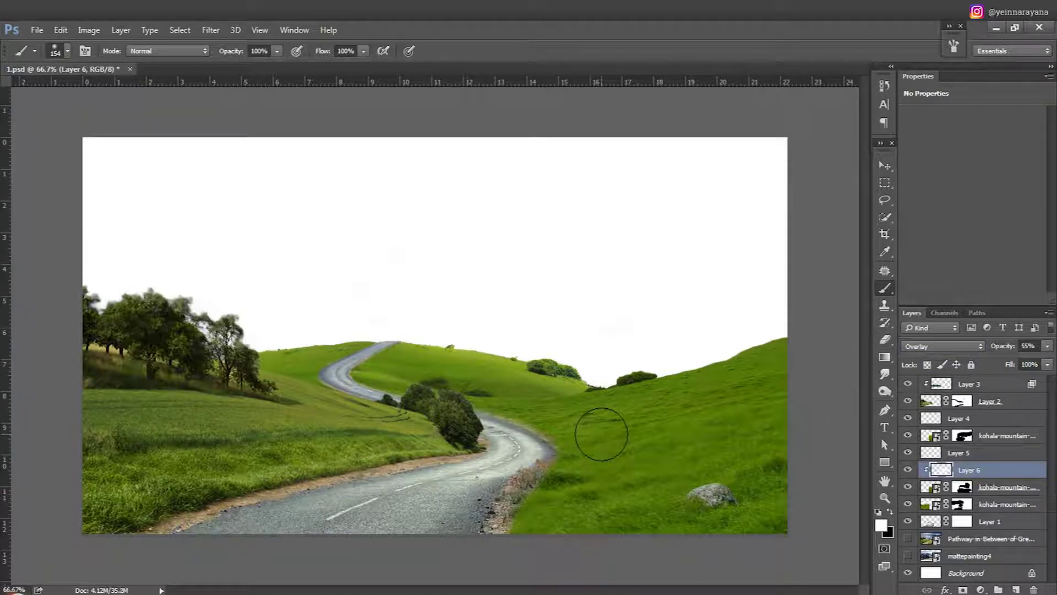
Erase excess paint, then toggle the hill layer's visibility to compare.
key(x)
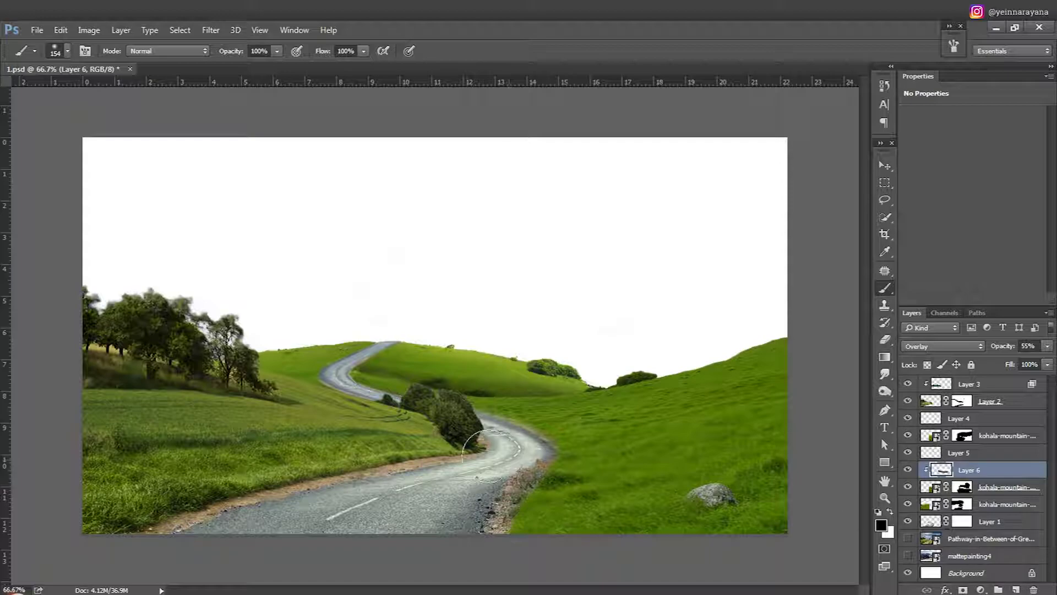
key(e)
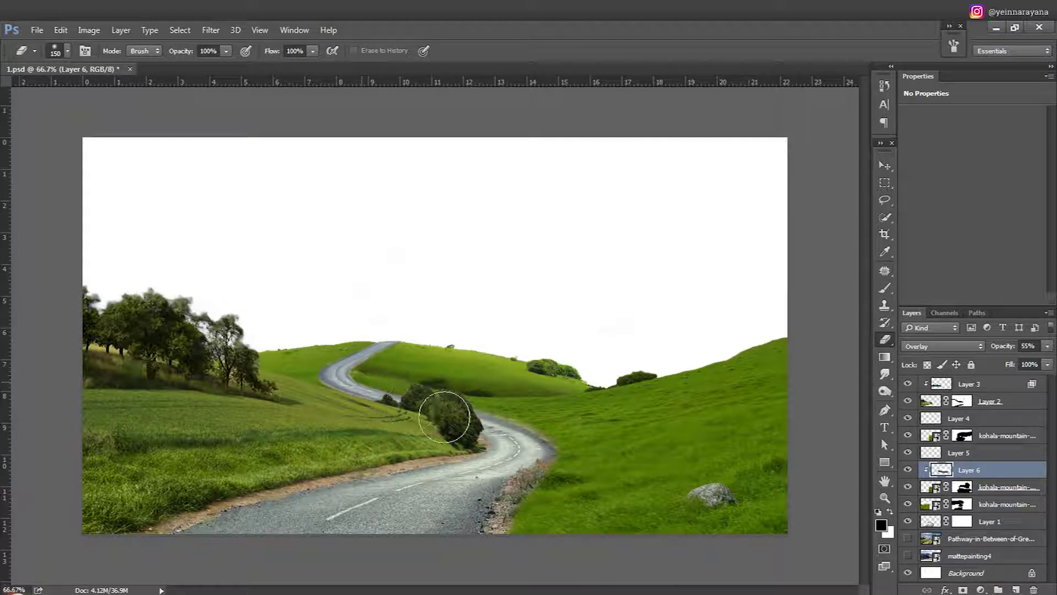
key(v)
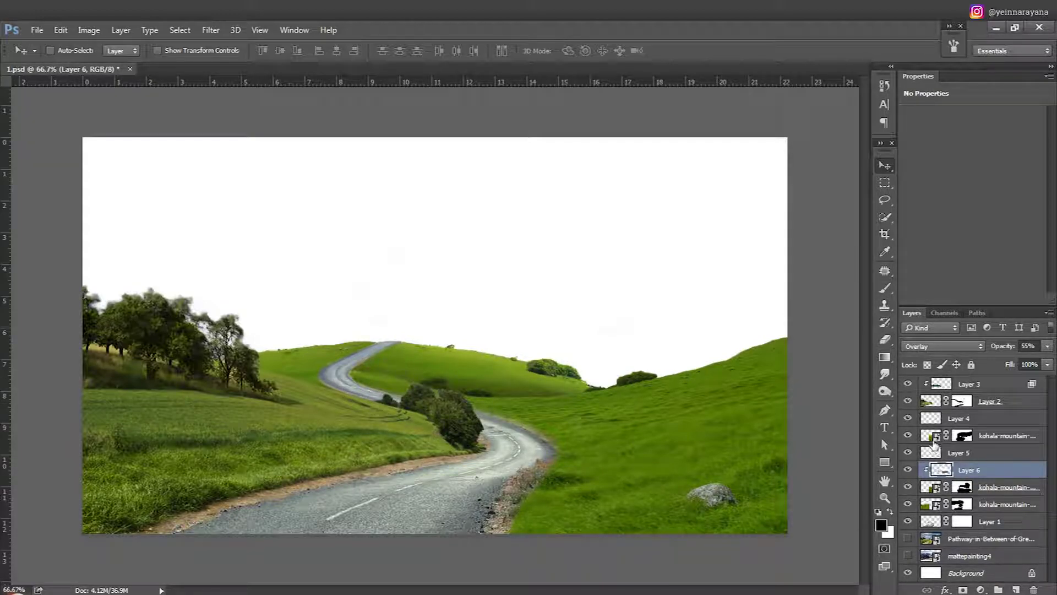
click(934, 437)
click(908, 436)
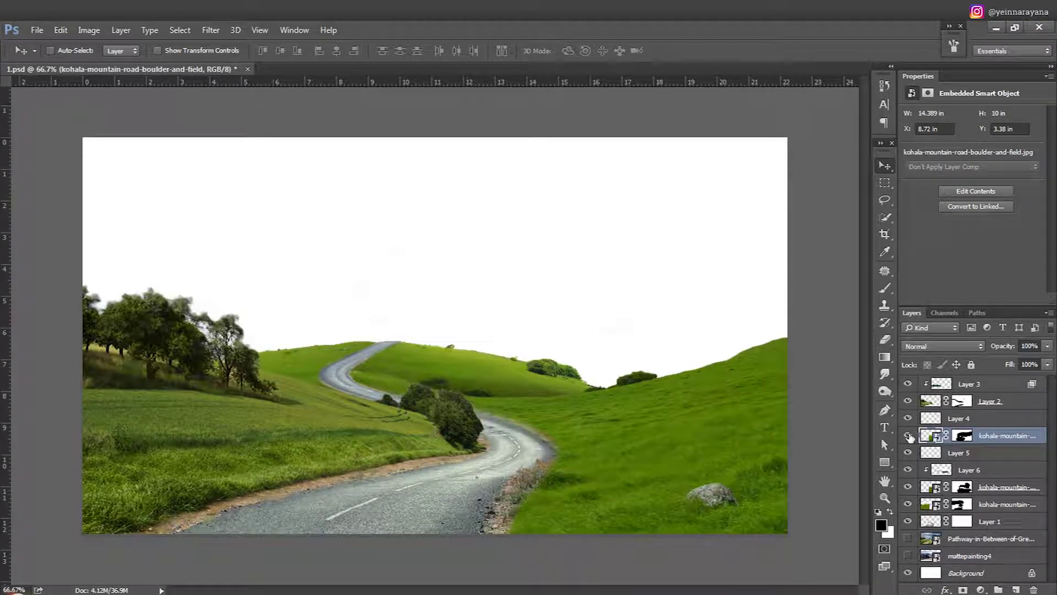
Add a new clipped Layer 7 set to Overlay blending.
key(ctrl+shift+n)
key(Return)
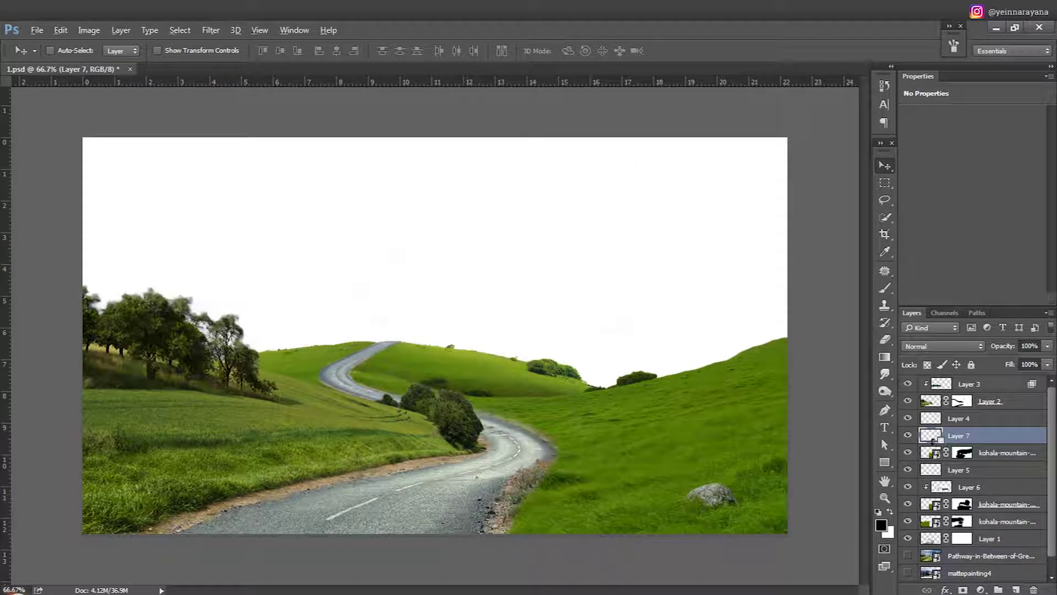
click(936, 346)
click(930, 474)
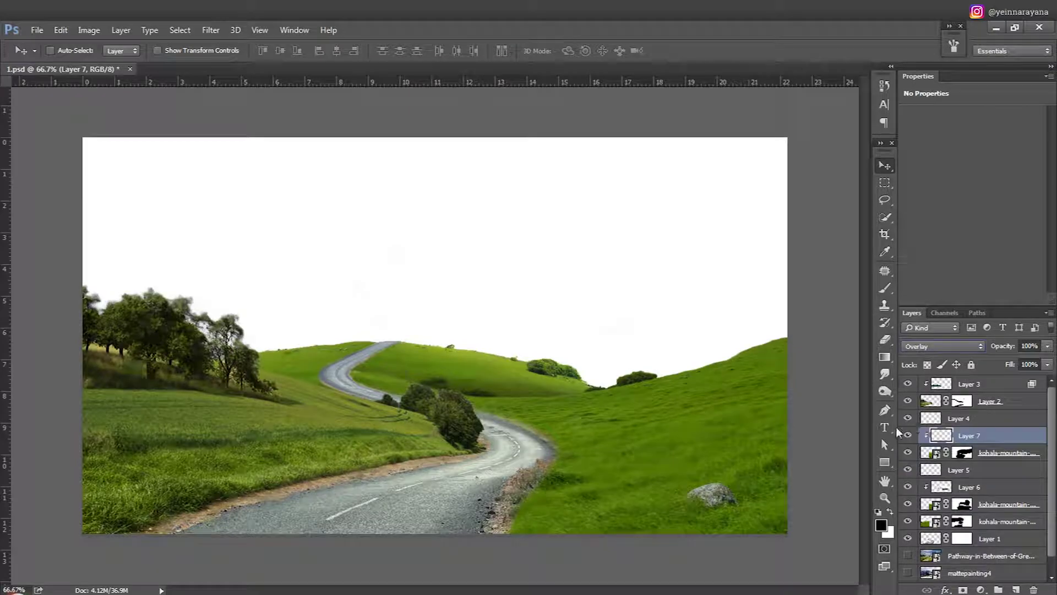
Set up a white brush at size 30 and an eraser at size 10 over the right hills.
key(b)
key(x)
scroll(606, 402, up, 1)
scroll(595, 413, up, 2)
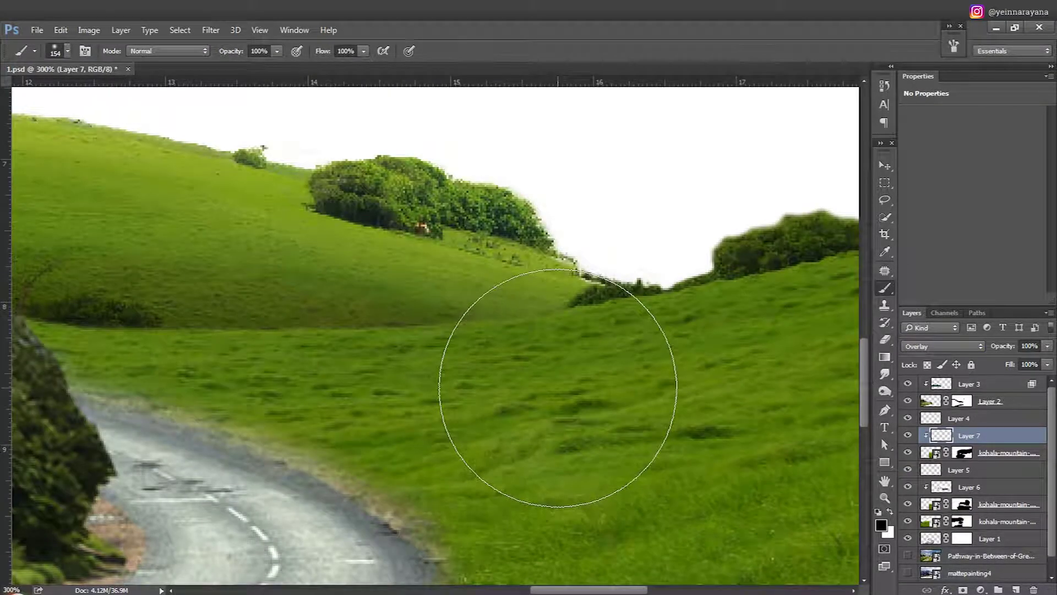
key(bracketleft)
key(bracketleft)
key(bracketleft)
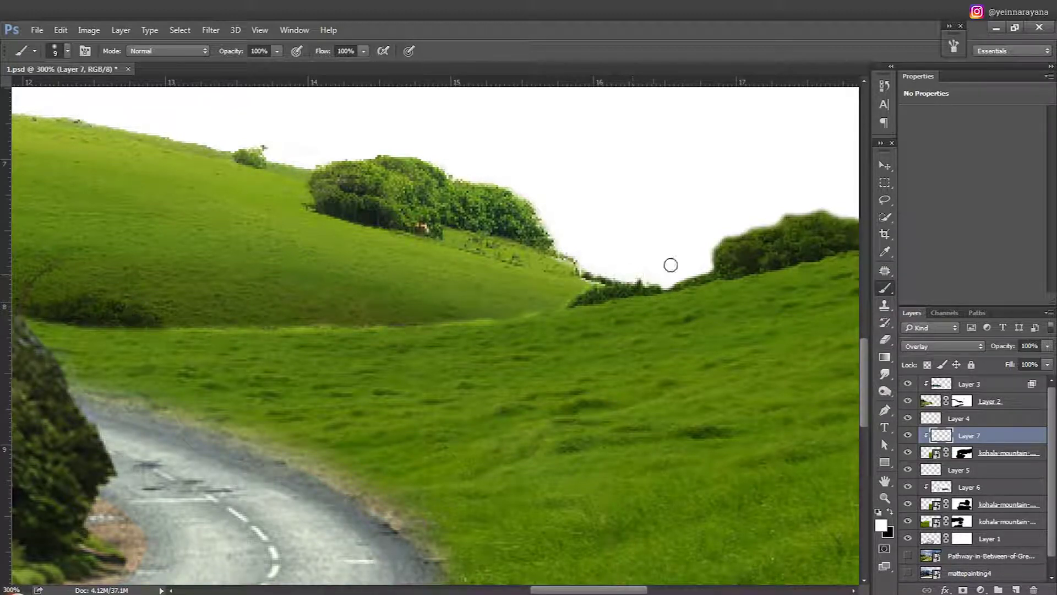
drag(671, 265, 445, 369)
key(e)
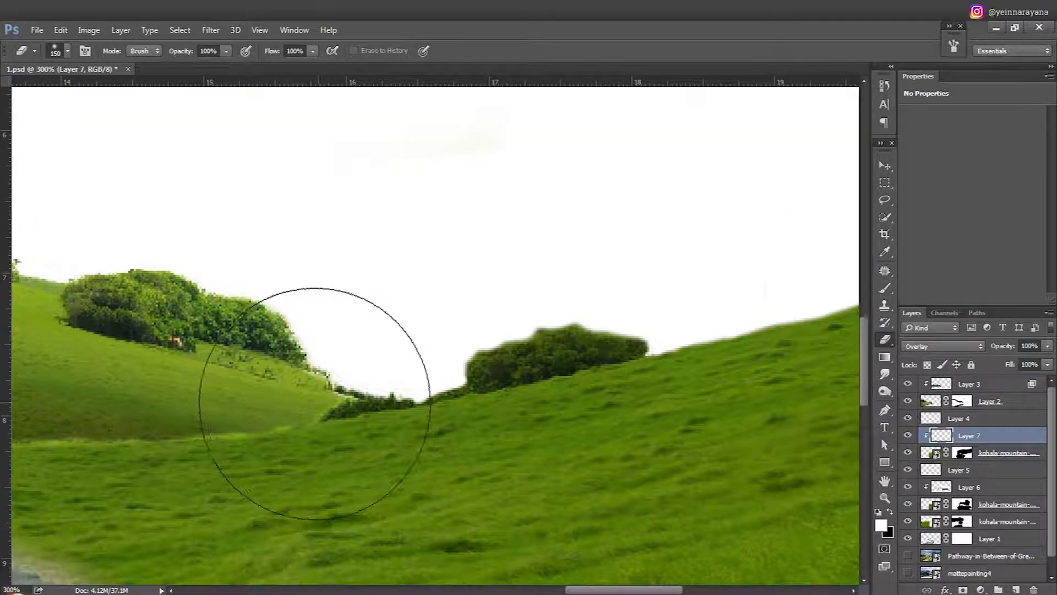
right_click(314, 389)
double_click(383, 449)
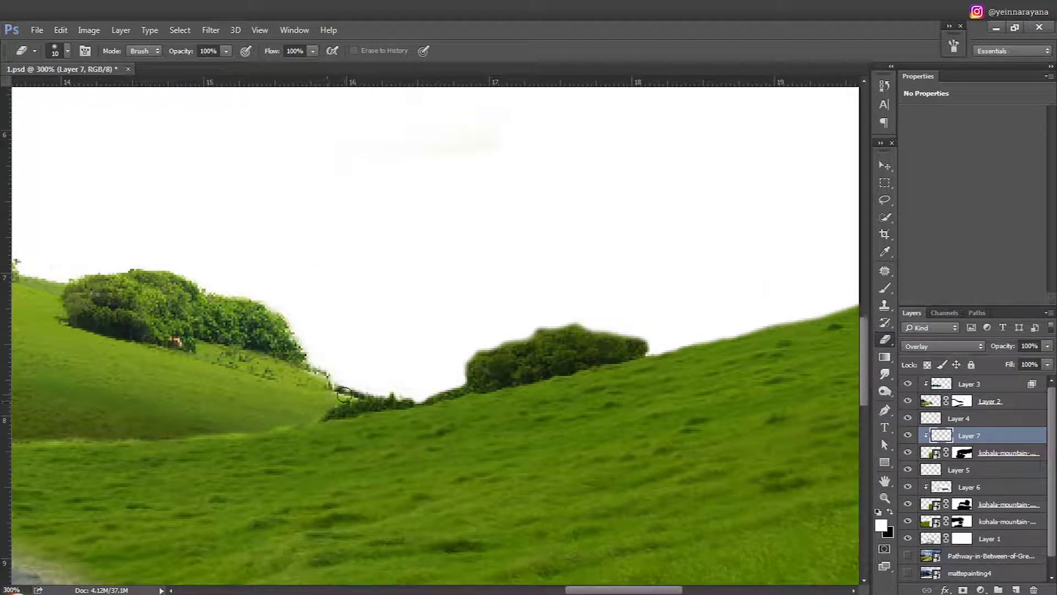
key(b)
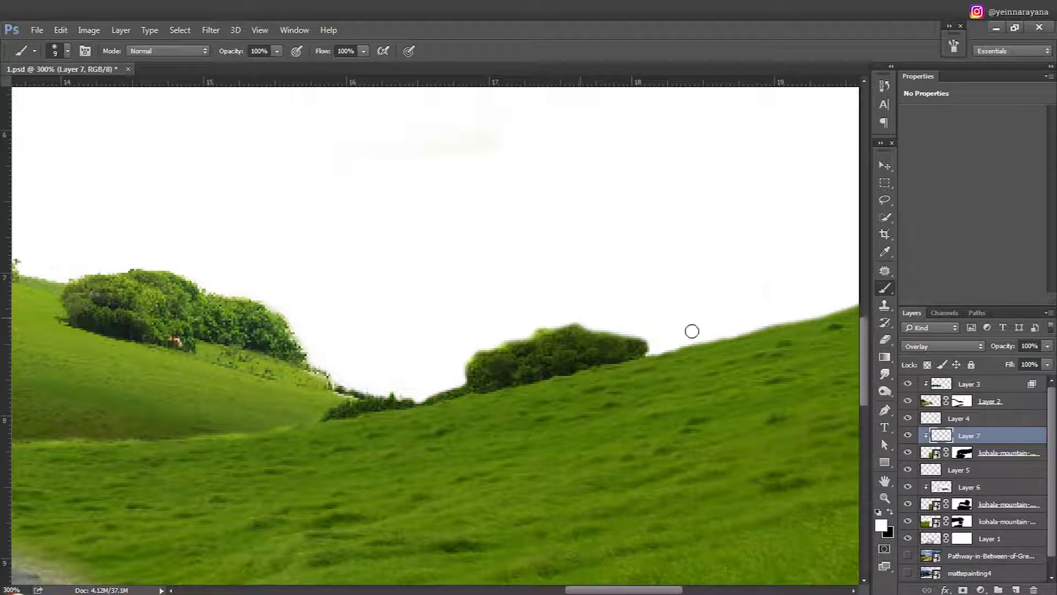
Paint and erase along the right hill's skyline edge, then zoom out to the whole composite.
drag(706, 333, 529, 381)
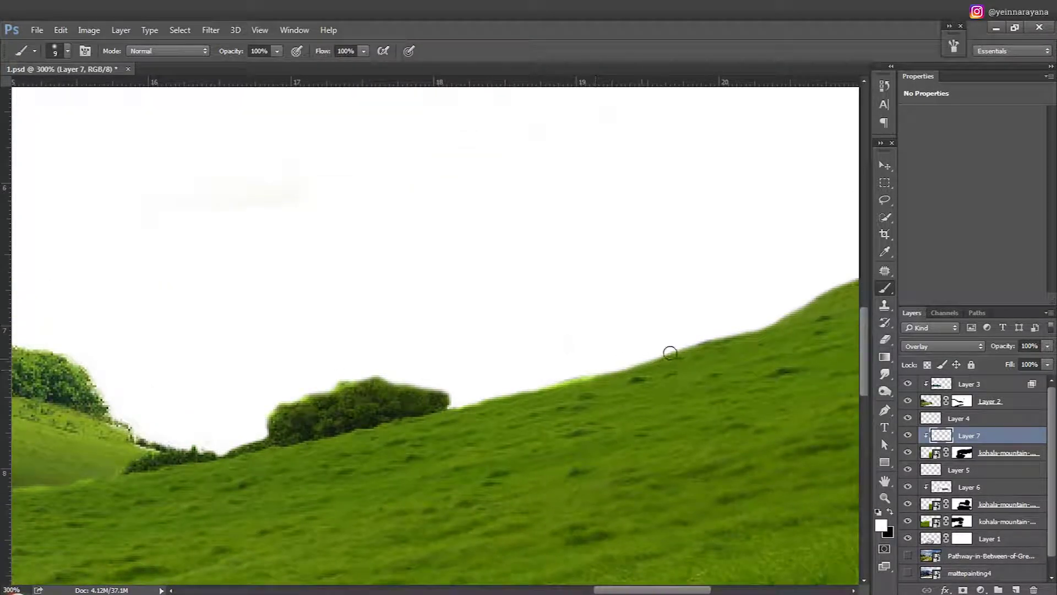
key(e)
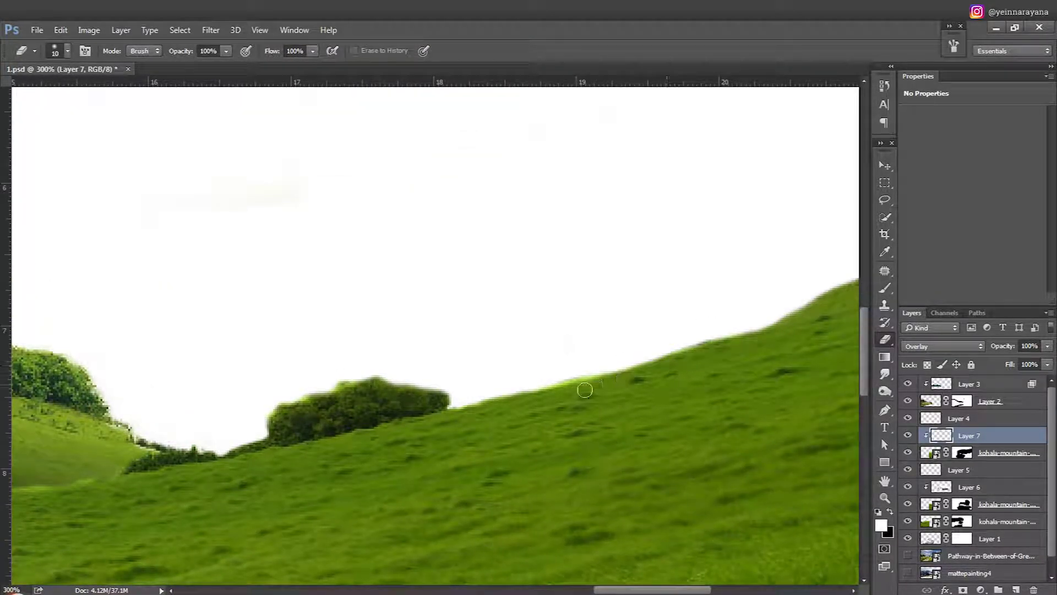
key(b)
mouse_move(747, 337)
mouse_down()
mouse_move(779, 317)
mouse_move(638, 345)
mouse_move(663, 342)
mouse_up()
key(e)
key(b)
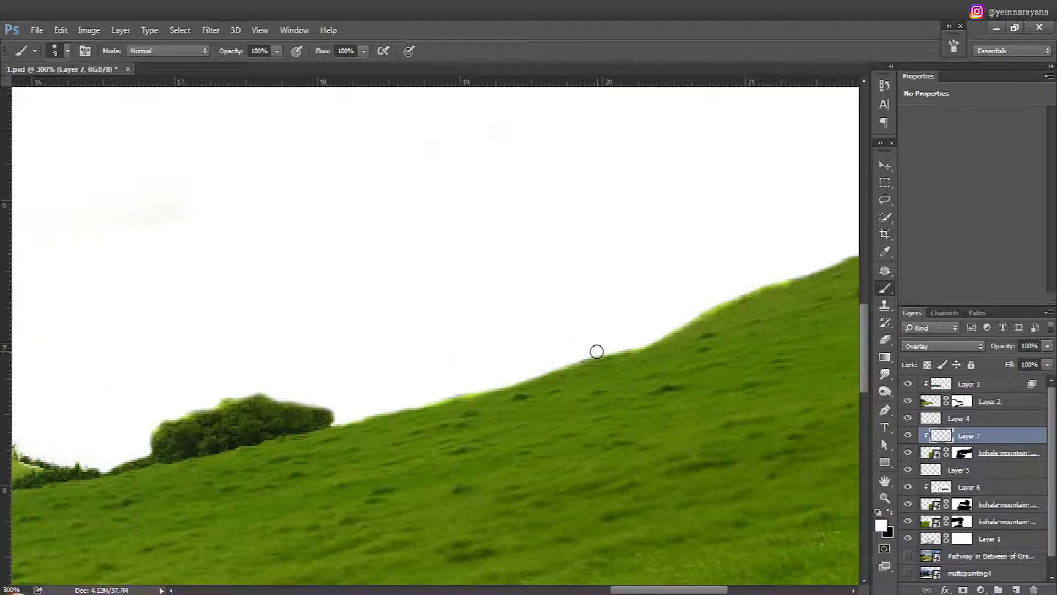
key(e)
drag(839, 286, 654, 327)
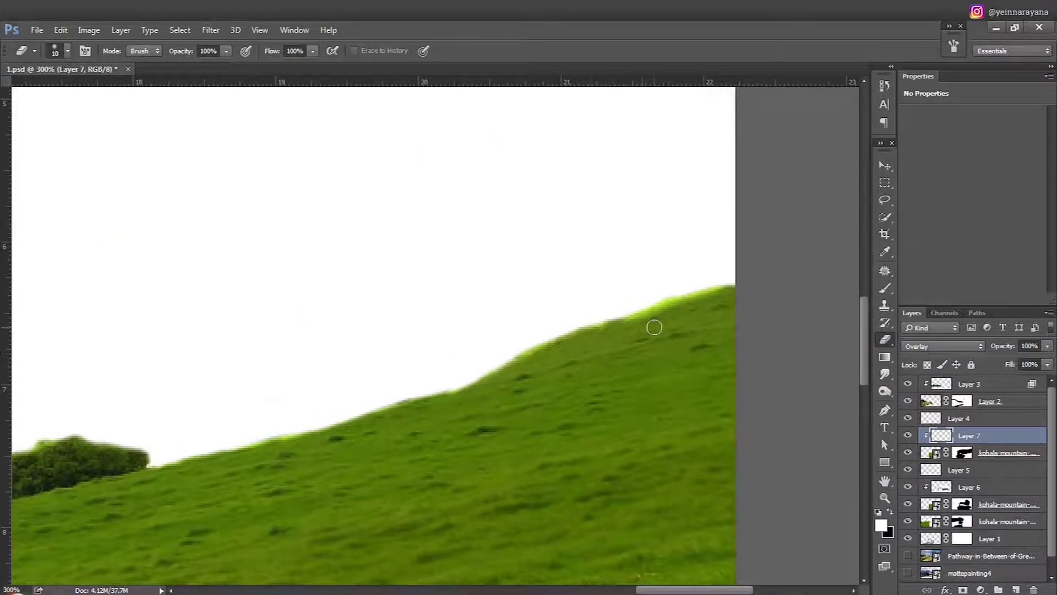
key(v)
key(ctrl+minus)
key(ctrl+minus)
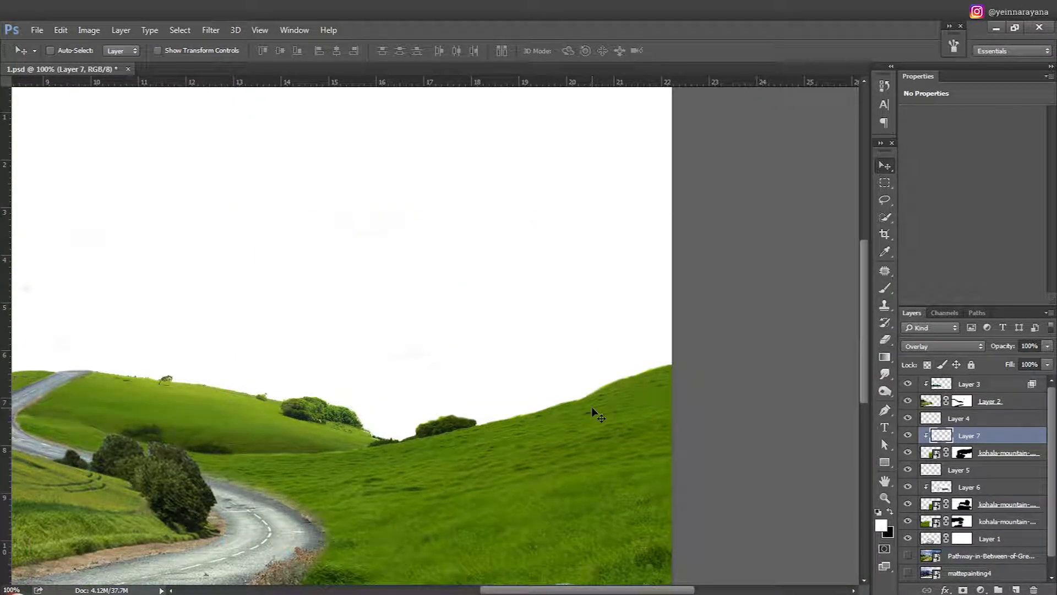
key(ctrl+minus)
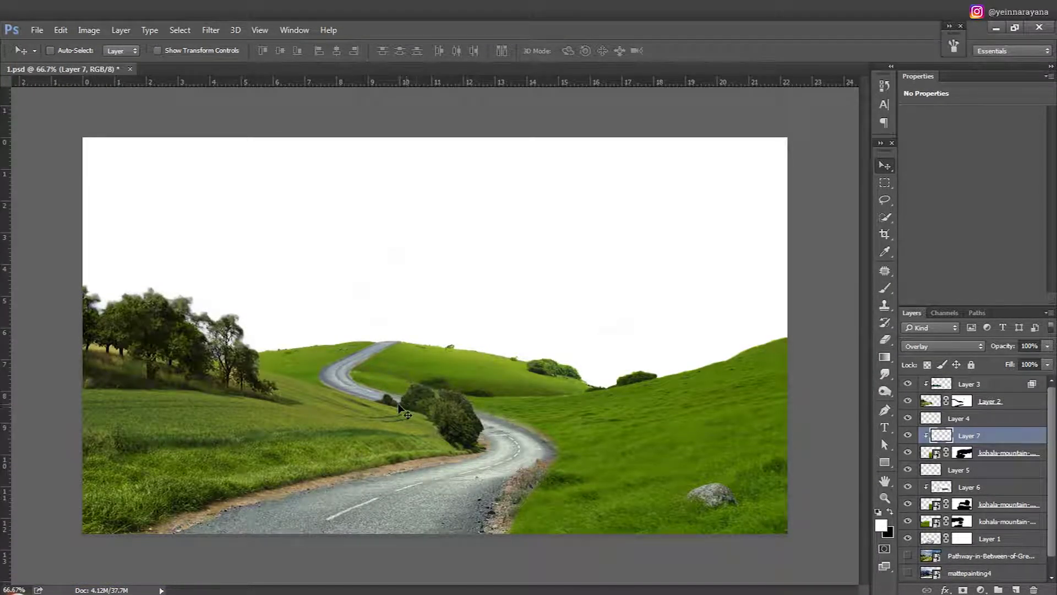
Paint on the Kohala hill layer's mask along the road's grassy edges, then zoom out to fit.
key(ctrl+plus)
key(ctrl+plus)
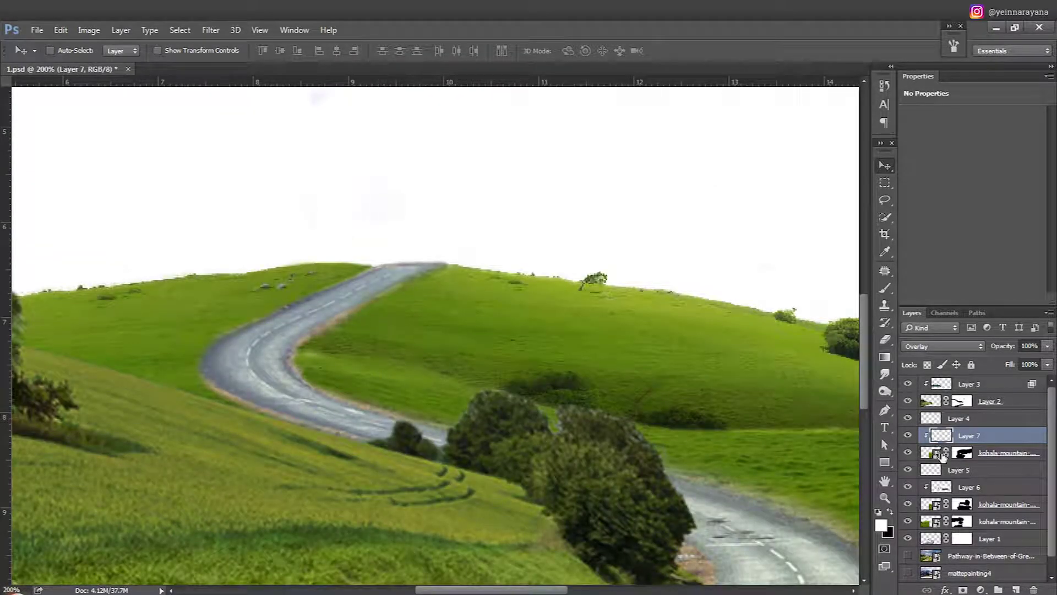
click(960, 453)
key(b)
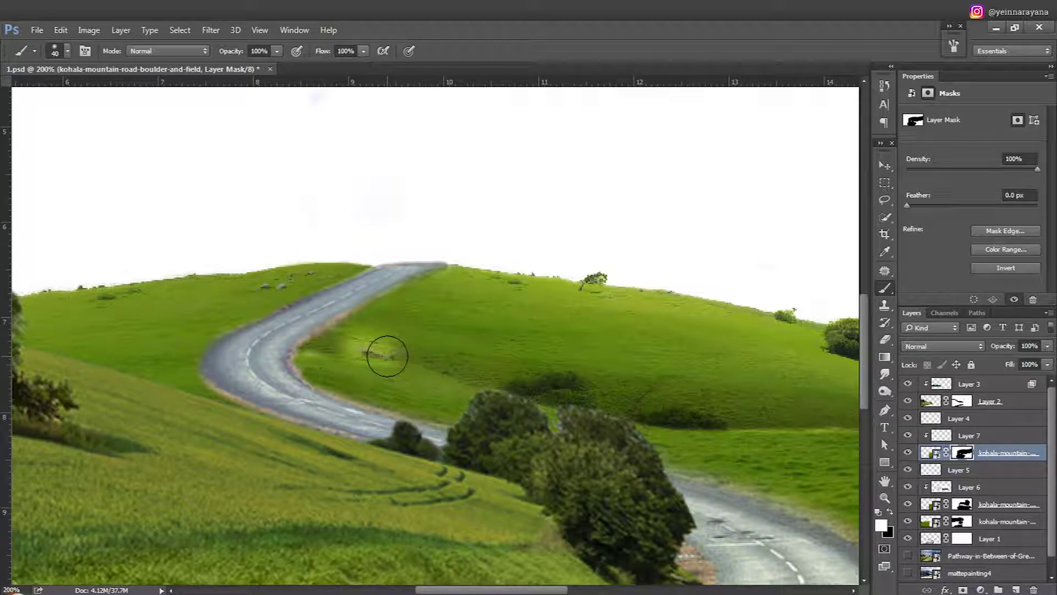
click(387, 356)
key(v)
key(ctrl+minus)
drag(297, 407, 395, 355)
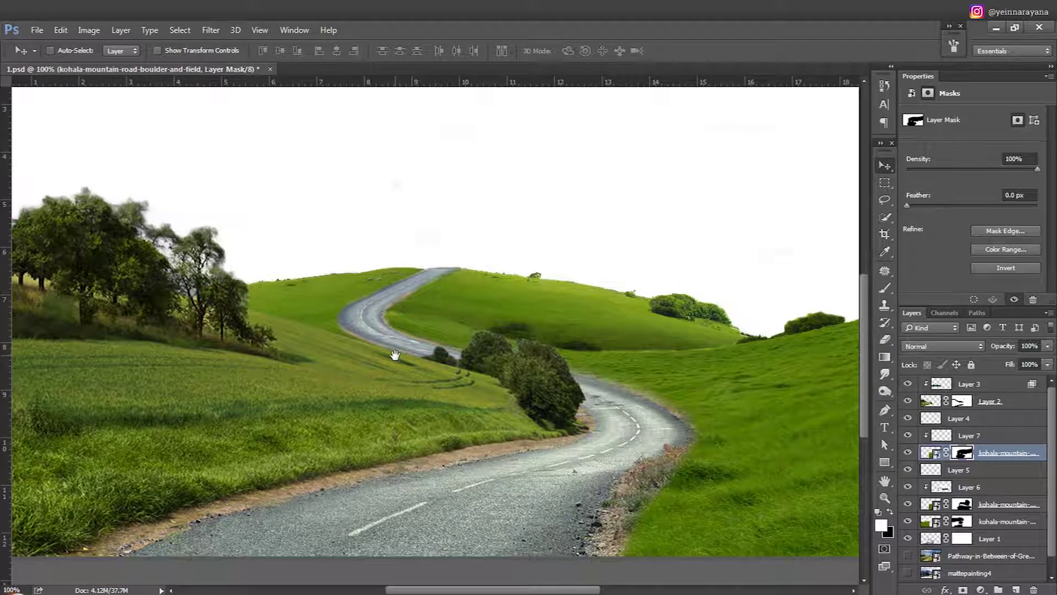
key(b)
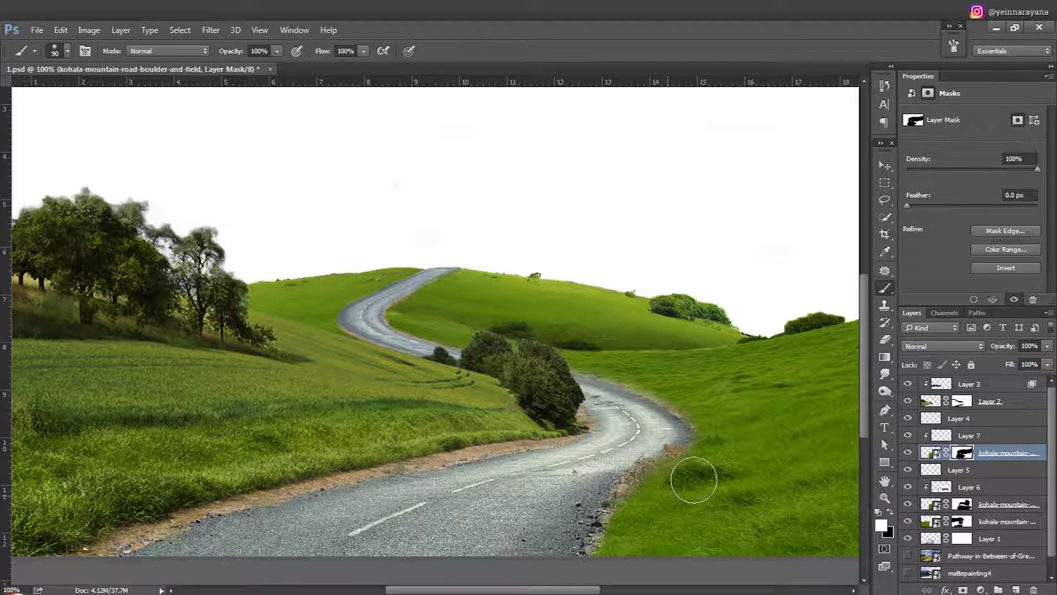
key(v)
drag(405, 489, 555, 489)
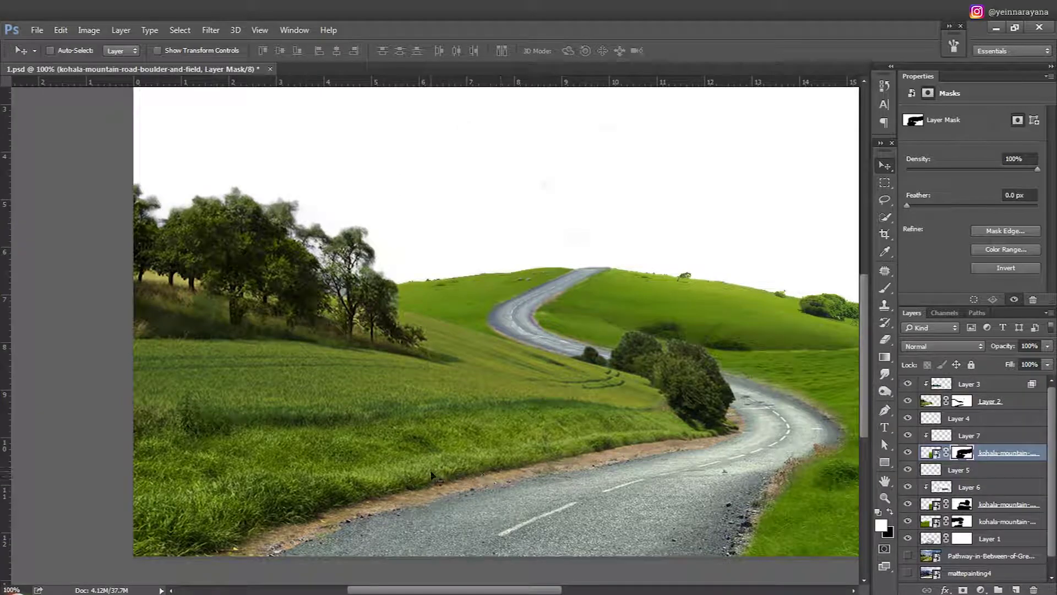
key(ctrl+minus)
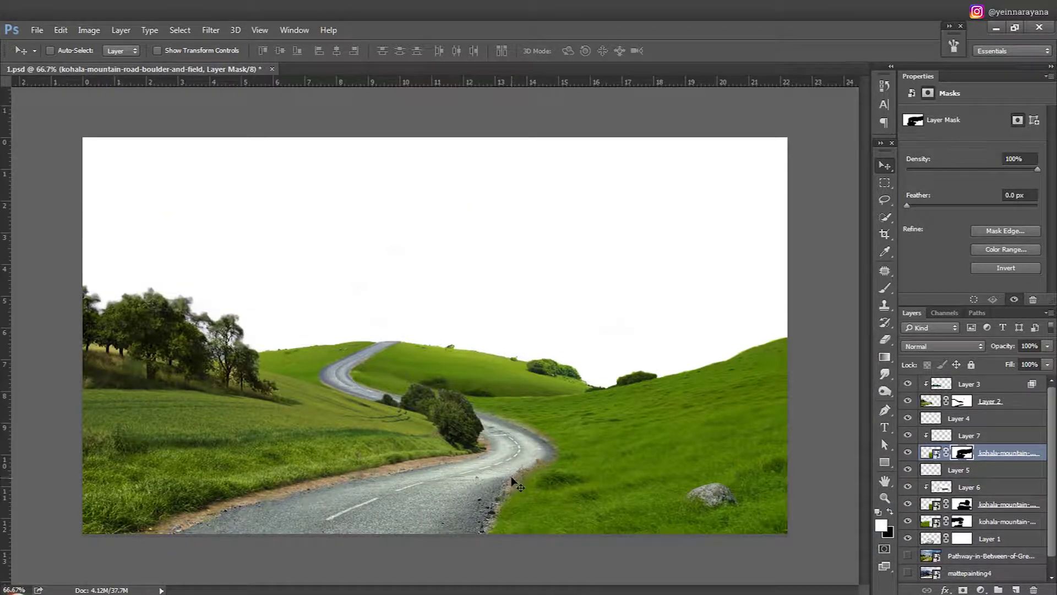
key(ctrl+minus)
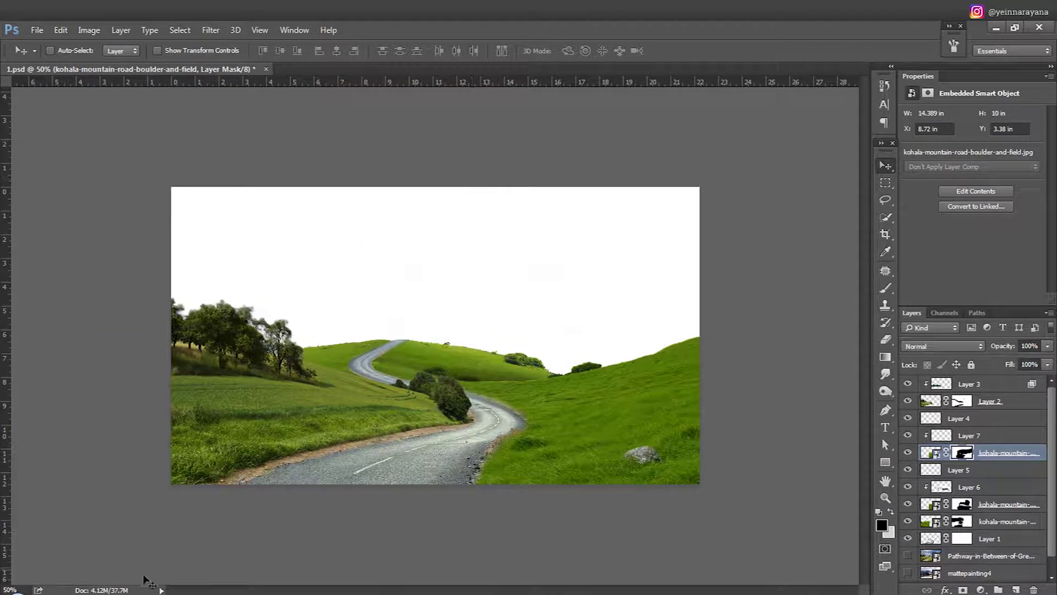
Place the field-barn-795141_1920 photo, scale it down, and move its layer to the top.
click(145, 581)
drag(566, 118, 468, 325)
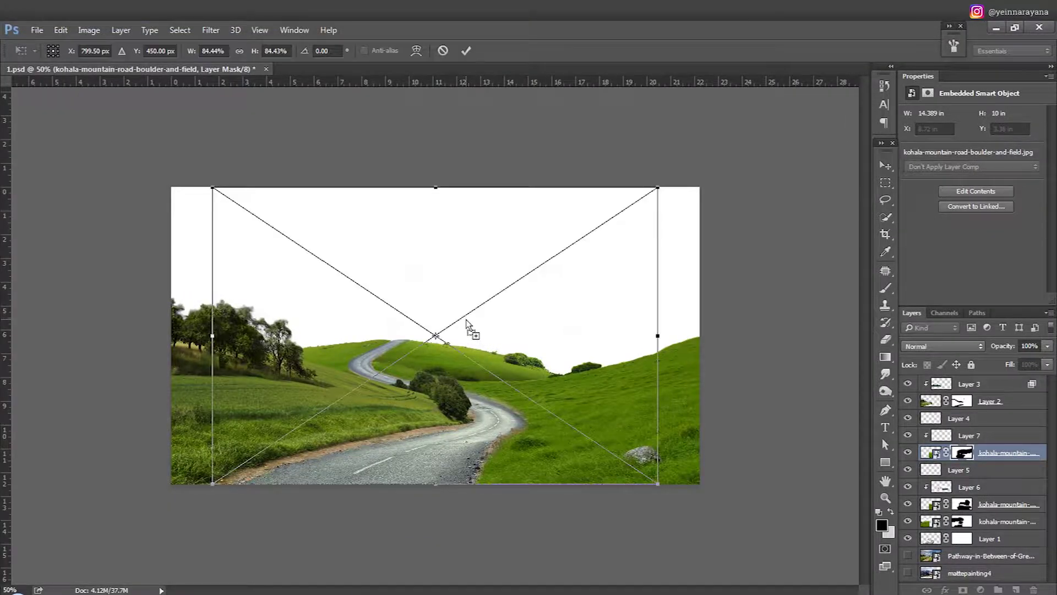
drag(658, 484, 545, 413)
key(Return)
drag(969, 452, 937, 381)
Shrink the barn photo further and warp its grass up into a domed hill.
key(ctrl+t)
drag(547, 261, 472, 311)
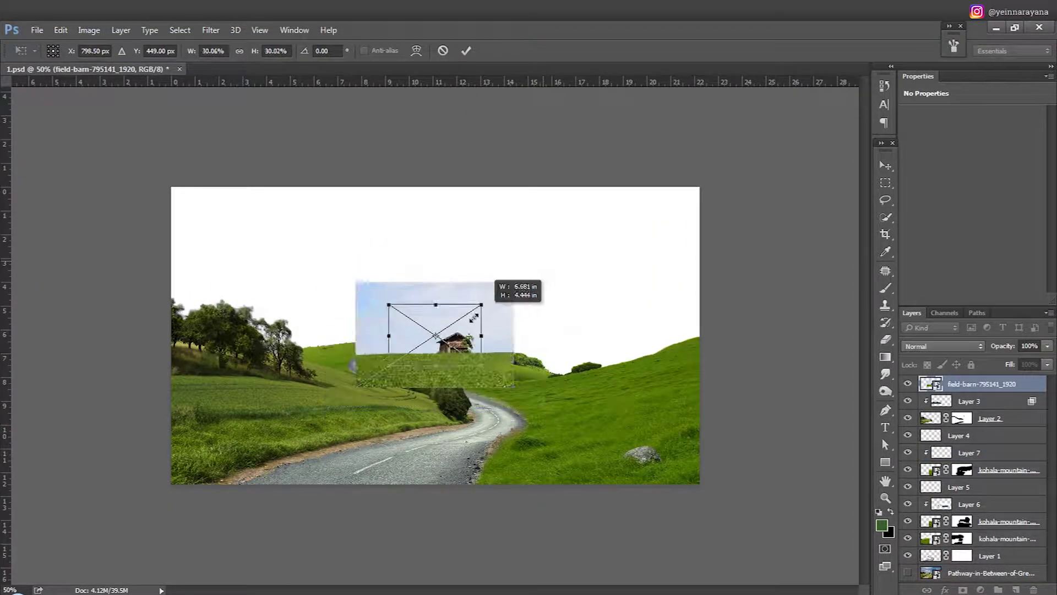
key(Return)
key(ctrl+t)
right_click(441, 346)
click(503, 452)
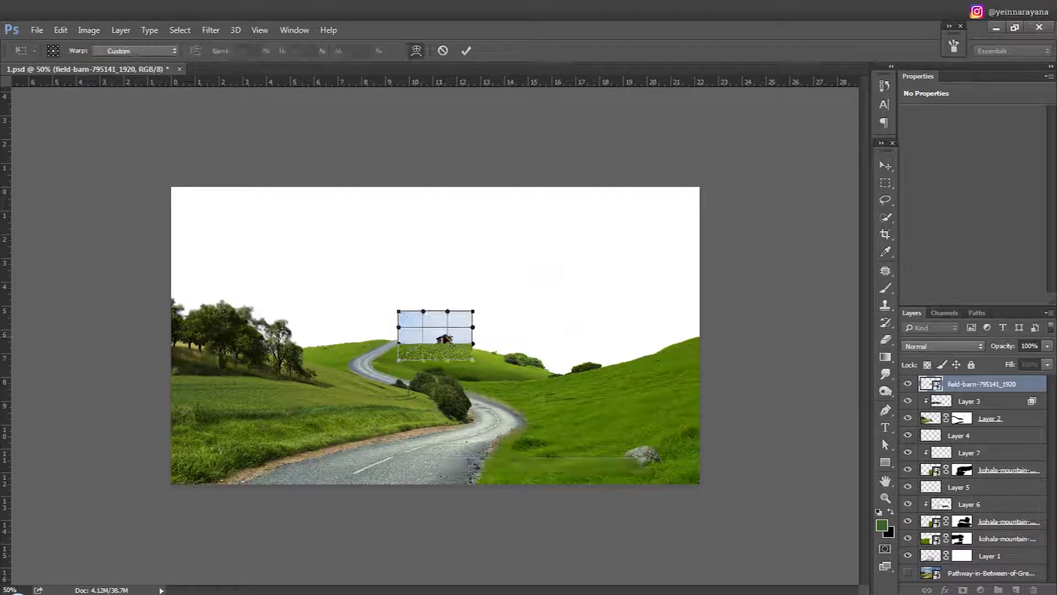
key(ctrl+plus)
key(ctrl+plus)
key(ctrl+plus)
key(ctrl+plus)
drag(384, 376, 323, 366)
drag(508, 380, 507, 369)
drag(354, 258, 354, 238)
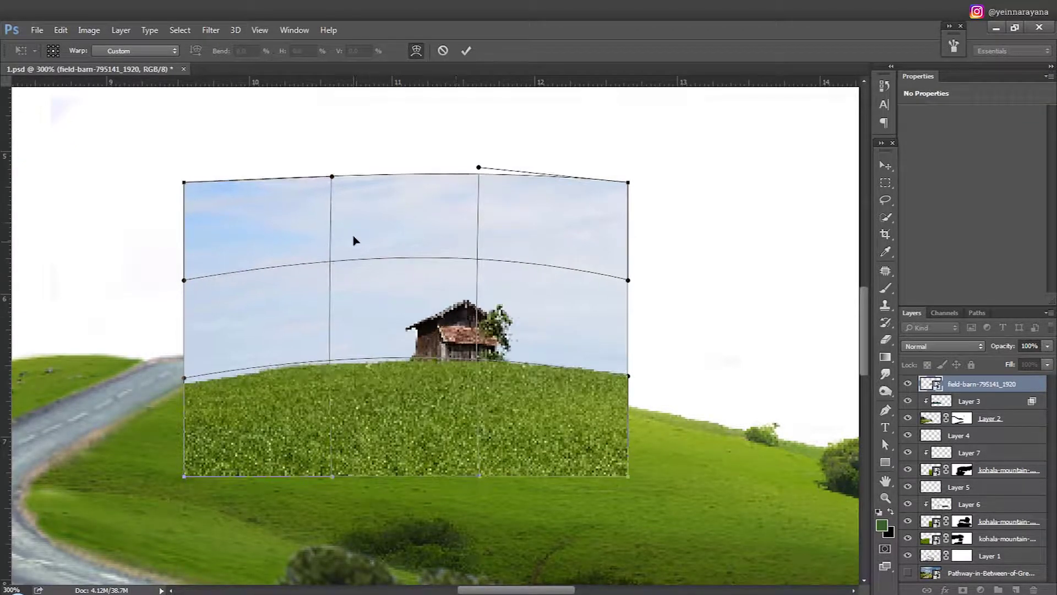
key(Return)
Shrink and tilt the barn photo about 9° onto the right hill, then add a layer mask.
key(ctrl+t)
mouse_move(627, 182)
mouse_down()
mouse_move(532, 234)
mouse_move(542, 280)
mouse_up()
mouse_move(481, 319)
mouse_down()
mouse_move(654, 365)
mouse_move(687, 433)
mouse_up()
key(Return)
key(ctrl+t)
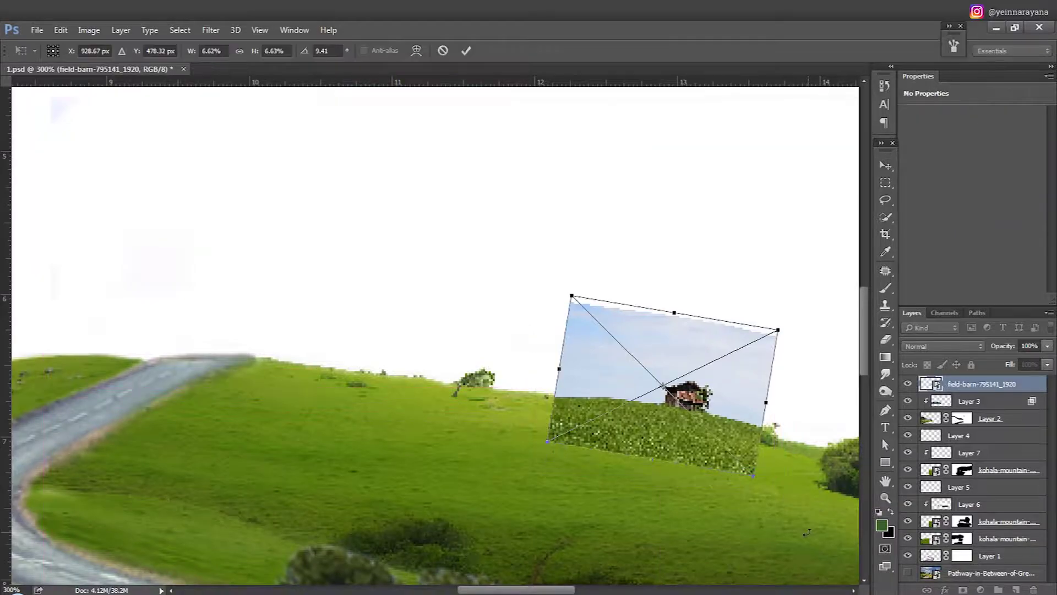
key(Return)
click(963, 589)
Mask out the barn photo's grass patch and nudge the barn left and down.
key(b)
mouse_move(578, 447)
mouse_down()
mouse_move(675, 460)
mouse_move(584, 429)
mouse_move(660, 429)
mouse_up()
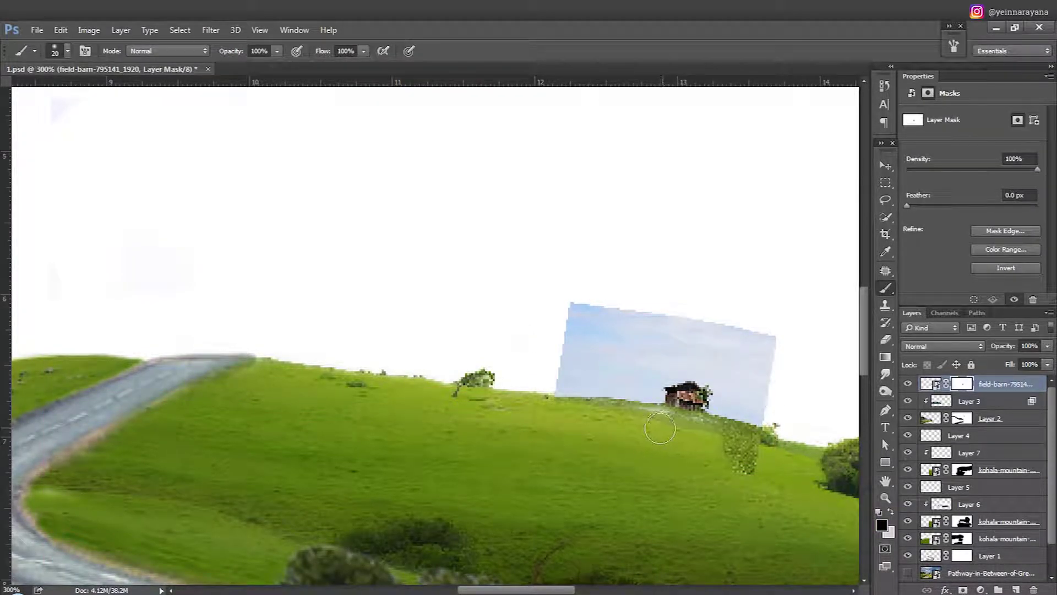
key(v)
click(930, 384)
drag(752, 388, 737, 396)
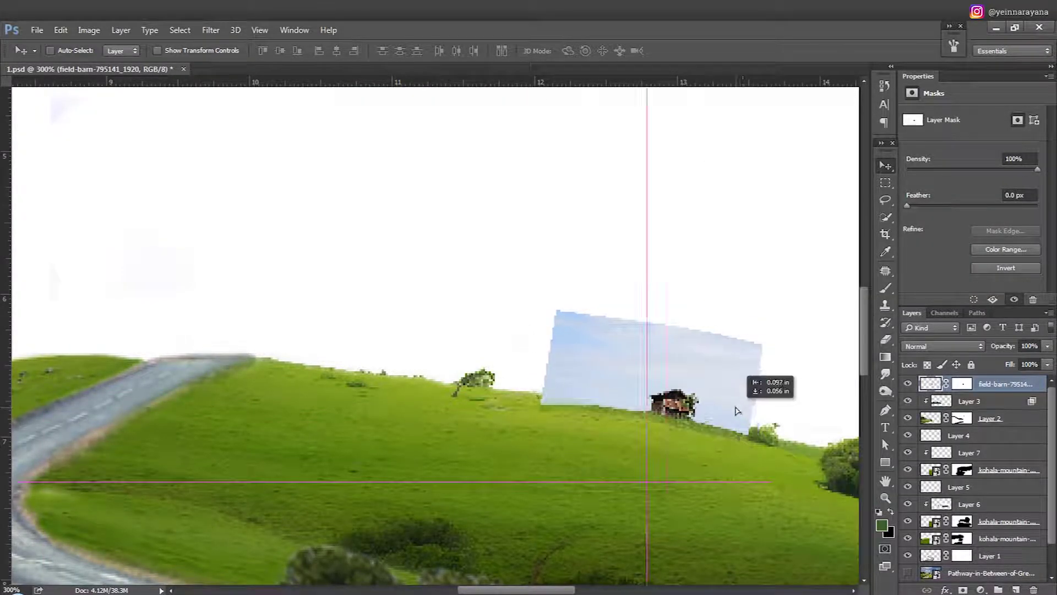
Quick-select the sky around the barn and paint it out on the mask.
key(w)
drag(627, 340, 556, 430)
click(962, 383)
key(b)
mouse_move(550, 479)
mouse_down()
mouse_move(628, 338)
mouse_move(711, 354)
mouse_up()
key(ctrl+d)
Nudge the barn into place, zoom out to the full composite, and select Layer 3.
drag(704, 398, 684, 428)
key(v)
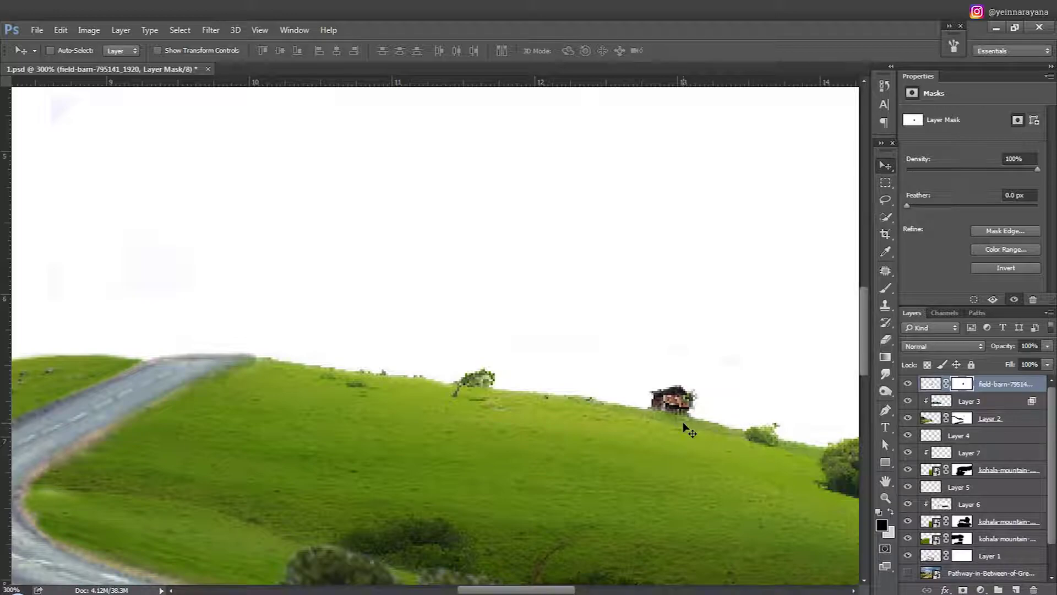
key(ctrl+0)
key(ctrl+2)
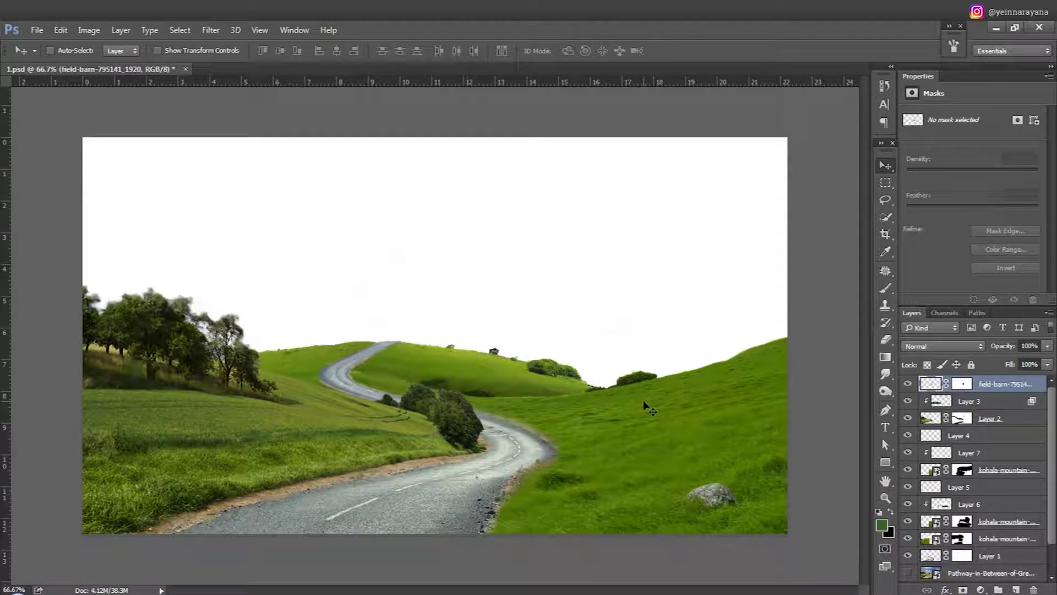
click(936, 402)
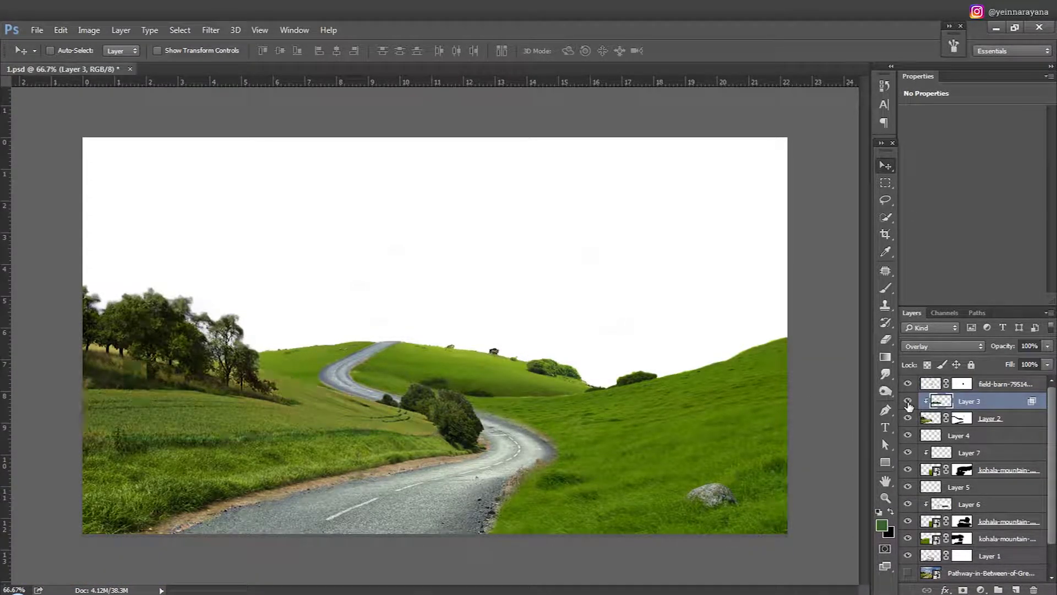
Shift Layer 3's hue to -32 with Hue/Saturation.
key(ctrl+u)
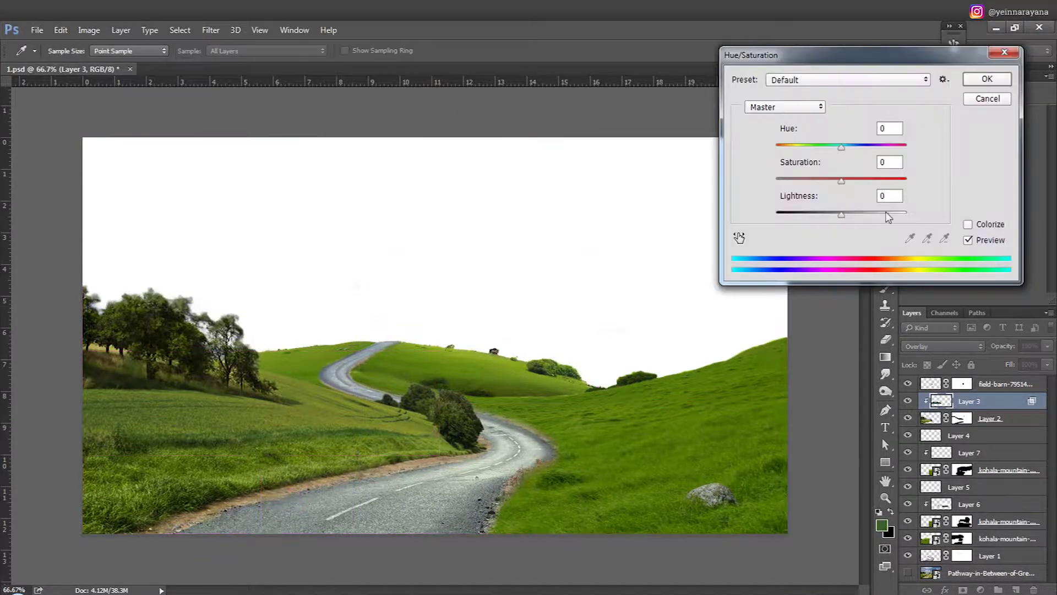
mouse_move(877, 152)
mouse_down()
mouse_move(822, 152)
mouse_move(842, 158)
mouse_up()
key(Return)
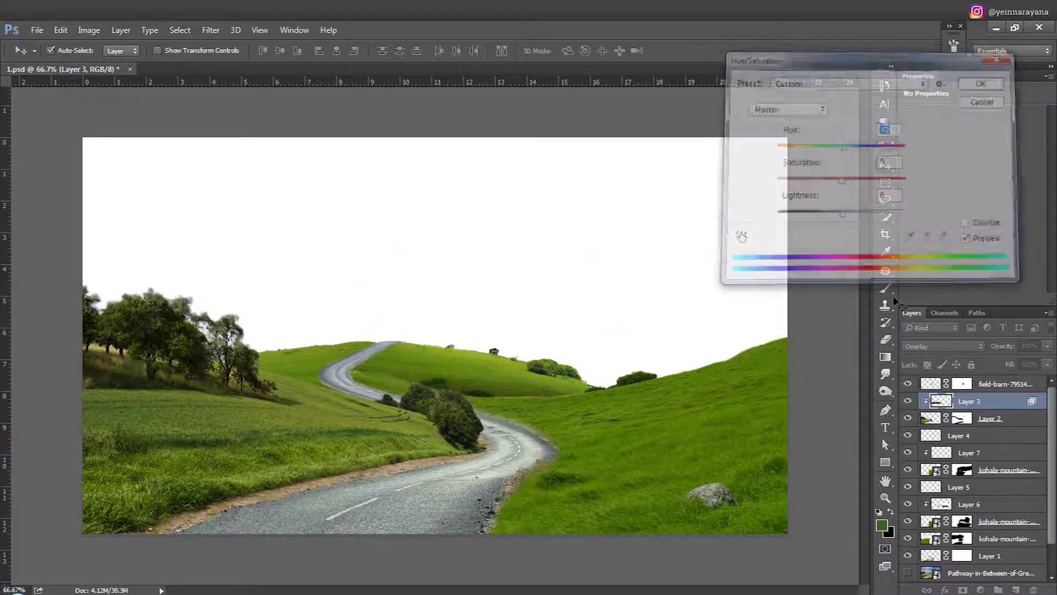
Duplicate Layer 3 and give the copy a green Color Overlay layer style.
key(ctrl+j)
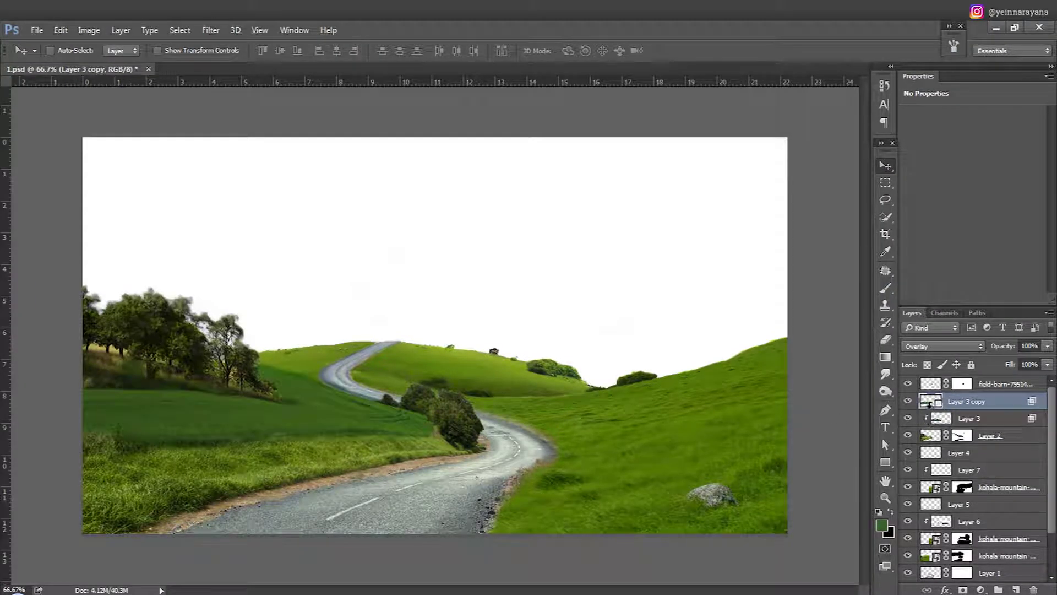
double_click(926, 404)
click(549, 302)
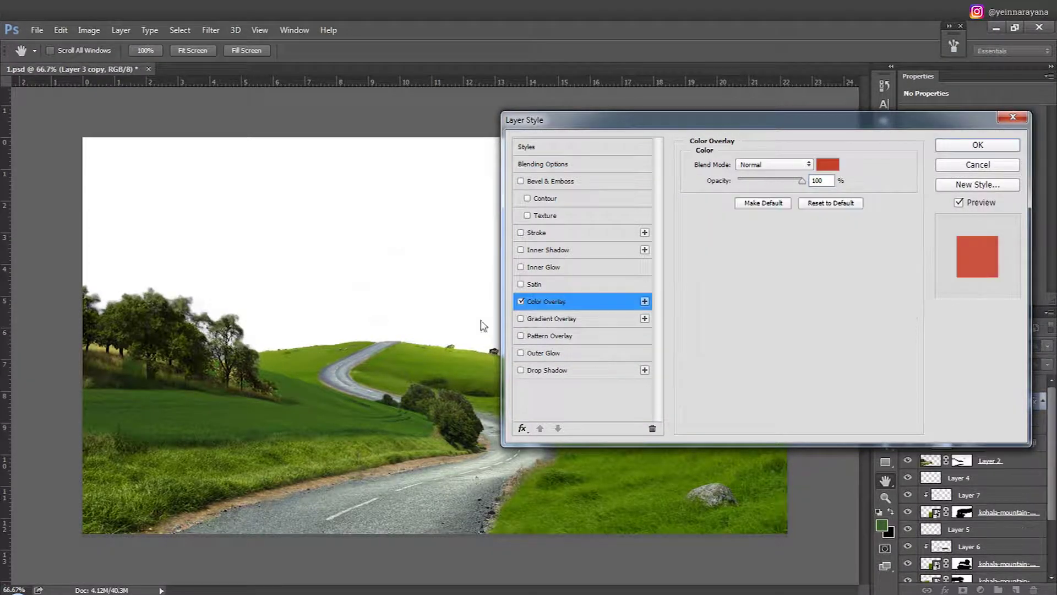
click(758, 169)
click(960, 165)
click(769, 168)
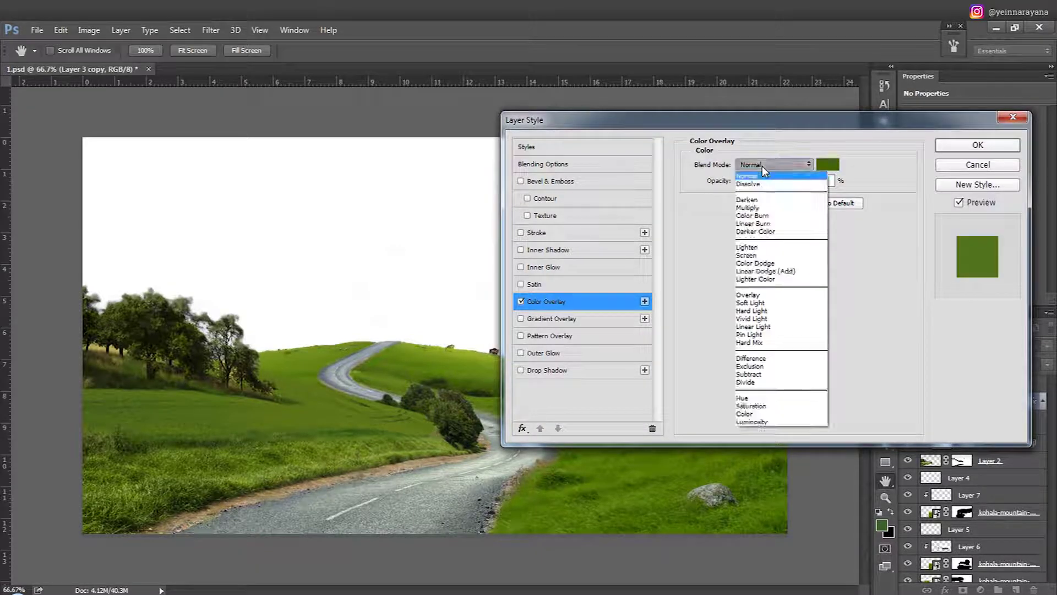
click(979, 147)
Keep Layer 3 in Normal blending and set Layer 3 copy to Overlay.
key(b)
click(942, 346)
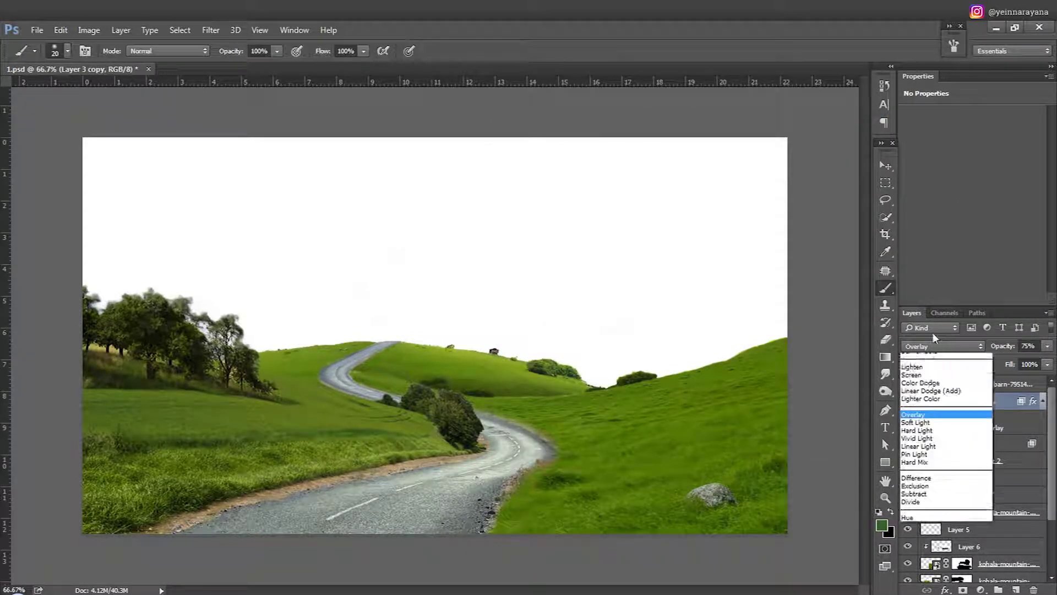
click(951, 449)
click(943, 346)
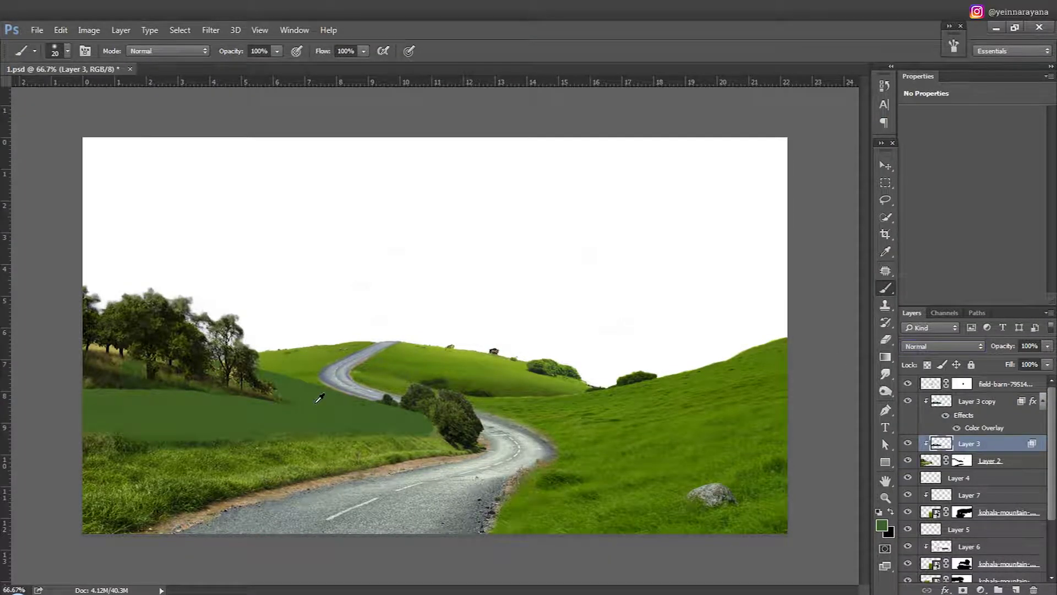
click(971, 403)
click(942, 345)
click(925, 373)
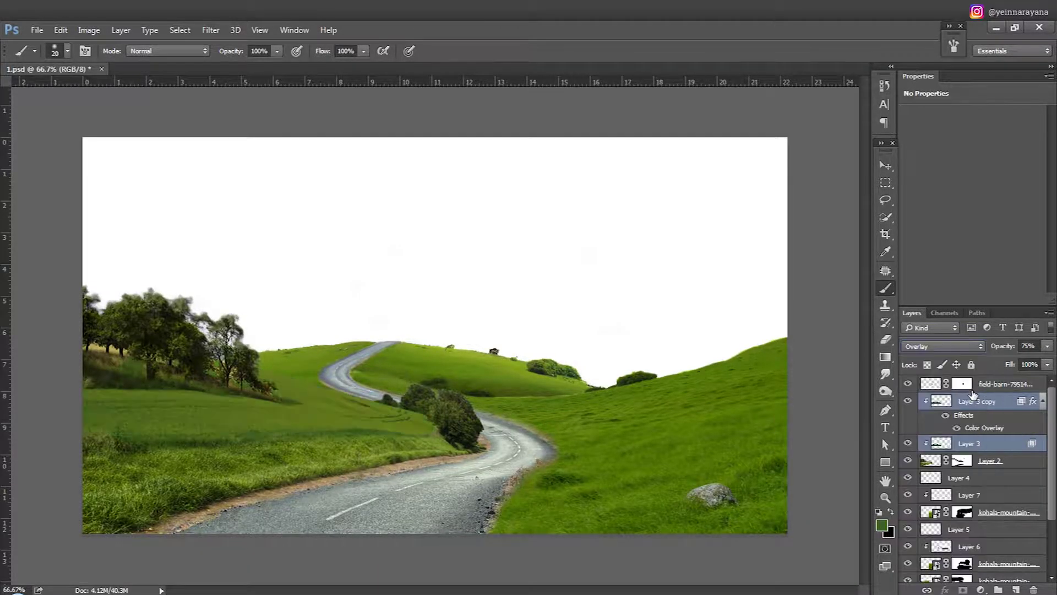
Make Layer 2 the active layer after checking Layer 3 and Layer 3 copy.
scroll(438, 437, up, 2)
scroll(438, 437, up, 2)
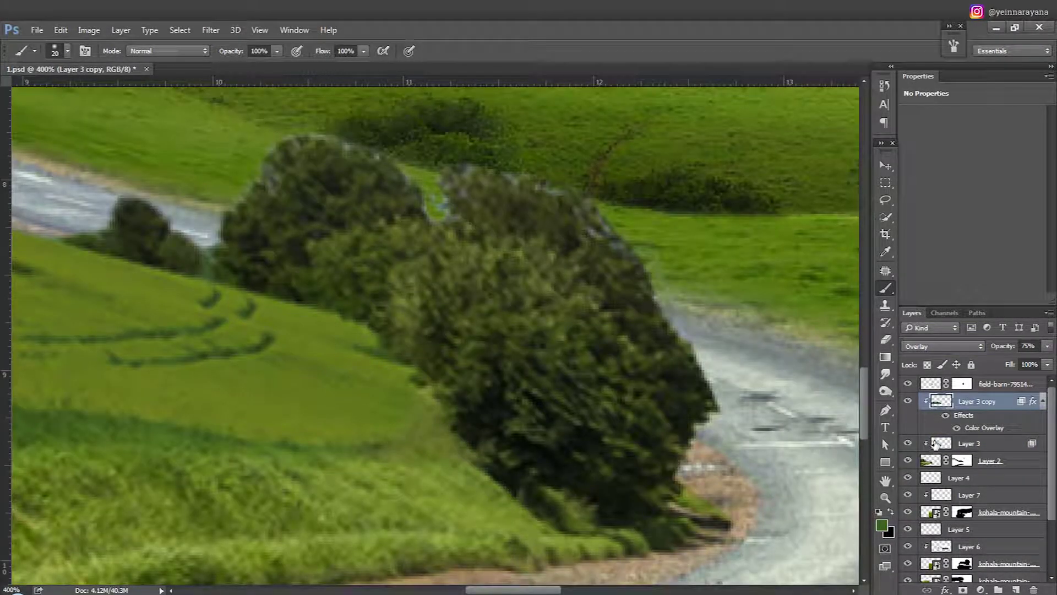
click(934, 445)
scroll(430, 432, down, 5)
scroll(443, 424, up, 4)
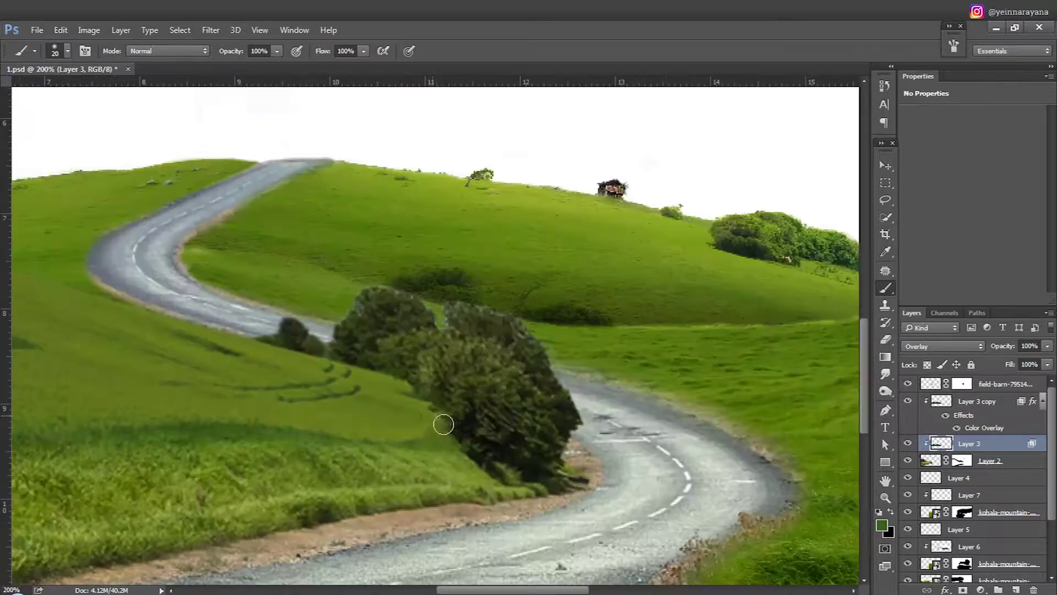
click(929, 401)
key(v)
scroll(406, 428, down, 2)
scroll(412, 363, up, 1)
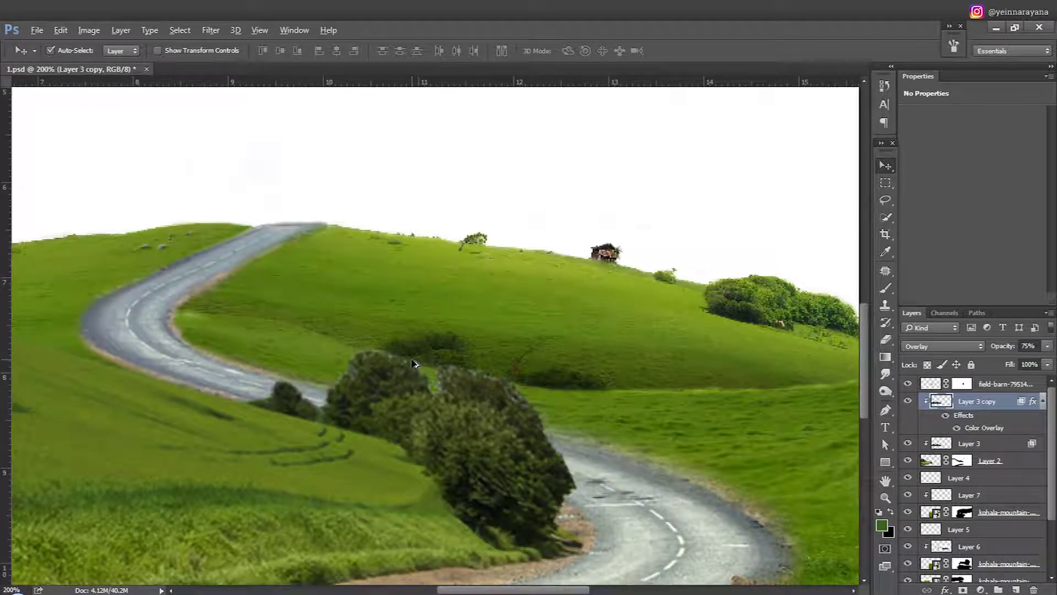
scroll(410, 361, up, 1)
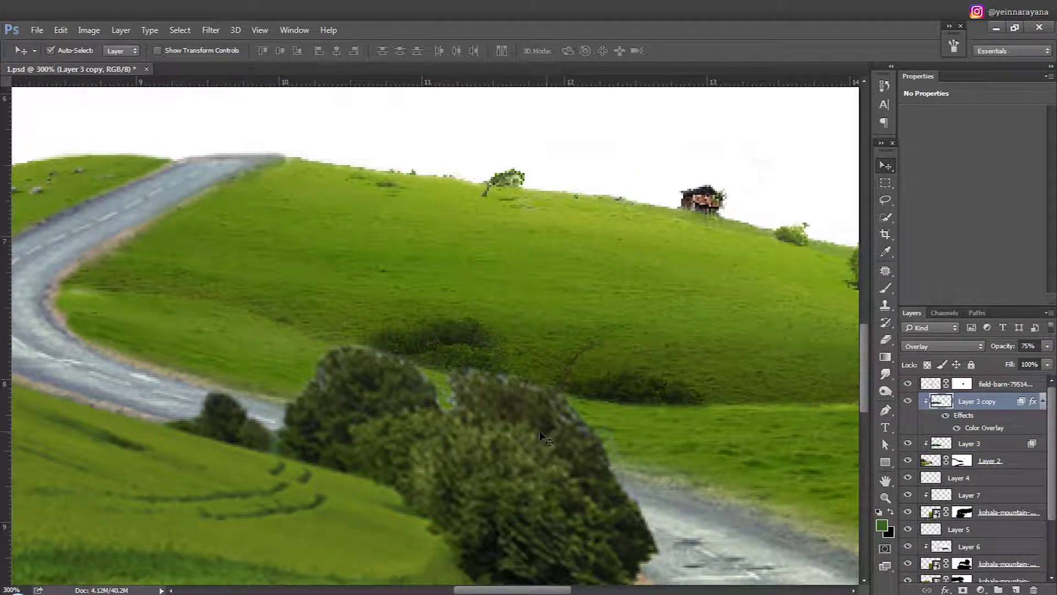
click(931, 457)
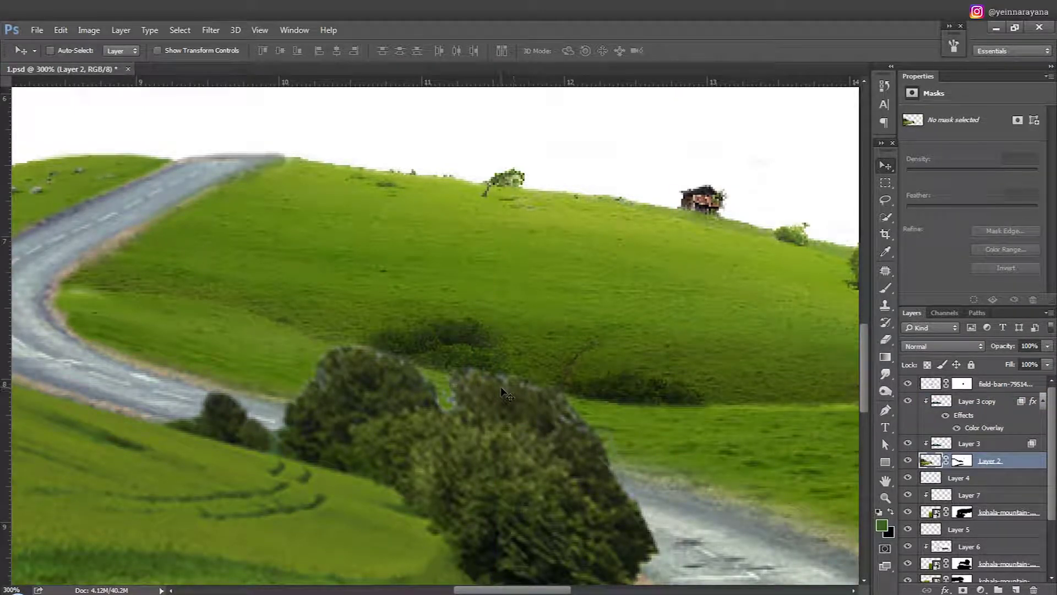
Paint black scattered-leaf strokes along the tree tops on Layer 2's mask.
right_click(494, 354)
key(Escape)
key(b)
right_click(509, 404)
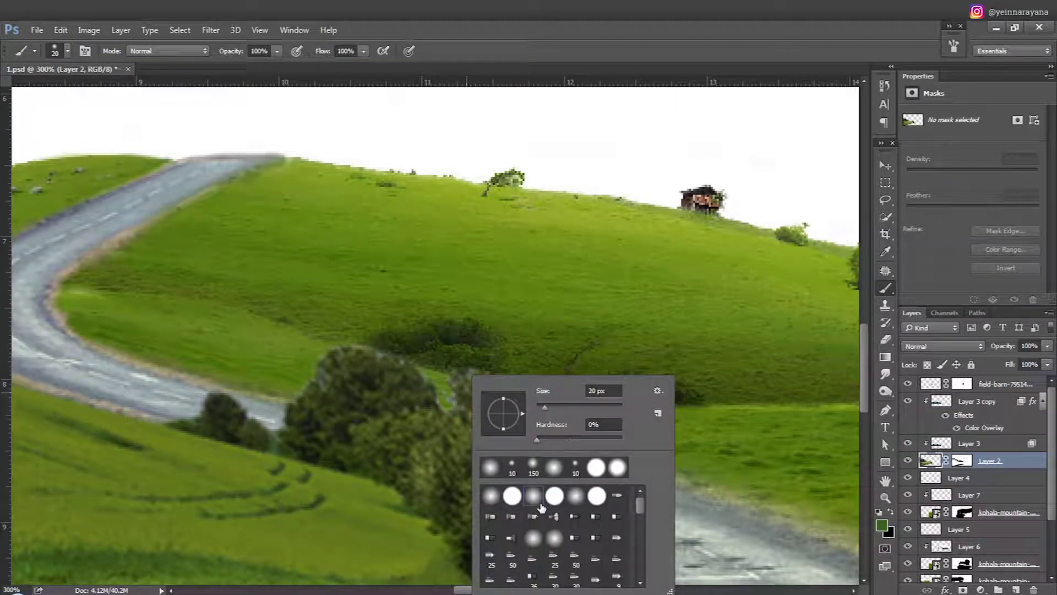
scroll(585, 556, down, 1)
click(618, 577)
key(d)
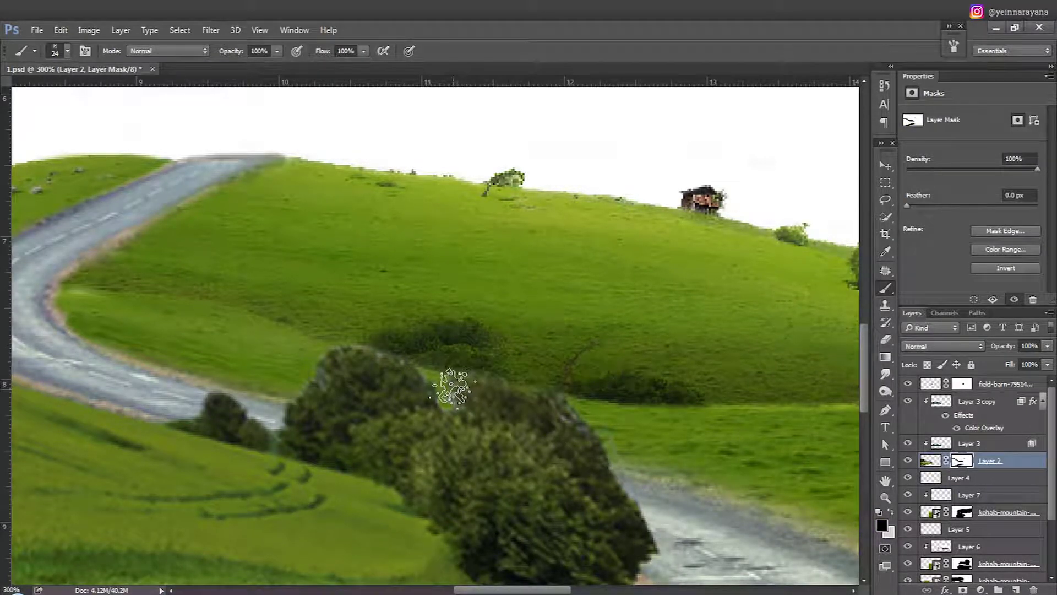
drag(444, 374, 337, 338)
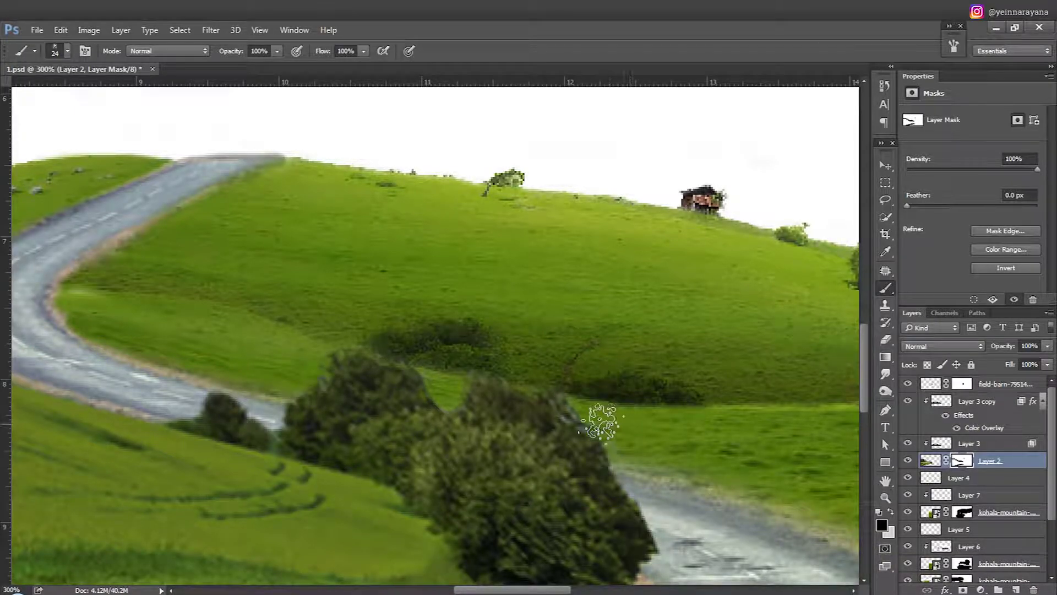
scroll(678, 532, down, 3)
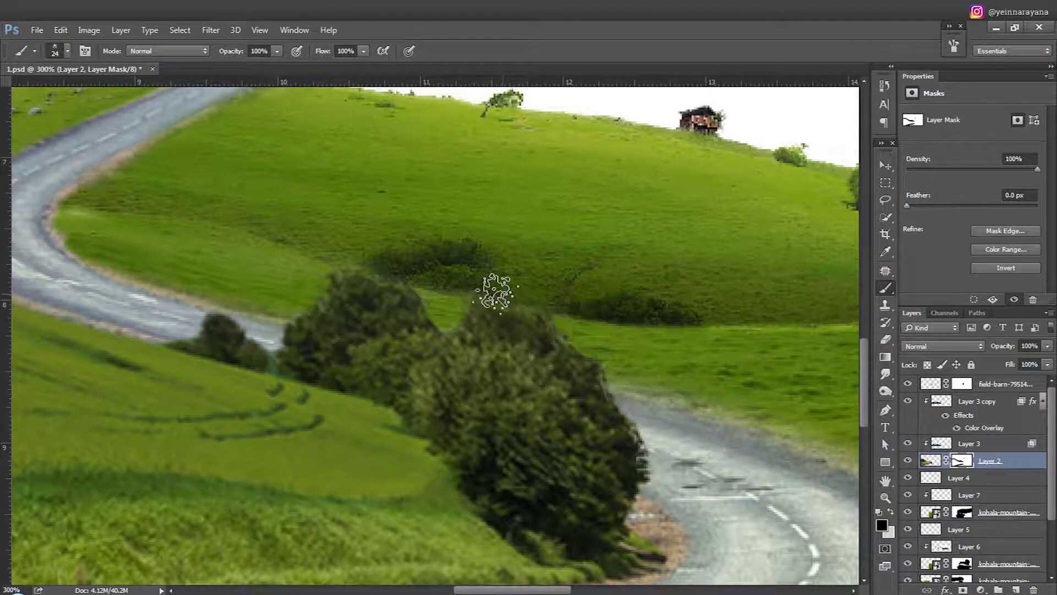
Zoom in and out on the left-hand trees to check the blended composite.
key(v)
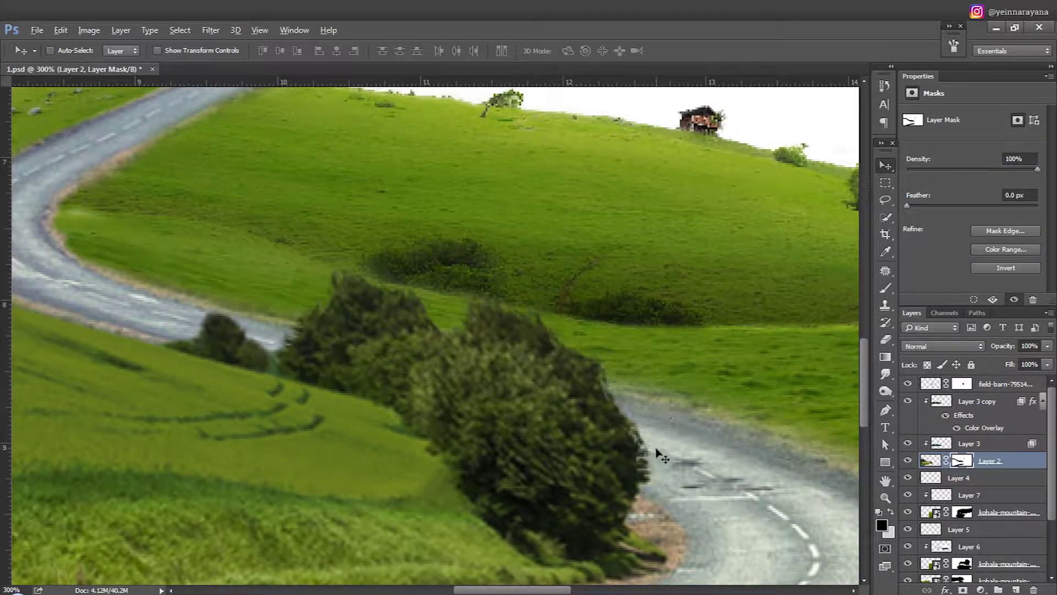
key(ctrl+minus)
key(ctrl+minus)
key(ctrl+minus)
key(ctrl+plus)
key(ctrl+plus)
key(b)
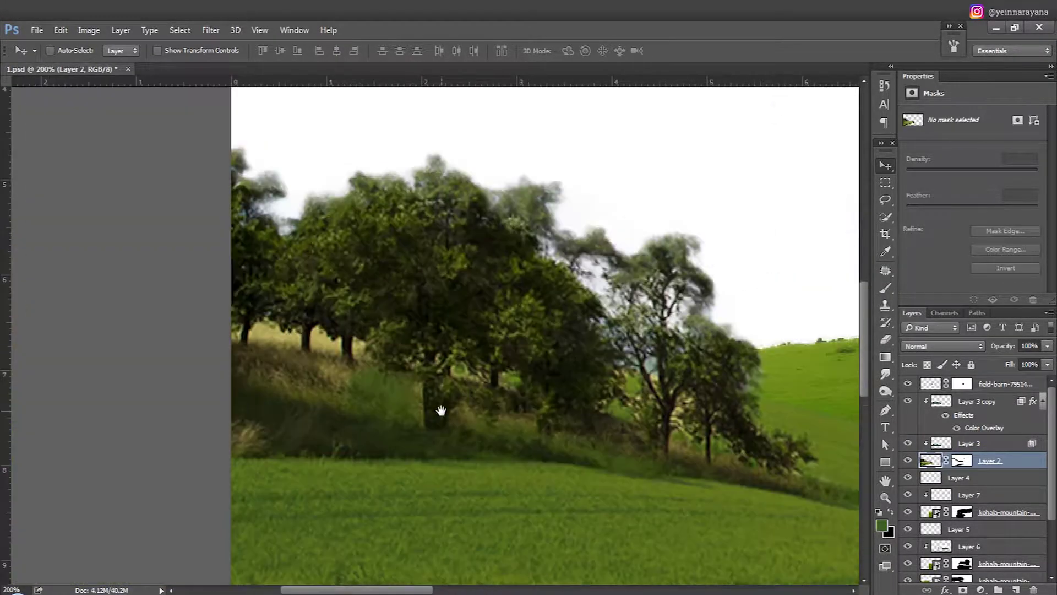
key(alt+bracketright)
key(ctrl+minus)
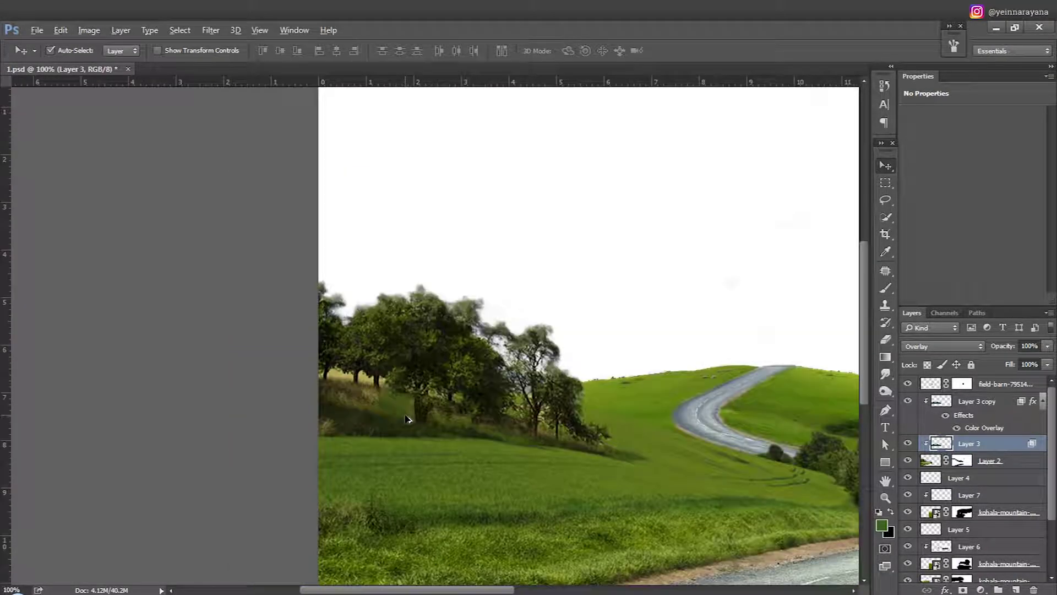
key(ctrl+plus)
key(ctrl+plus)
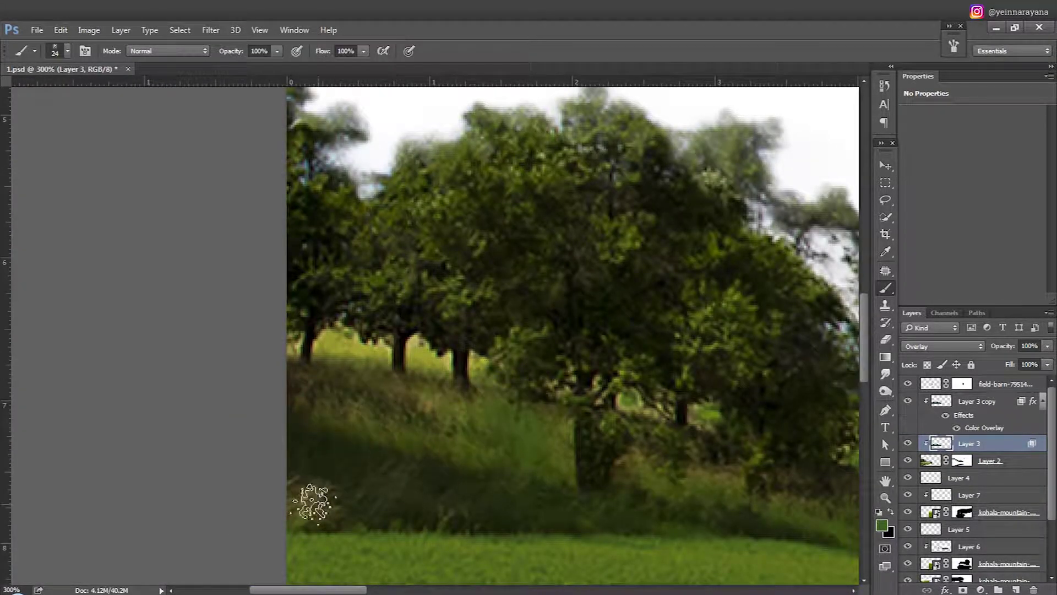
key(alt+bracketright)
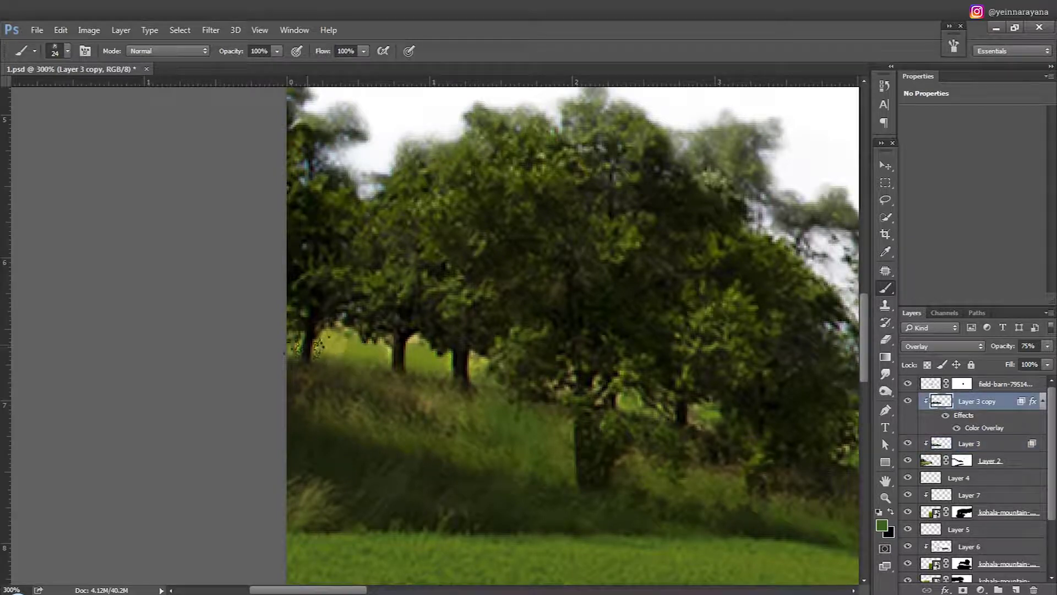
key(ctrl+minus)
key(ctrl+minus)
key(ctrl+minus)
key(v)
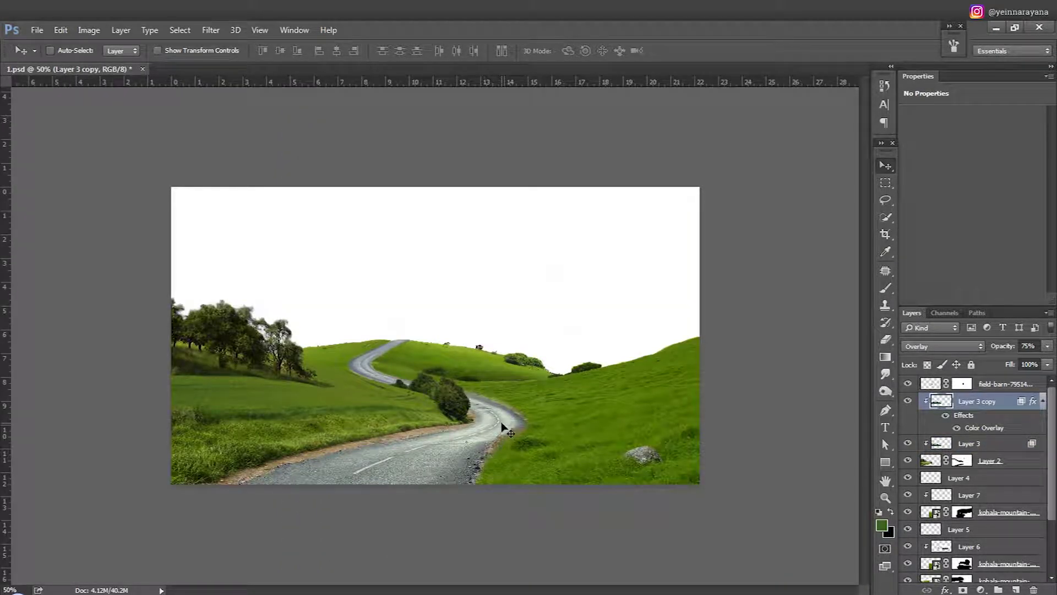
Place the cloudy mountain photo into the composite, beneath the landscape layers.
click(1002, 383)
key(alt+Tab)
mouse_move(344, 140)
mouse_down()
mouse_move(634, 181)
mouse_move(715, 148)
mouse_up()
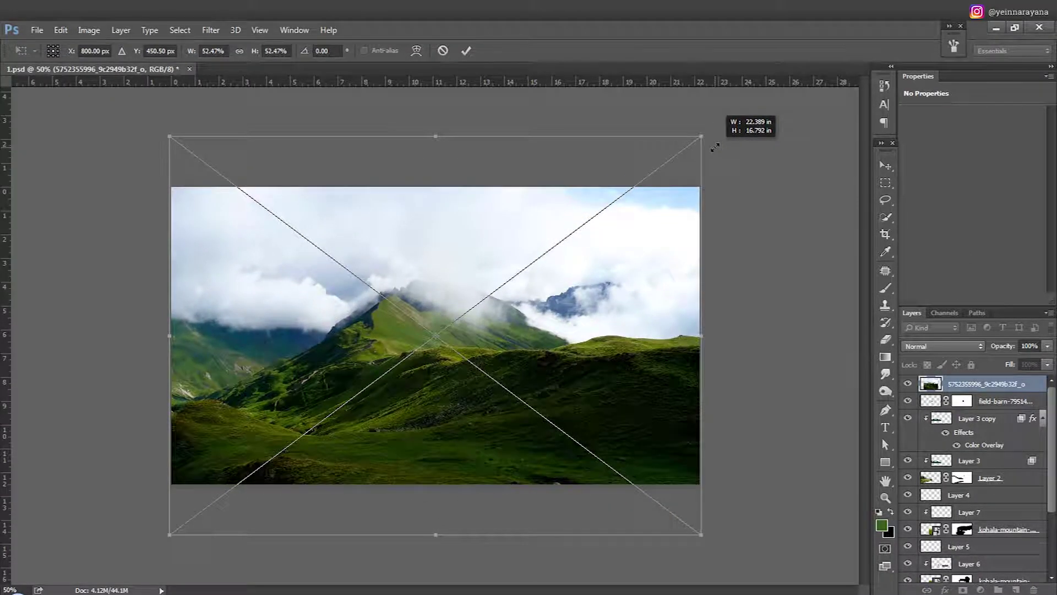
key(Return)
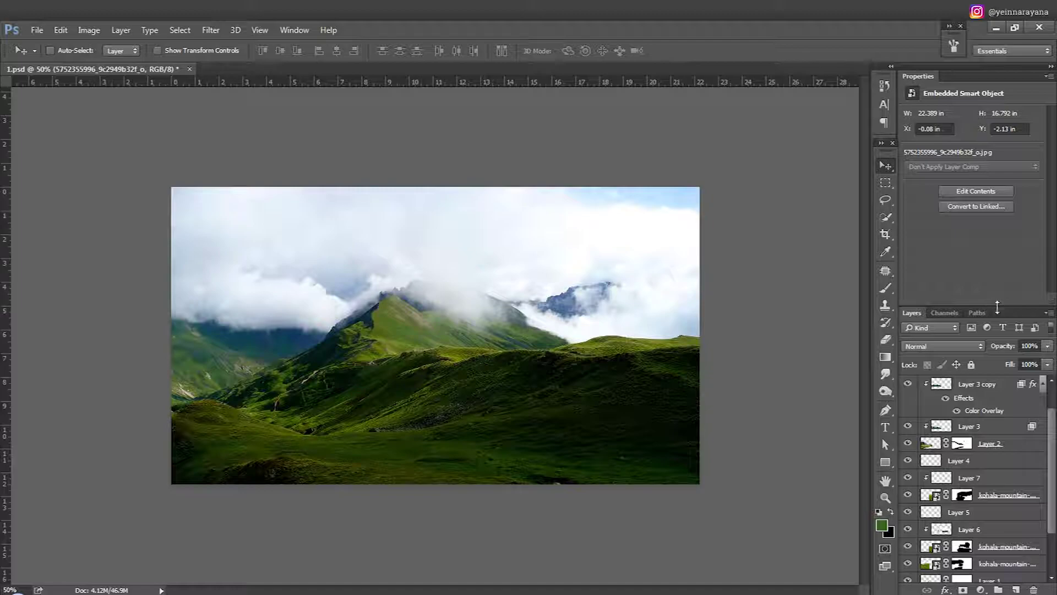
scroll(971, 373, up, 1)
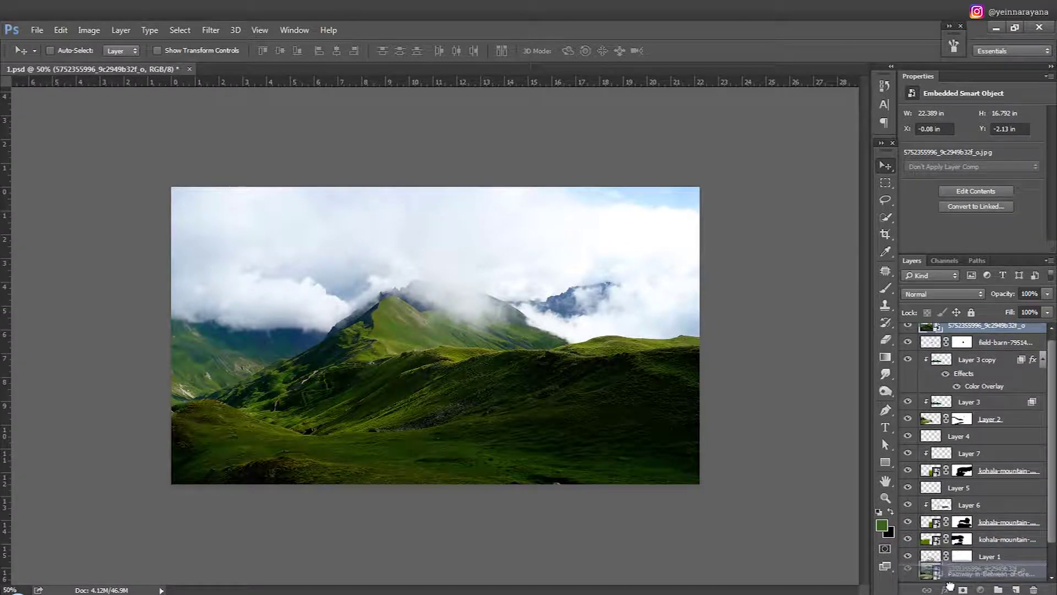
drag(959, 408, 934, 552)
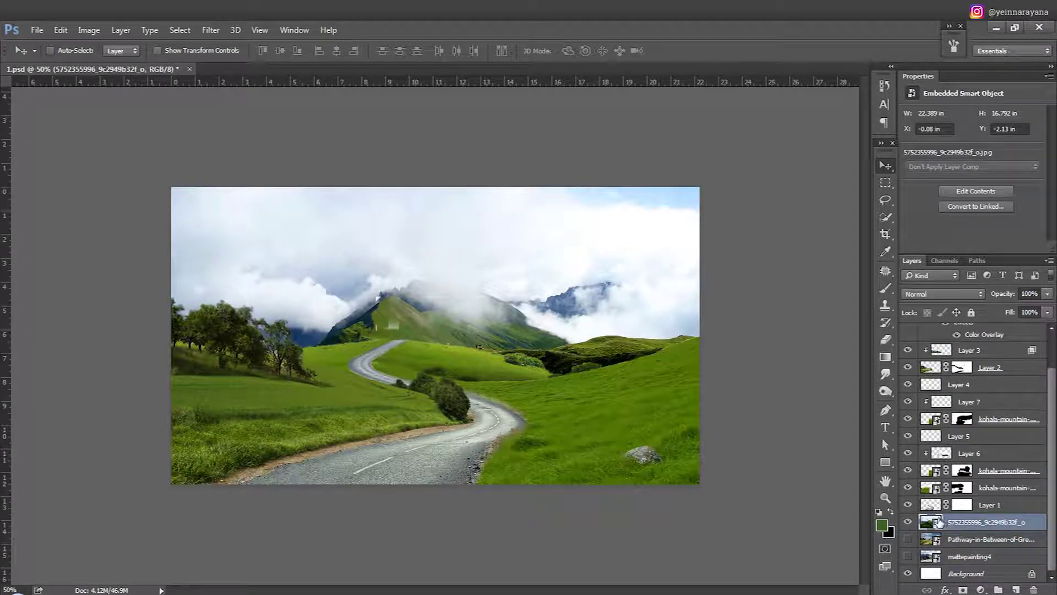
drag(511, 351, 512, 329)
Pick a hard round brush on the kohala-mountain-road-boulder-and-field layer mask.
click(961, 470)
key(b)
right_click(384, 300)
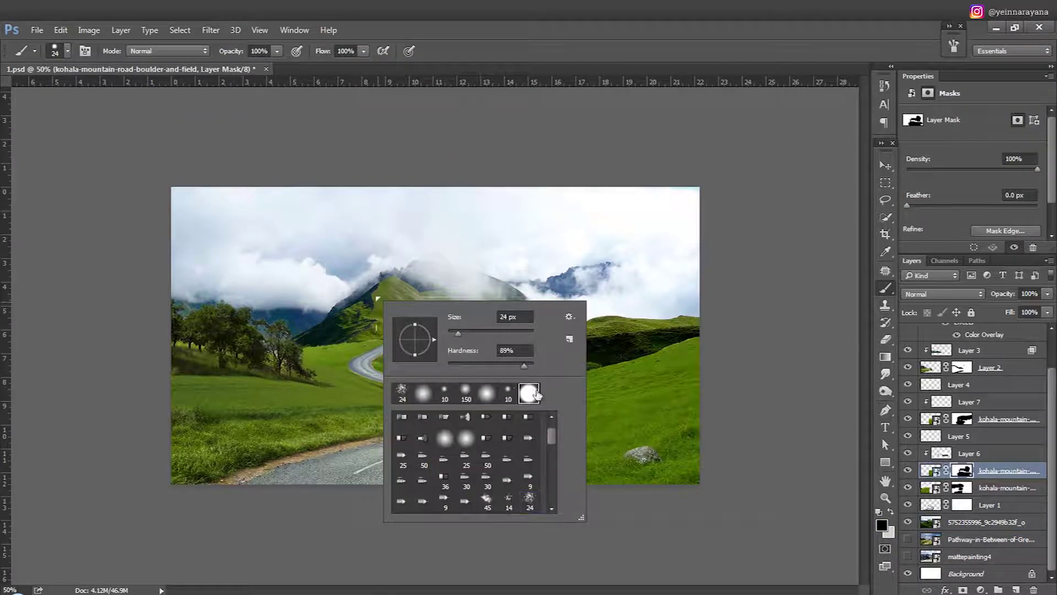
double_click(528, 393)
Reposition the mountain photo and scale it to about 25.5 × 19.1 inches.
key(v)
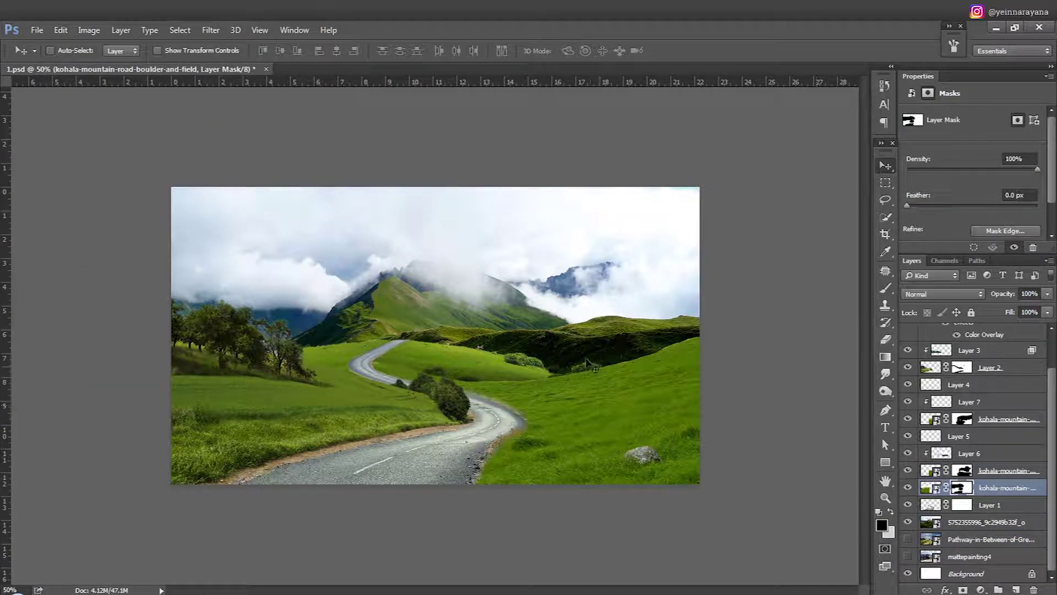
drag(613, 307, 610, 355)
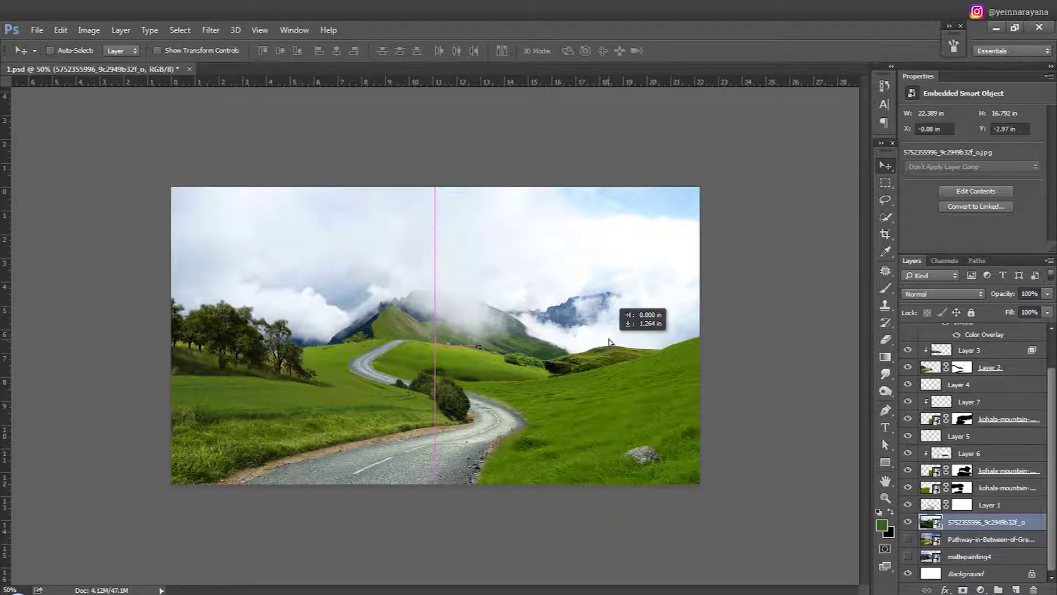
mouse_move(609, 356)
mouse_down()
mouse_move(606, 310)
mouse_move(544, 340)
mouse_up()
key(ctrl+t)
key(Return)
key(ctrl+plus)
key(ctrl+plus)
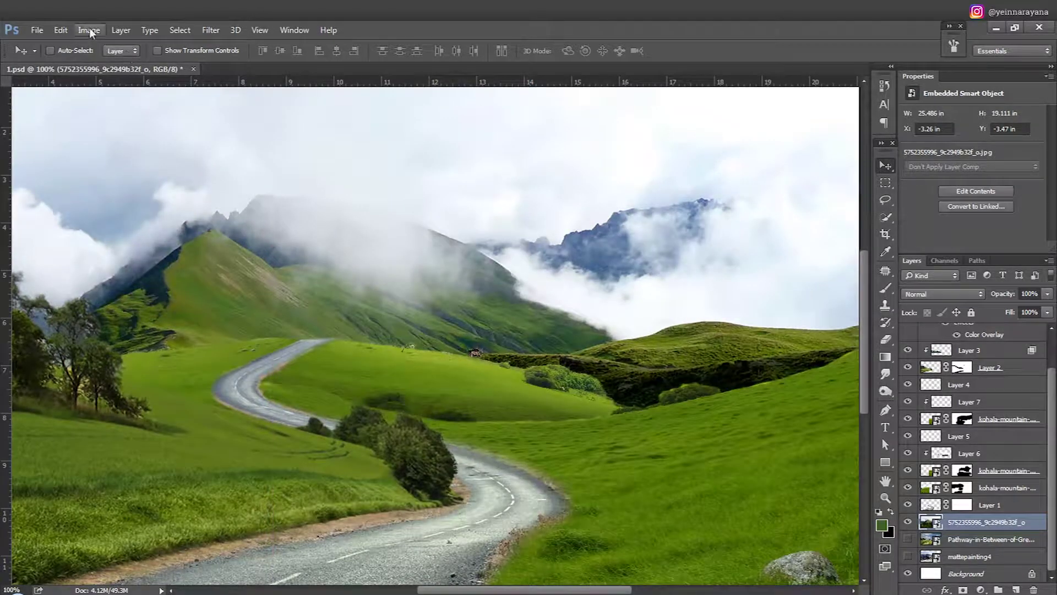
Apply a Curves adjustment to the mountain photo, adjusting the RGB and Green curves.
click(89, 32)
click(248, 90)
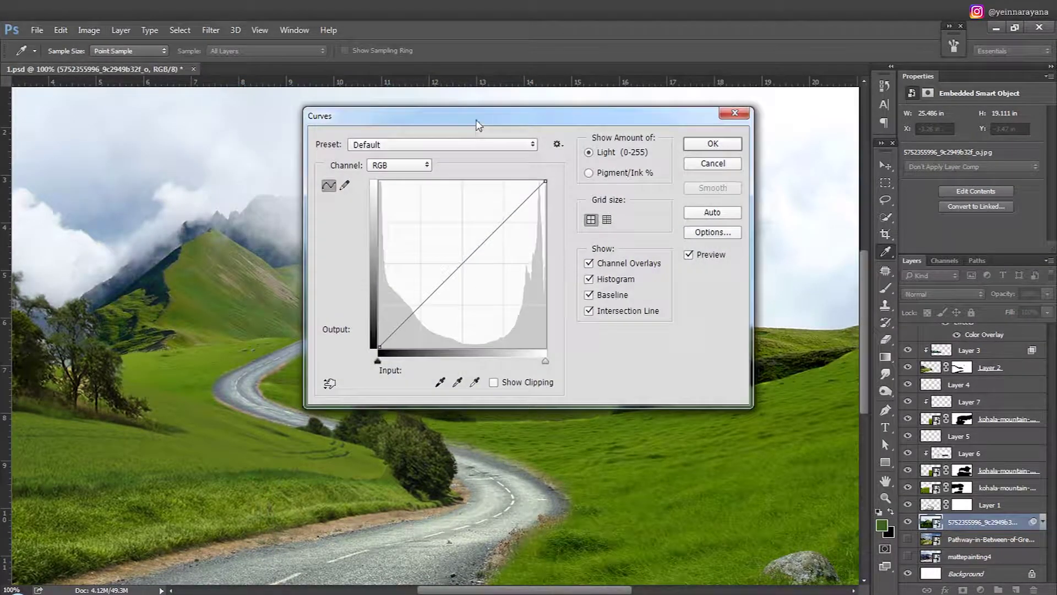
drag(477, 124, 746, 164)
click(734, 307)
click(667, 204)
click(692, 337)
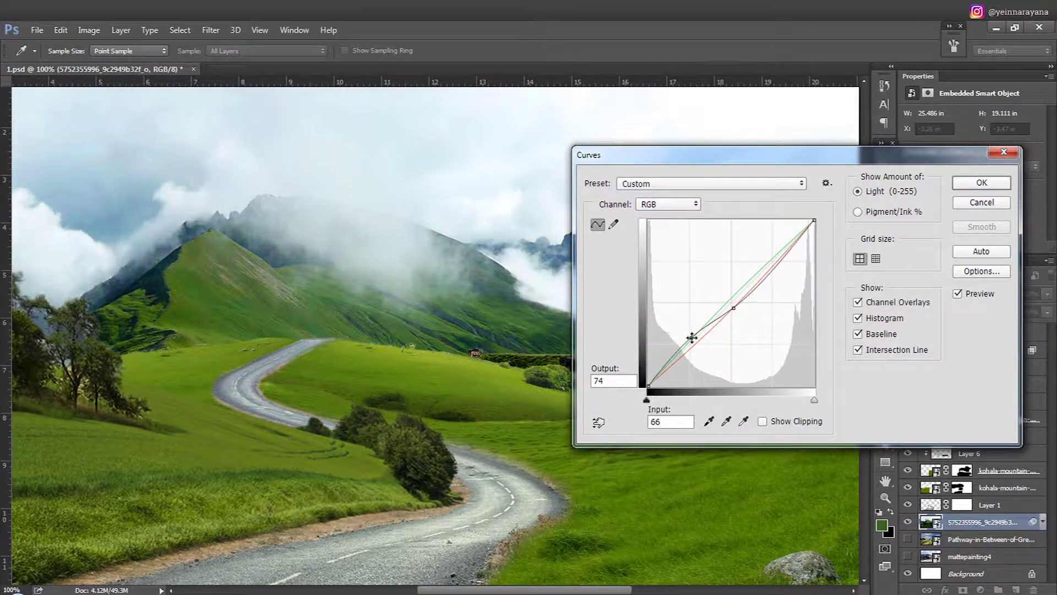
drag(692, 337, 689, 335)
click(668, 204)
drag(734, 308, 733, 296)
click(649, 235)
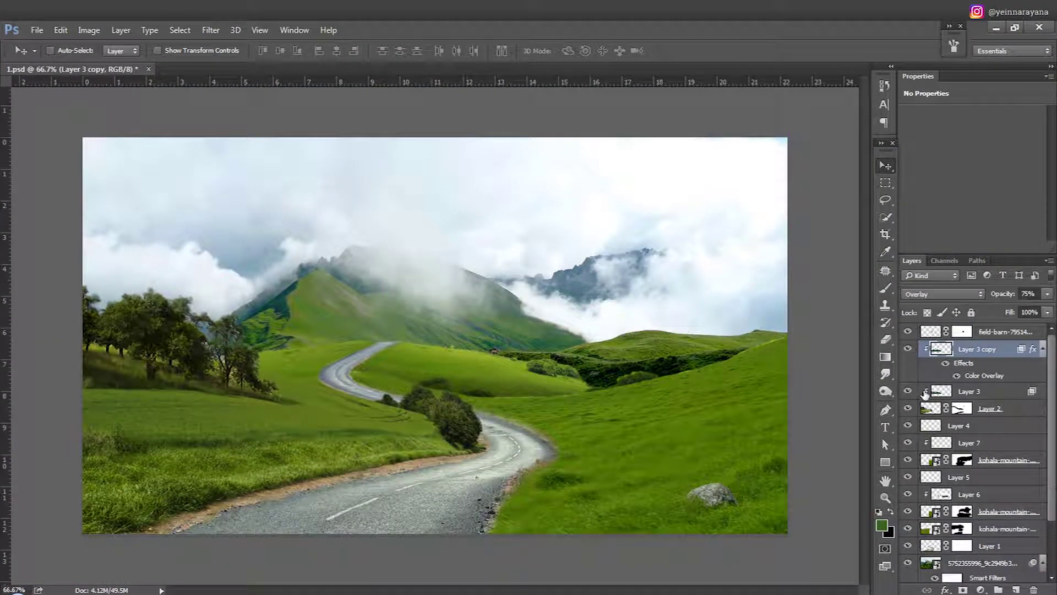
Shift Layer 2's Color Balance +30 toward green.
click(931, 408)
click(100, 33)
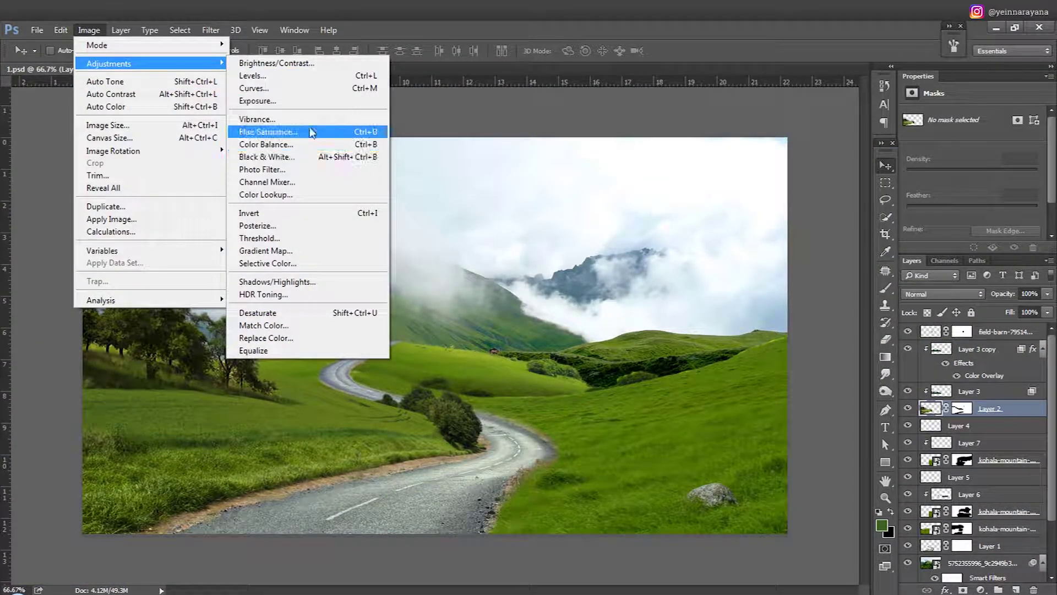
click(307, 144)
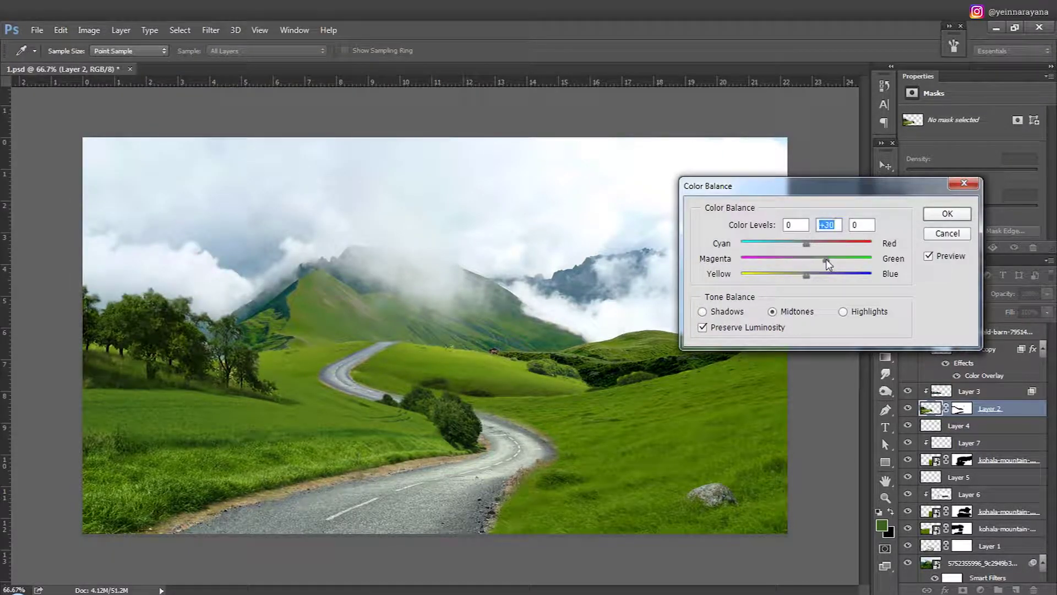
key(Return)
key(v)
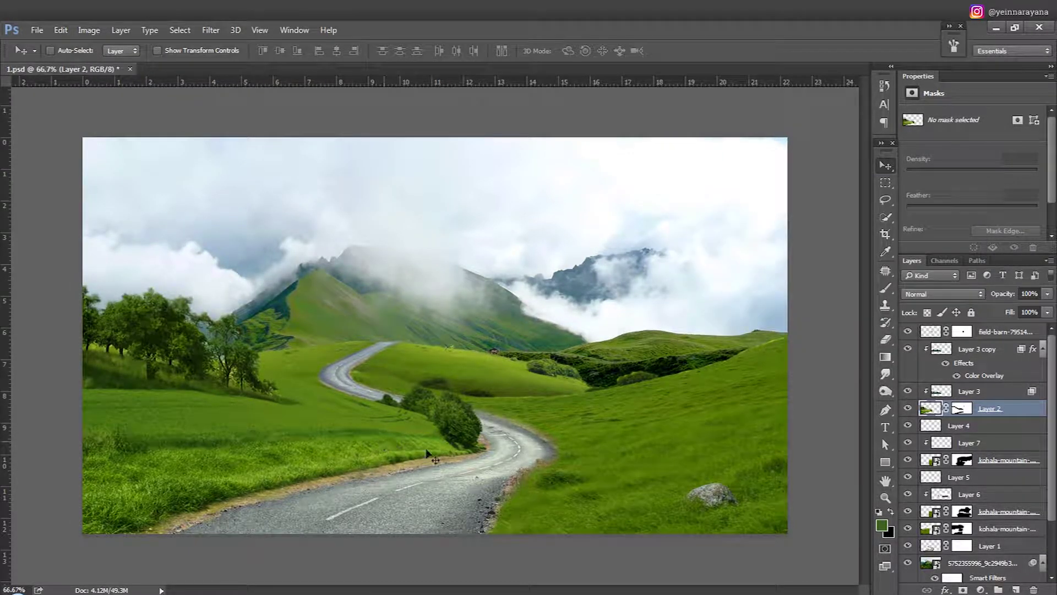
key(alt+Tab)
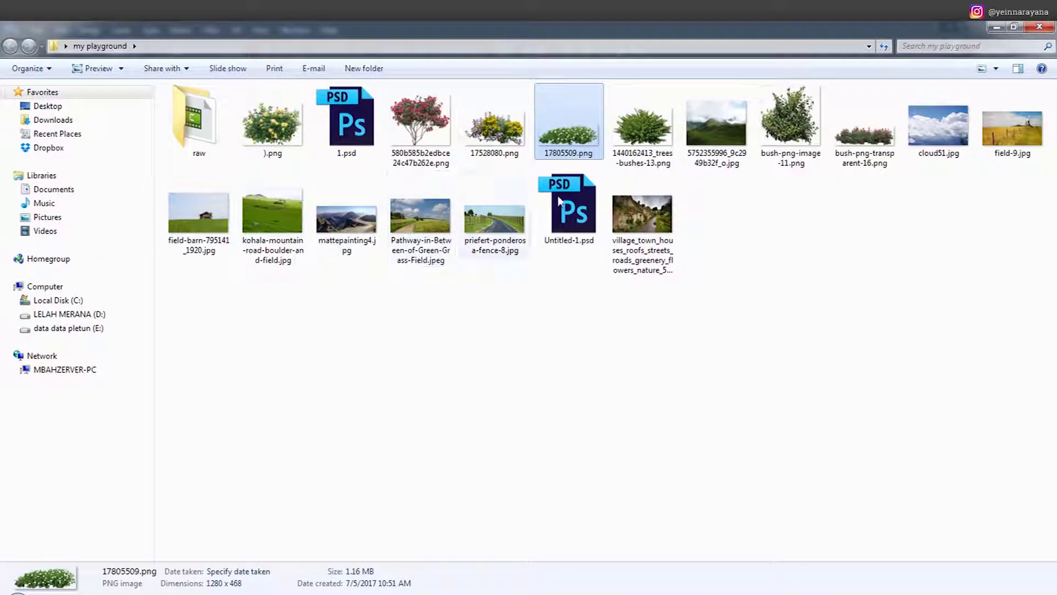
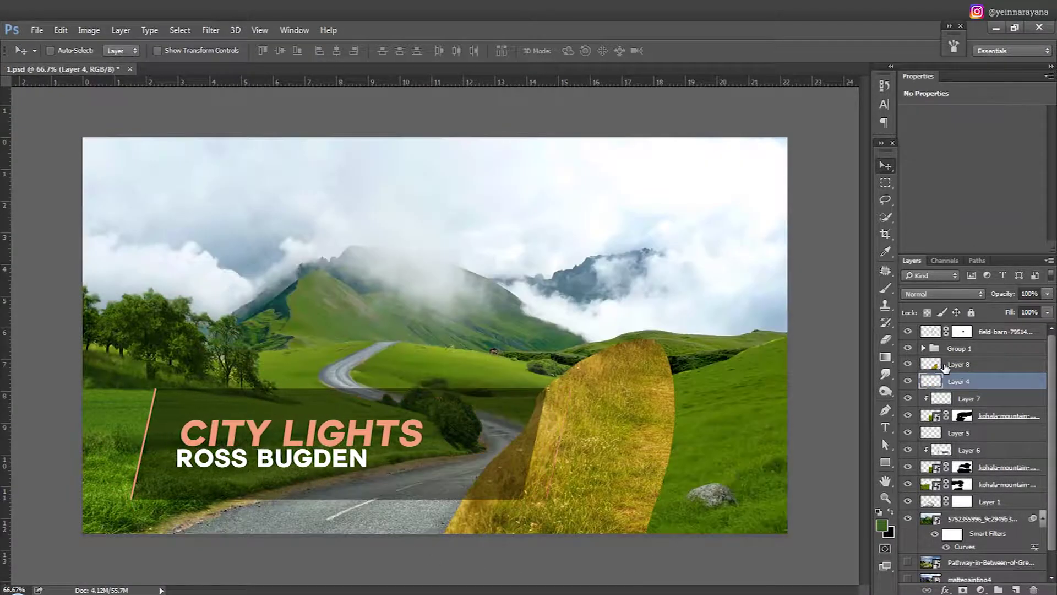
Select the yellow grass patch layer (Layer 8) and reposition it near the road.
click(958, 364)
drag(627, 413, 535, 371)
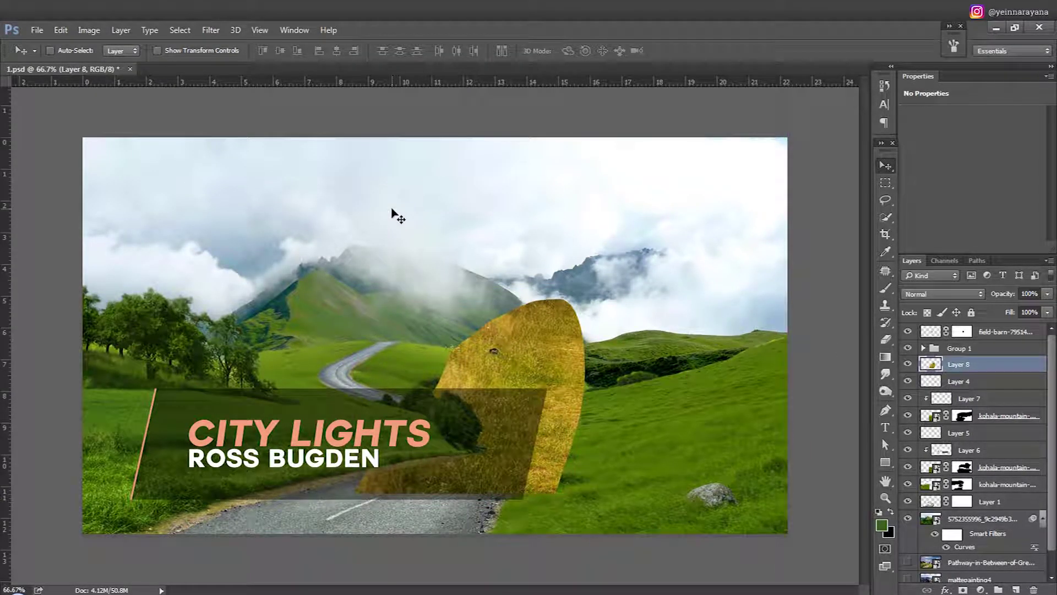
drag(494, 465, 586, 504)
Turn the grass patch green with Curves: lower the red curve, raise green and blue.
click(89, 30)
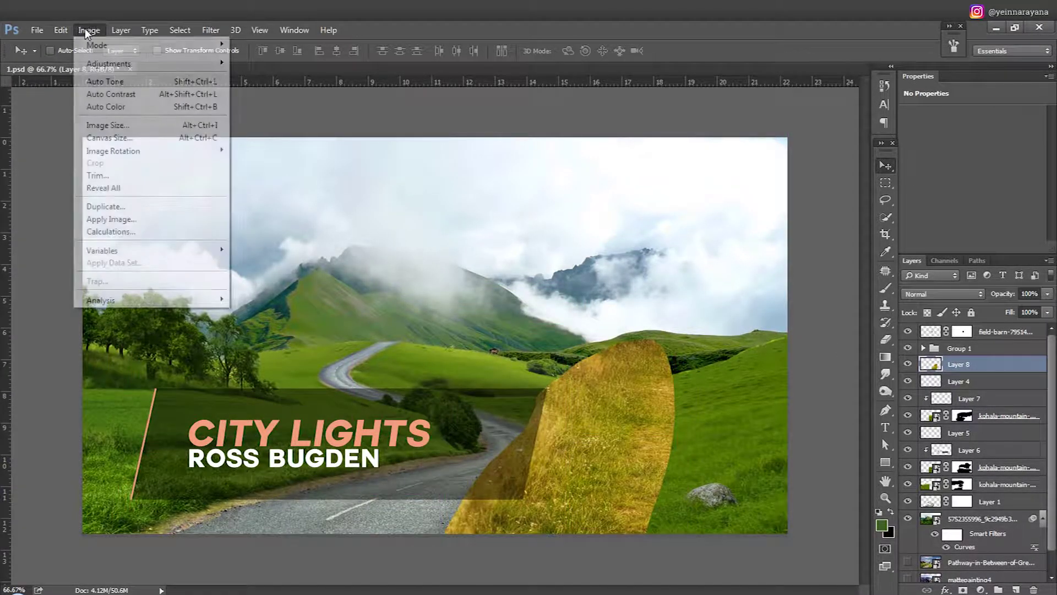
mouse_move(108, 64)
click(276, 88)
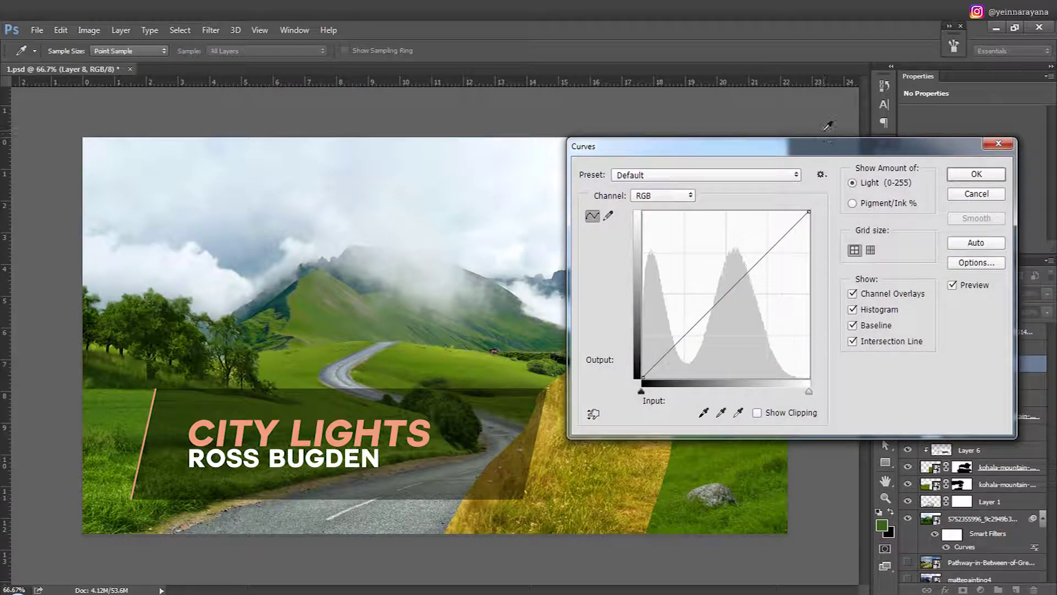
drag(796, 135, 878, 48)
mouse_move(801, 209)
mouse_down()
mouse_move(797, 197)
mouse_move(814, 217)
mouse_move(795, 200)
mouse_up()
key(alt+3)
click(745, 105)
click(732, 132)
key(alt+2)
key(alt+4)
key(alt+5)
key(Return)
key(ctrl+t)
Shrink the grass patch beside the road, add a layer mask and paint away its hard edge.
drag(677, 533, 575, 504)
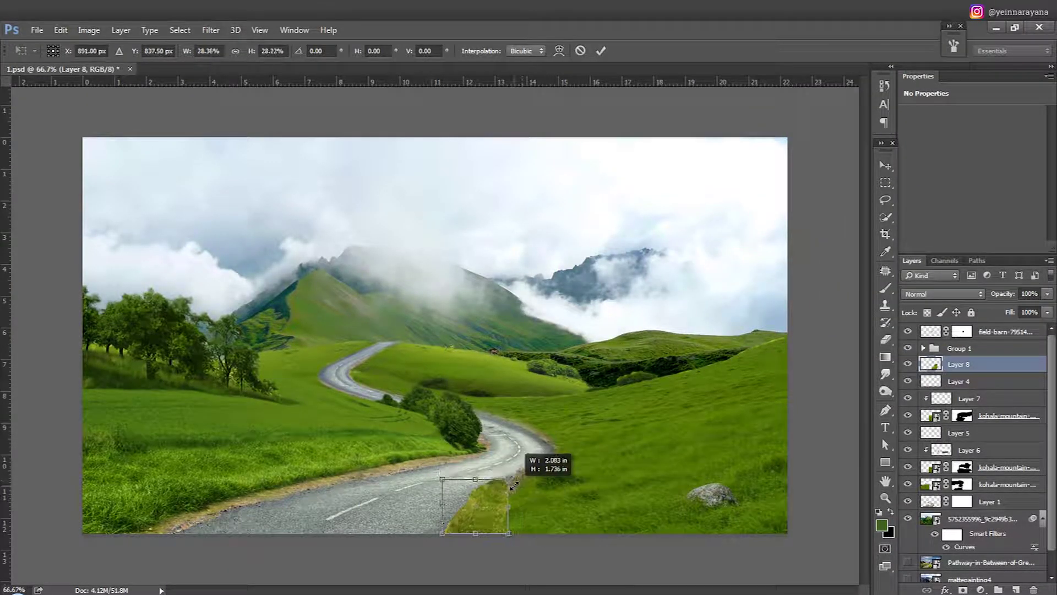
key(Return)
scroll(513, 518, up, 3)
click(962, 590)
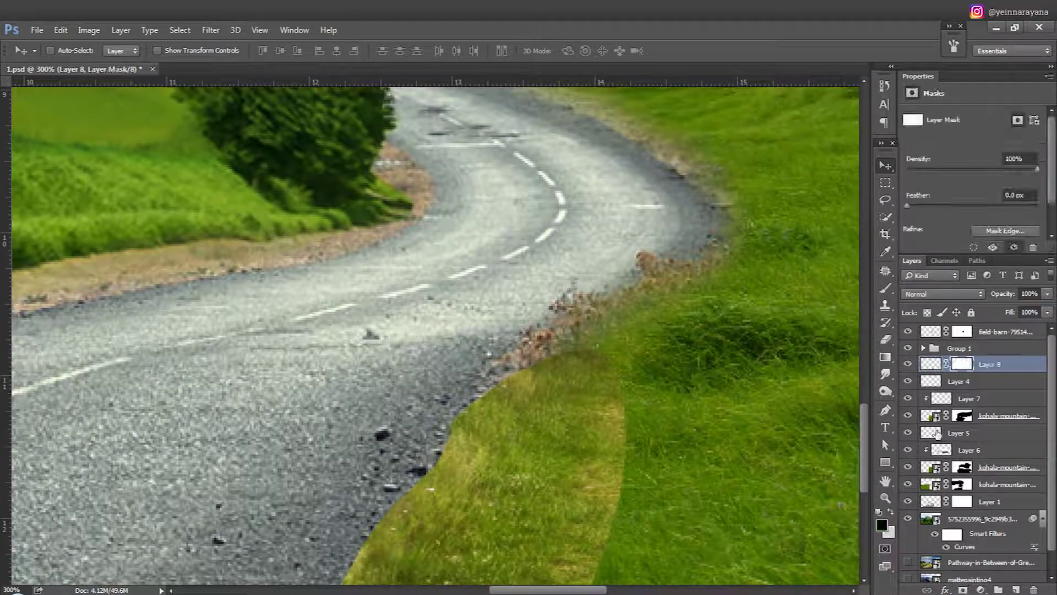
key(b)
right_click(264, 402)
key(Escape)
key(v)
drag(463, 435, 488, 434)
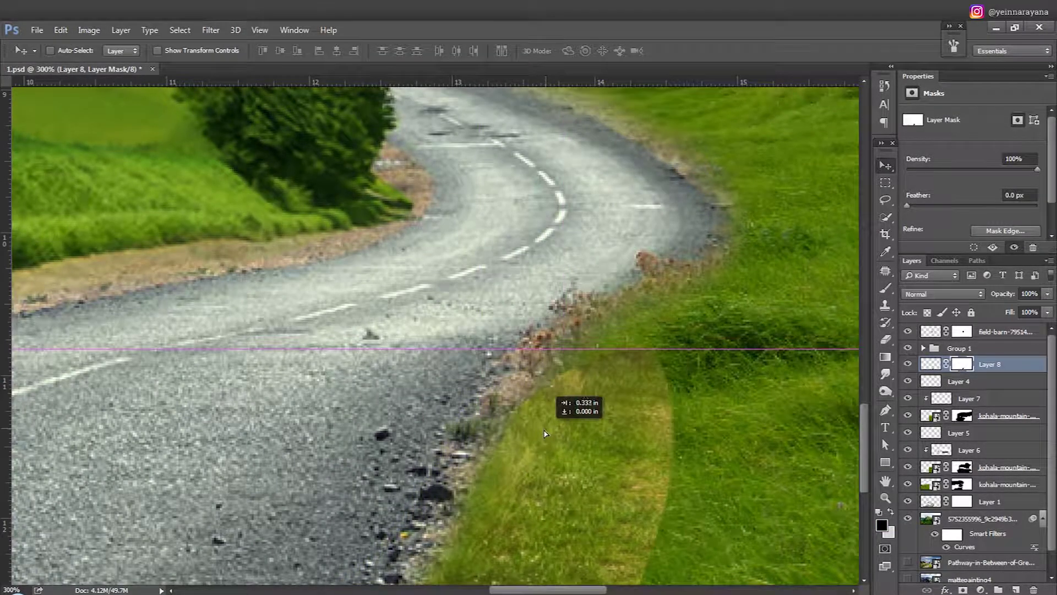
key(b)
drag(672, 507, 606, 523)
key(ctrl+minus)
key(v)
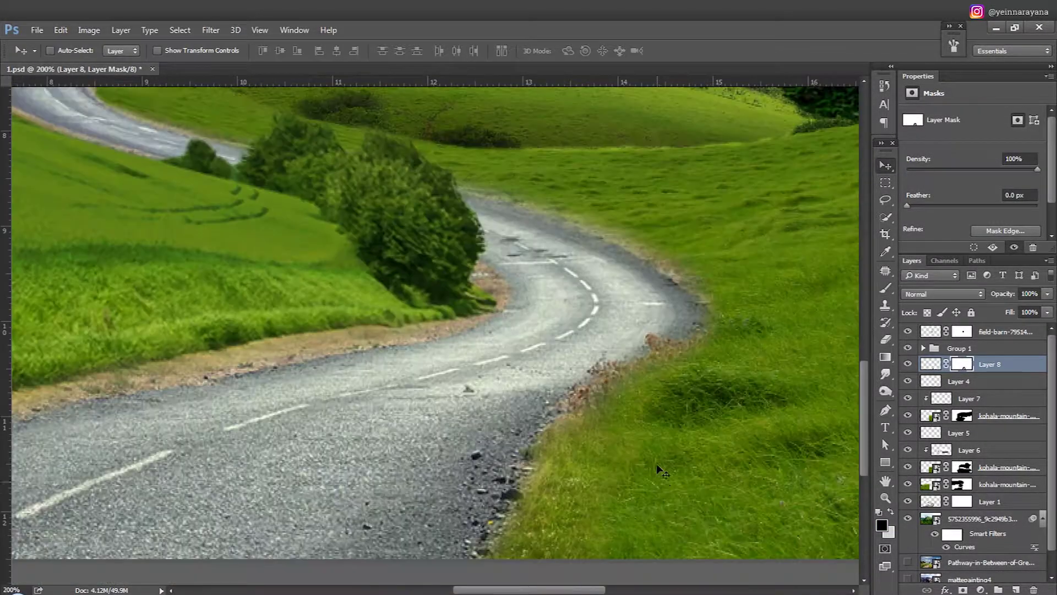
Duplicate the grass patch, move it onto the road's curve and warp it along the bend.
key(ctrl+j)
key(ctrl+t)
mouse_move(551, 485)
mouse_down()
mouse_move(485, 308)
mouse_move(609, 326)
mouse_up()
key(Return)
key(ctrl+t)
right_click(545, 326)
click(633, 413)
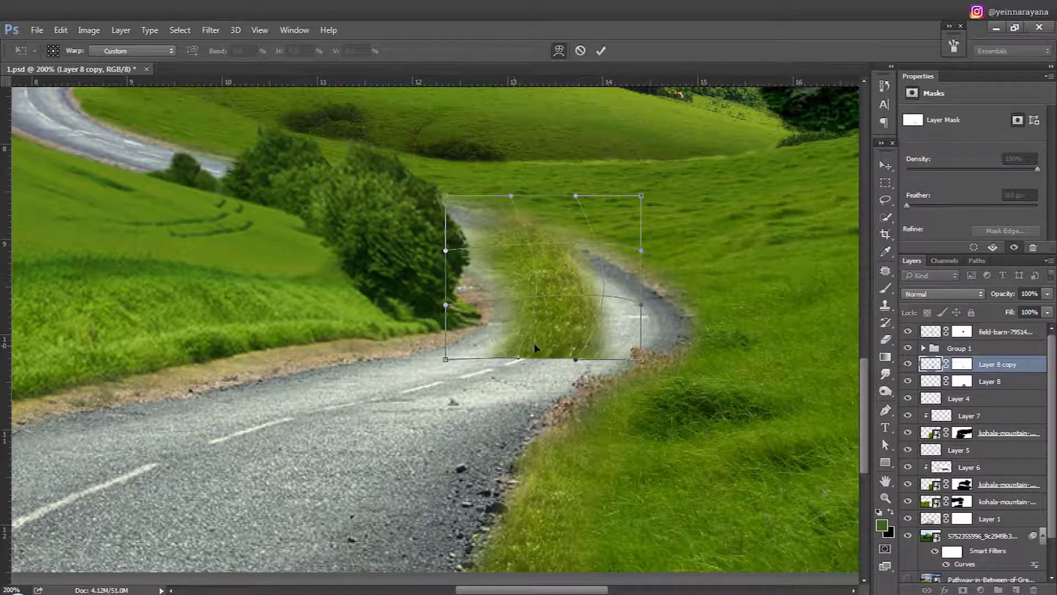
mouse_move(550, 259)
mouse_down()
mouse_move(514, 254)
mouse_move(472, 281)
mouse_up()
key(Return)
Paint the grass copy's mask to blend it into the road edge.
click(963, 364)
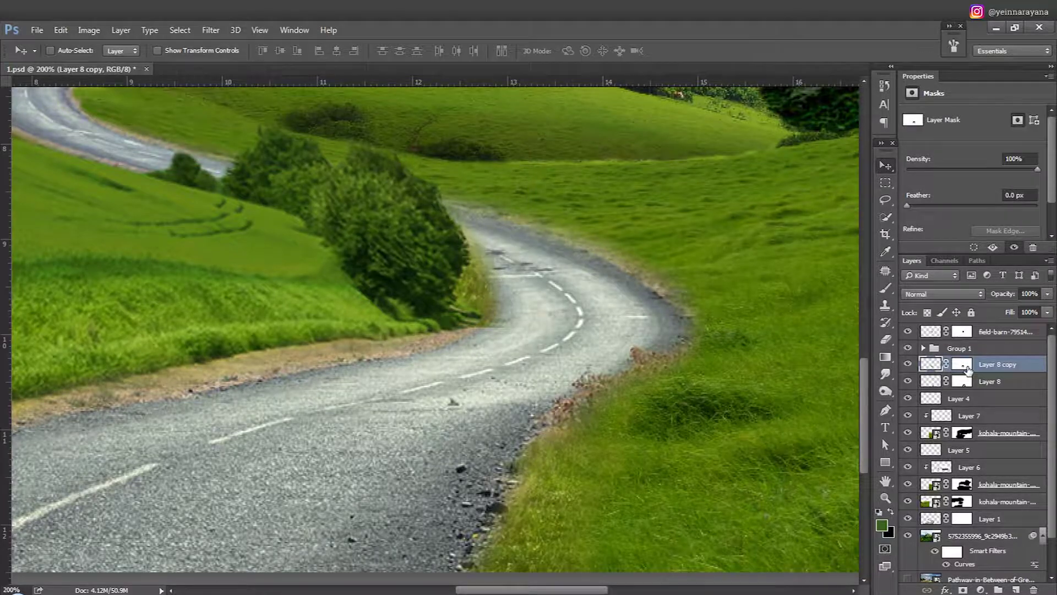
key(ctrl+plus)
key(ctrl+plus)
key(b)
key(v)
key(ctrl+minus)
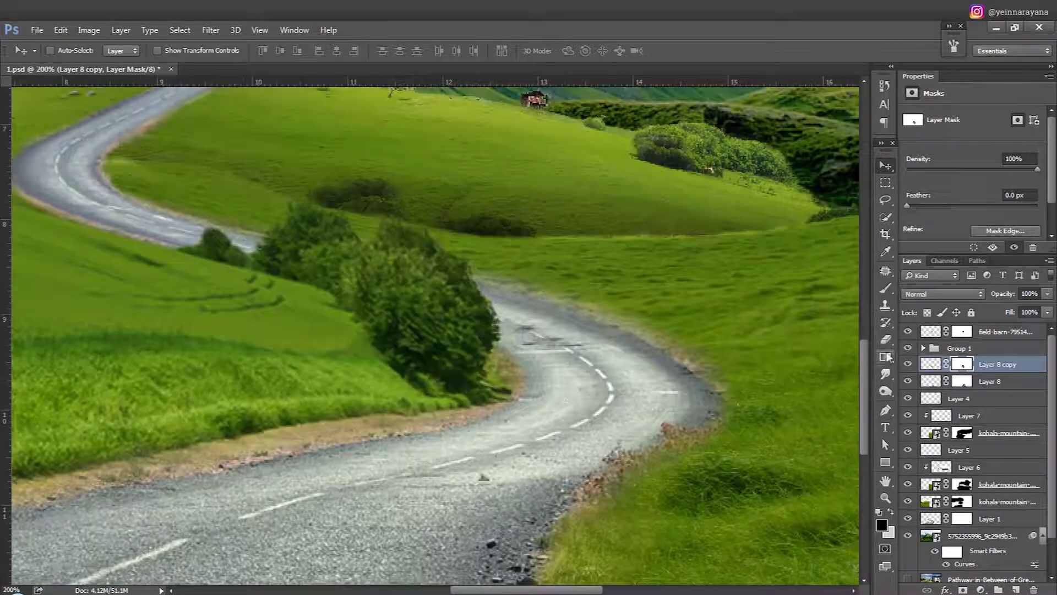
key(b)
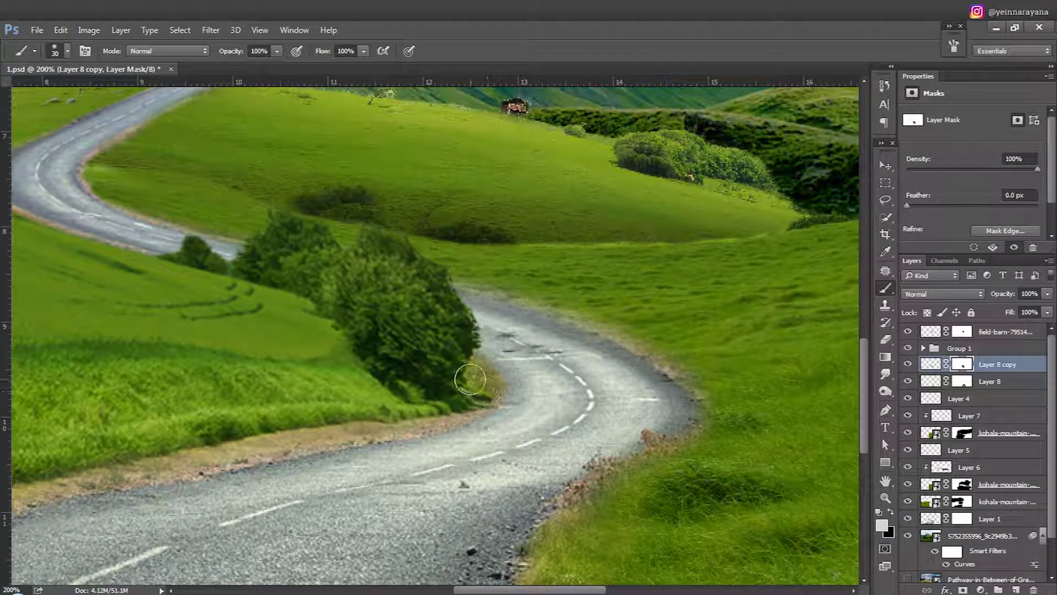
Add another grass piece further right, rotated to follow the road, with its mask edges painted.
key(v)
drag(470, 379, 741, 419)
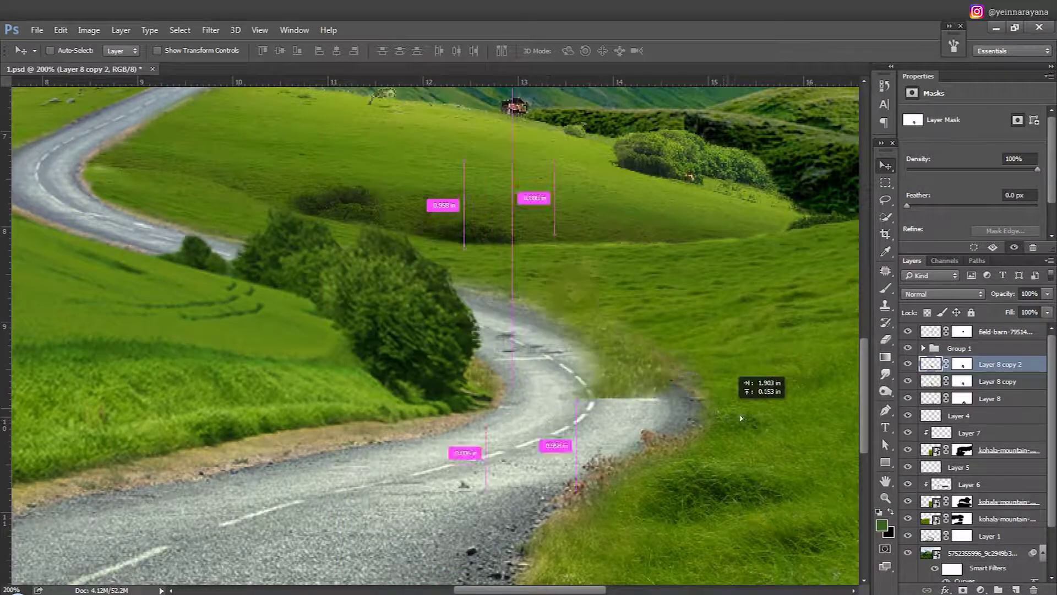
key(ctrl+t)
drag(743, 443, 767, 454)
key(Return)
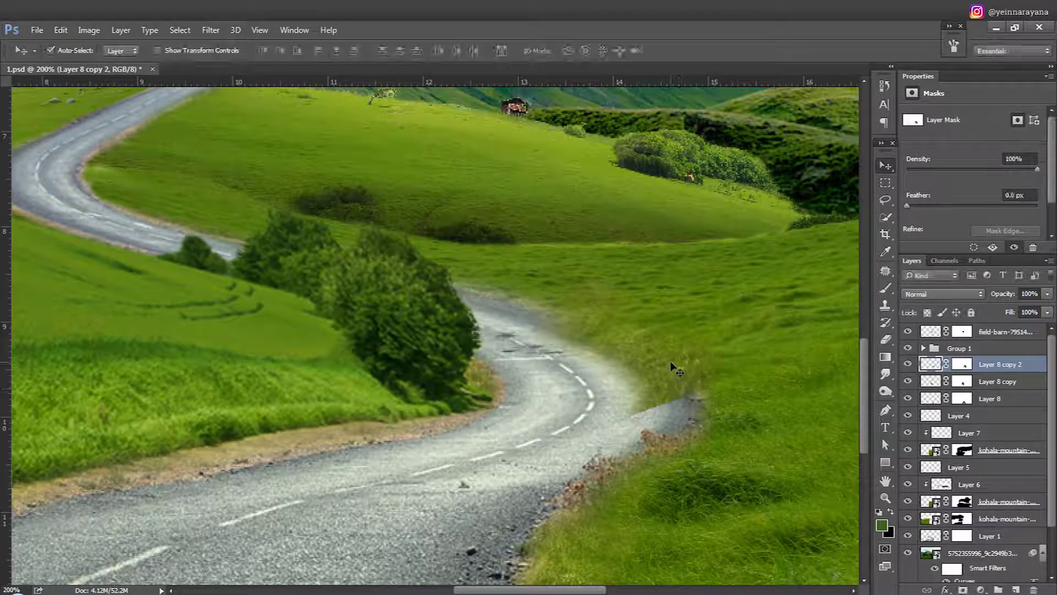
drag(670, 366, 727, 348)
key(b)
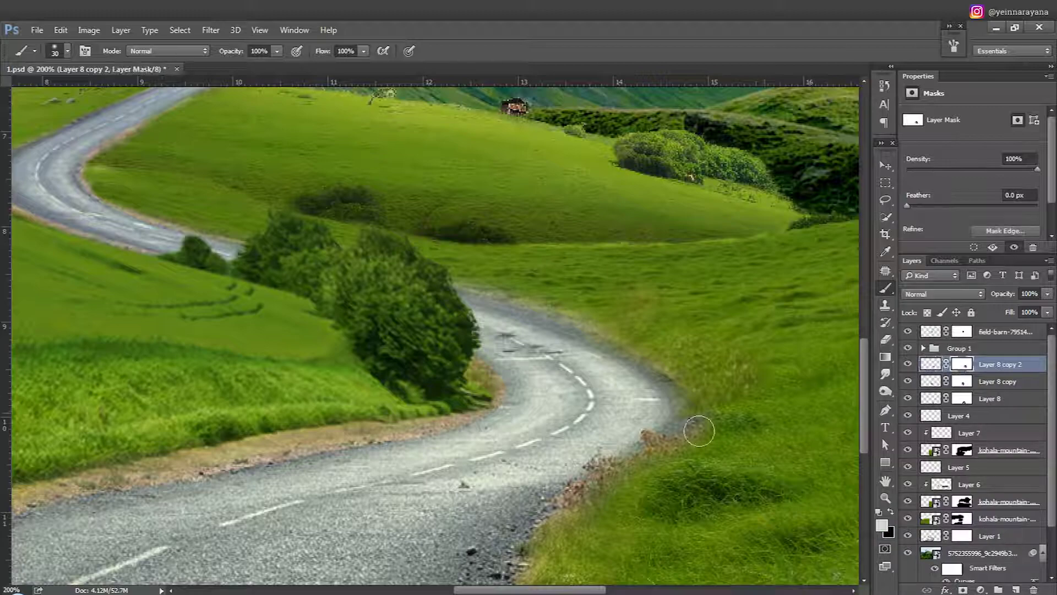
mouse_move(700, 431)
mouse_down()
mouse_move(677, 406)
mouse_move(713, 449)
mouse_up()
key(x)
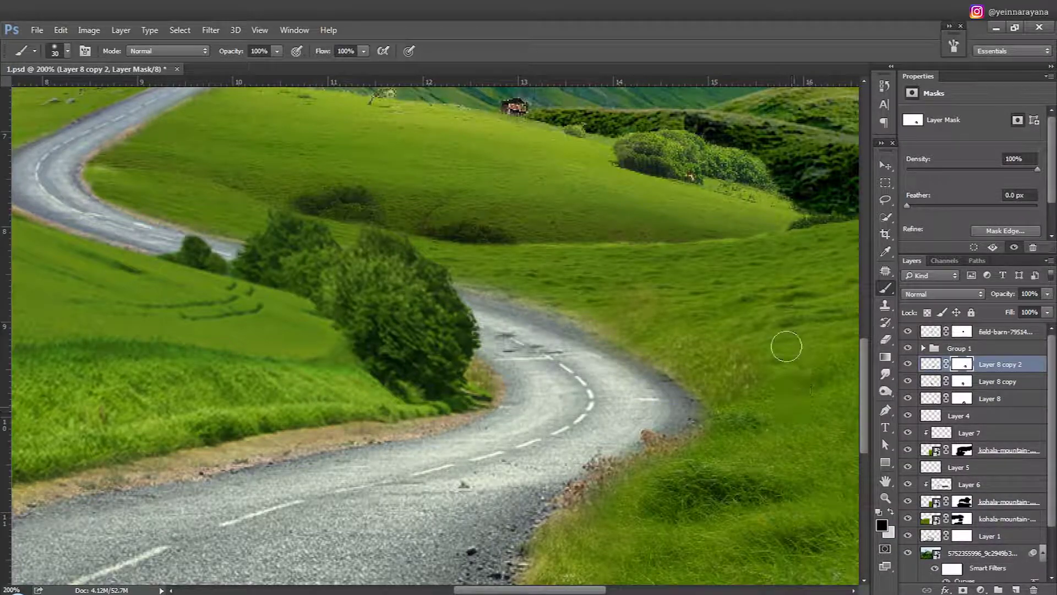
key(v)
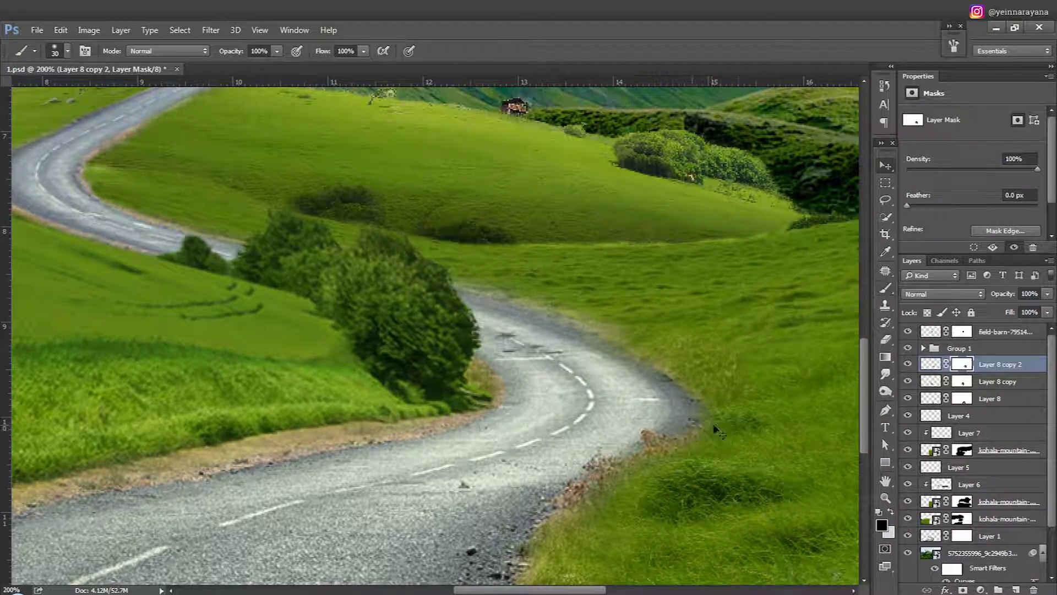
click(930, 364)
click(88, 29)
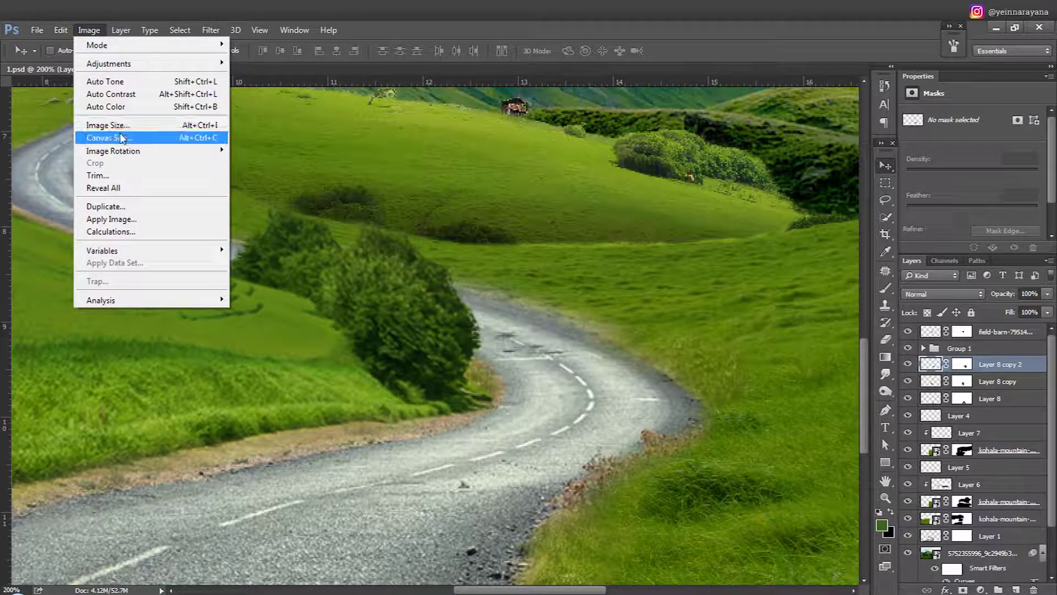
Darken Layer 8 copy 2 with a Curves adjustment.
mouse_move(108, 64)
click(259, 88)
drag(496, 111, 271, 111)
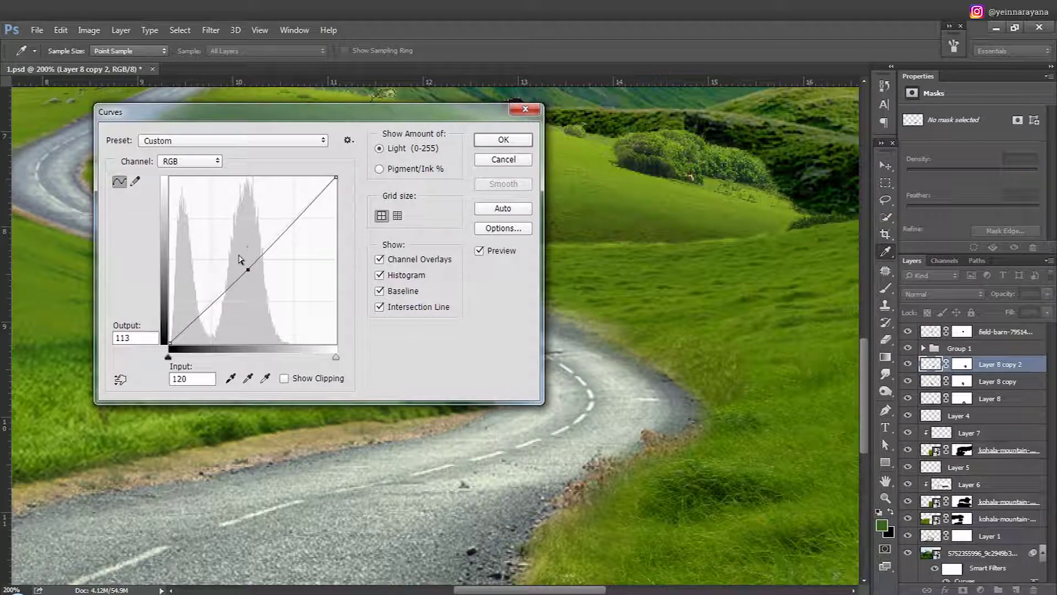
key(Return)
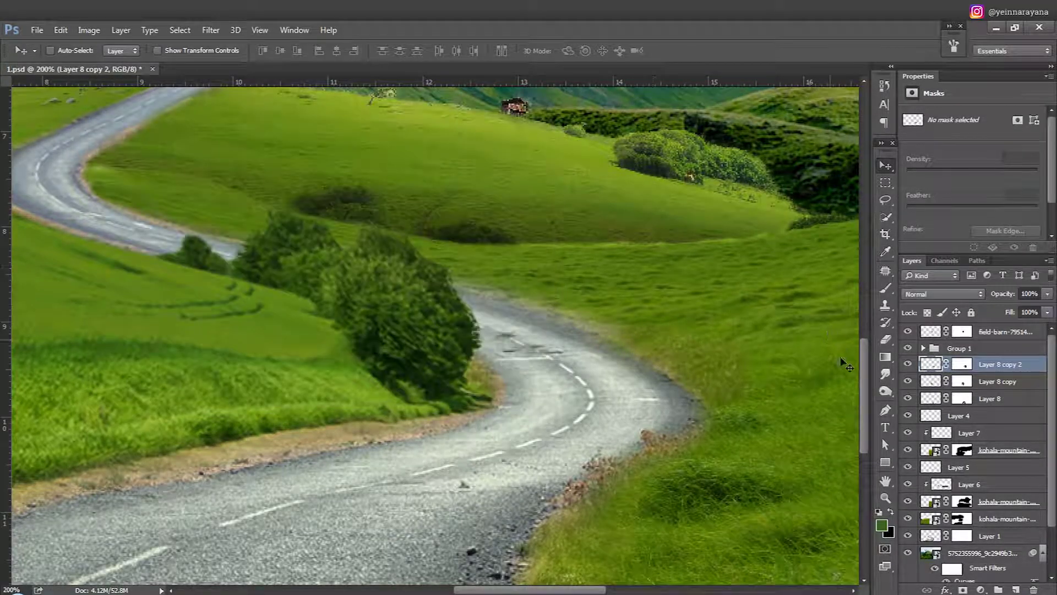
key(b)
click(964, 364)
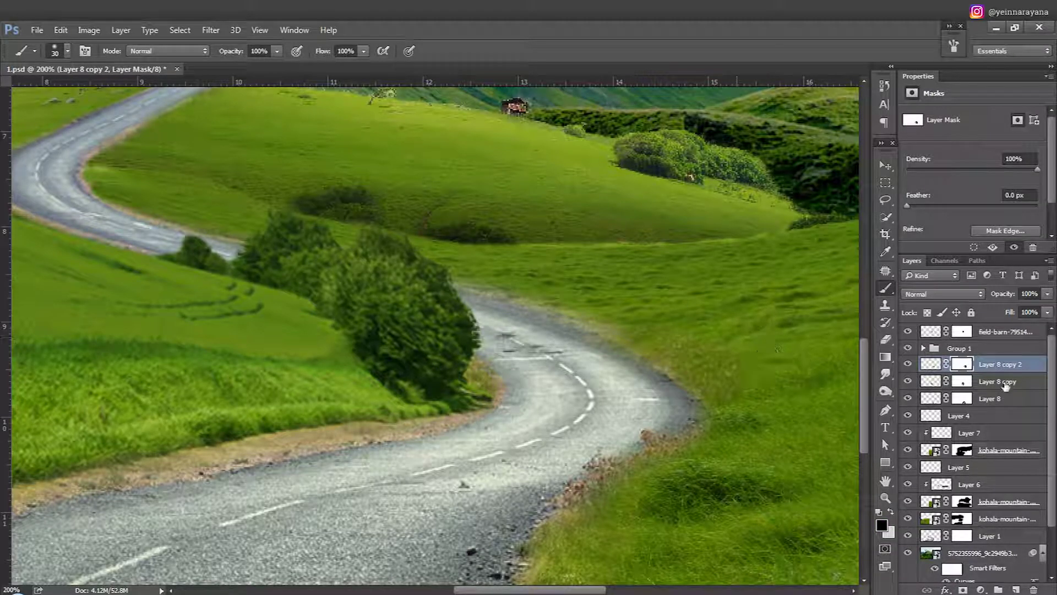
Group the three grass layers into Group 2.
shift+click(1007, 400)
key(ctrl+g)
click(925, 364)
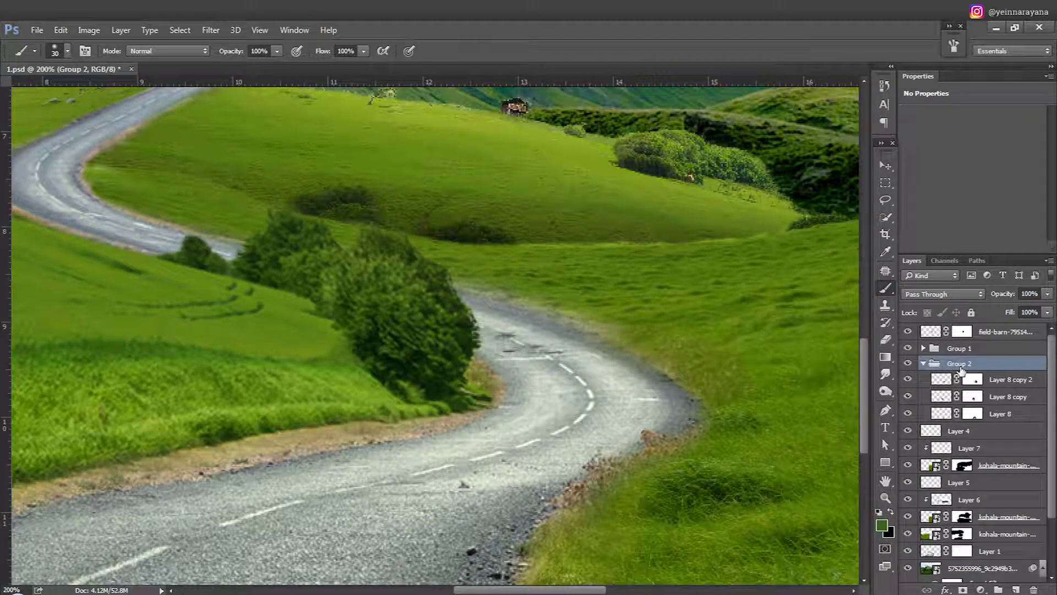
key(v)
drag(336, 279, 620, 441)
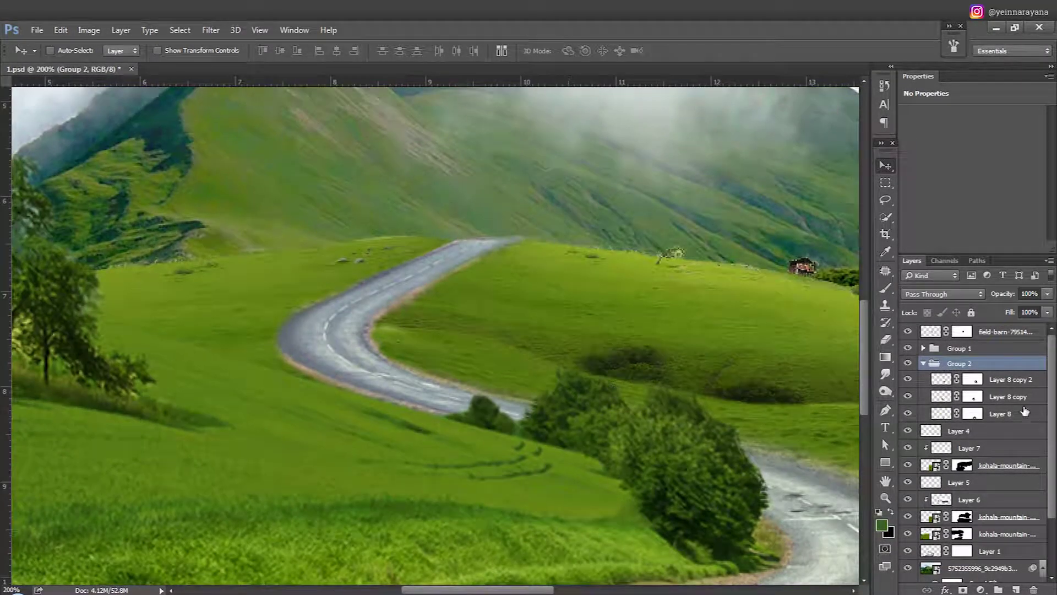
Duplicate a grass layer, move it onto the upper road bend and flip it horizontally.
key(ctrl+j)
key(b)
key(v)
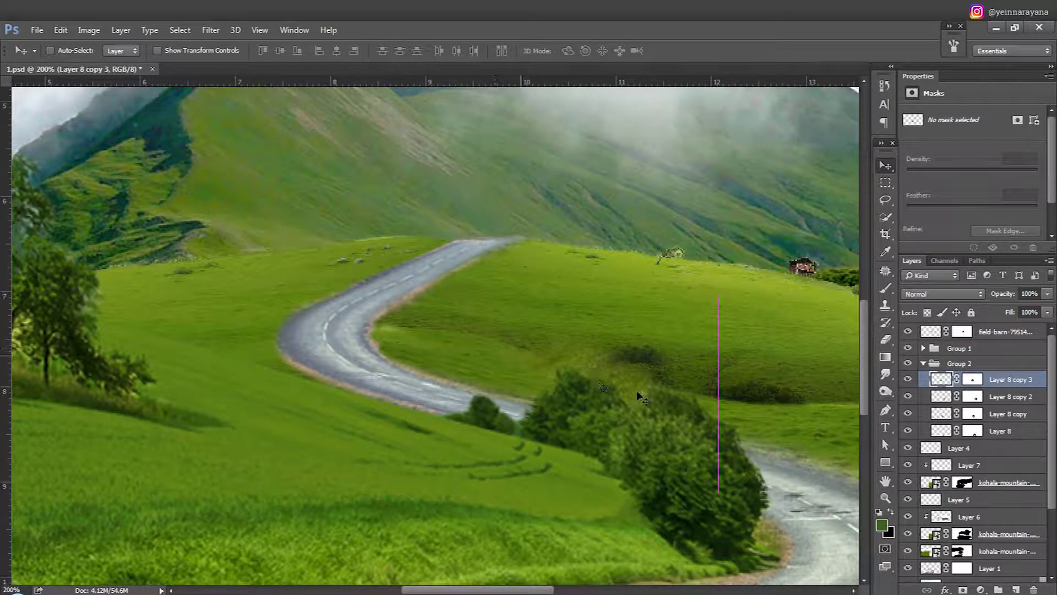
mouse_move(696, 436)
mouse_down()
mouse_move(353, 276)
mouse_move(457, 300)
mouse_up()
key(ctrl+t)
right_click(347, 313)
click(421, 512)
key(Return)
Shrink and shift the grass copy's mask so the grass meets the road.
key(ctrl+plus)
key(b)
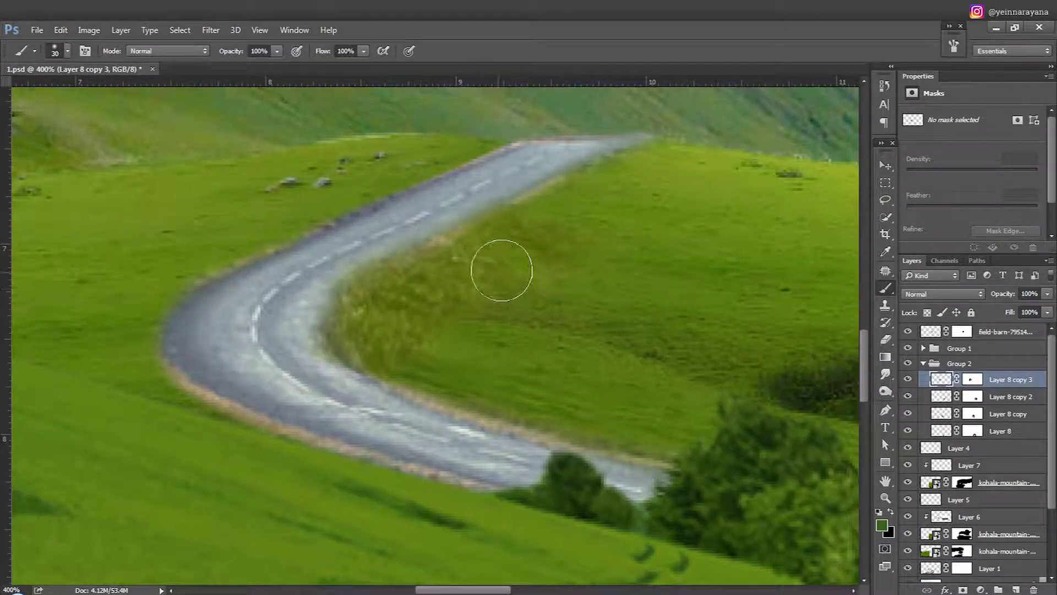
click(972, 379)
key(d)
key(ctrl+t)
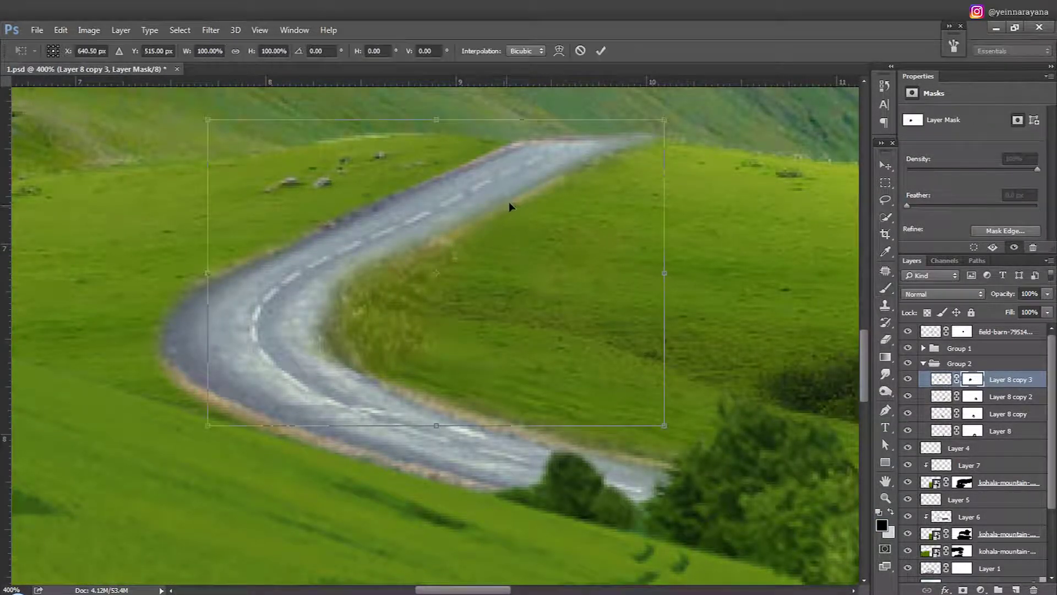
drag(660, 121, 585, 145)
key(Return)
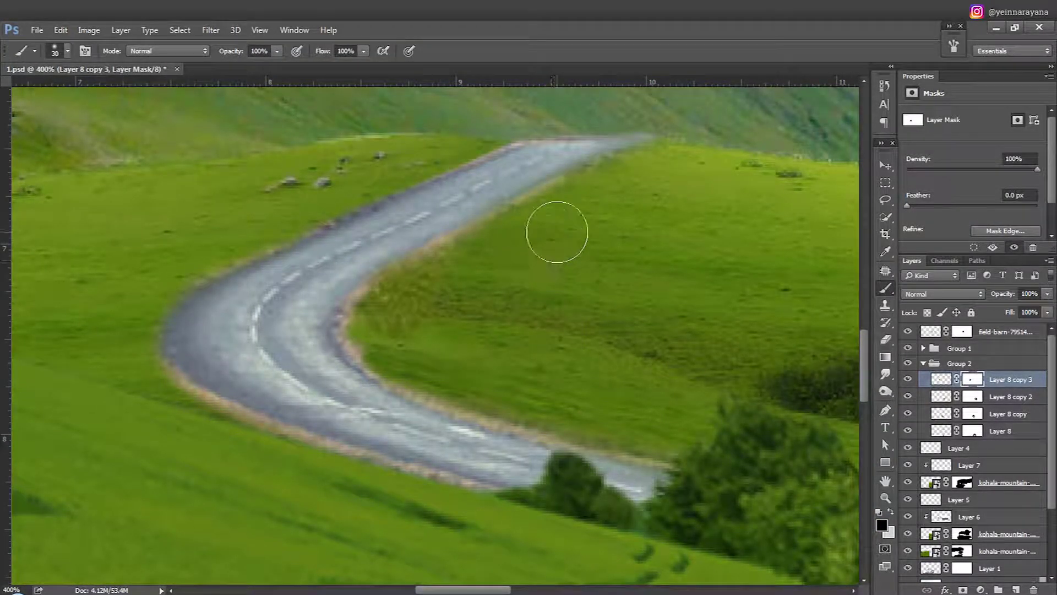
drag(455, 342, 441, 352)
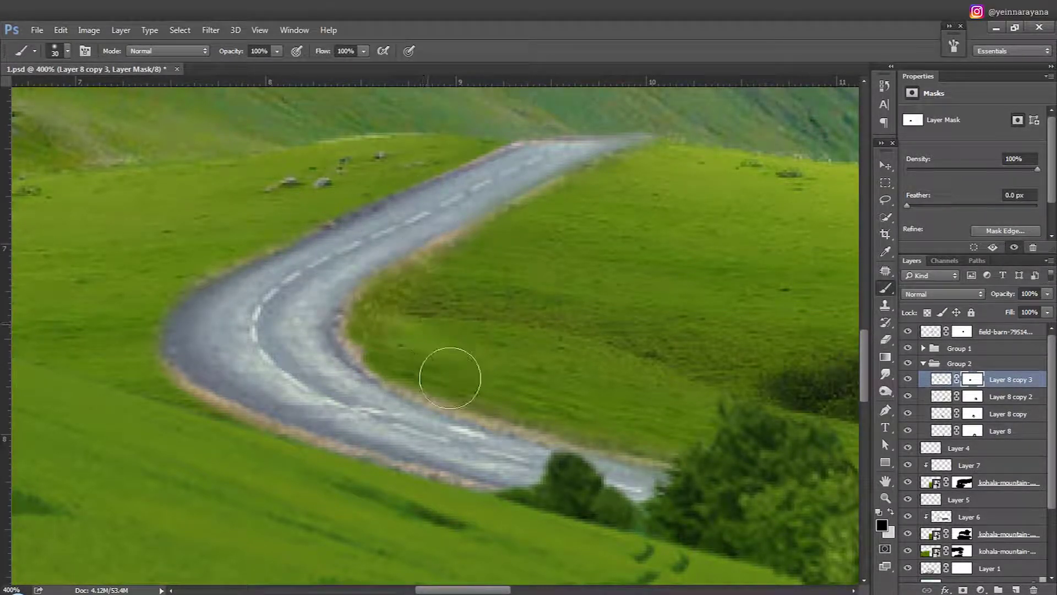
Add another grass copy along the inner bend of the upper road.
drag(511, 342, 589, 329)
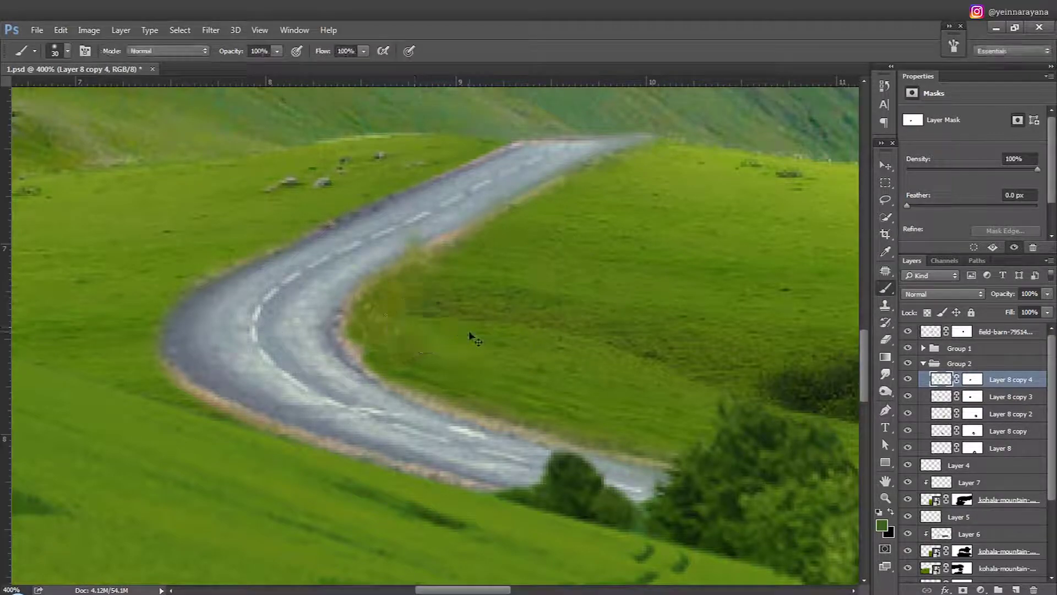
key(v)
drag(413, 314, 381, 345)
key(b)
key(ctrl+backslash)
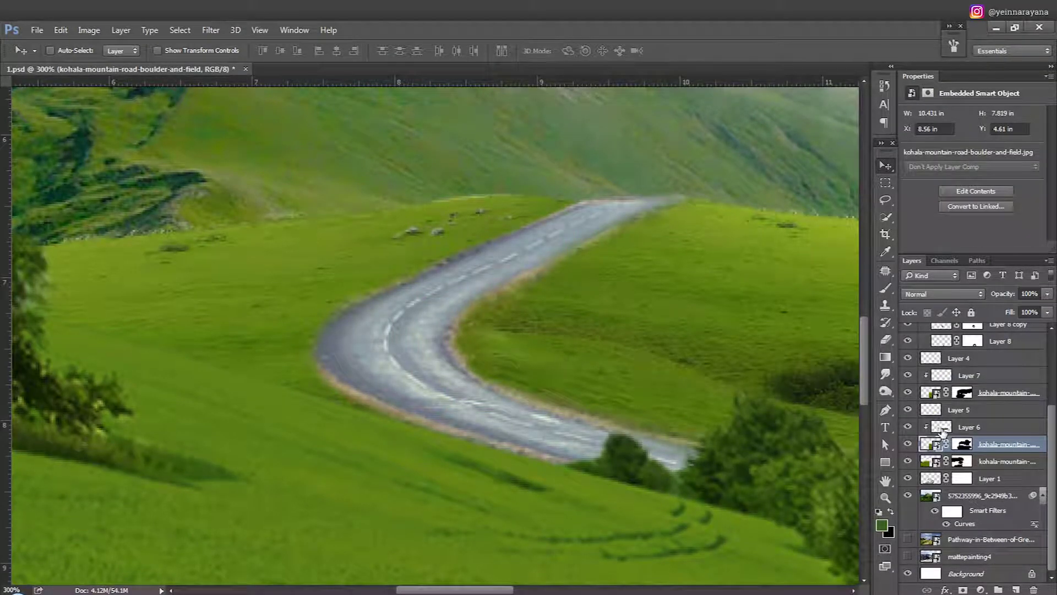
Place the white flowering bush (17805509.png) into the scene above the road photo layer.
click(942, 429)
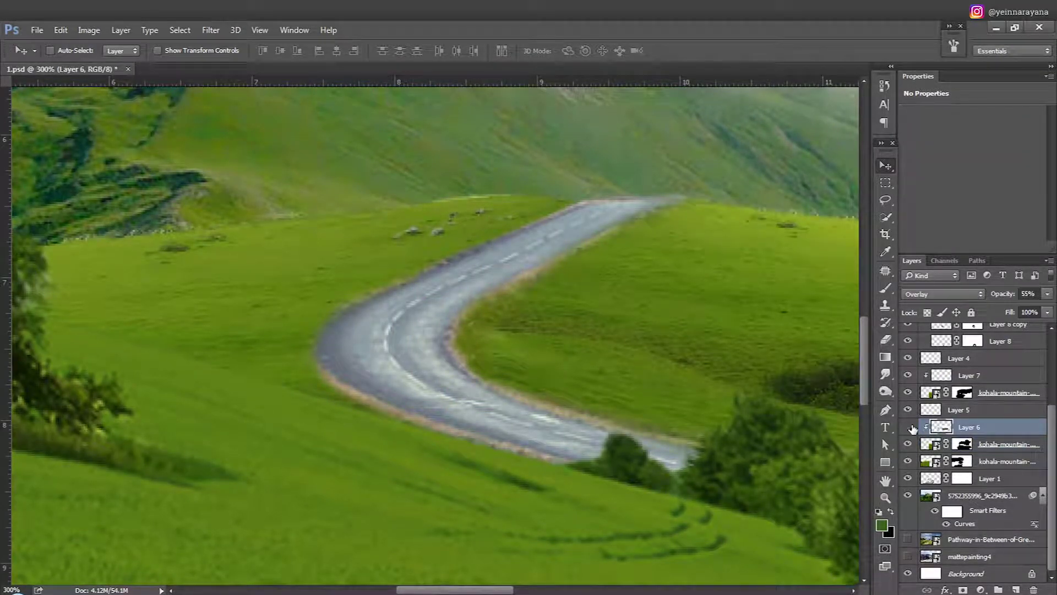
click(934, 447)
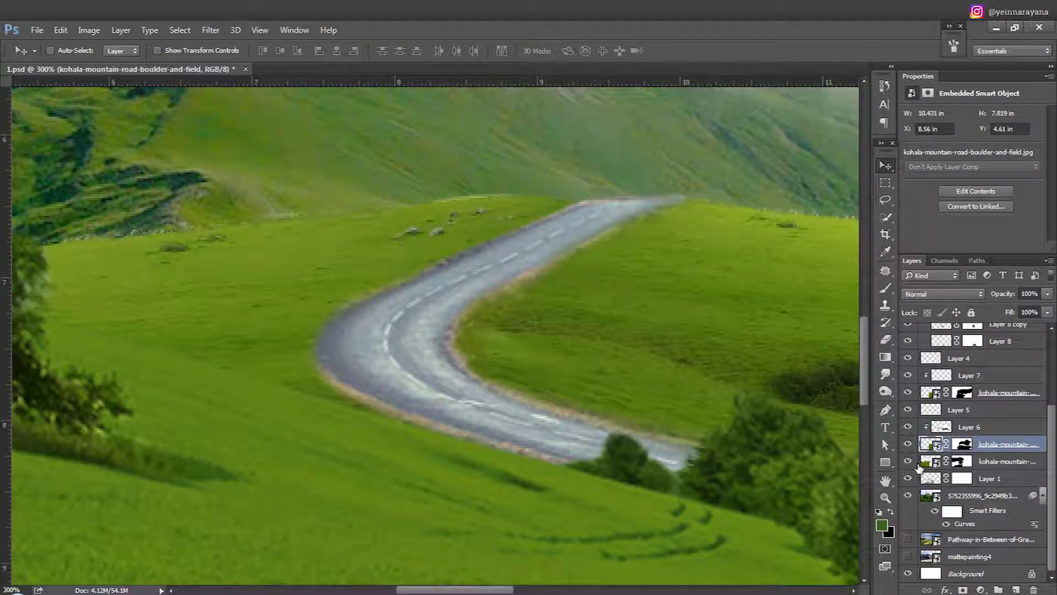
scroll(506, 401, down, 3)
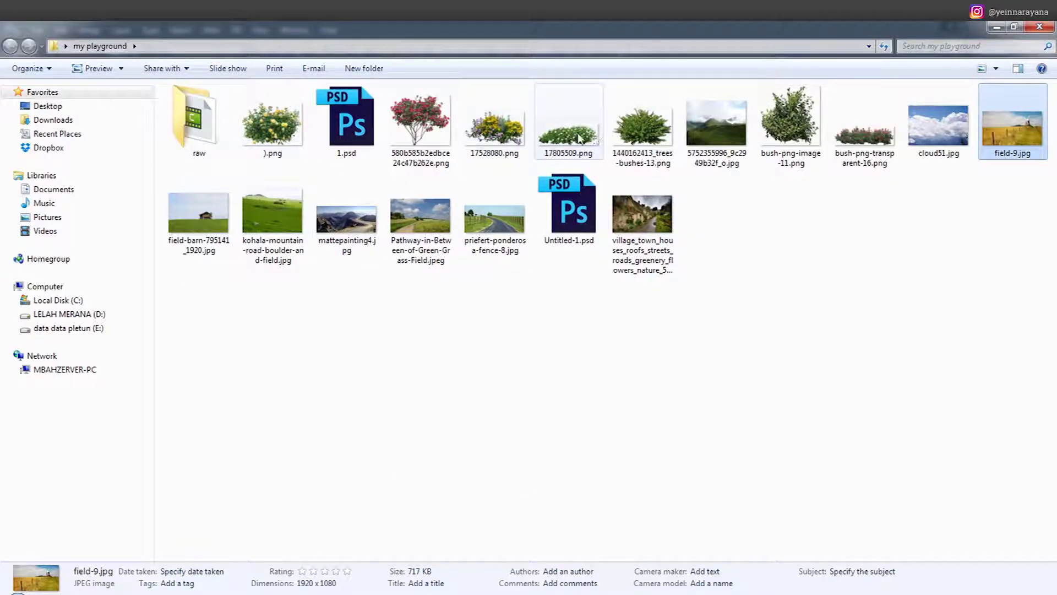
drag(578, 137, 435, 330)
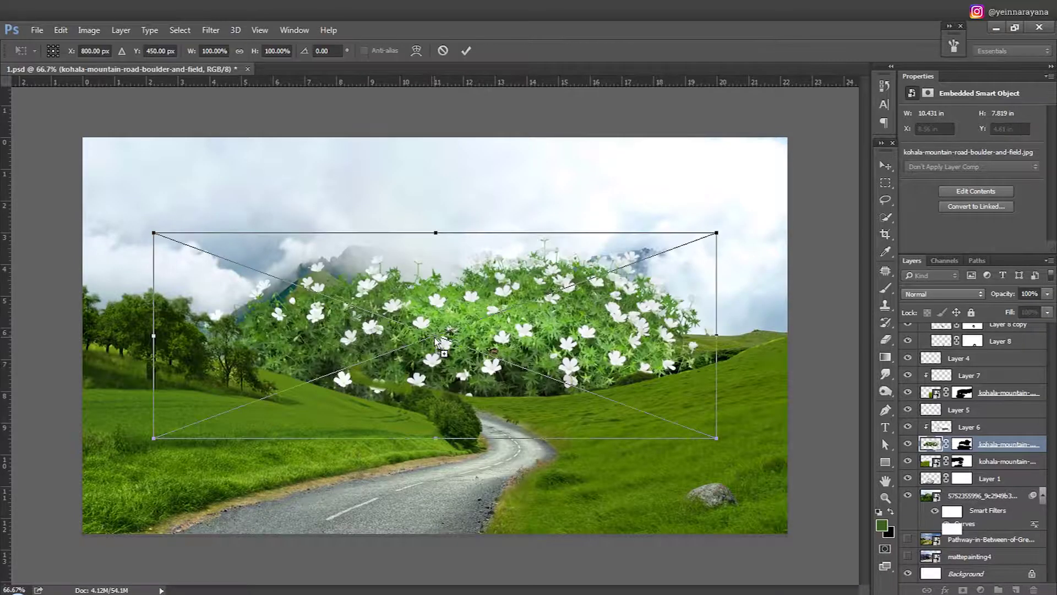
key(Return)
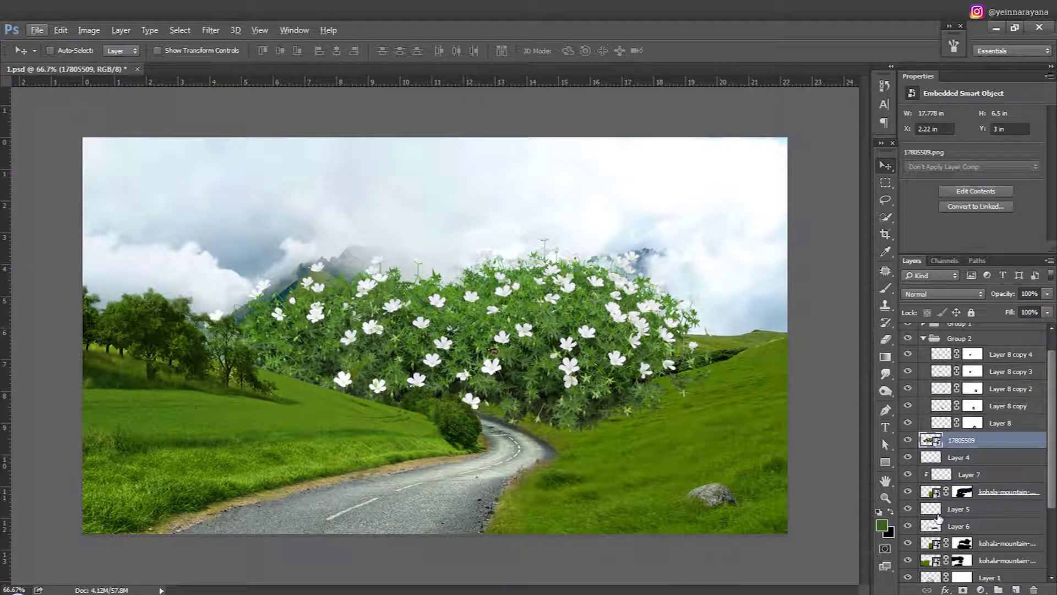
drag(938, 517, 938, 534)
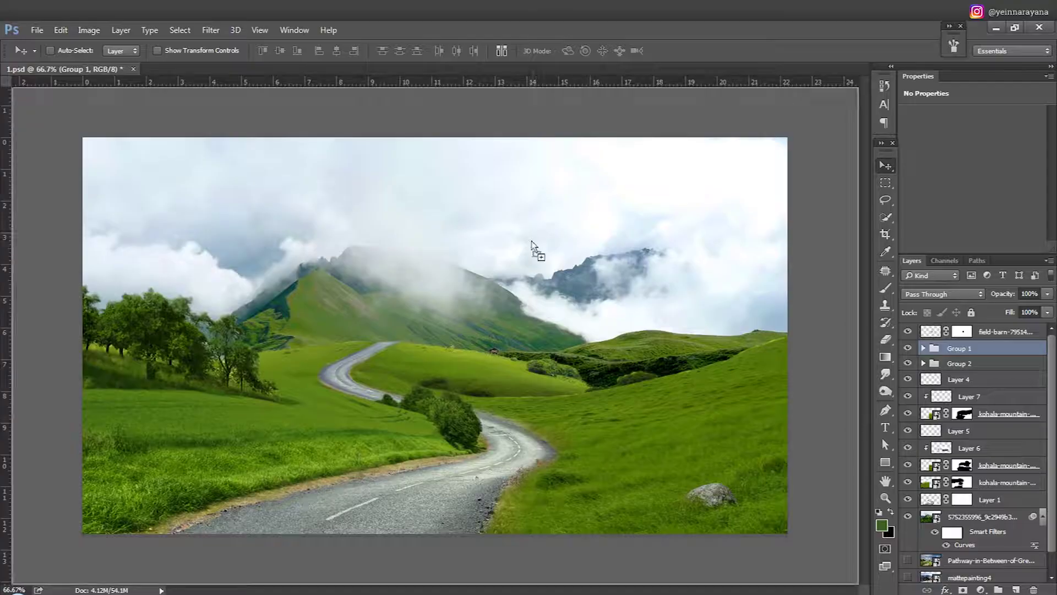
click(531, 242)
key(Return)
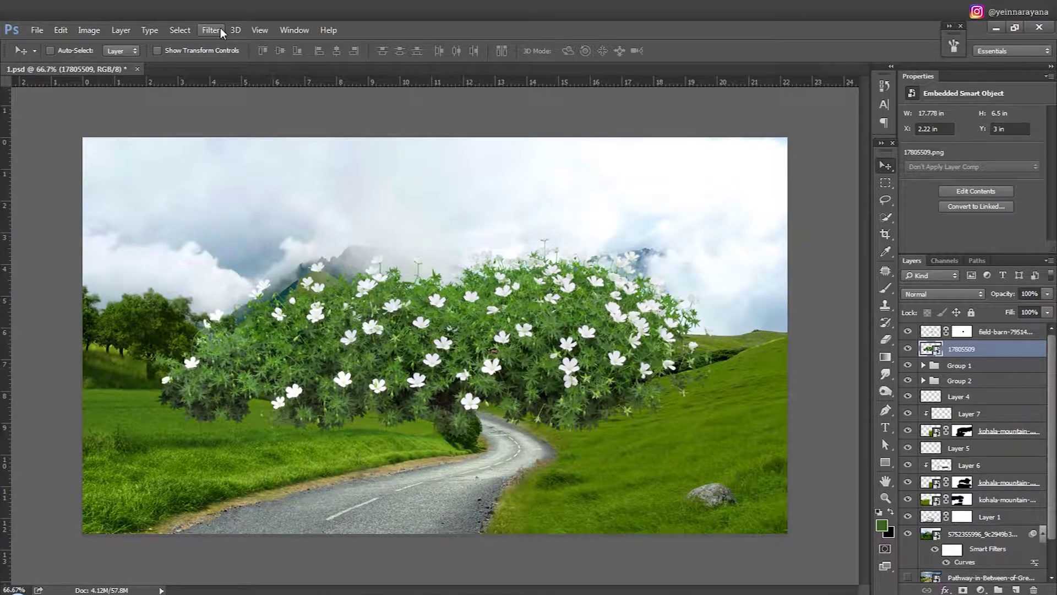
Gaussian-blur the white flower bush and move it to the bottom-left corner.
click(210, 29)
click(425, 224)
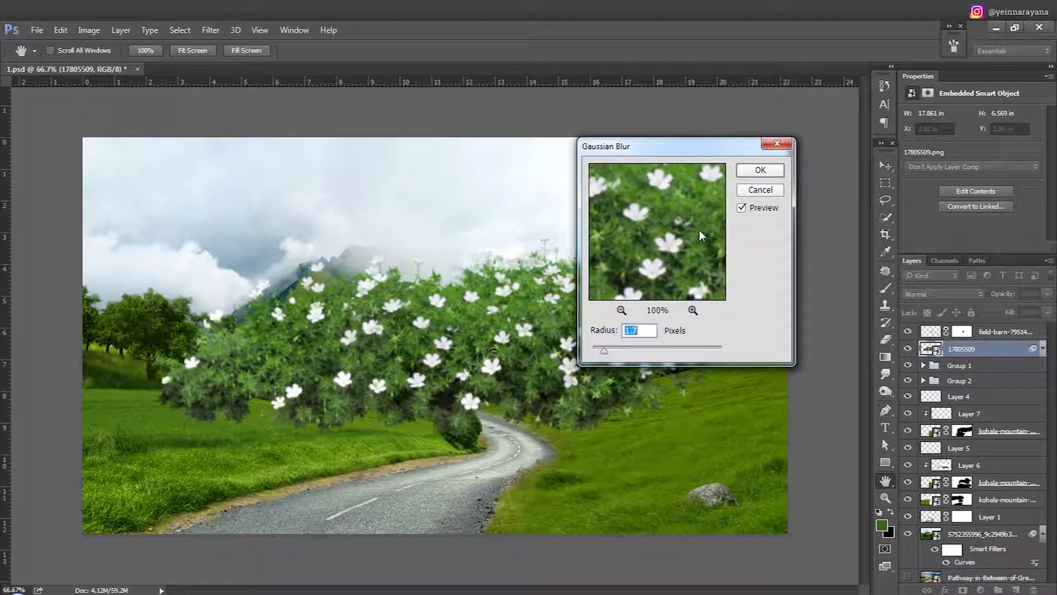
click(760, 170)
key(v)
mouse_move(344, 432)
mouse_down()
mouse_move(132, 471)
mouse_move(124, 482)
mouse_up()
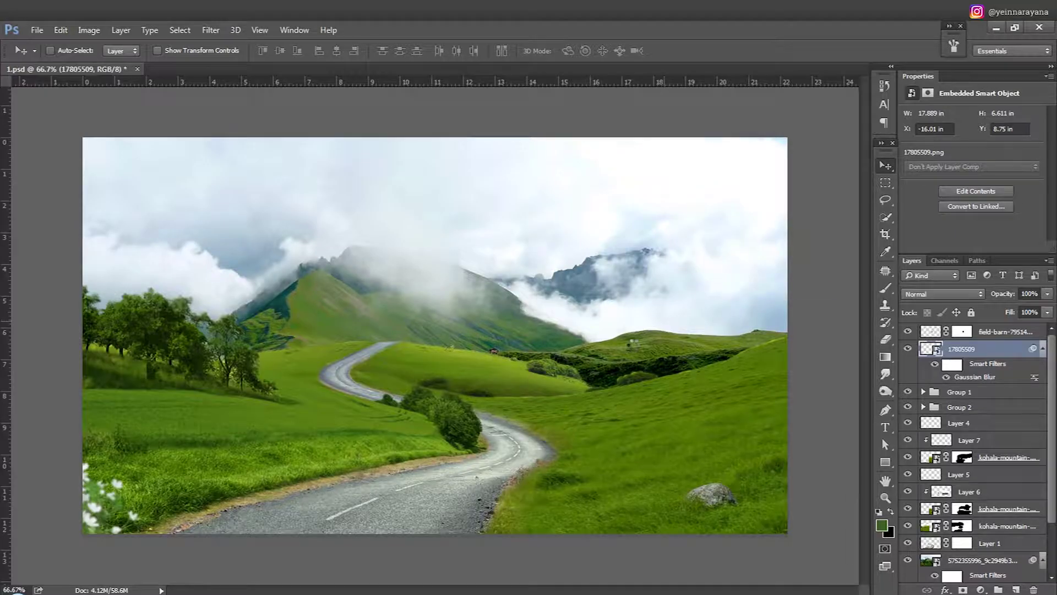
drag(633, 343, 608, 353)
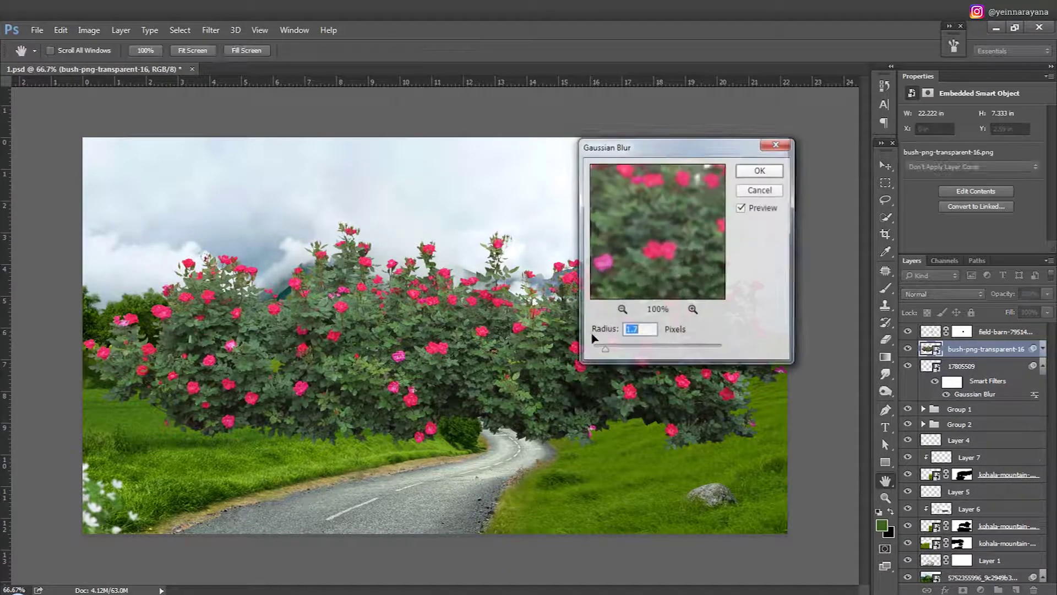
Apply Gaussian Blur to the pink rose bush, set it bottom-right, and bring in the red-flowered tree.
click(760, 170)
mouse_move(157, 259)
mouse_down()
mouse_move(567, 496)
mouse_move(727, 509)
mouse_up()
drag(505, 456, 540, 448)
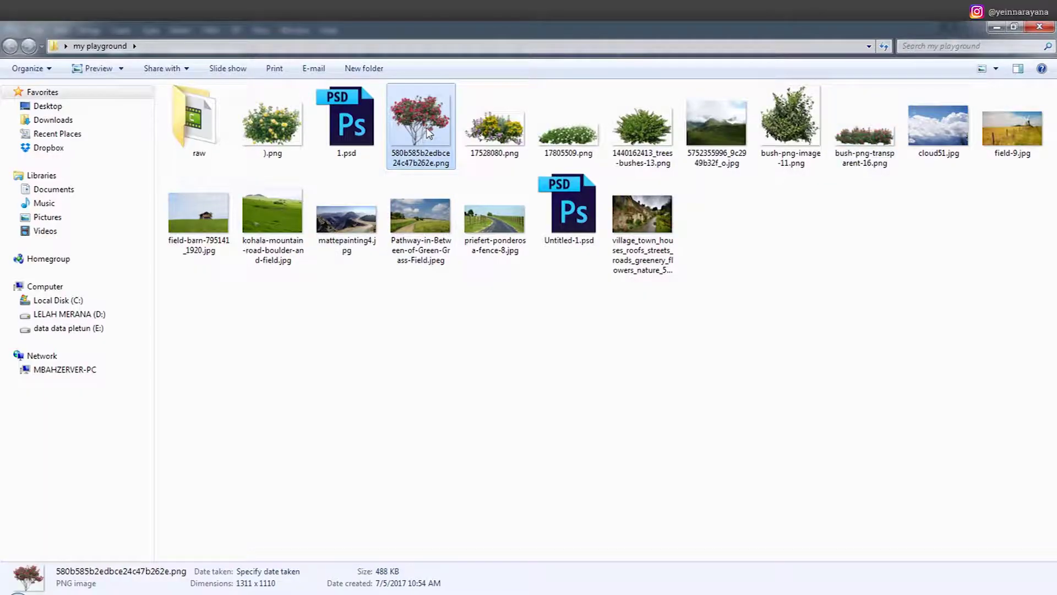
mouse_move(423, 132)
mouse_down()
mouse_move(644, 142)
mouse_move(472, 305)
mouse_up()
Scale the flowering tree down and position it beside the road bend.
key(Return)
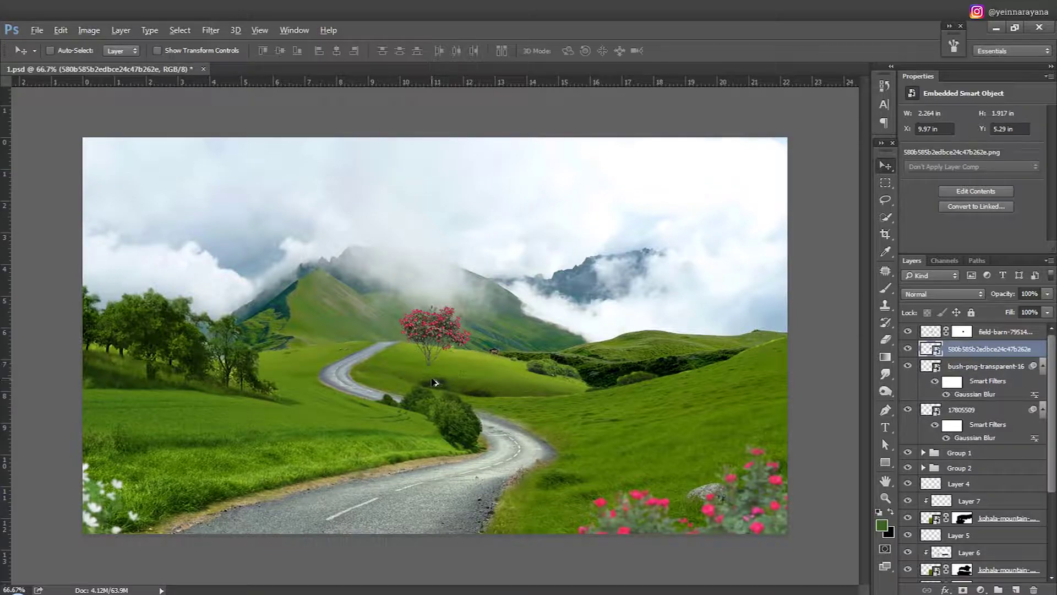
key(ctrl+plus)
key(ctrl+plus)
key(ctrl+t)
drag(547, 158, 520, 189)
key(Return)
drag(445, 231, 357, 394)
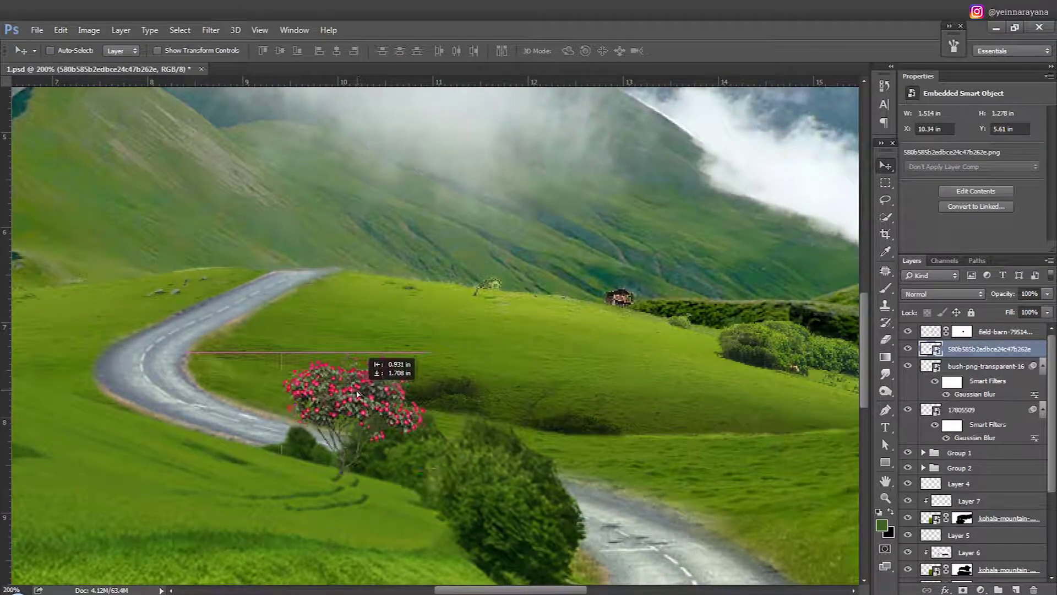
key(ctrl+t)
drag(427, 349, 390, 378)
key(Return)
Add a shading layer clipped to the tree and set its blend mode to Overlay.
key(ctrl+shift+n)
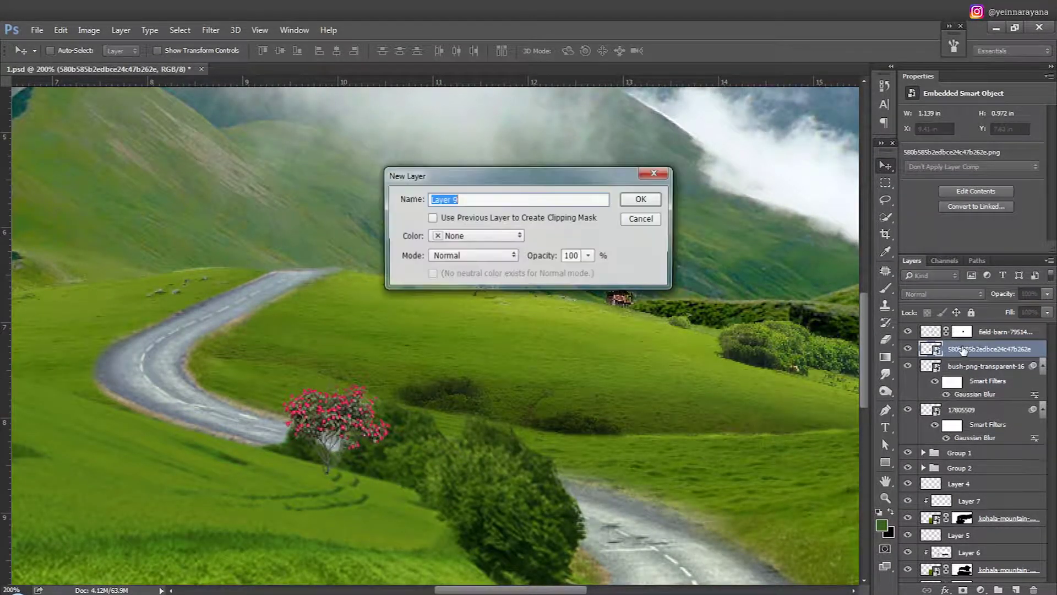
key(Return)
key(ctrl+alt+g)
key(b)
key(d)
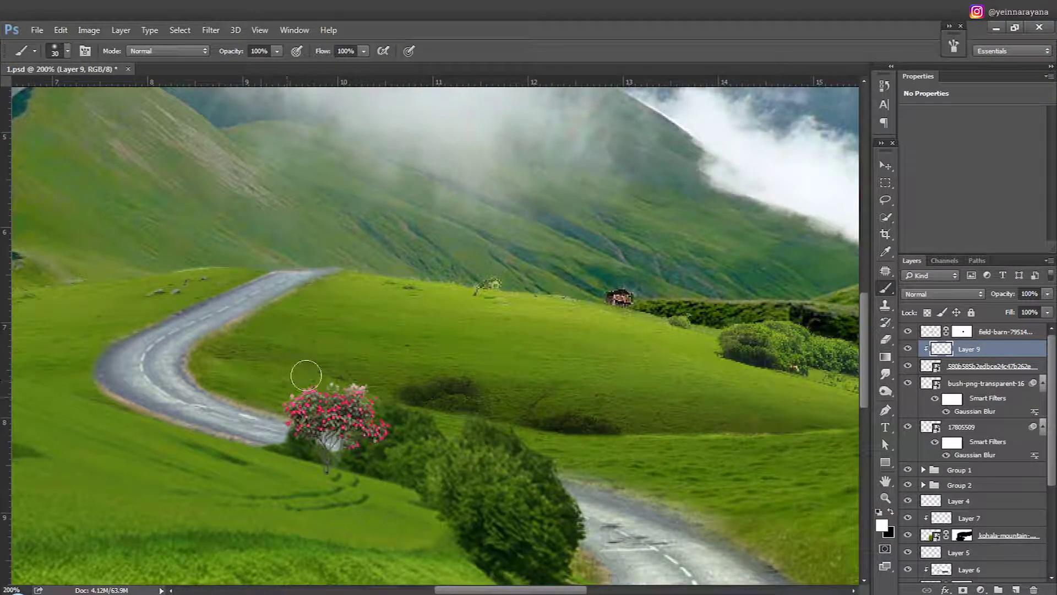
click(942, 293)
click(936, 424)
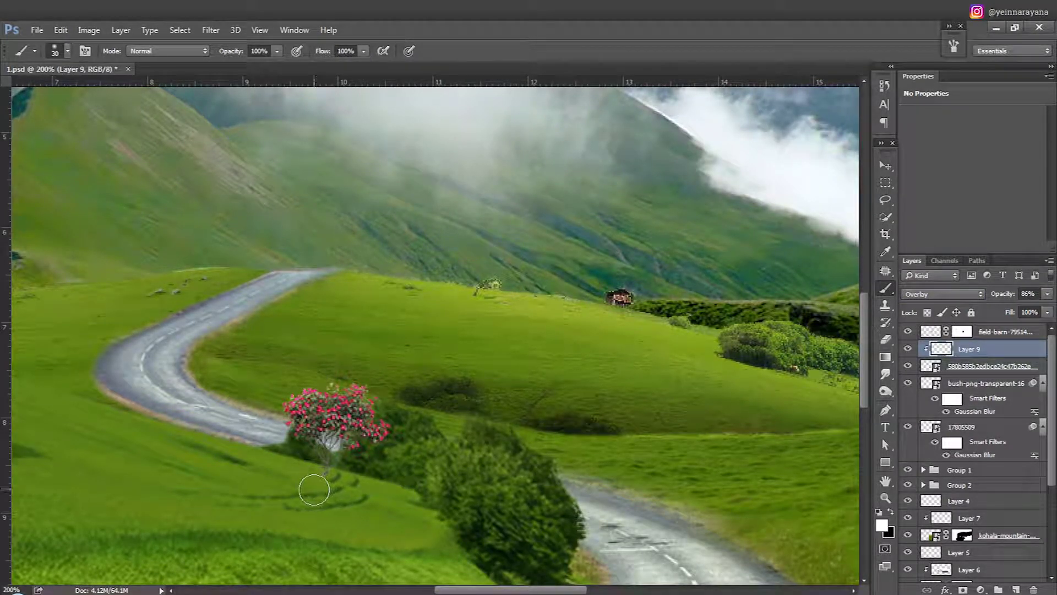
Group the tree with its shading into Group 3, shrink it and move it beside the dark bushes.
key(v)
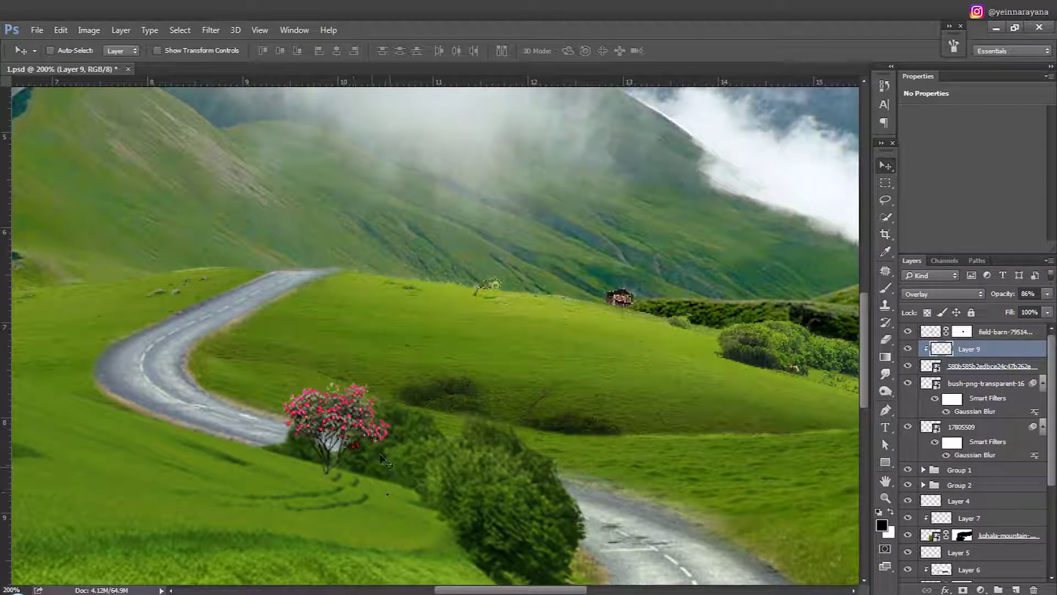
shift+click(967, 366)
key(ctrl+g)
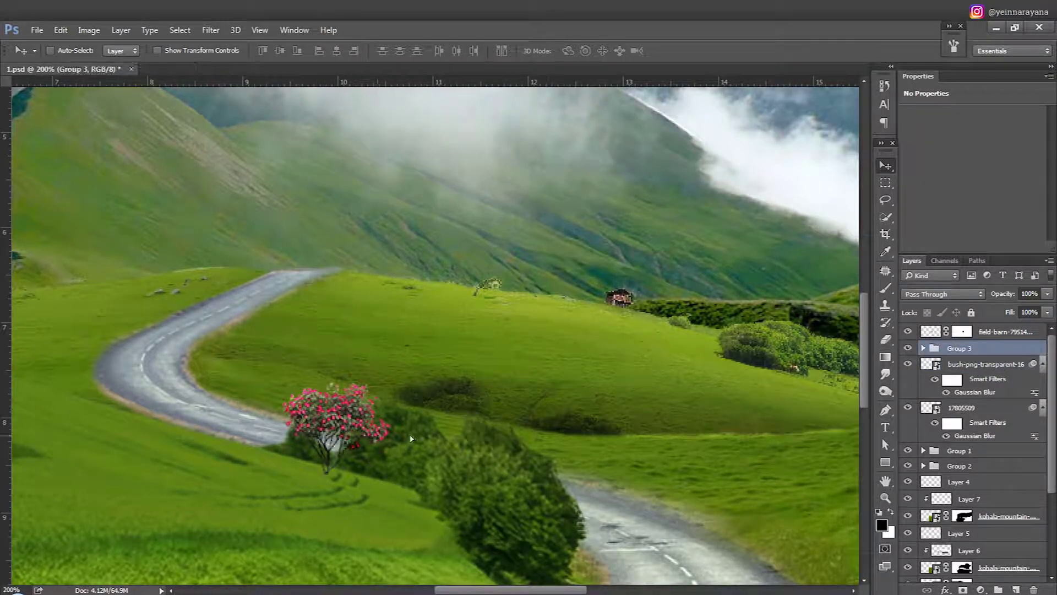
drag(396, 408, 395, 395)
key(ctrl+t)
drag(465, 324, 385, 395)
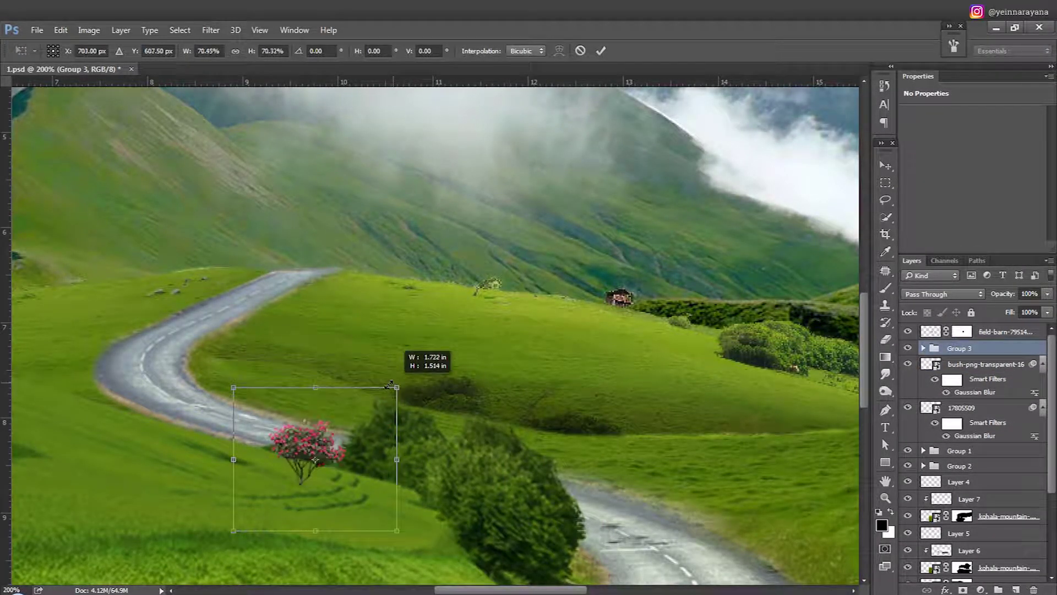
key(Return)
drag(306, 446, 338, 462)
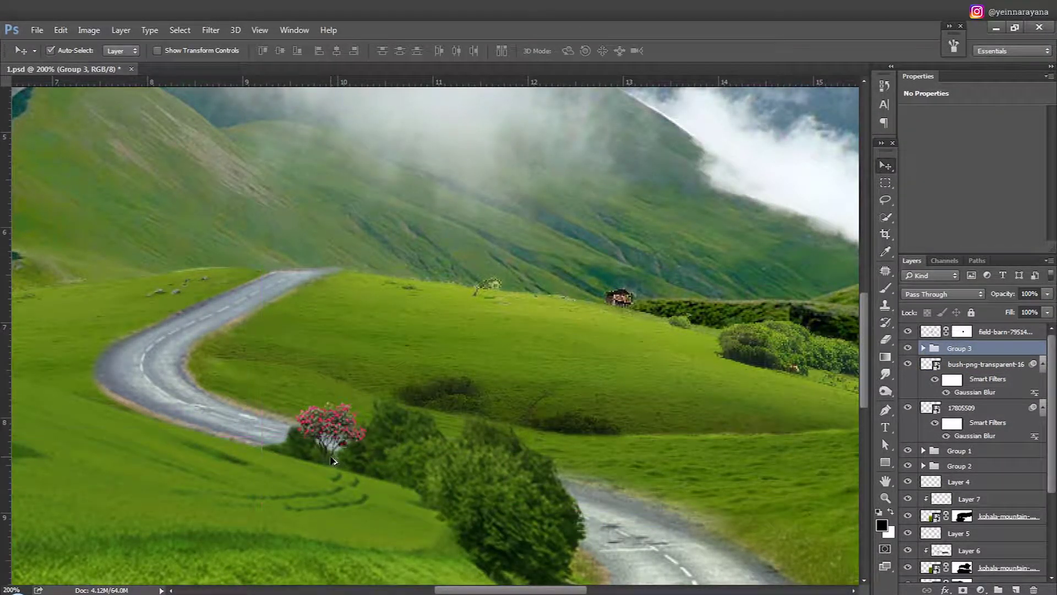
Add a layer mask to the tree group and adjust the brush for painting it.
scroll(333, 460, up, 1)
click(963, 589)
key(b)
right_click(283, 490)
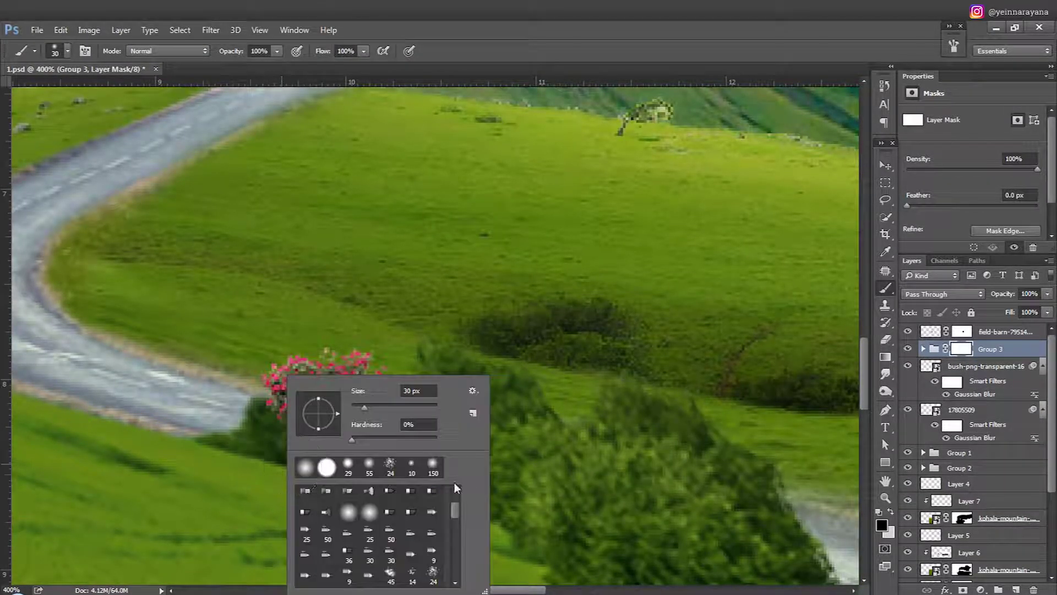
click(235, 466)
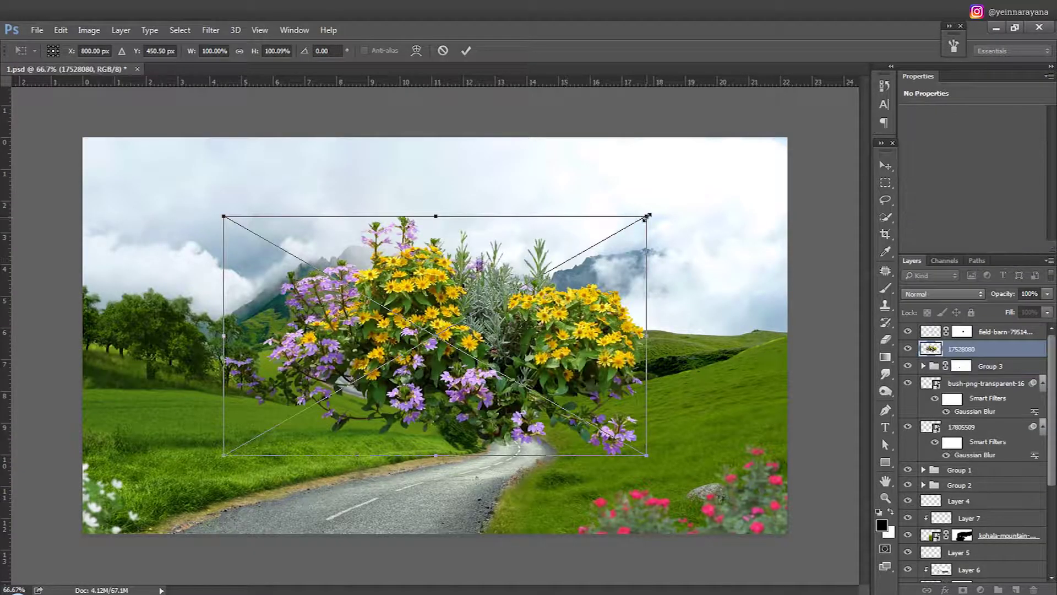
Place a small yellow flower bush and move it down beside the tree.
drag(649, 449, 459, 337)
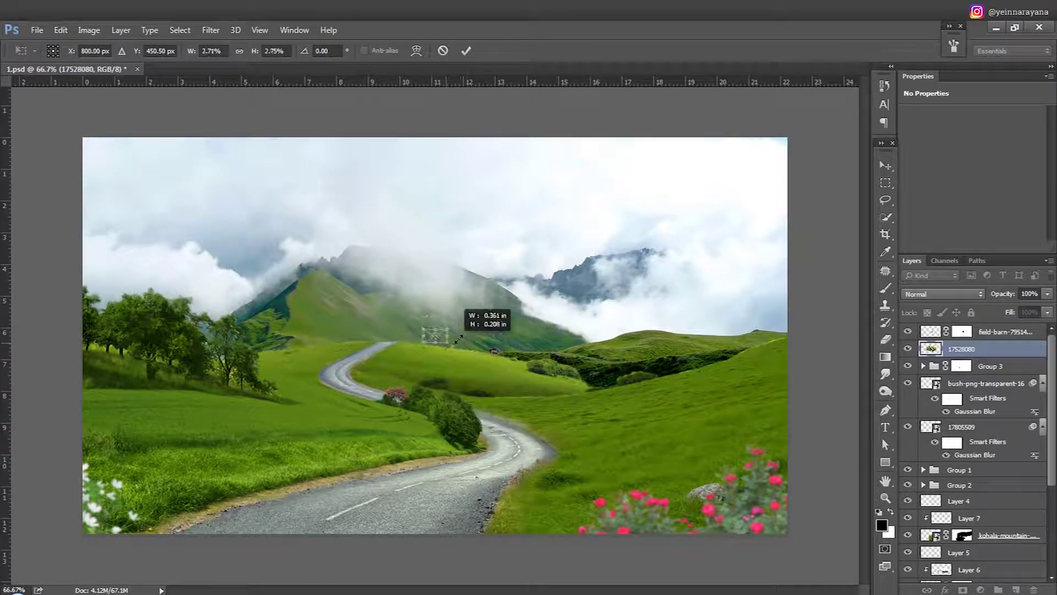
key(Return)
scroll(459, 337, up, 1)
scroll(459, 337, up, 1)
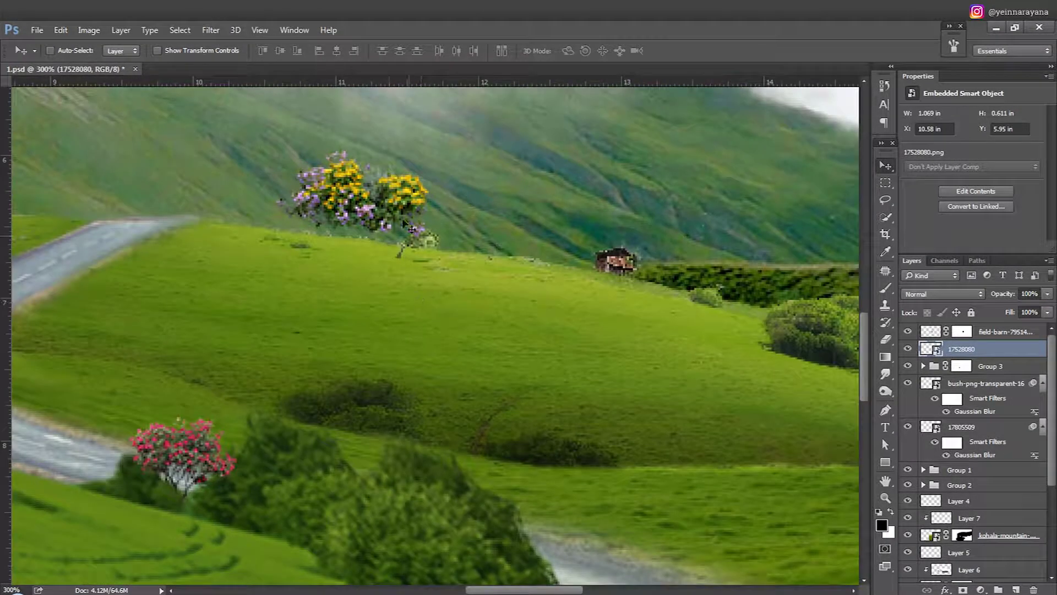
scroll(477, 329, up, 1)
drag(476, 330, 519, 419)
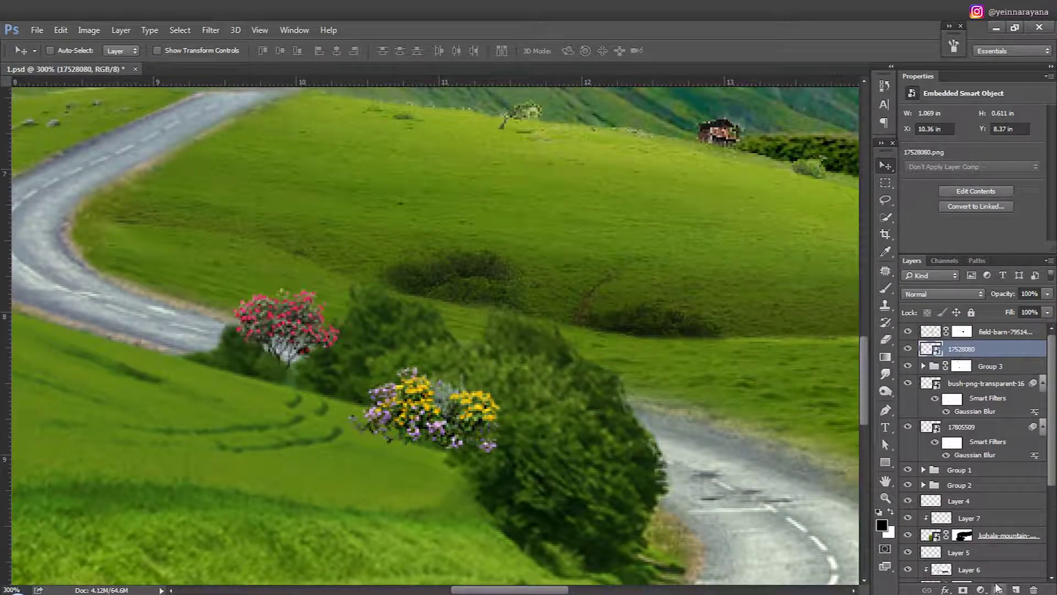
Mask the flower bush, add a clipped shading layer, and group them together.
click(963, 589)
key(b)
key(v)
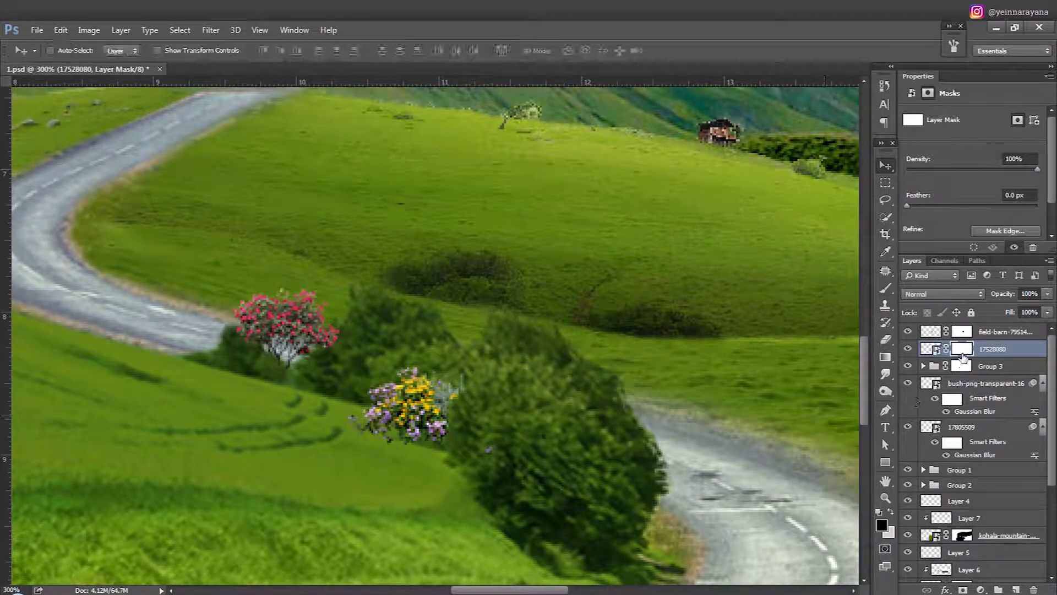
key(ctrl+shift+n)
key(Return)
key(ctrl+alt+g)
shift+click(934, 366)
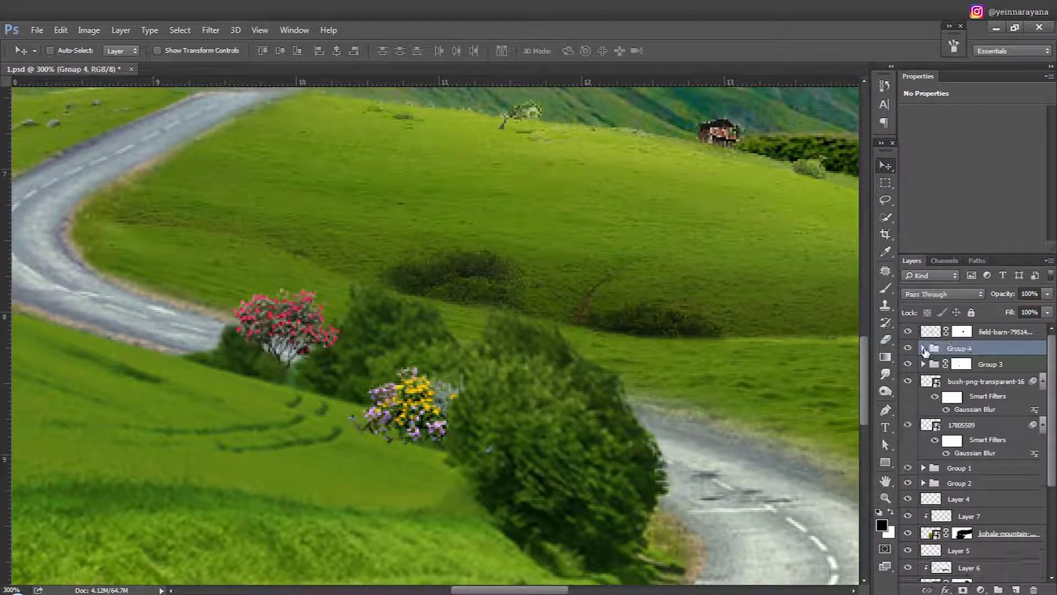
key(ctrl+g)
key(b)
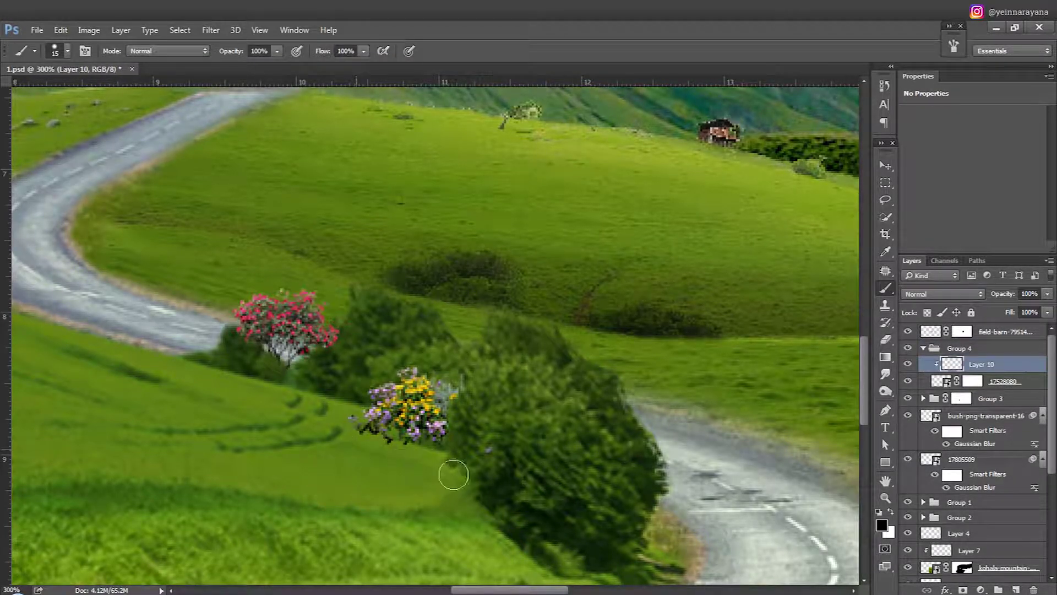
Tilt the flower bush group to follow the hillside slope.
click(942, 293)
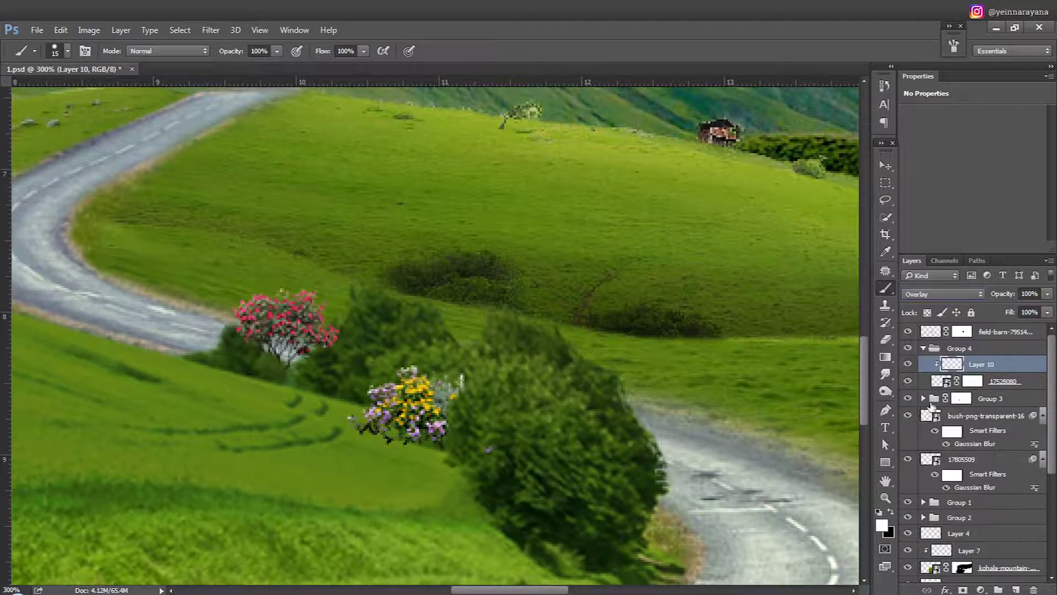
click(958, 348)
key(Return)
click(923, 348)
key(v)
drag(429, 418, 448, 419)
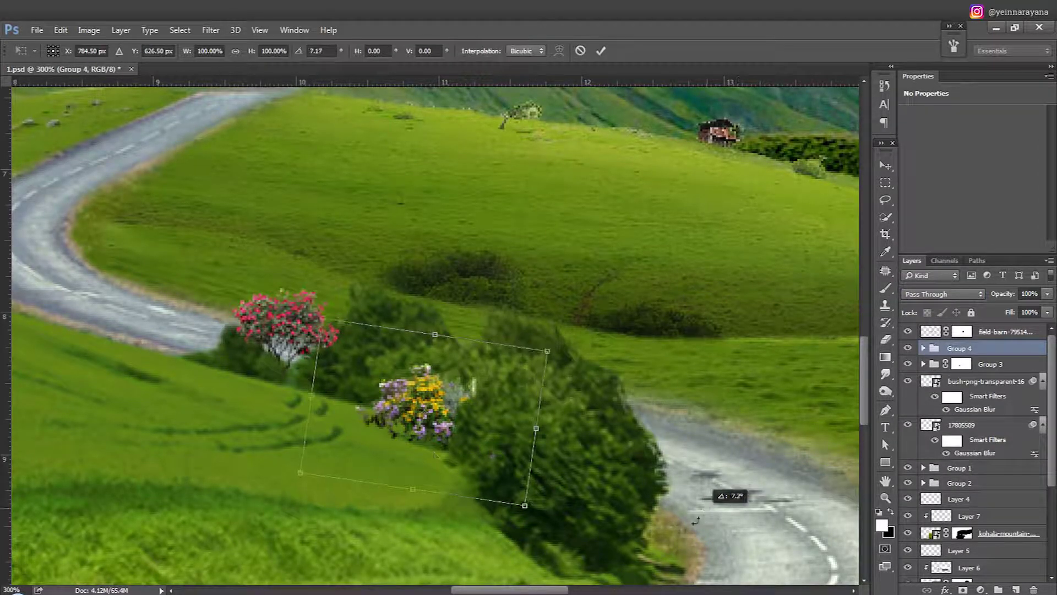
Paint on the tree group and Group 4 layer masks, then collapse Group 4 and fit the view.
key(alt+bracketleft)
key(b)
key(d)
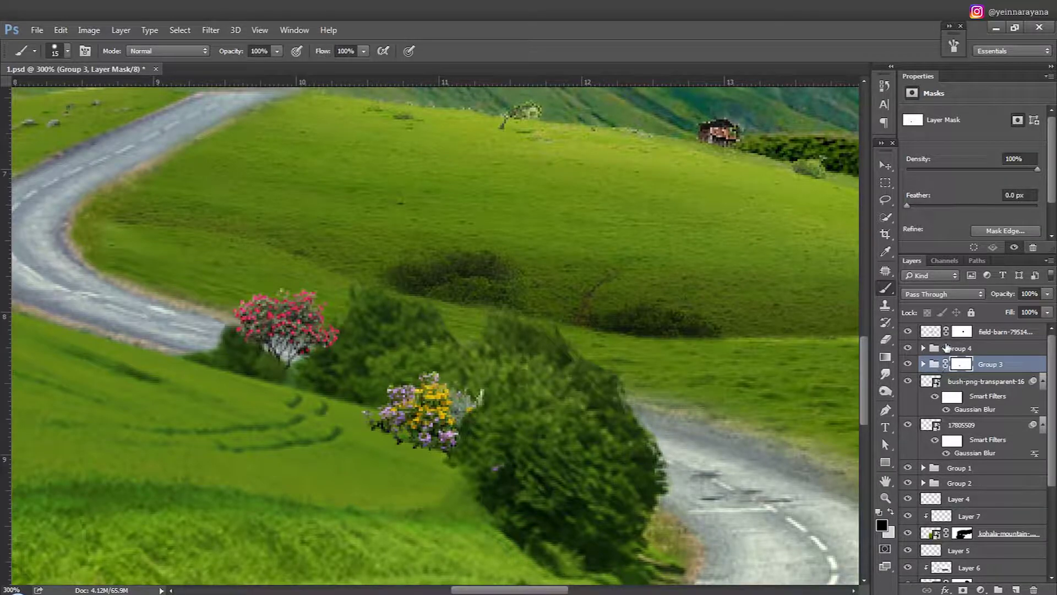
click(945, 348)
click(972, 381)
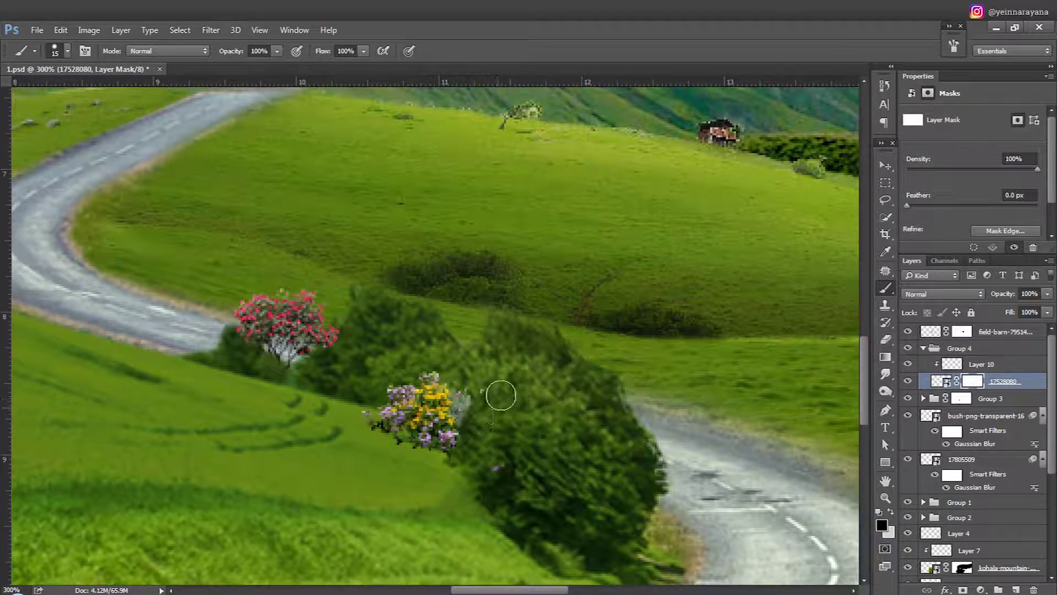
key(v)
click(946, 348)
key(ctrl+0)
Add an Exposure layer above the field-barn layer: exposure +0.34, offset +0.0202, gamma 1.20.
click(991, 331)
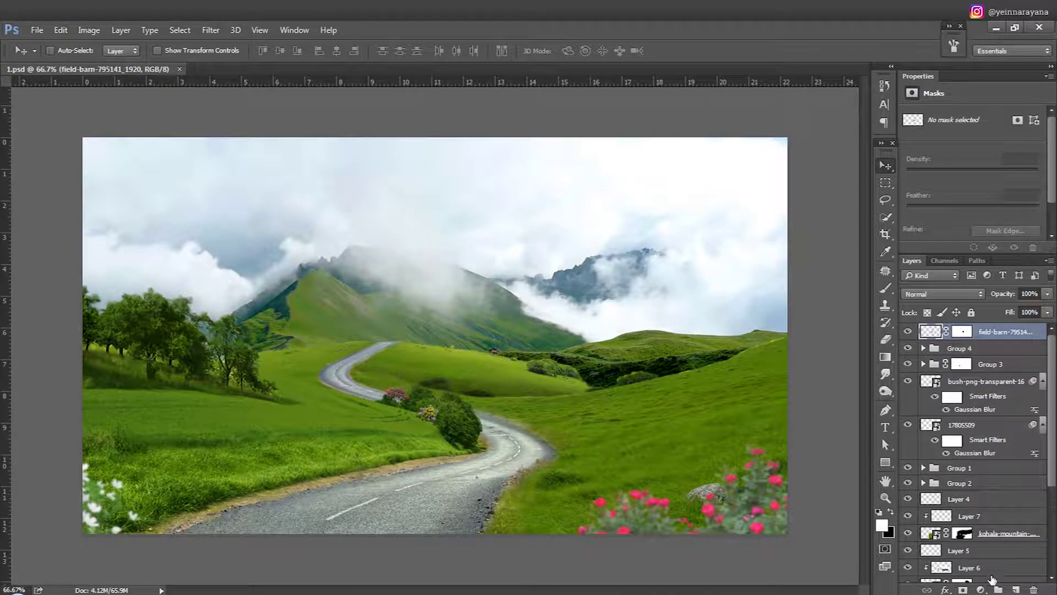
click(981, 589)
click(926, 398)
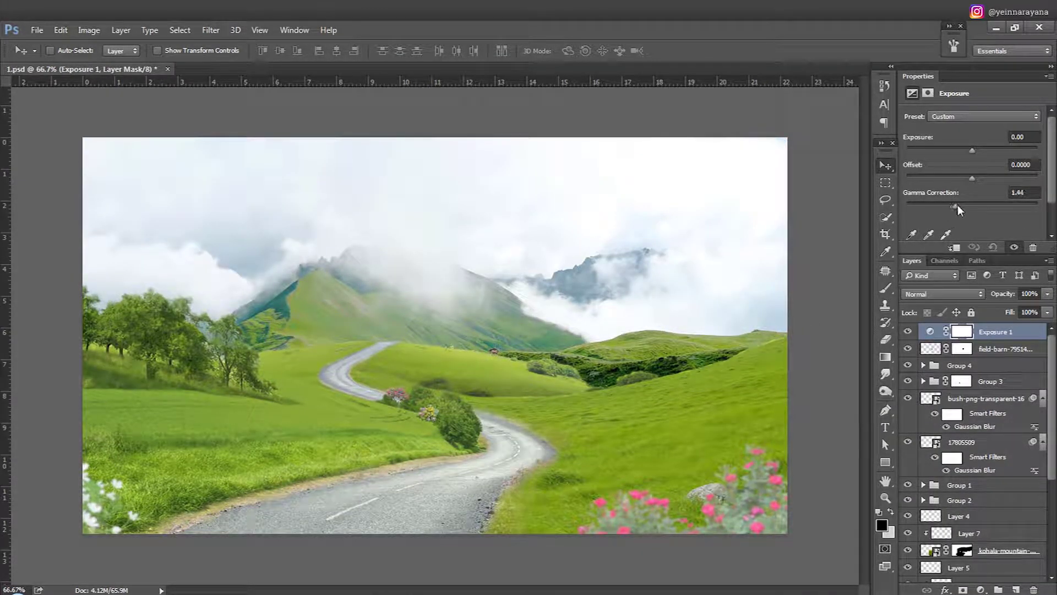
mouse_move(962, 206)
mouse_down()
mouse_move(980, 176)
mouse_move(975, 151)
mouse_up()
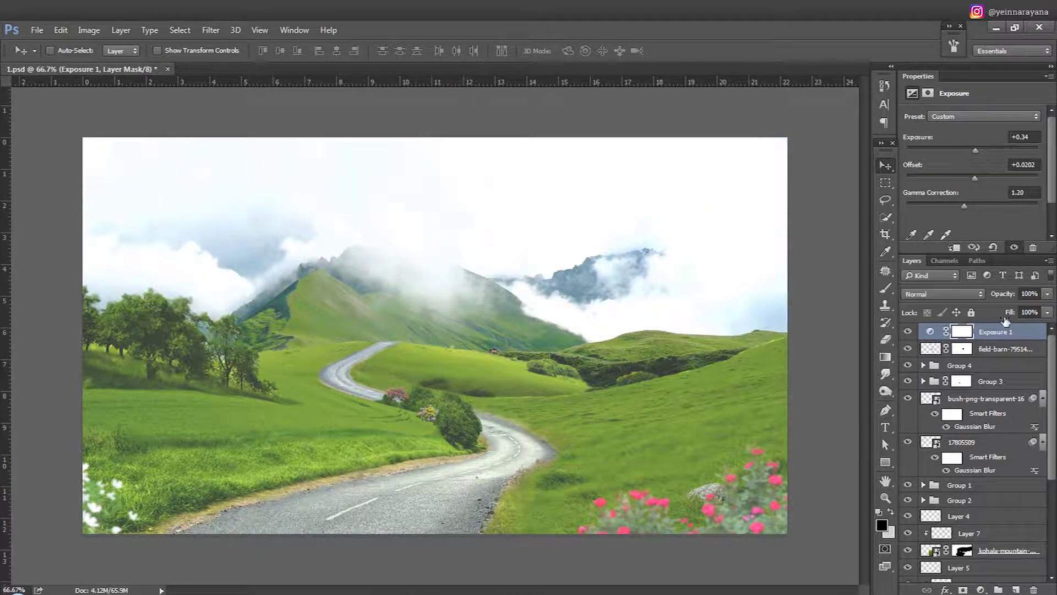
click(955, 352)
On a new layer, stamp a white cloud near the left trees and road with a cloud brush.
key(ctrl+shift+n)
key(Return)
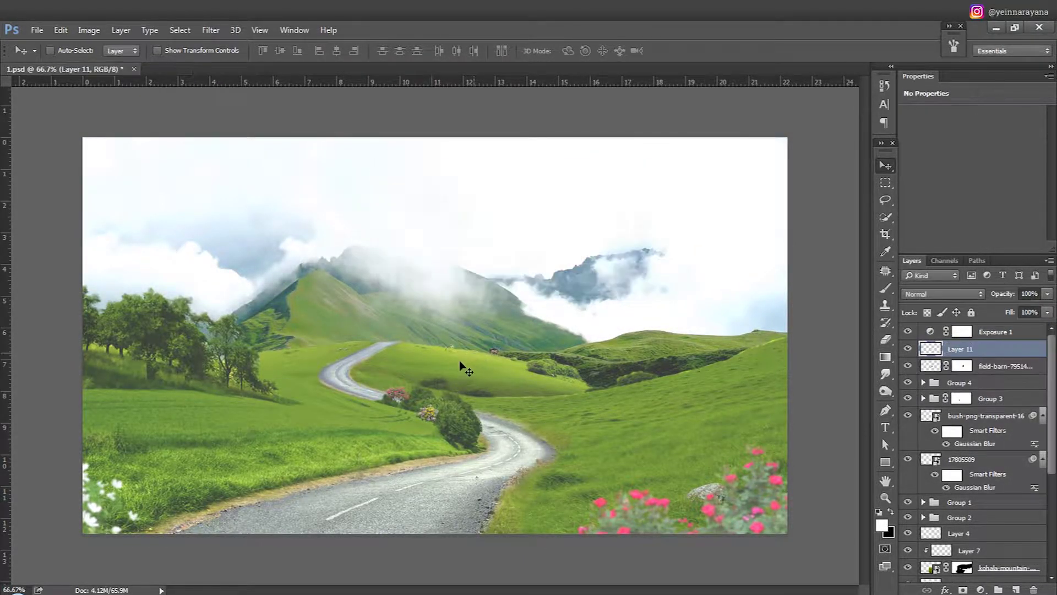
key(b)
right_click(438, 366)
scroll(613, 498, down, 5)
double_click(548, 542)
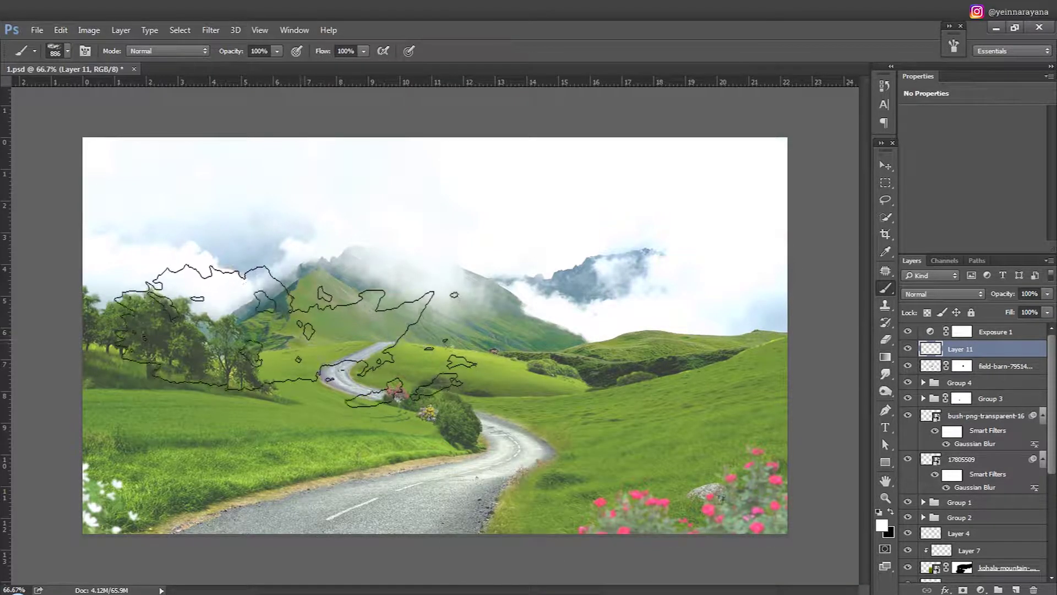
right_click(405, 330)
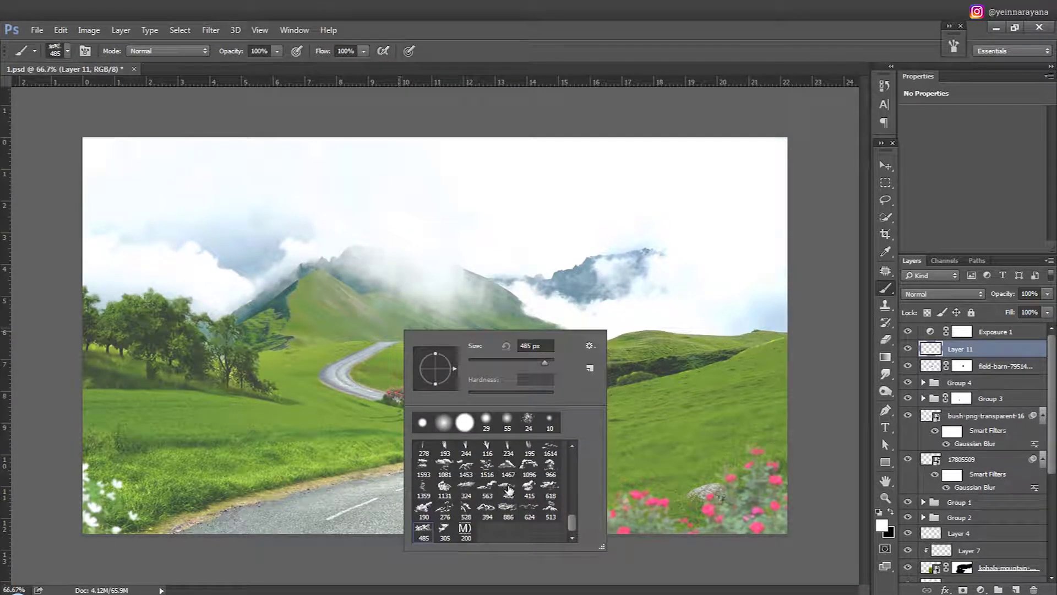
double_click(423, 533)
click(308, 330)
Move the cloud layer up one slot and shift the mist up and left toward the trees.
text(v40)
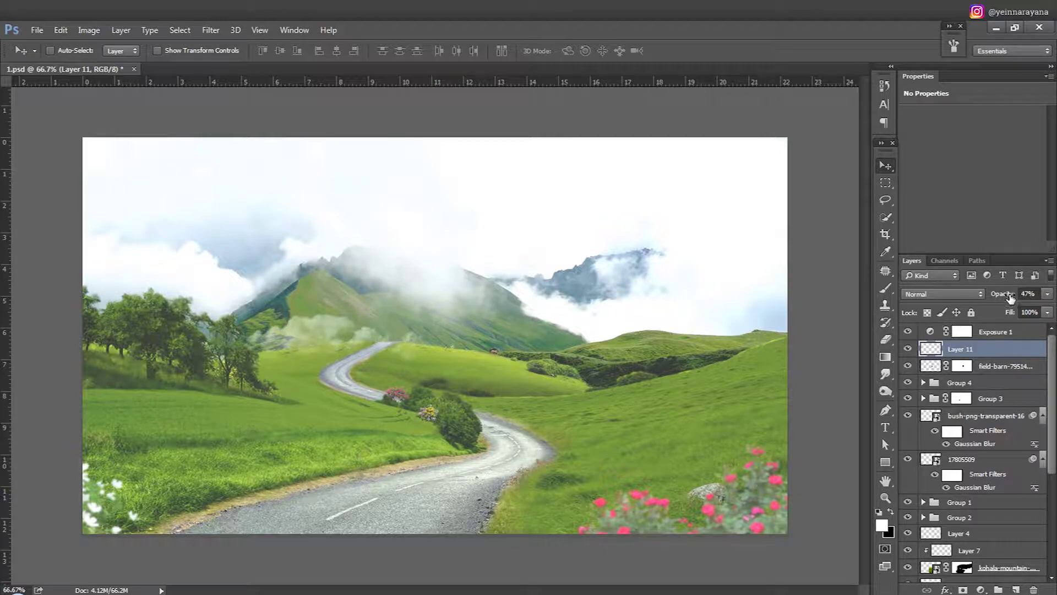
drag(479, 319, 463, 339)
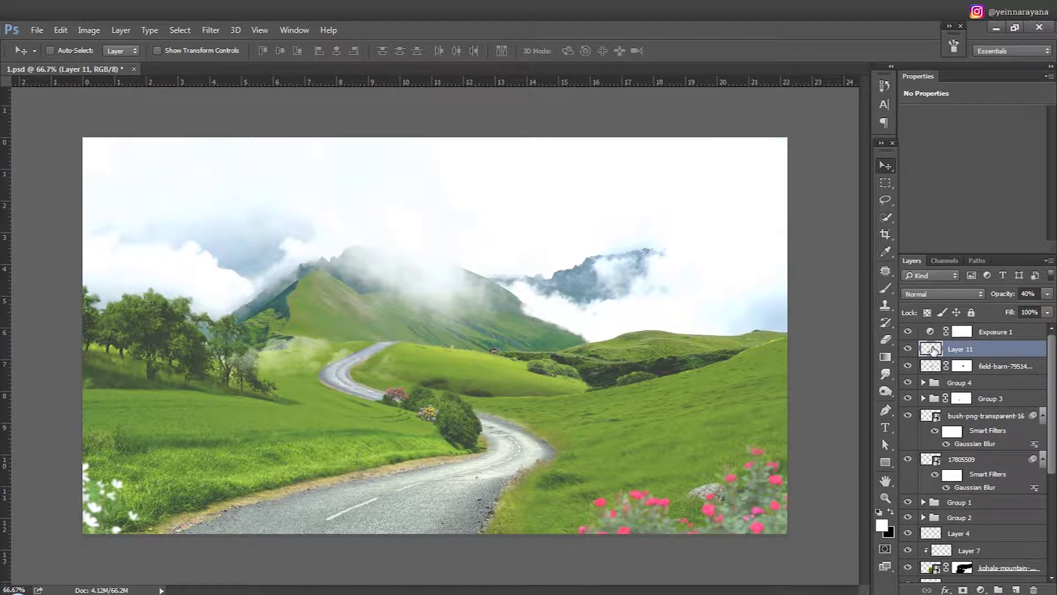
drag(933, 349, 936, 530)
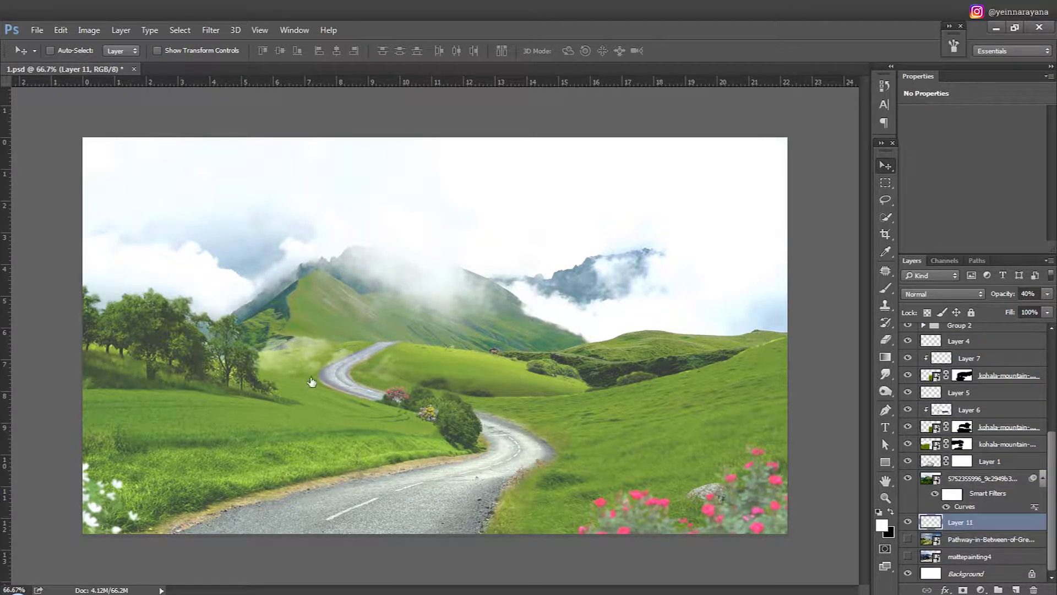
key(ctrl+bracketright)
drag(430, 336, 410, 314)
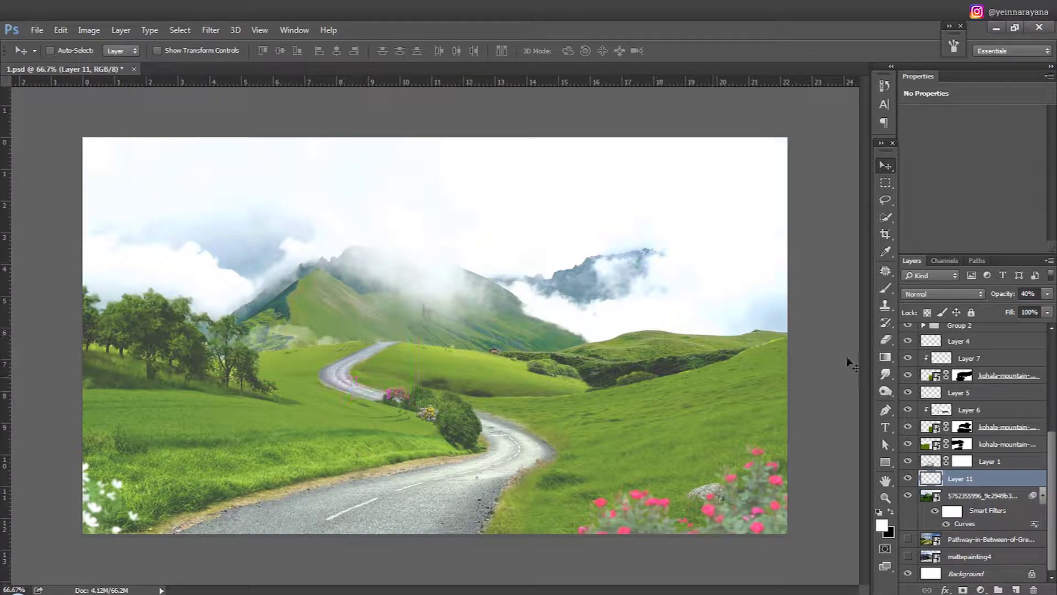
drag(308, 308, 258, 297)
key(0)
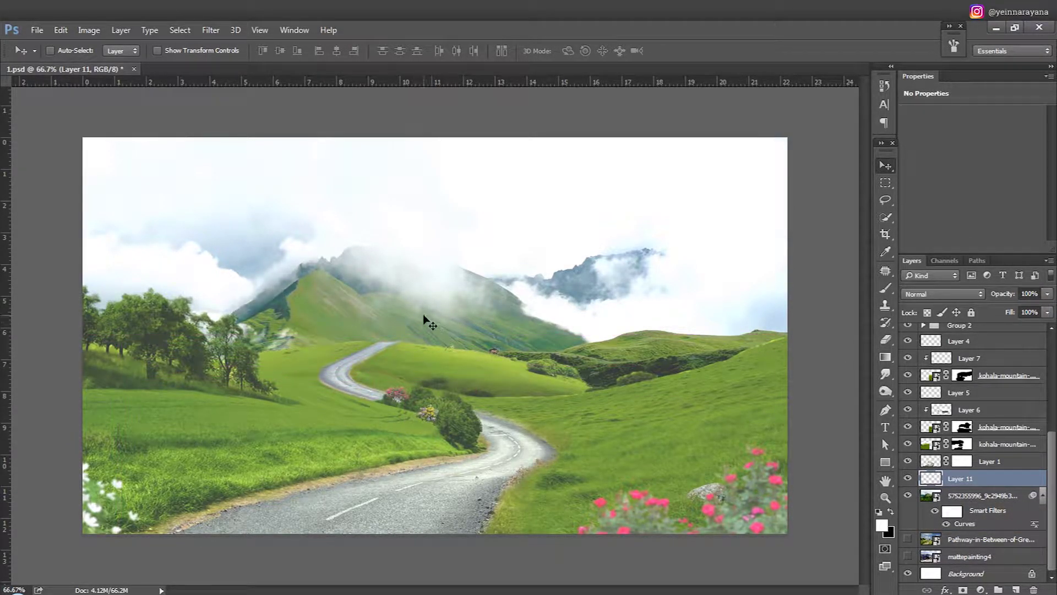
Stamp a cloud wisp on the central mountain with the 466 cloud brush at 400 px.
key(b)
right_click(430, 333)
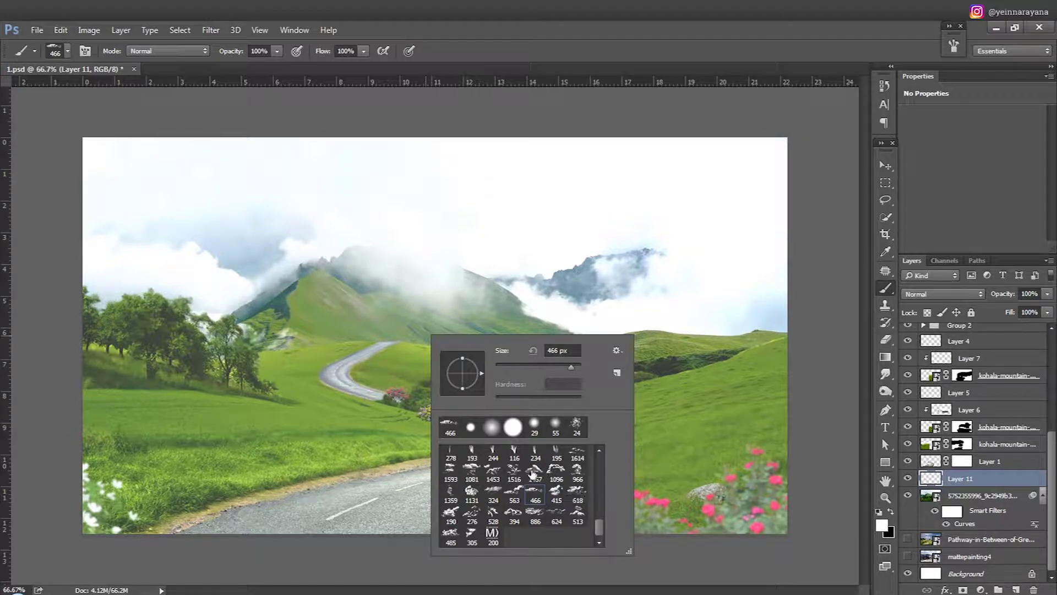
double_click(533, 472)
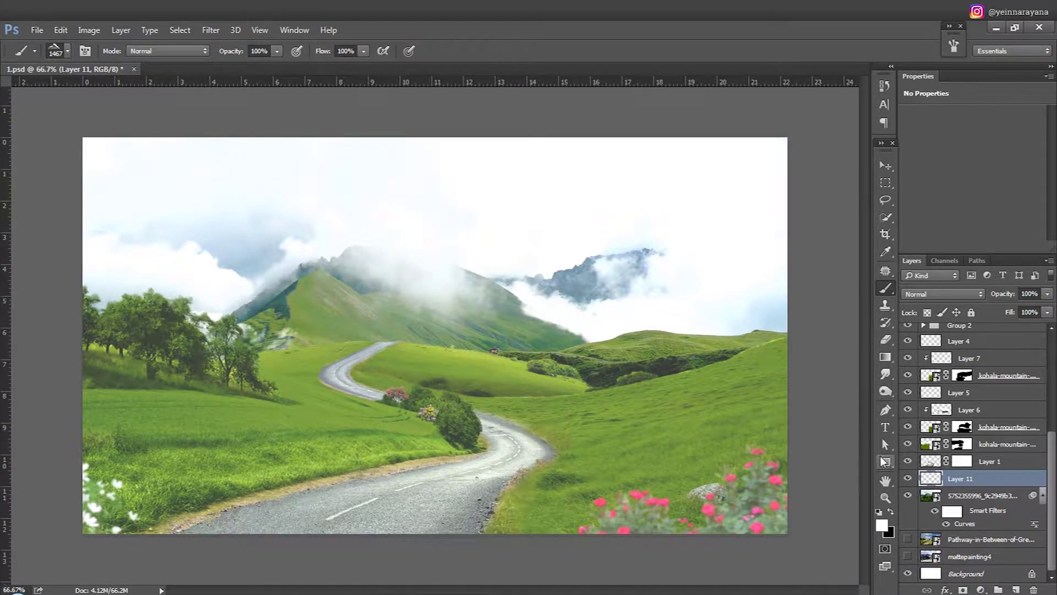
right_click(523, 416)
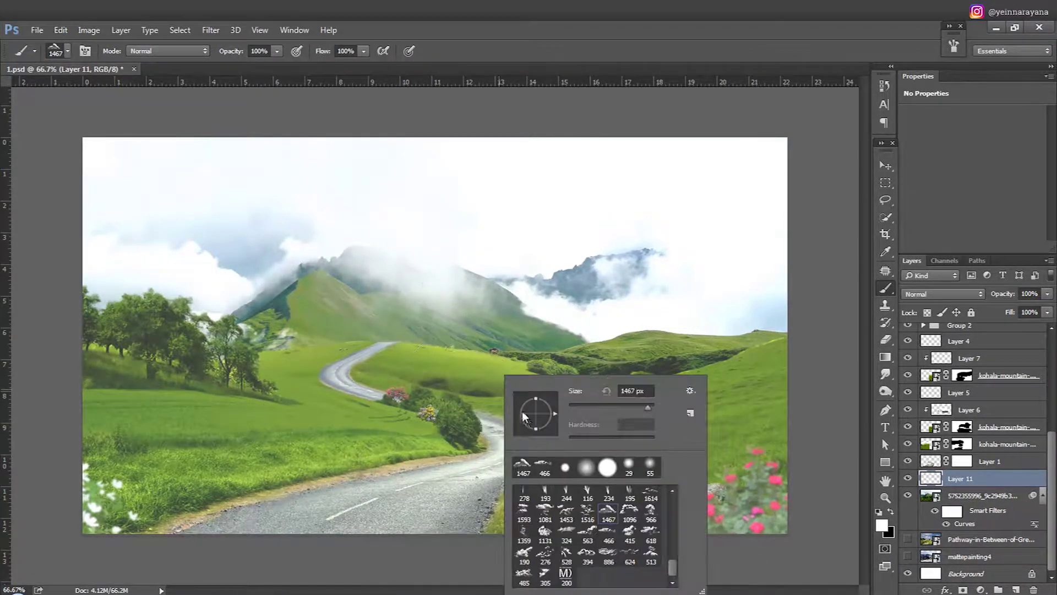
double_click(544, 475)
key(bracketleft)
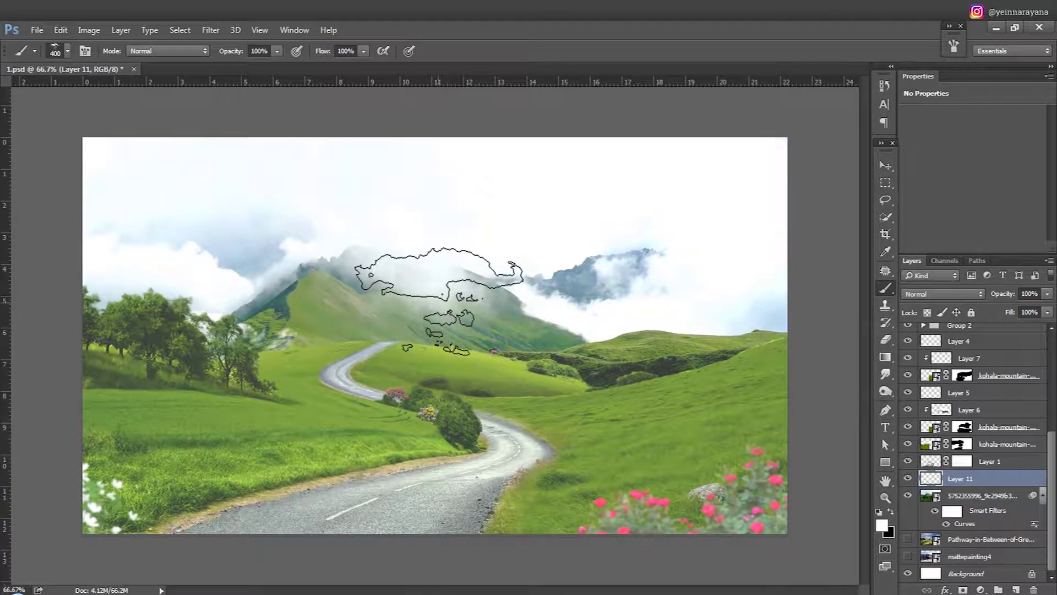
click(438, 301)
key(v)
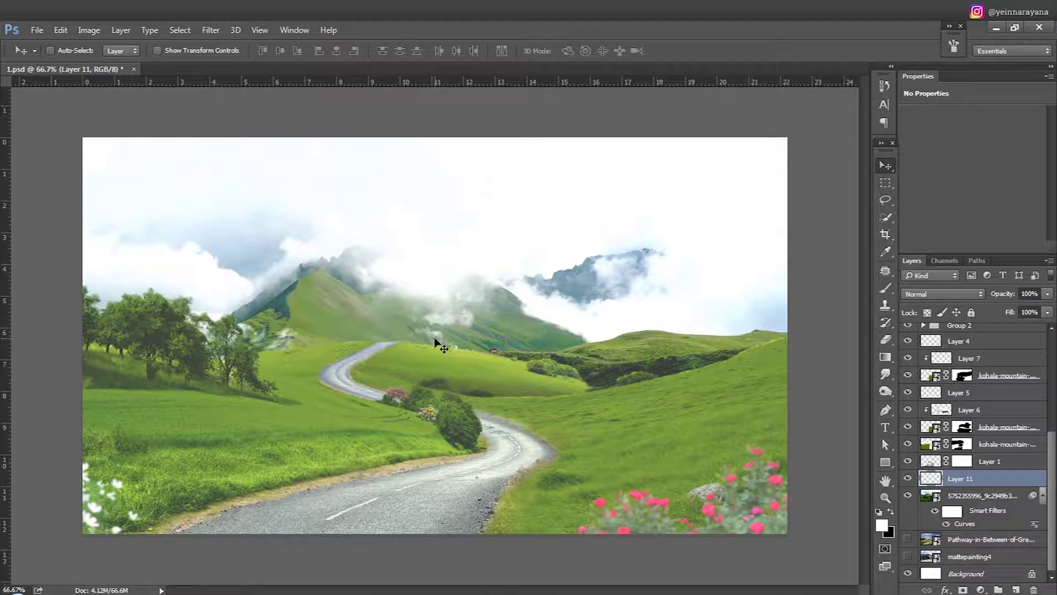
scroll(955, 342, up, 5)
Select every layer, duplicate them, and merge the copies into one flattened layer.
click(969, 337)
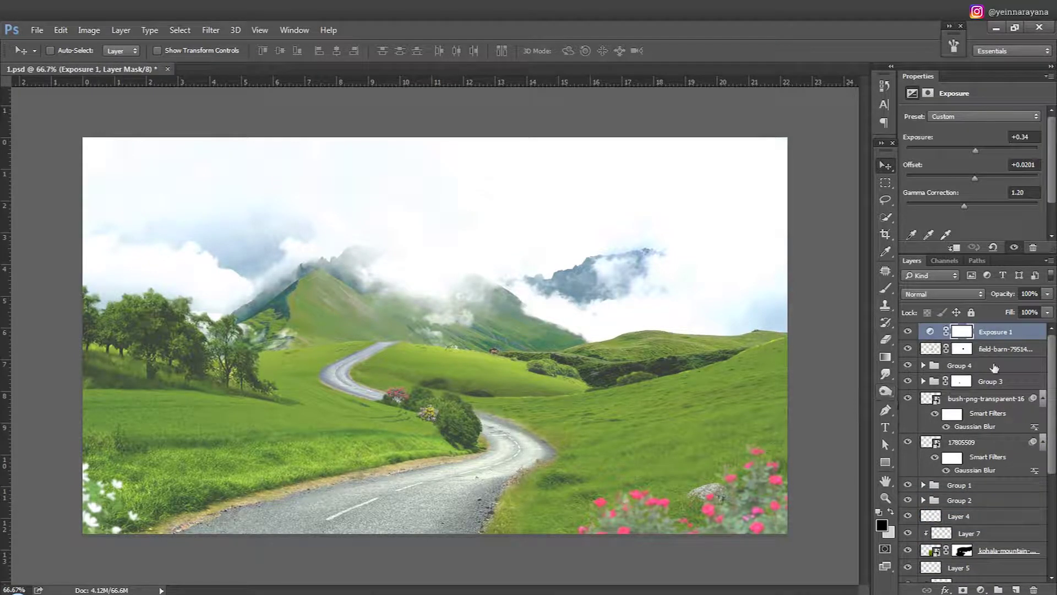
drag(1051, 352, 1046, 492)
scroll(969, 385, up, 5)
click(930, 333)
click(211, 30)
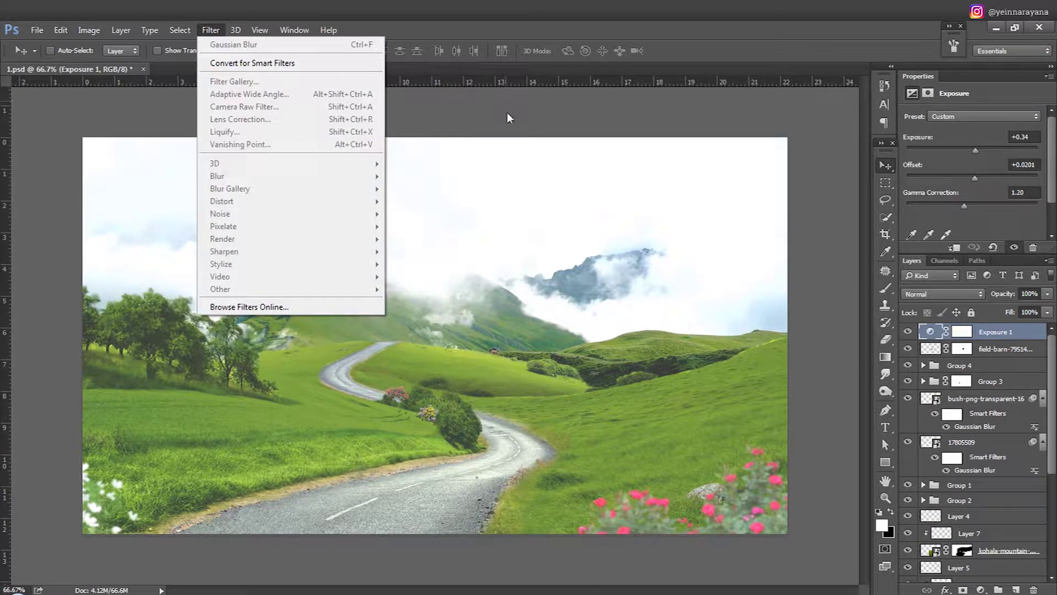
key(Escape)
scroll(987, 568, down, 5)
shift+click(987, 568)
key(ctrl+j)
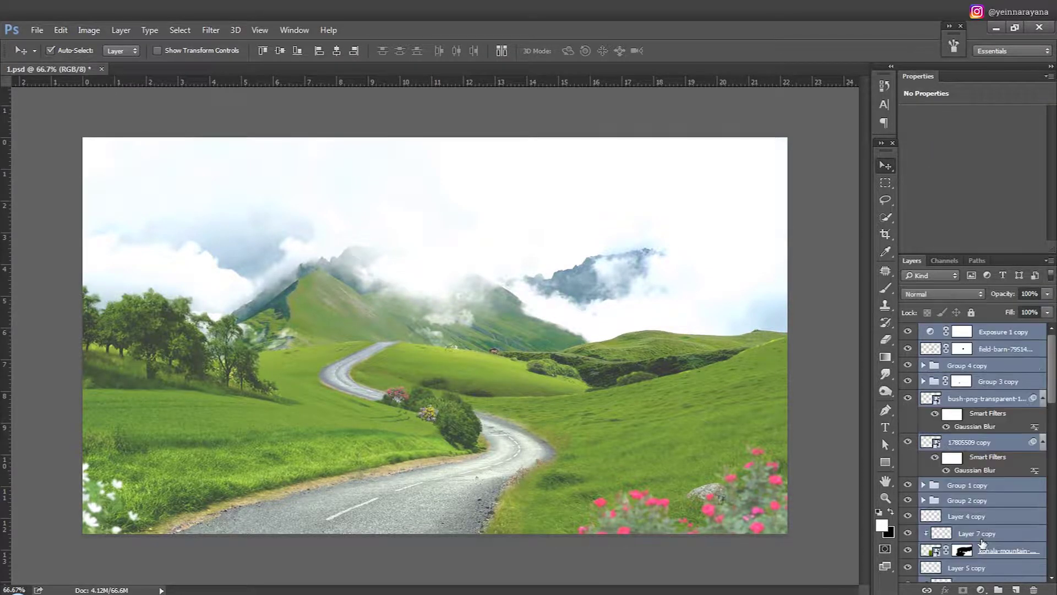
key(ctrl+e)
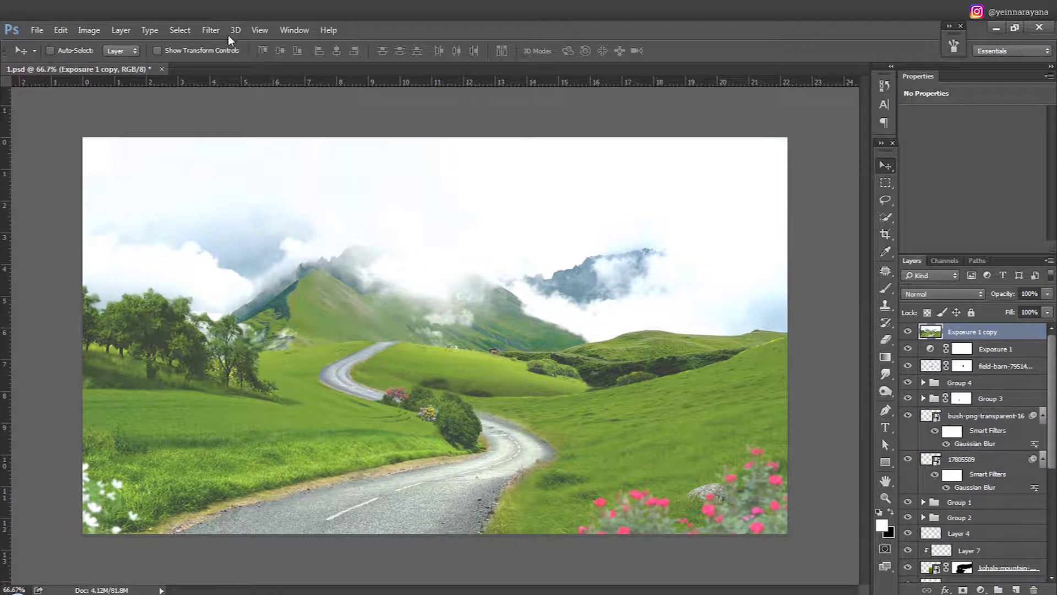
Apply a 9 px Iris Blur with an enlarged, squarer ellipse to the merged layer.
click(210, 30)
click(412, 200)
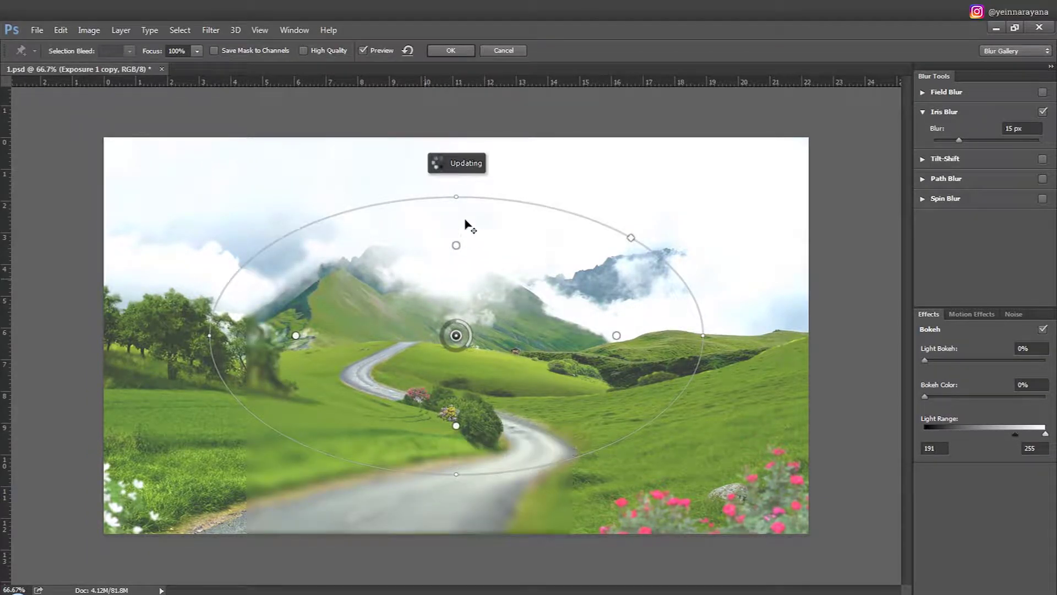
drag(485, 139, 457, 193)
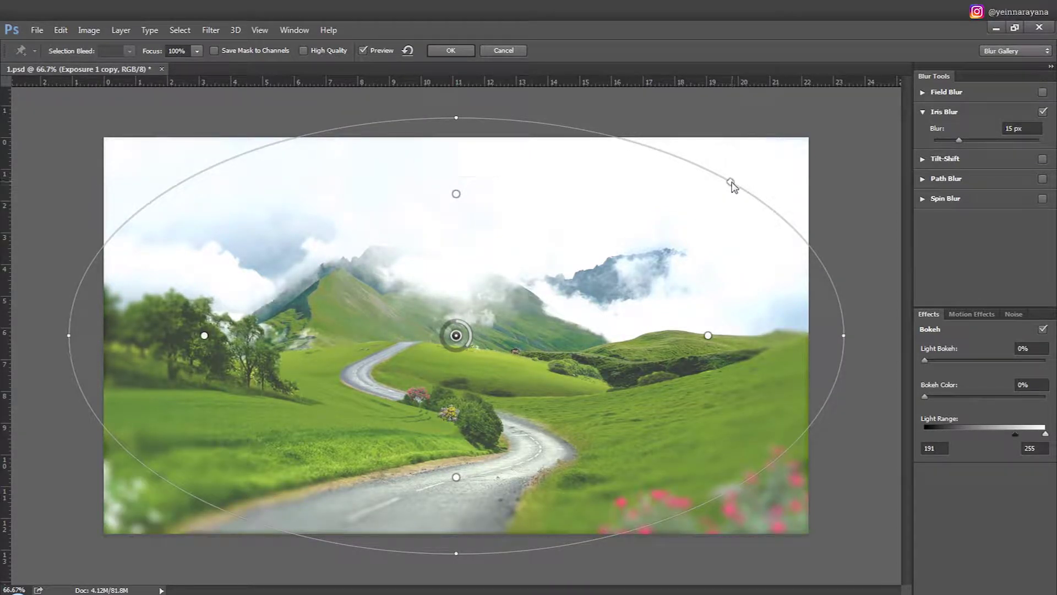
drag(731, 182, 750, 171)
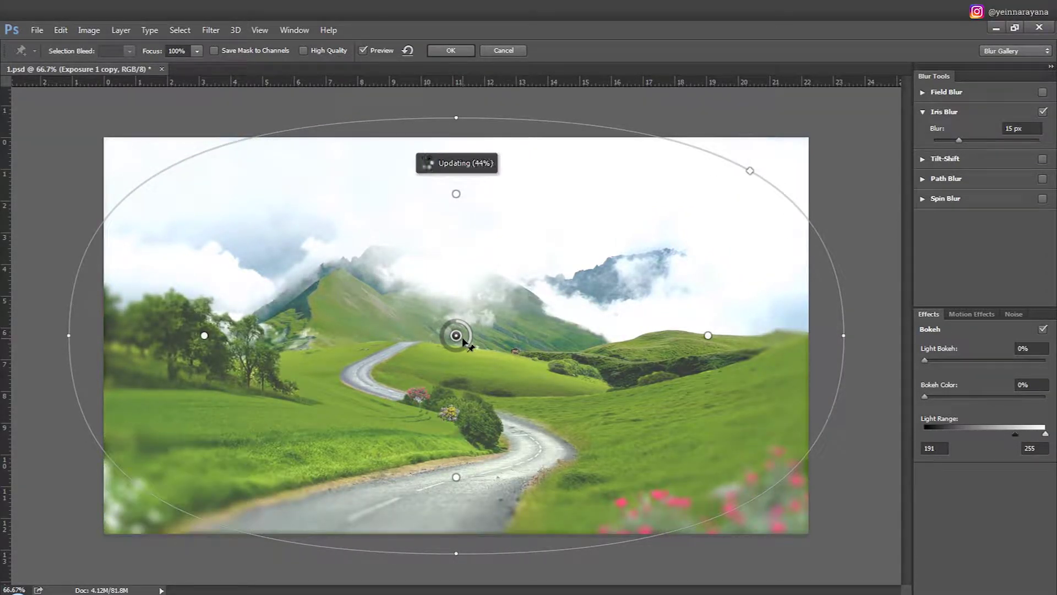
drag(708, 336, 681, 336)
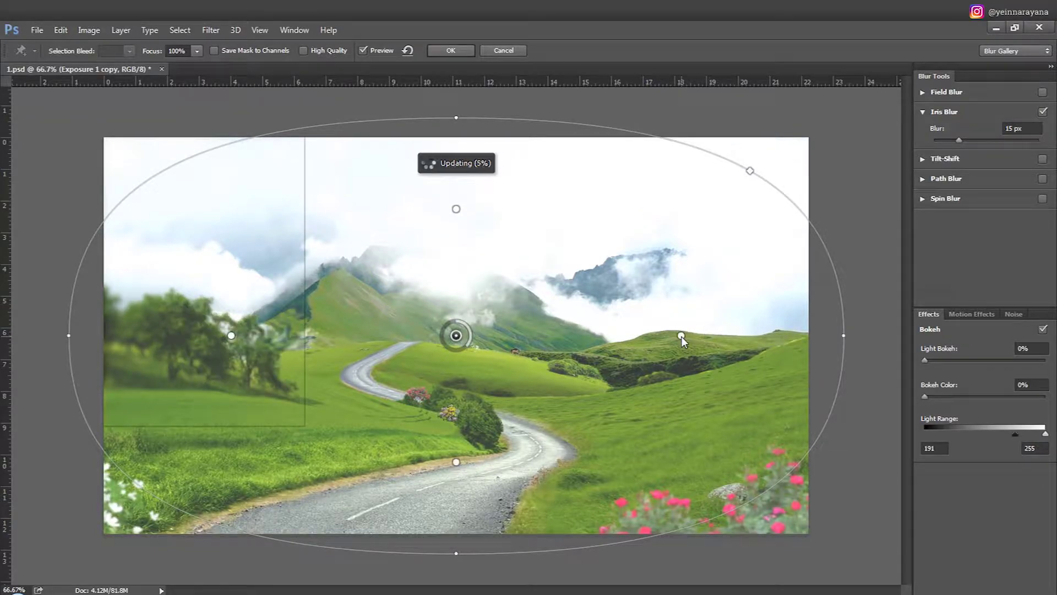
drag(468, 329, 471, 338)
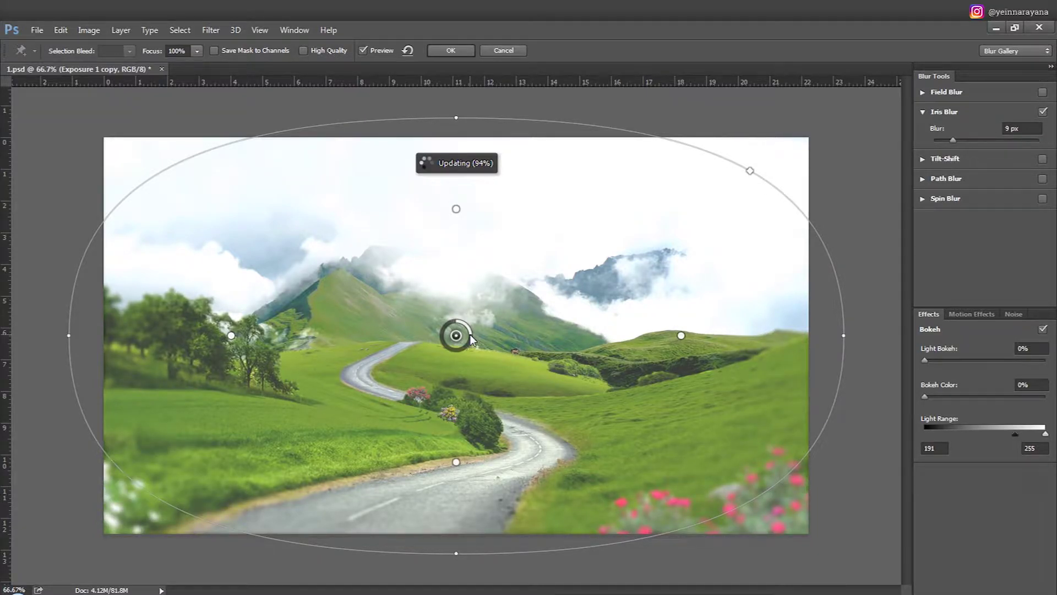
click(453, 50)
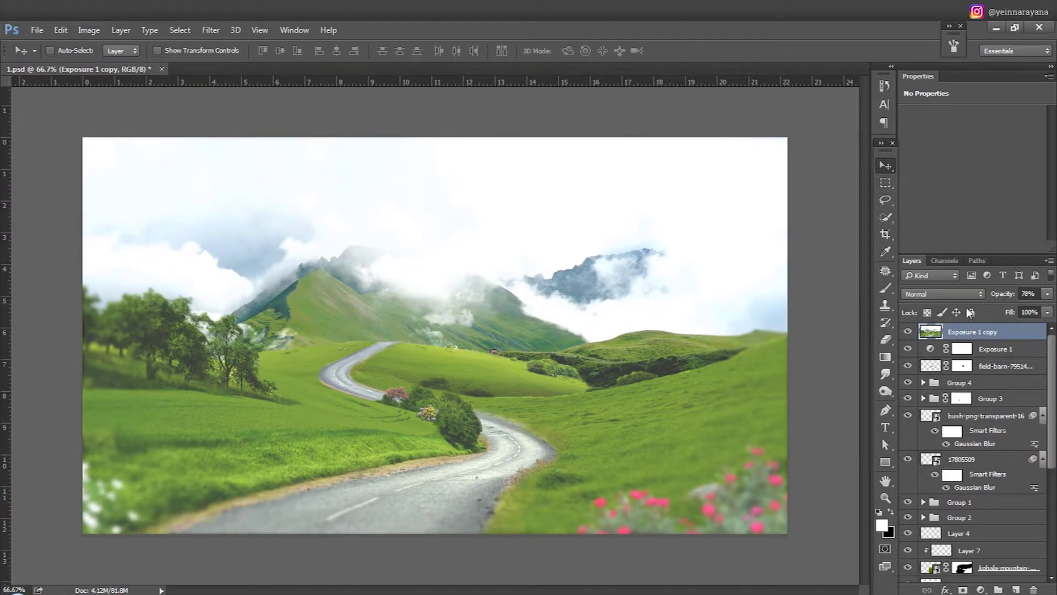
click(907, 332)
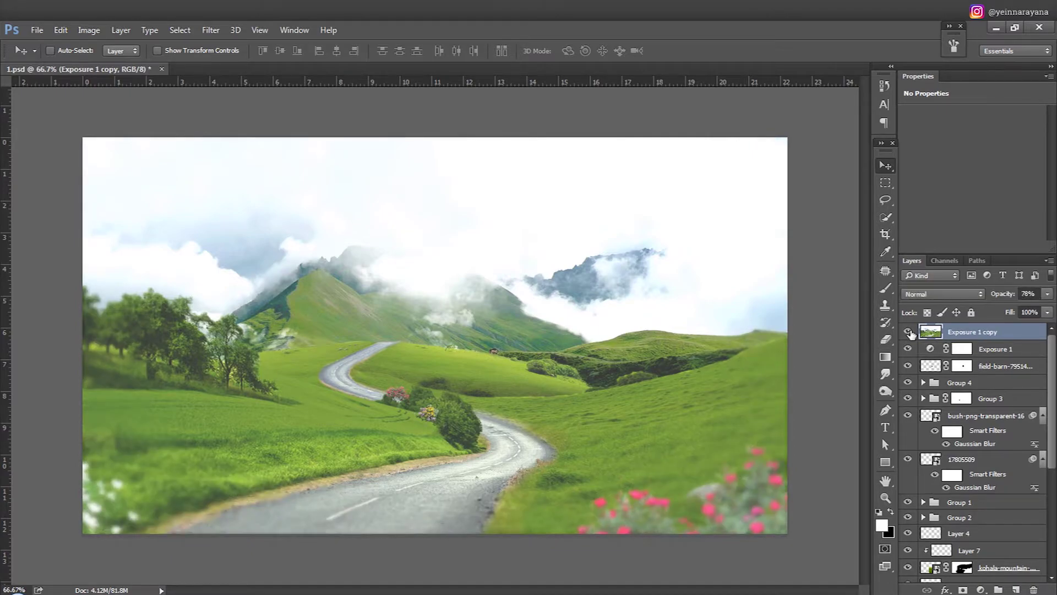